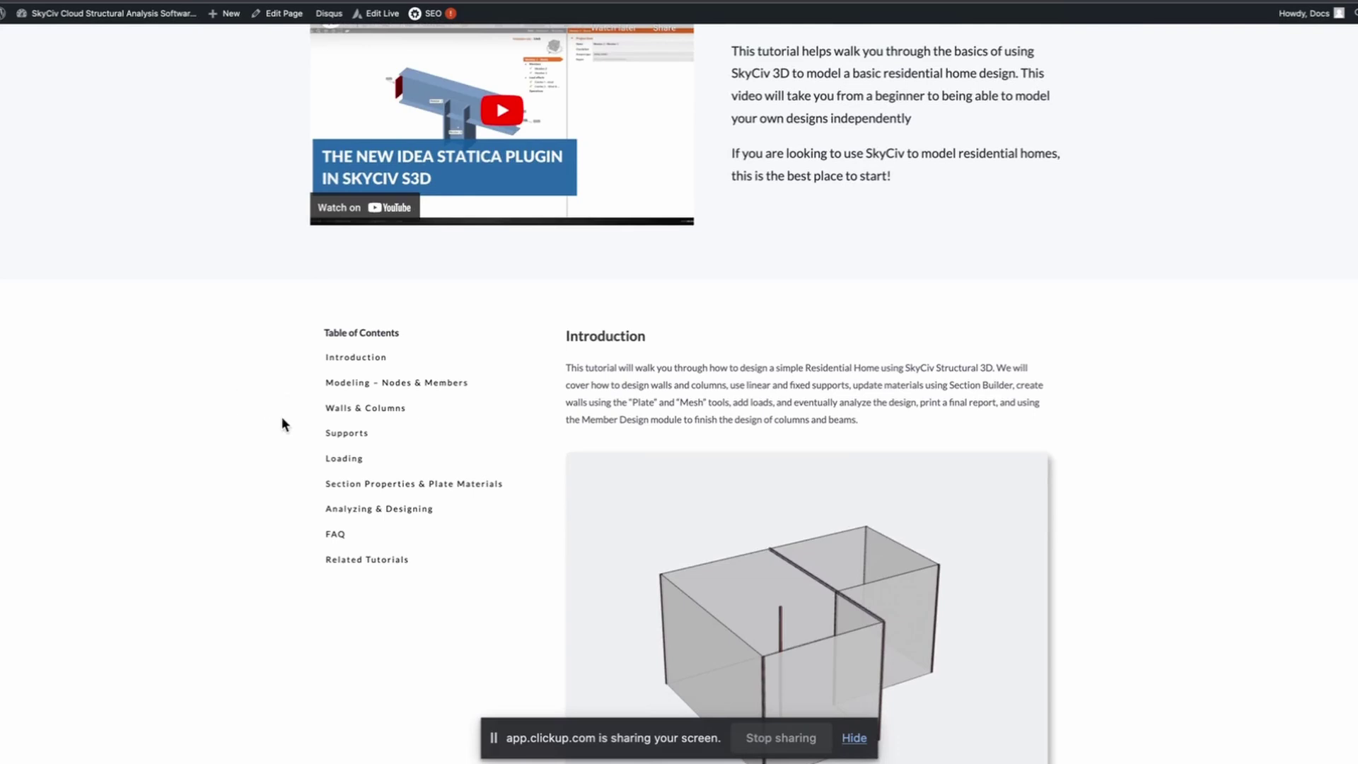
{"action": "scroll", "coordinate": [282, 419], "scroll_direction": "down", "scroll_amount": 2}
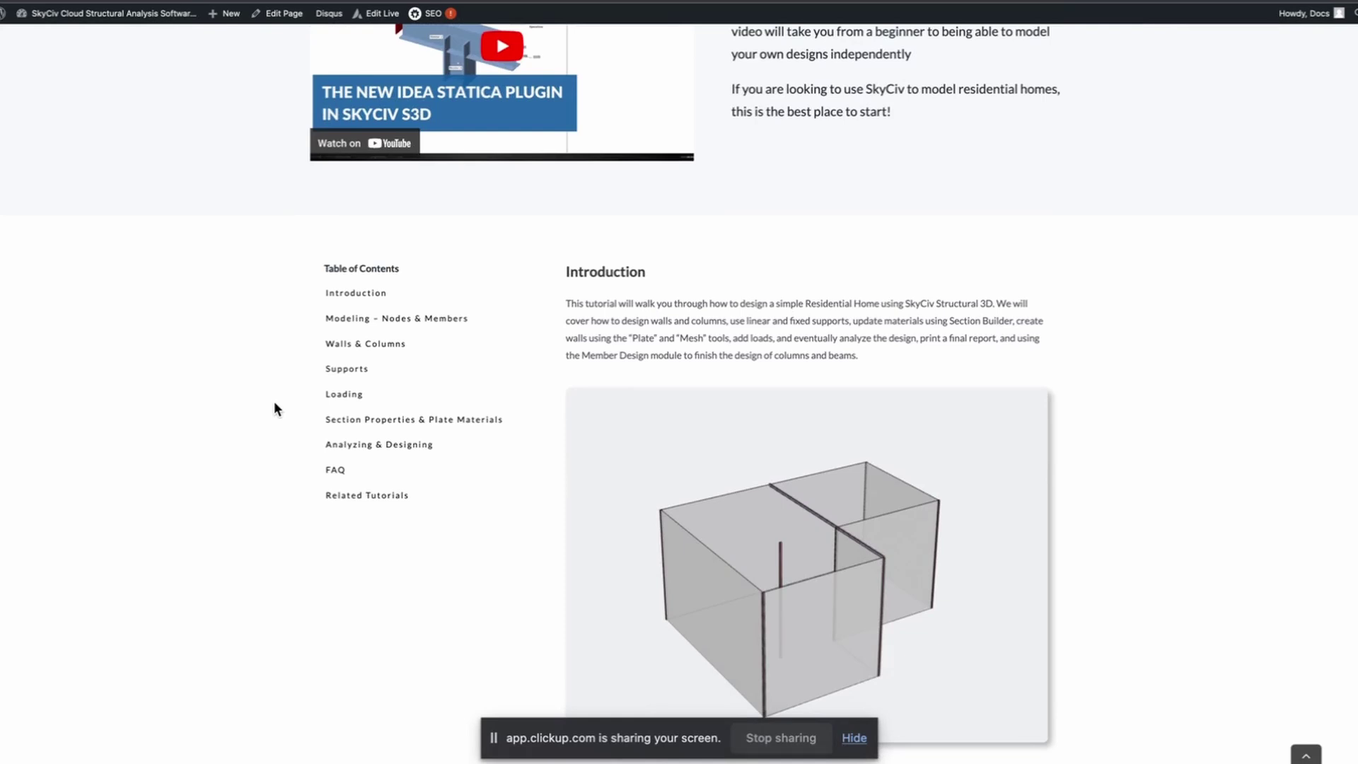
{"action": "scroll", "coordinate": [273, 406], "scroll_direction": "down", "scroll_amount": 2}
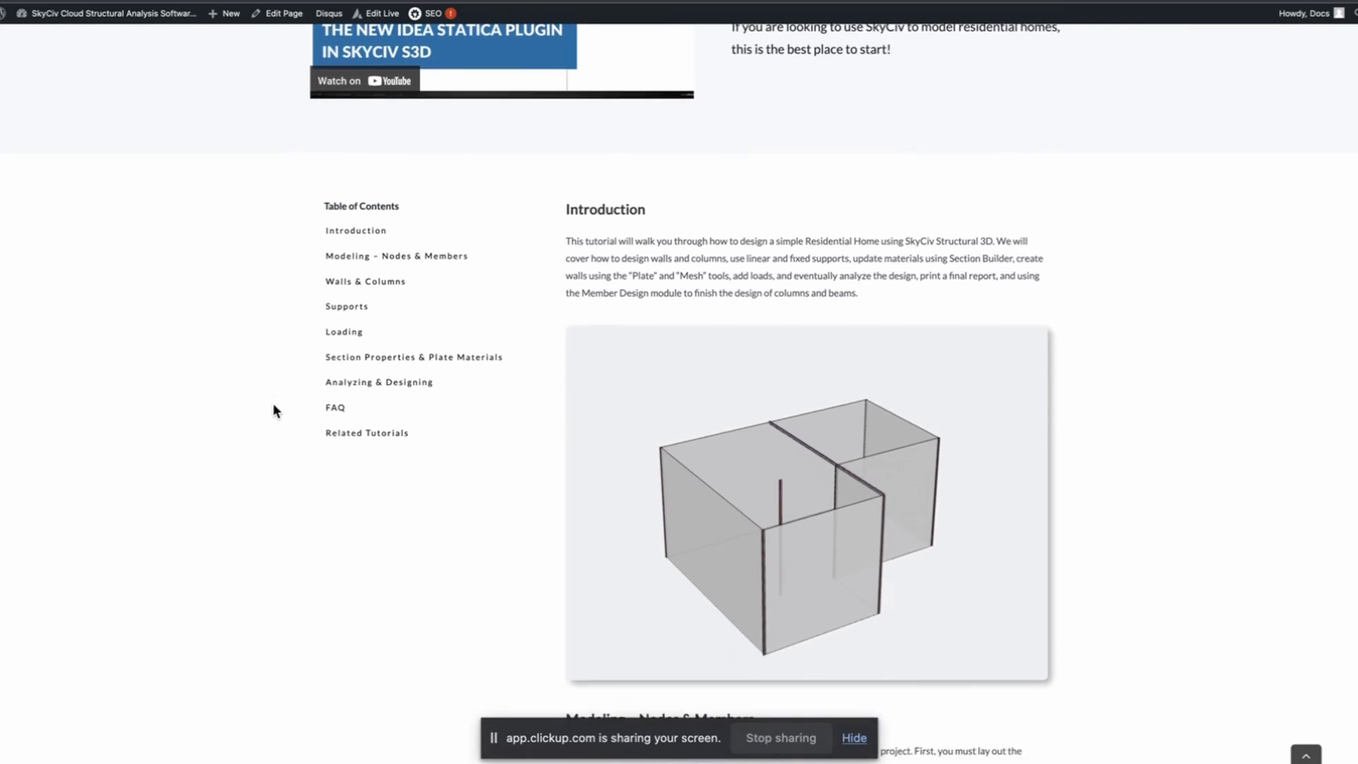
{"action": "scroll", "coordinate": [274, 406], "scroll_direction": "up", "scroll_amount": 3}
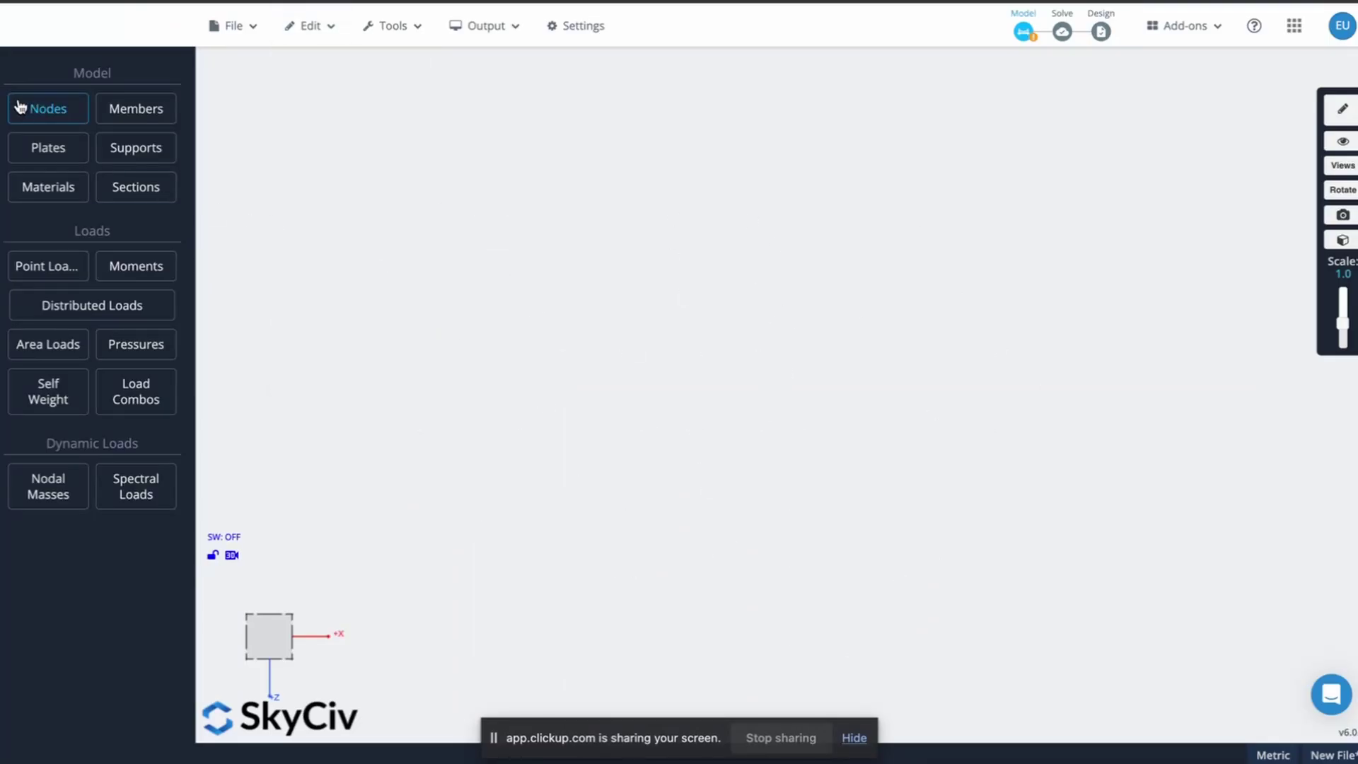
Open the nodes datasheet and enter node 1 at X 0, Y 0, Z 0 m
{"action": "left_click", "coordinate": [58, 120]}
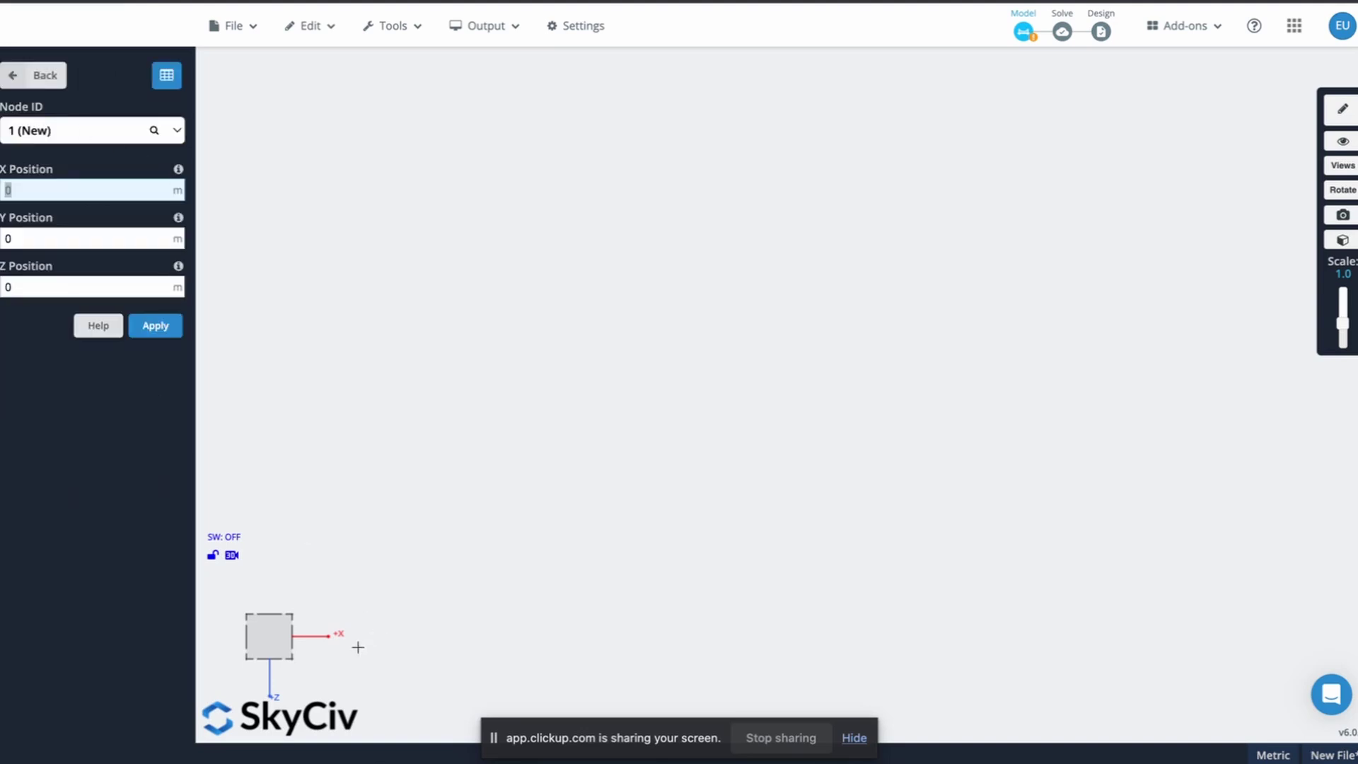
{"action": "left_click_drag", "start_coordinate": [278, 642], "coordinate": [382, 597]}
{"action": "left_click", "coordinate": [166, 75]}
{"action": "left_click", "coordinate": [156, 155]}
{"action": "type", "text": "0"}
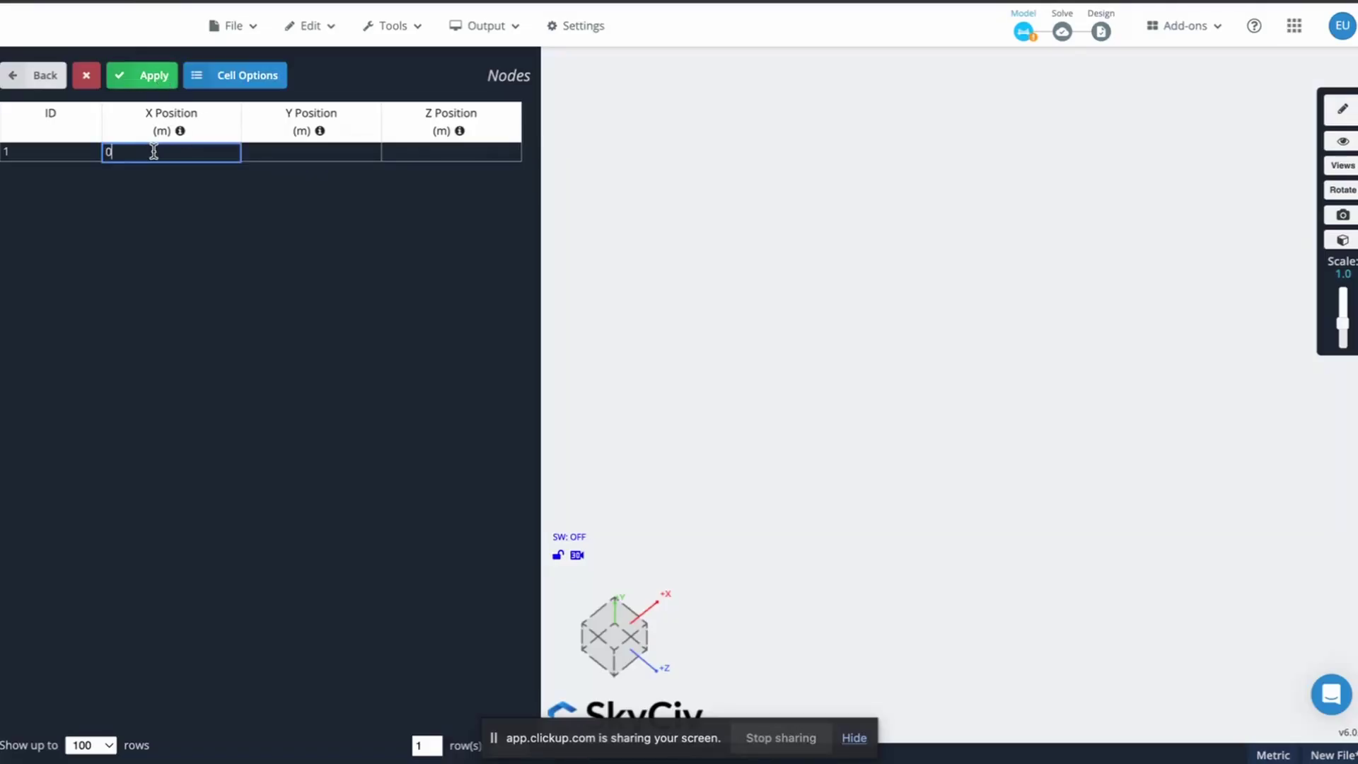
{"action": "key", "text": "Tab"}
{"action": "type", "text": "0"}
{"action": "key", "text": "Tab"}
{"action": "type", "text": "0"}
{"action": "key", "text": "Return"}
{"action": "key", "text": "Left"}
{"action": "key", "text": "Left"}
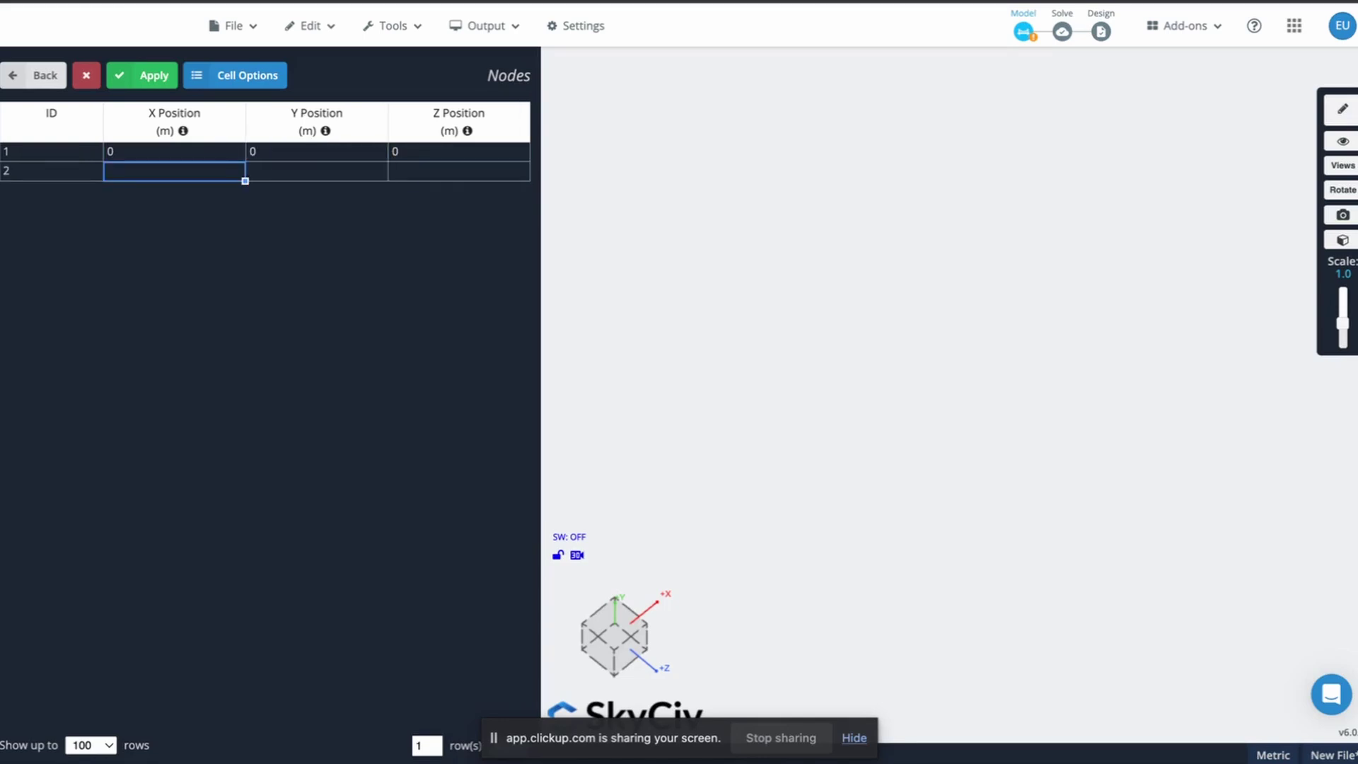
Enter node 2 at X 10, Y 0, Z 0 m, apply the node table, and view the model from the top
{"action": "type", "text": "10"}
{"action": "key", "text": "Tab"}
{"action": "type", "text": "0"}
{"action": "key", "text": "Tab"}
{"action": "type", "text": "0"}
{"action": "left_click", "coordinate": [162, 77]}
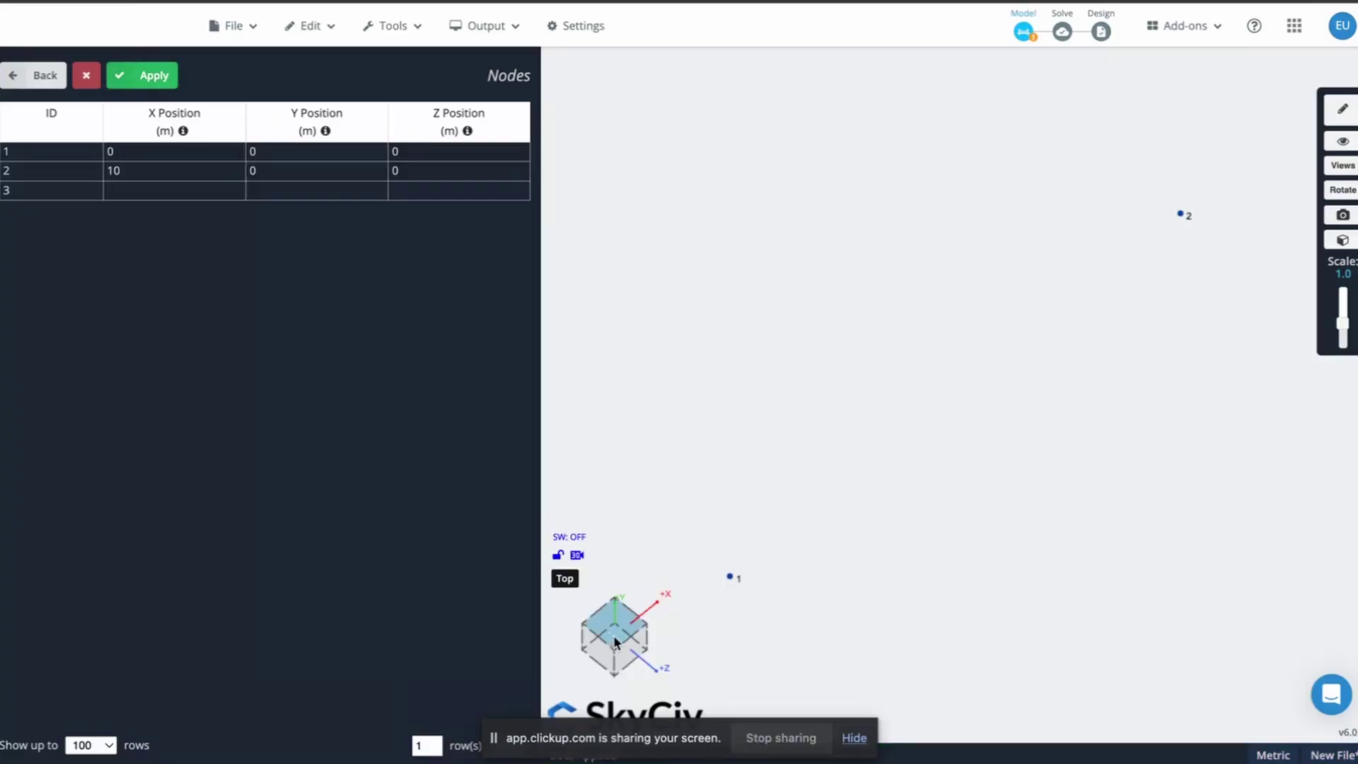
{"action": "left_click", "coordinate": [613, 635]}
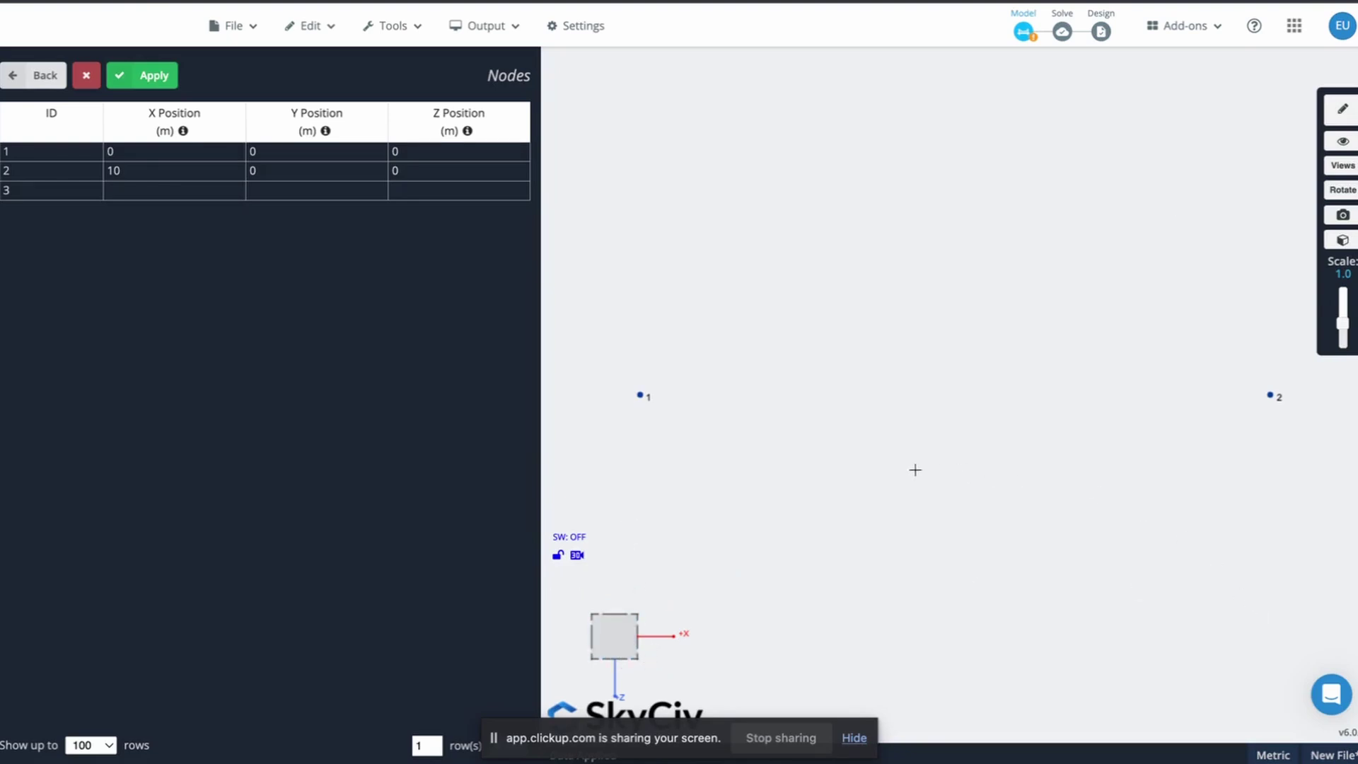
{"action": "left_click", "coordinate": [148, 190]}
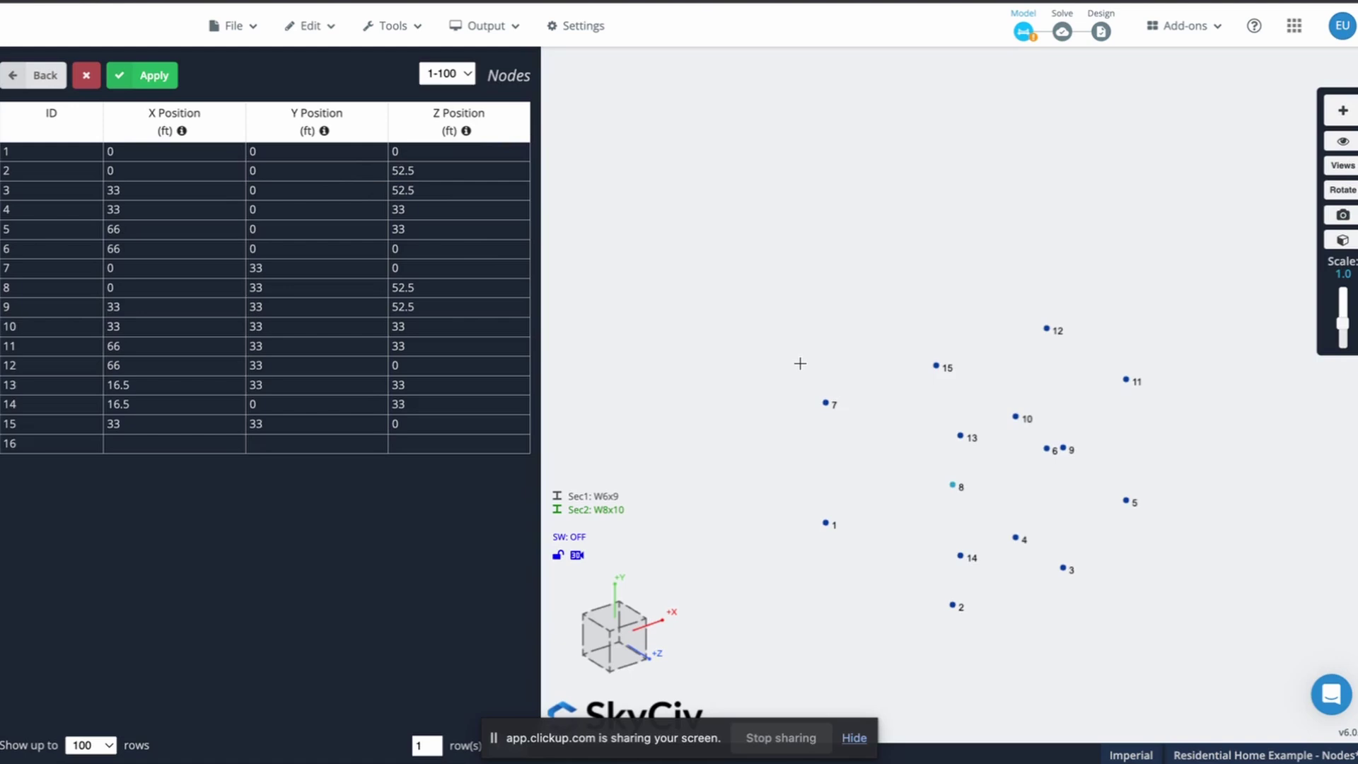
Inspect the residential home's node layout in 3D and check the Modeling – Nodes & Members section of the tutorial page
{"action": "mouse_move", "coordinate": [635, 634]}
{"action": "left_mouse_down"}
{"action": "mouse_move", "coordinate": [705, 646]}
{"action": "mouse_move", "coordinate": [707, 627]}
{"action": "mouse_move", "coordinate": [652, 630]}
{"action": "left_mouse_up"}
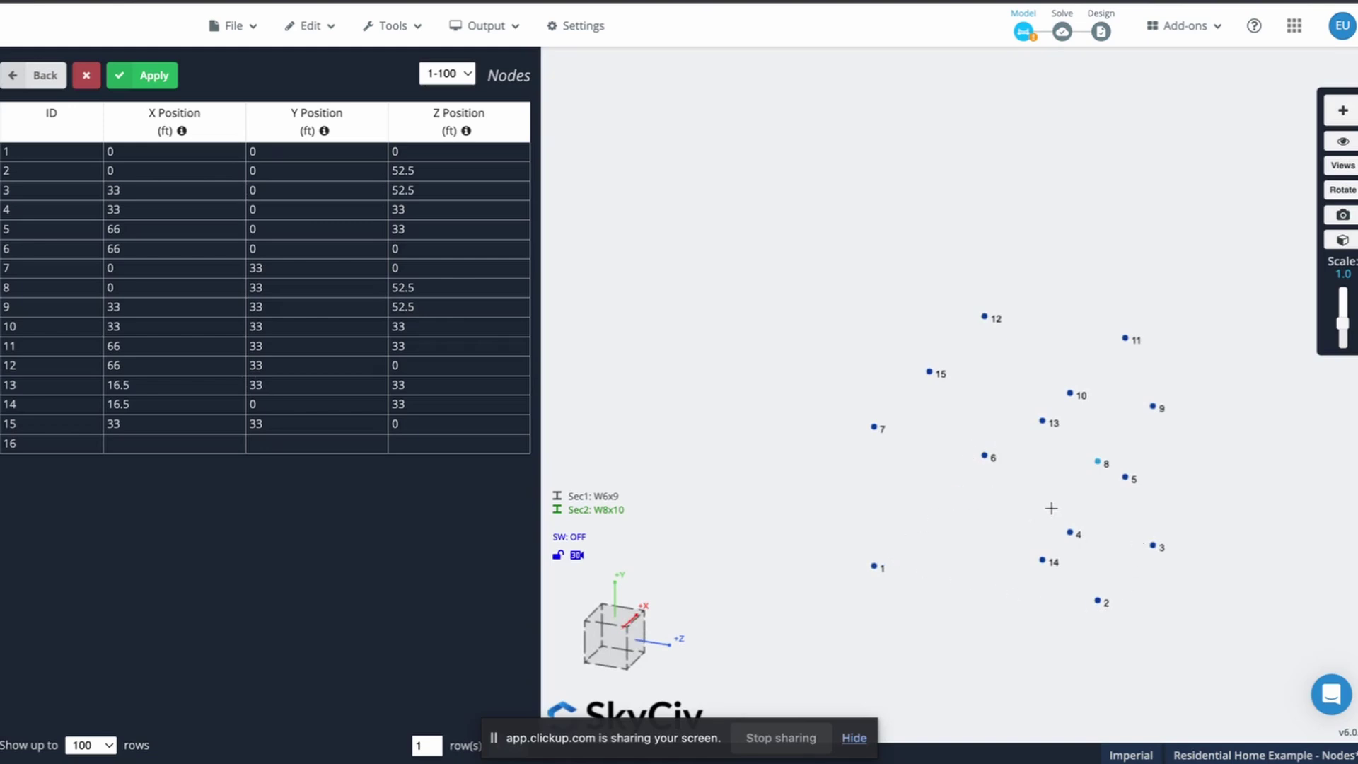
{"action": "left_click", "coordinate": [622, 630]}
{"action": "left_click_drag", "start_coordinate": [652, 588], "coordinate": [669, 652]}
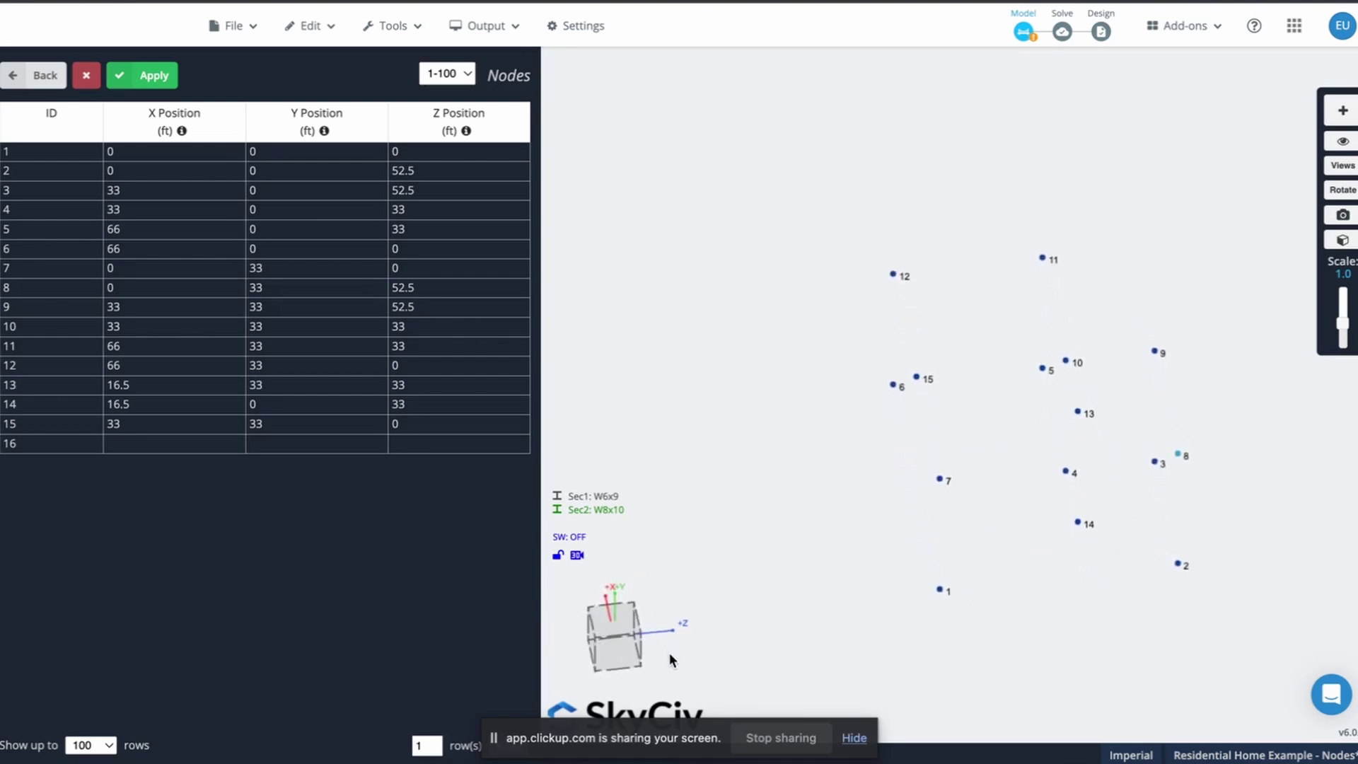
{"action": "mouse_move", "coordinate": [893, 273]}
{"action": "left_click", "coordinate": [626, 639]}
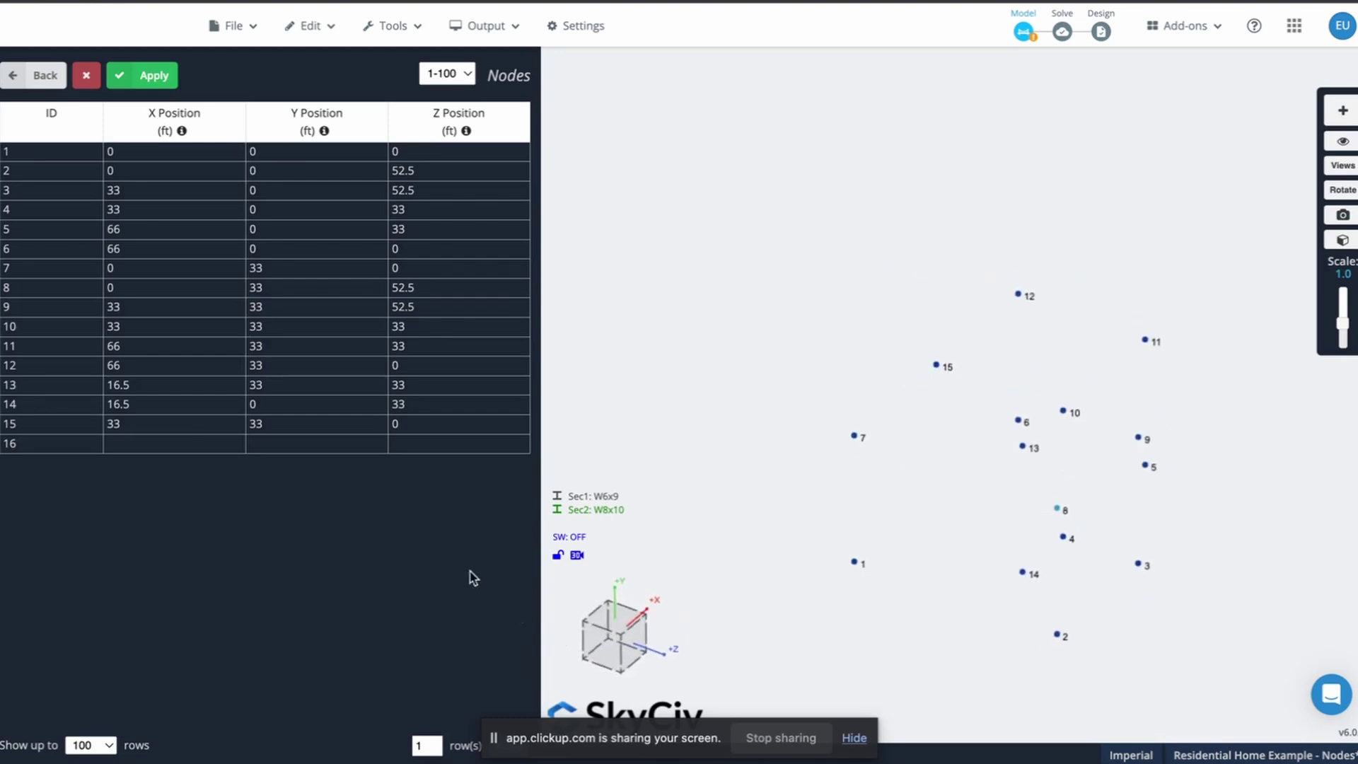
{"action": "left_click", "coordinate": [8, 76]}
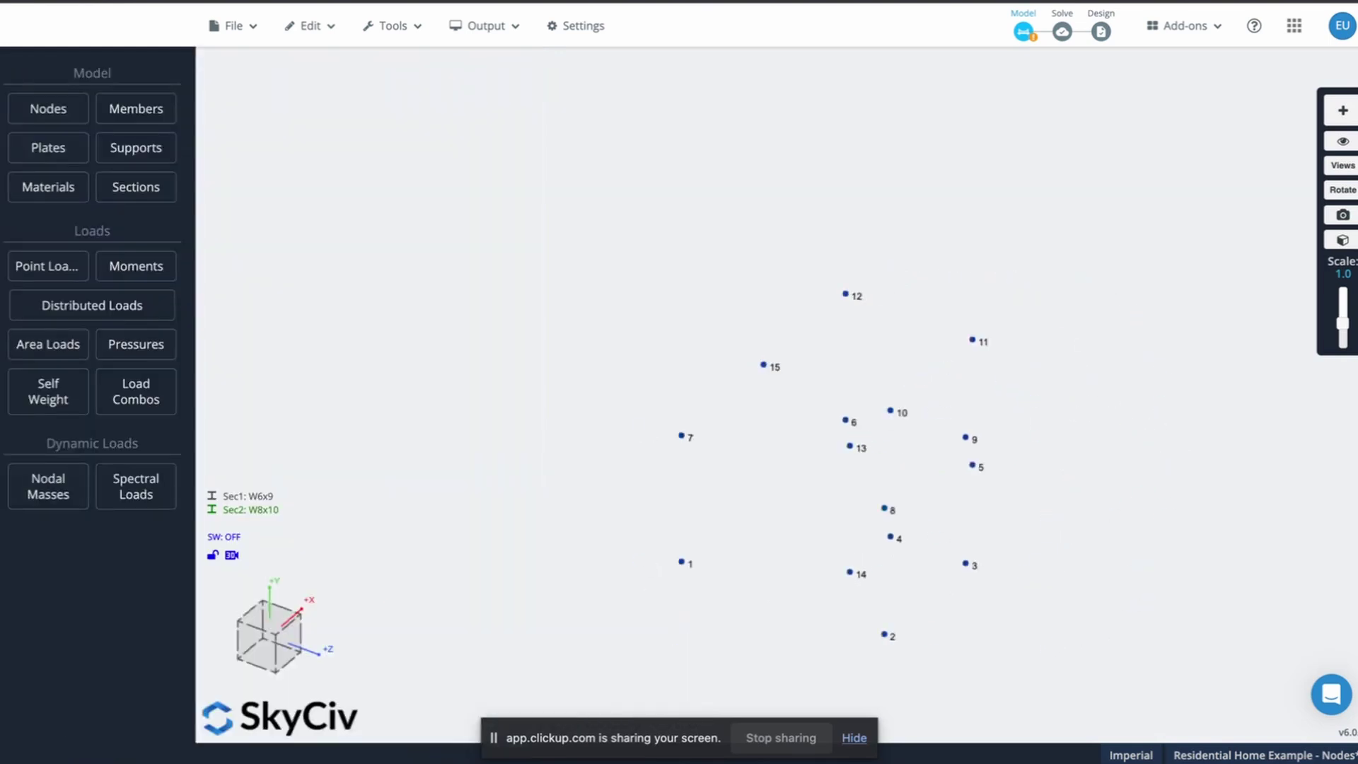
{"action": "left_click", "coordinate": [339, 1]}
{"action": "scroll", "coordinate": [592, 343], "scroll_direction": "down", "scroll_amount": 6}
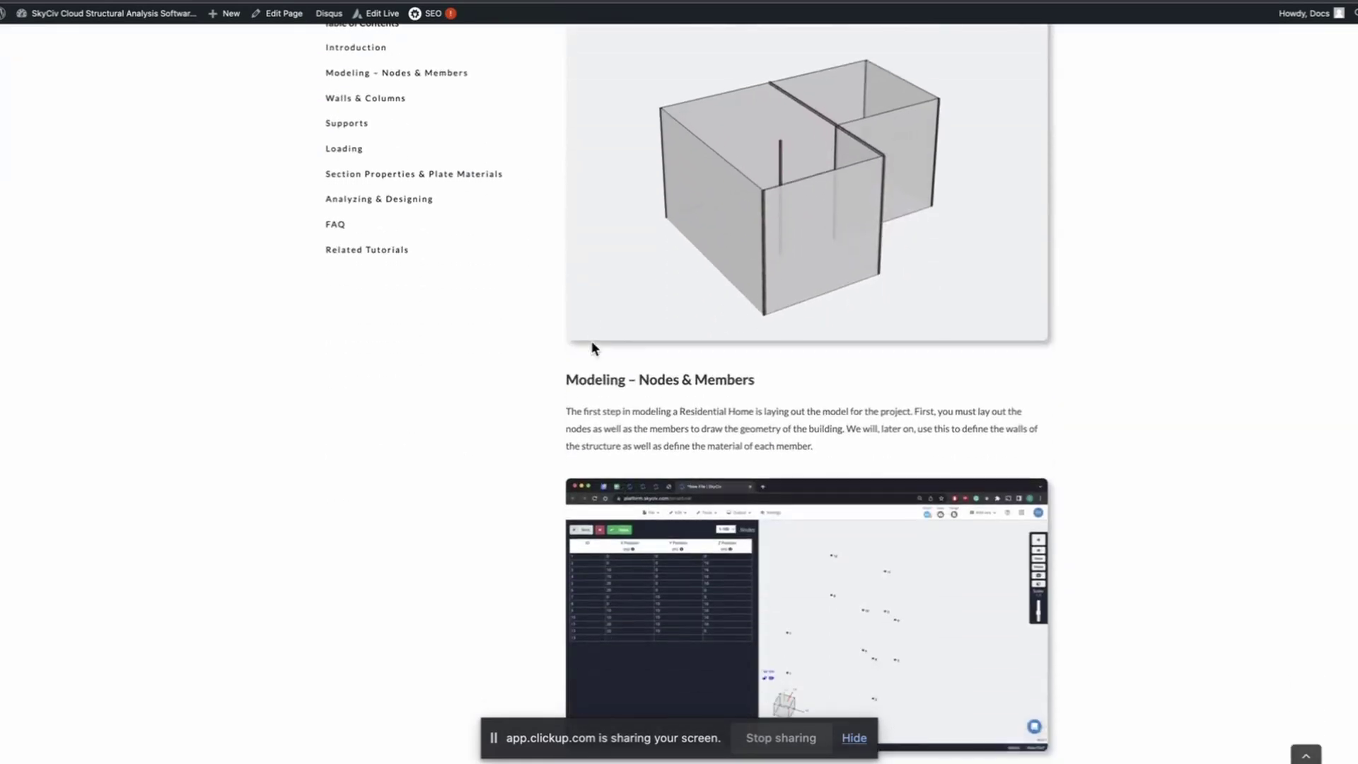
{"action": "scroll", "coordinate": [591, 341], "scroll_direction": "down", "scroll_amount": 8}
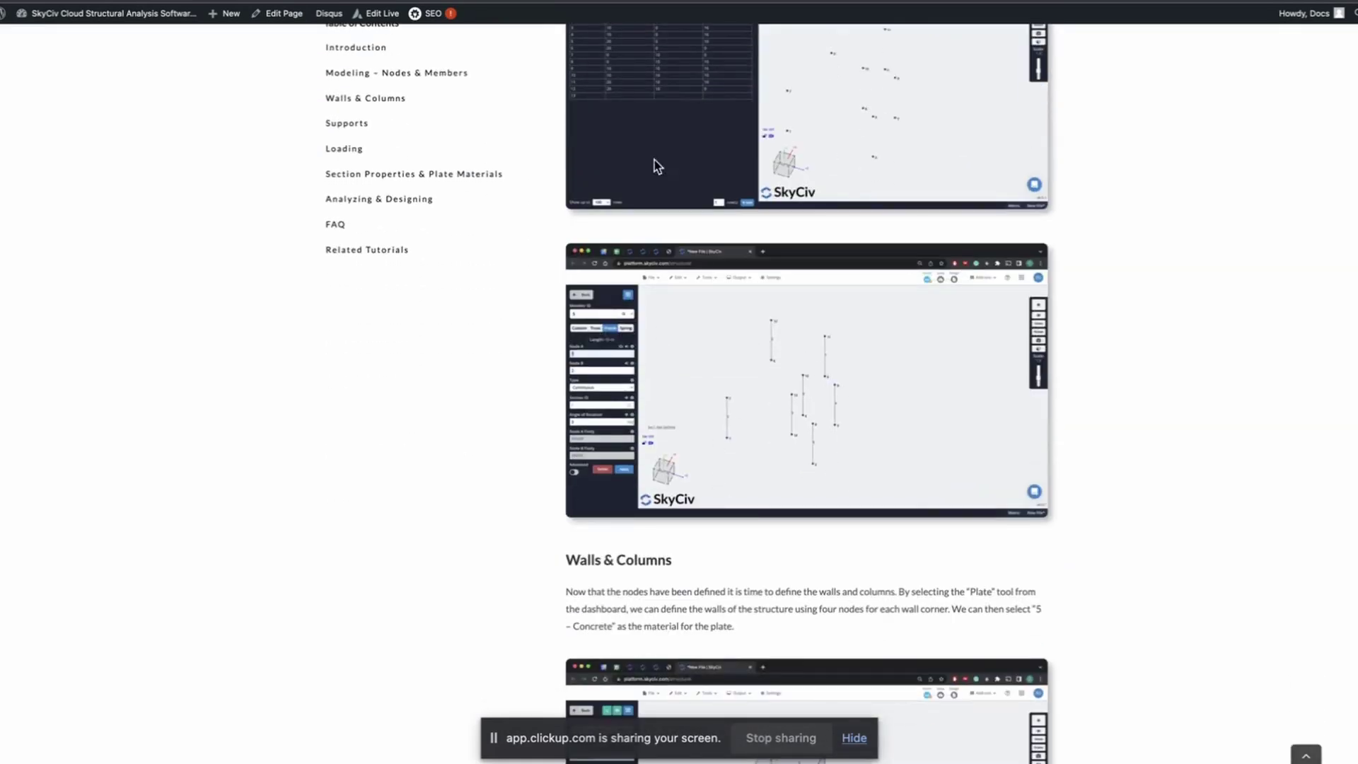
{"action": "left_click", "coordinate": [234, 1]}
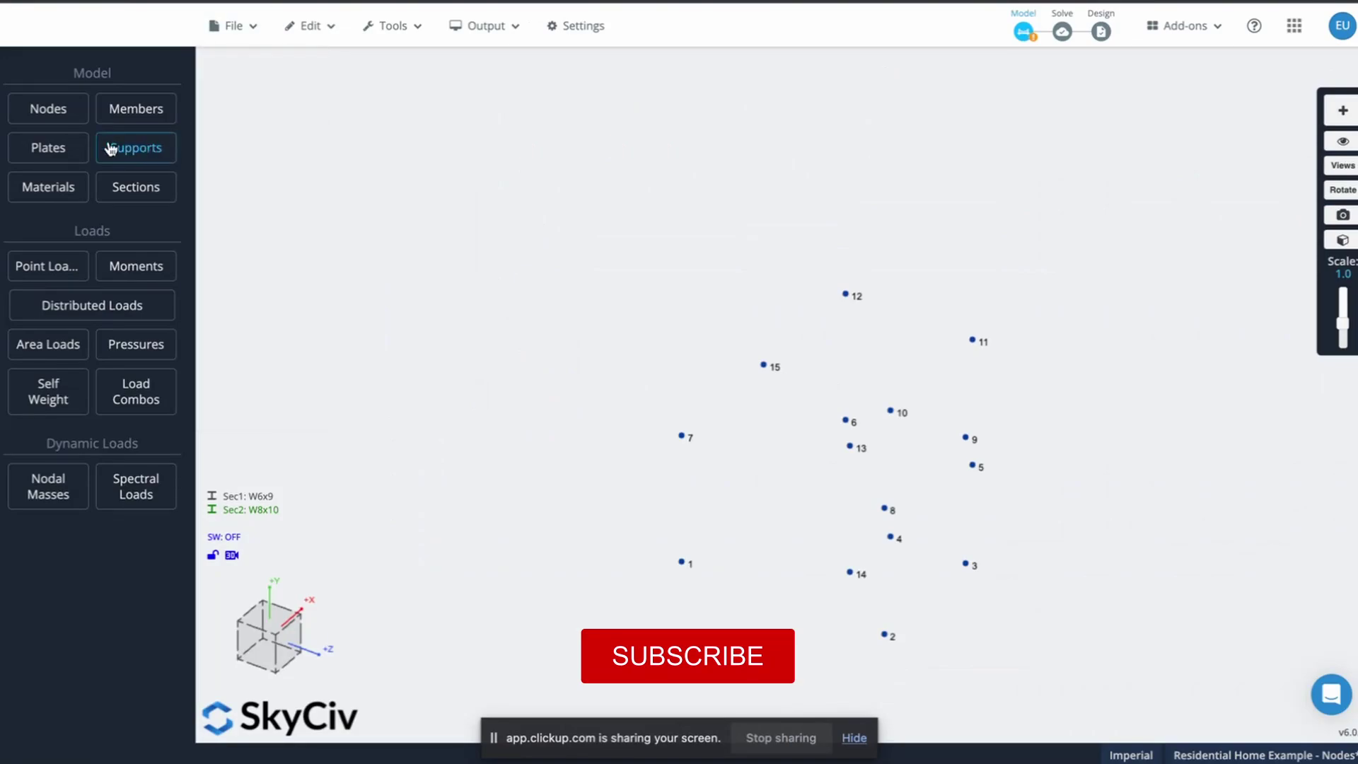
Open the members datasheet and define member 1 from node 1 to node 7
{"action": "left_click", "coordinate": [139, 113]}
{"action": "left_click", "coordinate": [167, 76]}
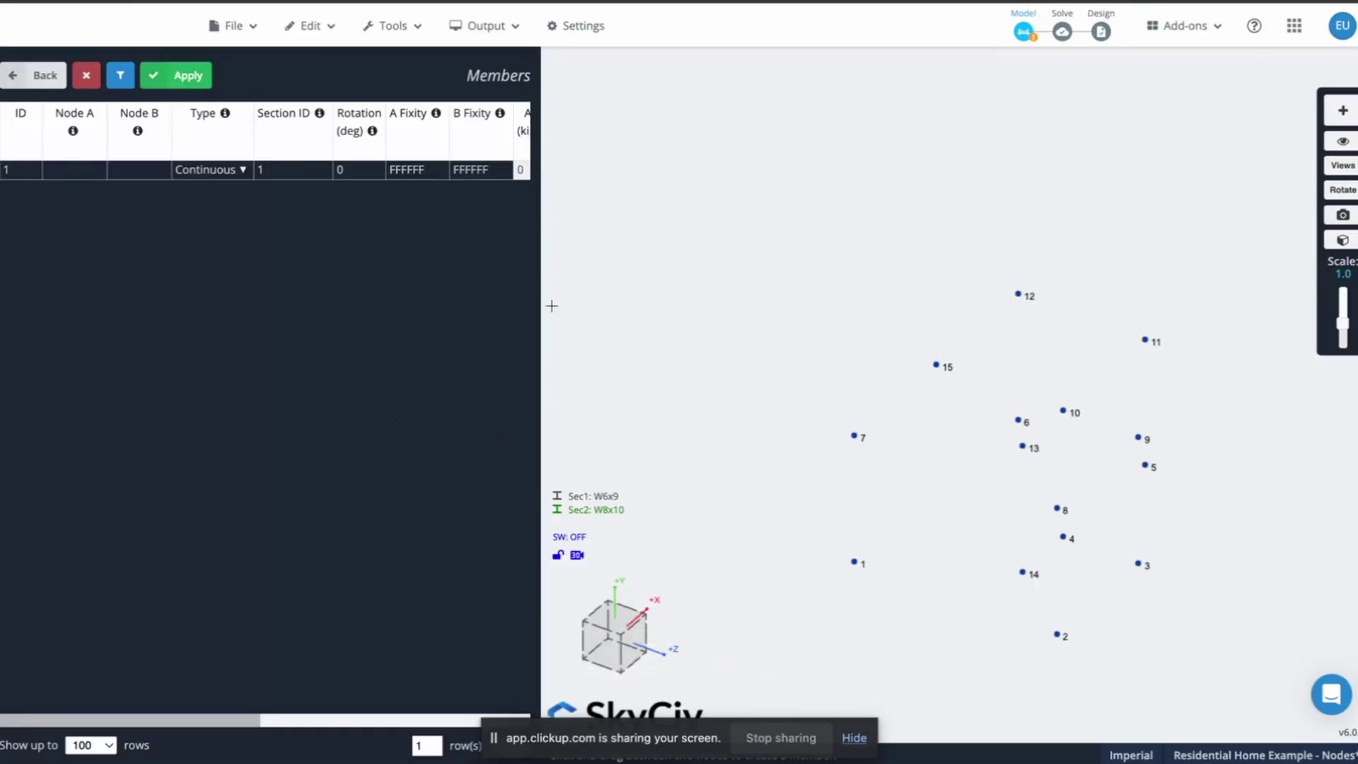
{"action": "left_click", "coordinate": [62, 172]}
{"action": "type", "text": "1"}
{"action": "key", "text": "Tab"}
{"action": "type", "text": "7"}
{"action": "key", "text": "Return"}
{"action": "key", "text": "Left"}
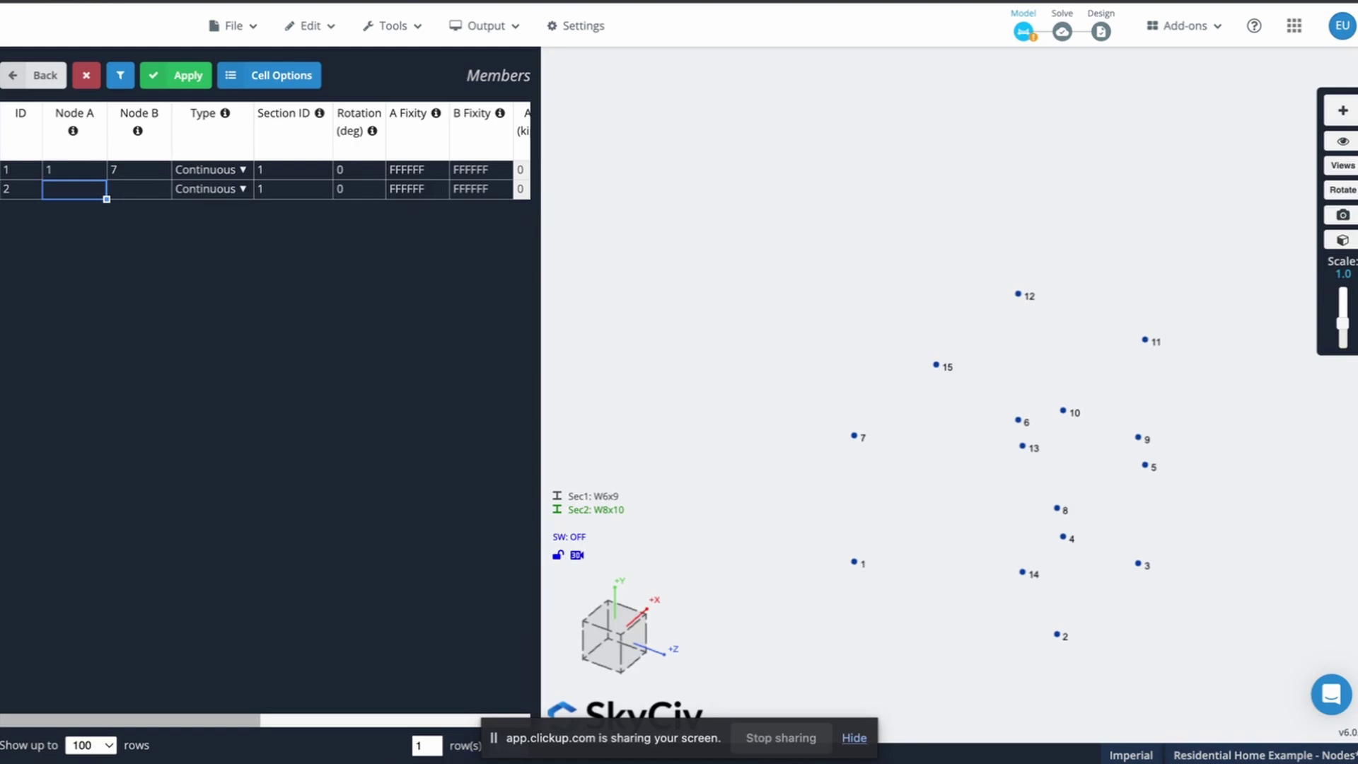
Define member 2 from node 2 to node 8 and apply the member table
{"action": "type", "text": "2"}
{"action": "key", "text": "Tab"}
{"action": "type", "text": "8"}
{"action": "key", "text": "Return"}
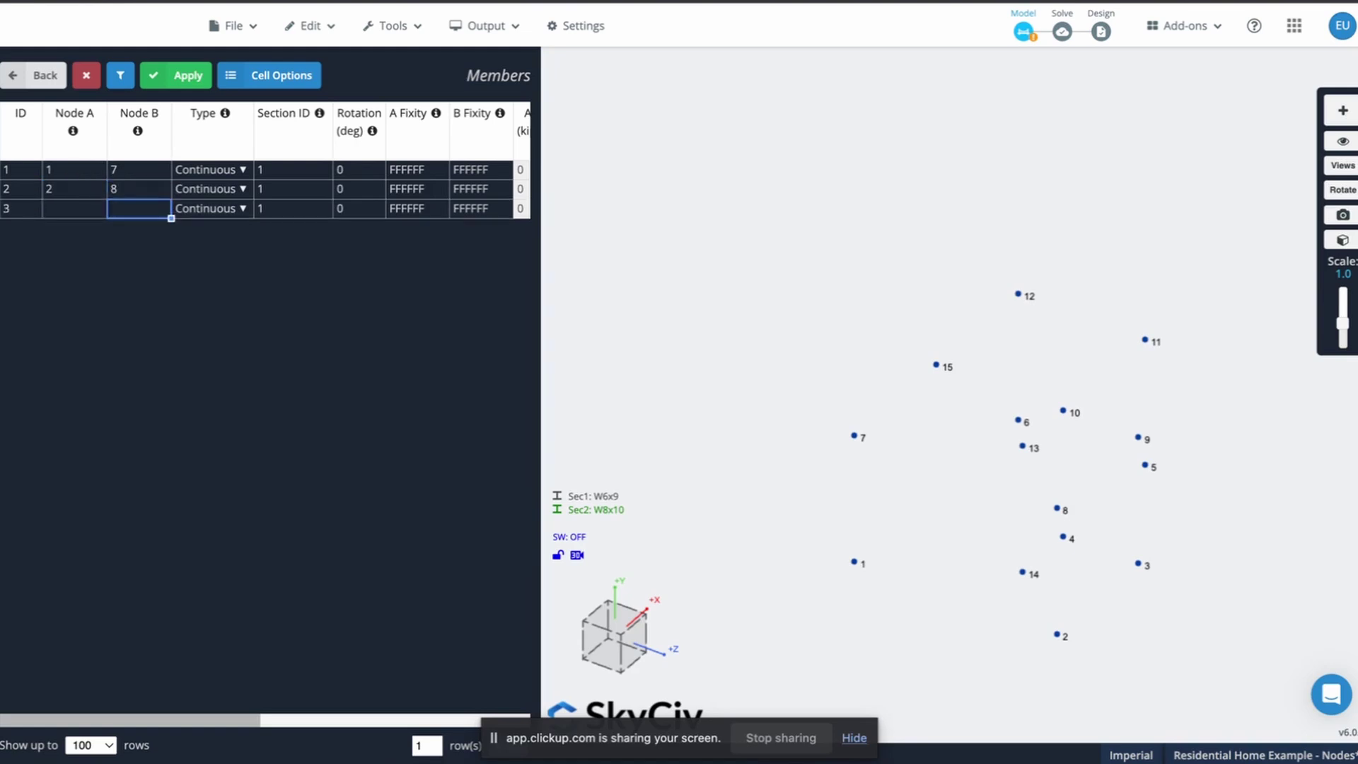
{"action": "left_click", "coordinate": [187, 76]}
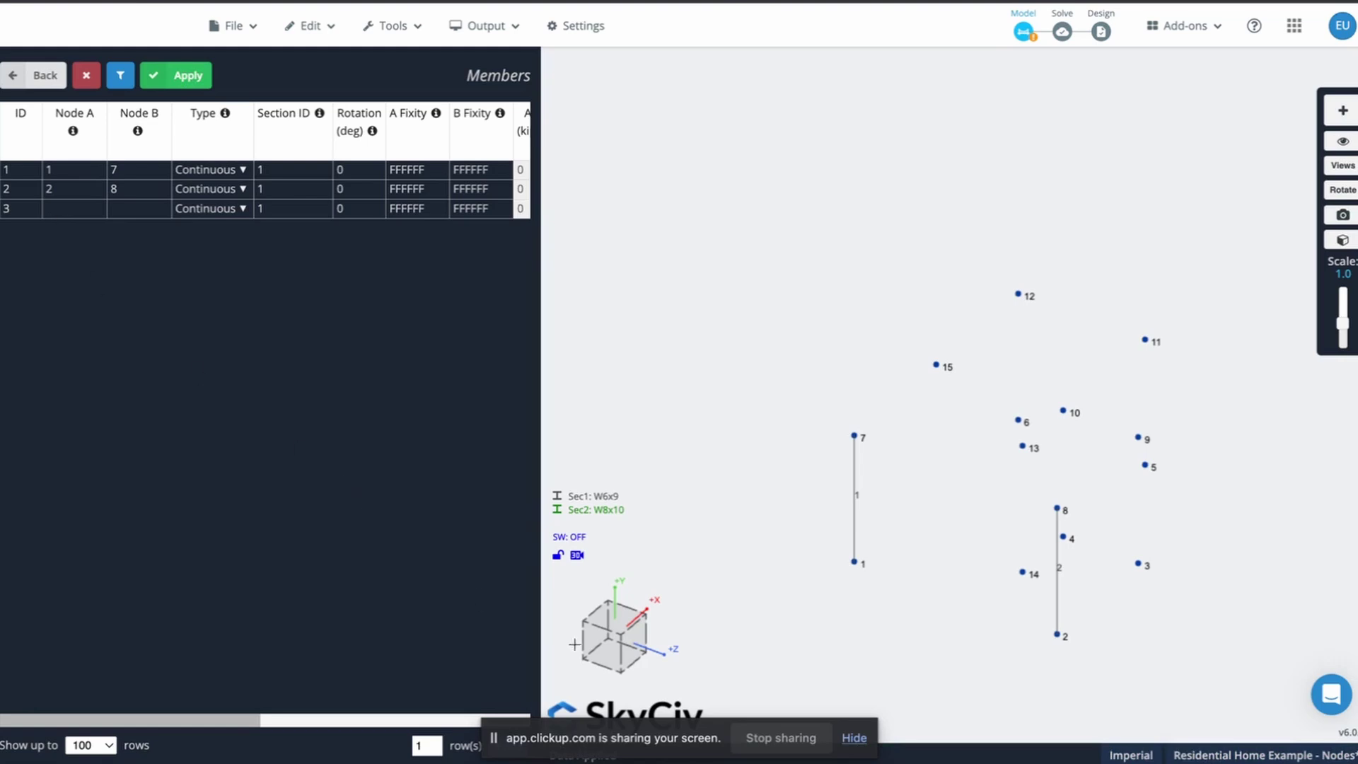
Enter member 3 from node 6 to node 12 and member 4 from node 5 to node 11
{"action": "left_click", "coordinate": [67, 211]}
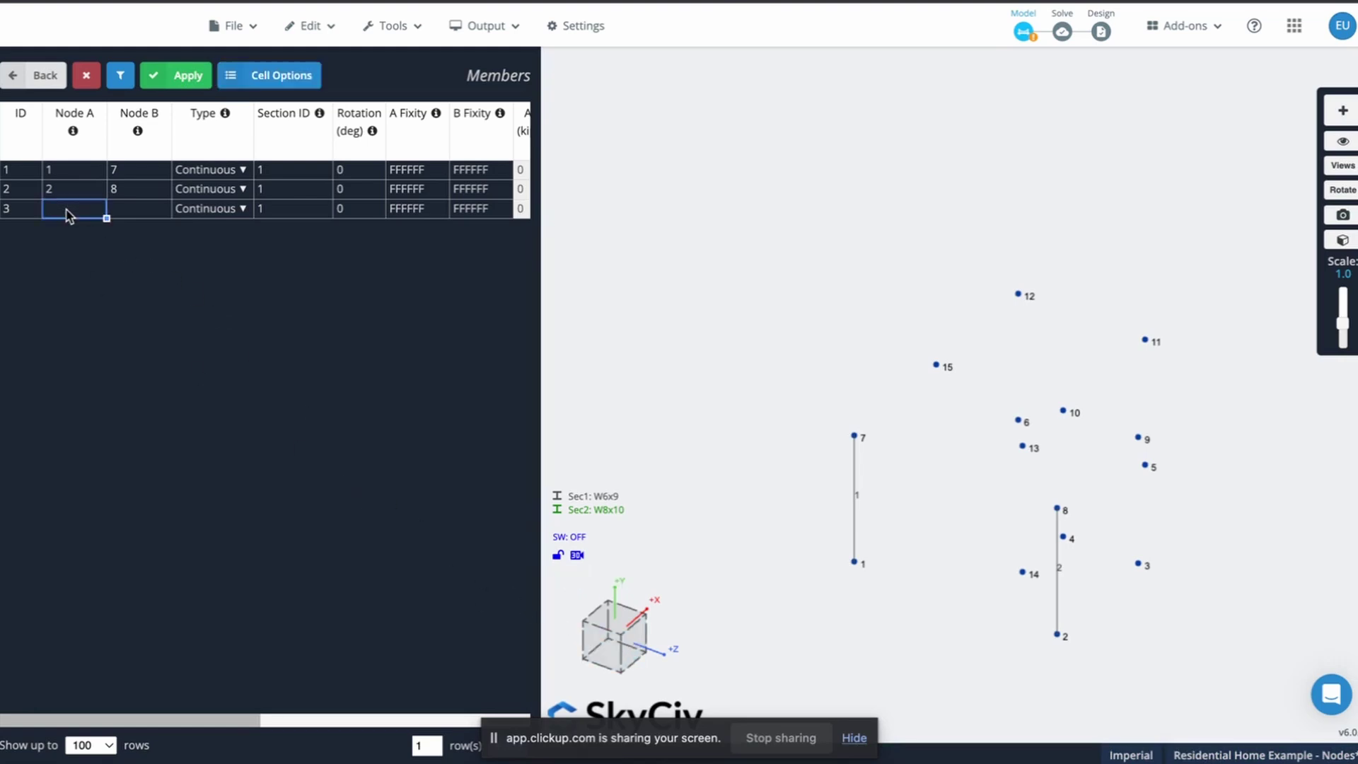
{"action": "type", "text": "6"}
{"action": "key", "text": "Tab"}
{"action": "type", "text": "12"}
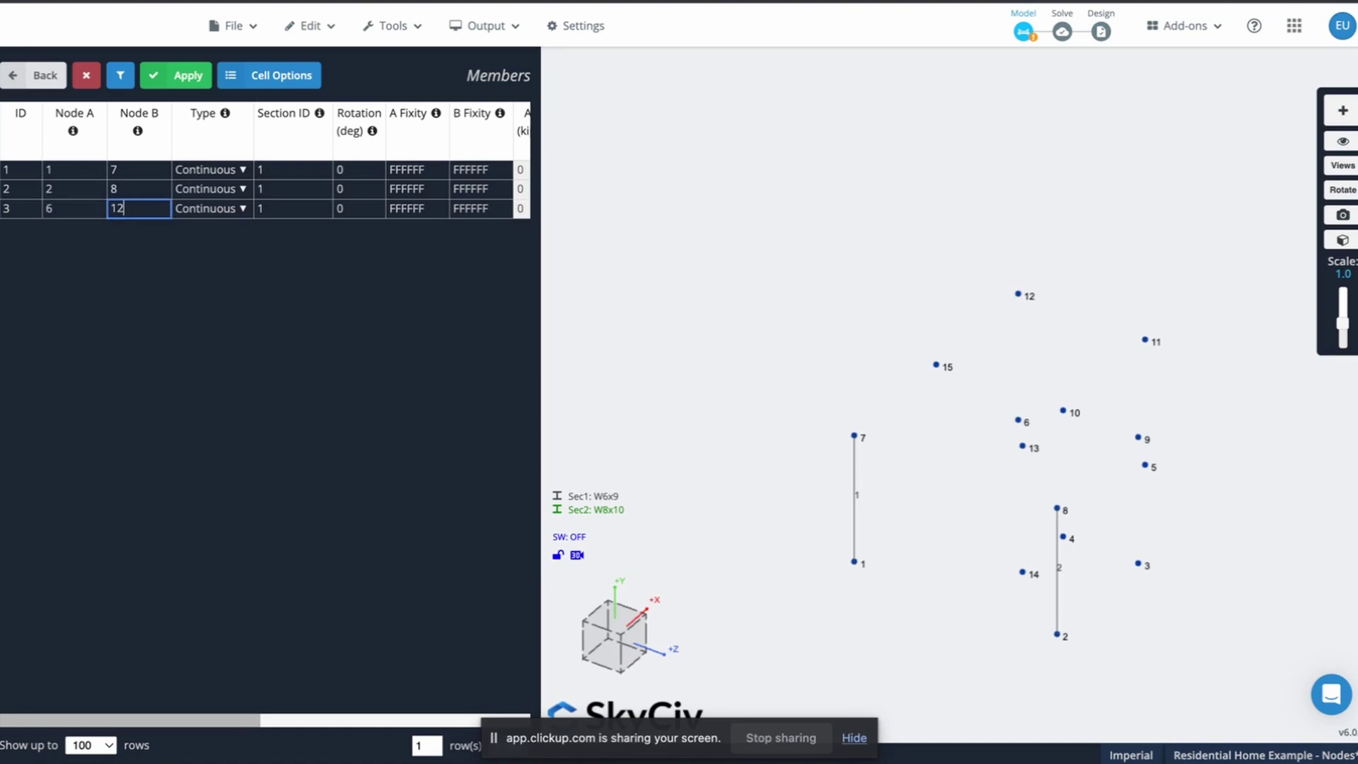
{"action": "key", "text": "Return"}
{"action": "type", "text": "5"}
{"action": "key", "text": "Tab"}
{"action": "type", "text": "1"}
{"action": "key", "text": "Return"}
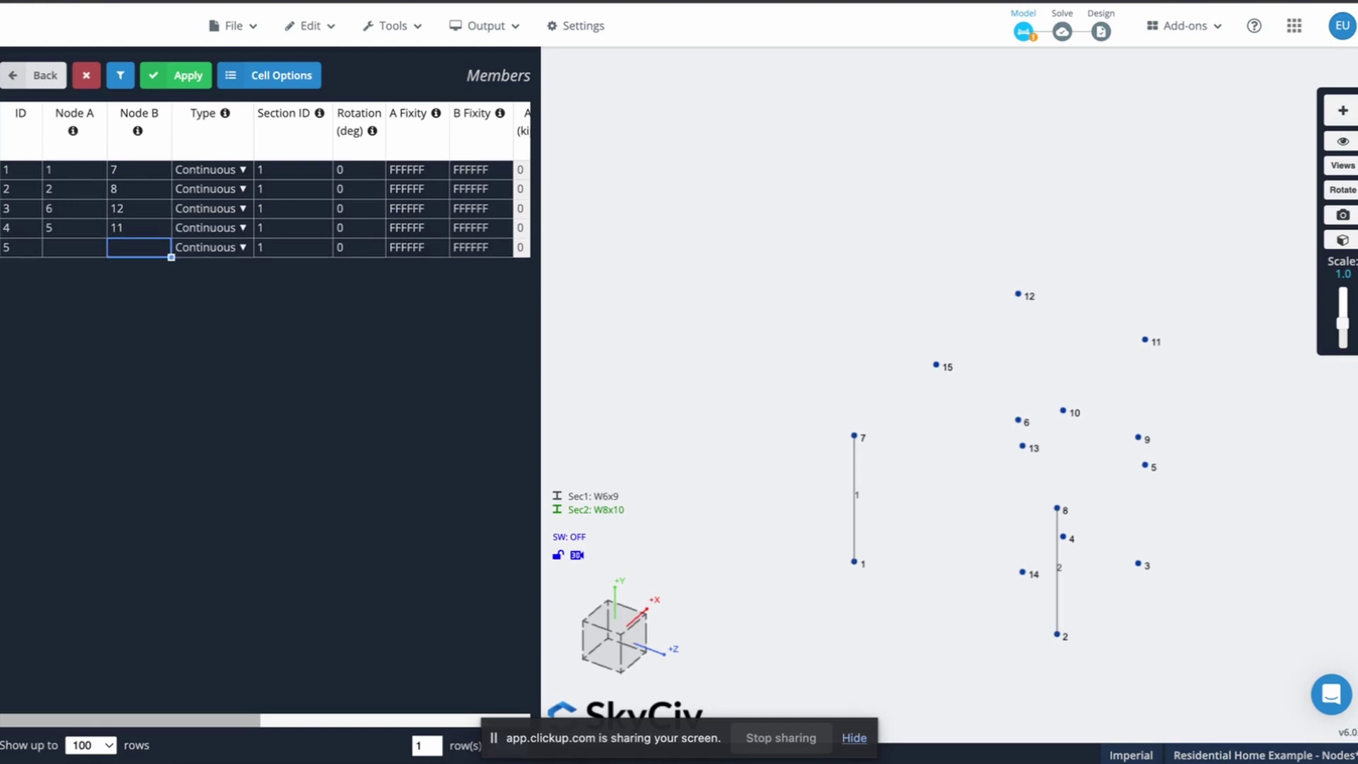
Enter member 5 from node 3 to node 9 and apply the member table
{"action": "left_click", "coordinate": [584, 632]}
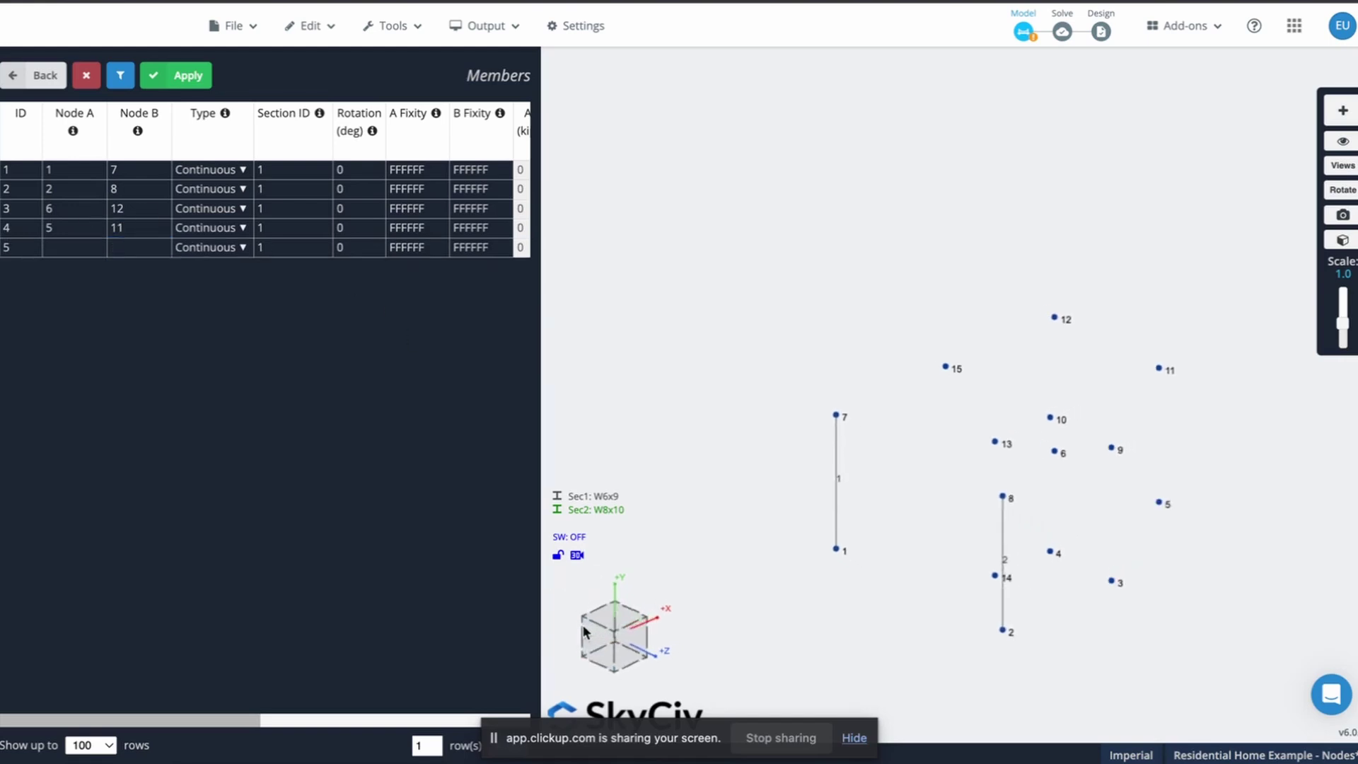
{"action": "left_click", "coordinate": [65, 252]}
{"action": "type", "text": "3"}
{"action": "key", "text": "Tab"}
{"action": "type", "text": "9"}
{"action": "left_click", "coordinate": [190, 76]}
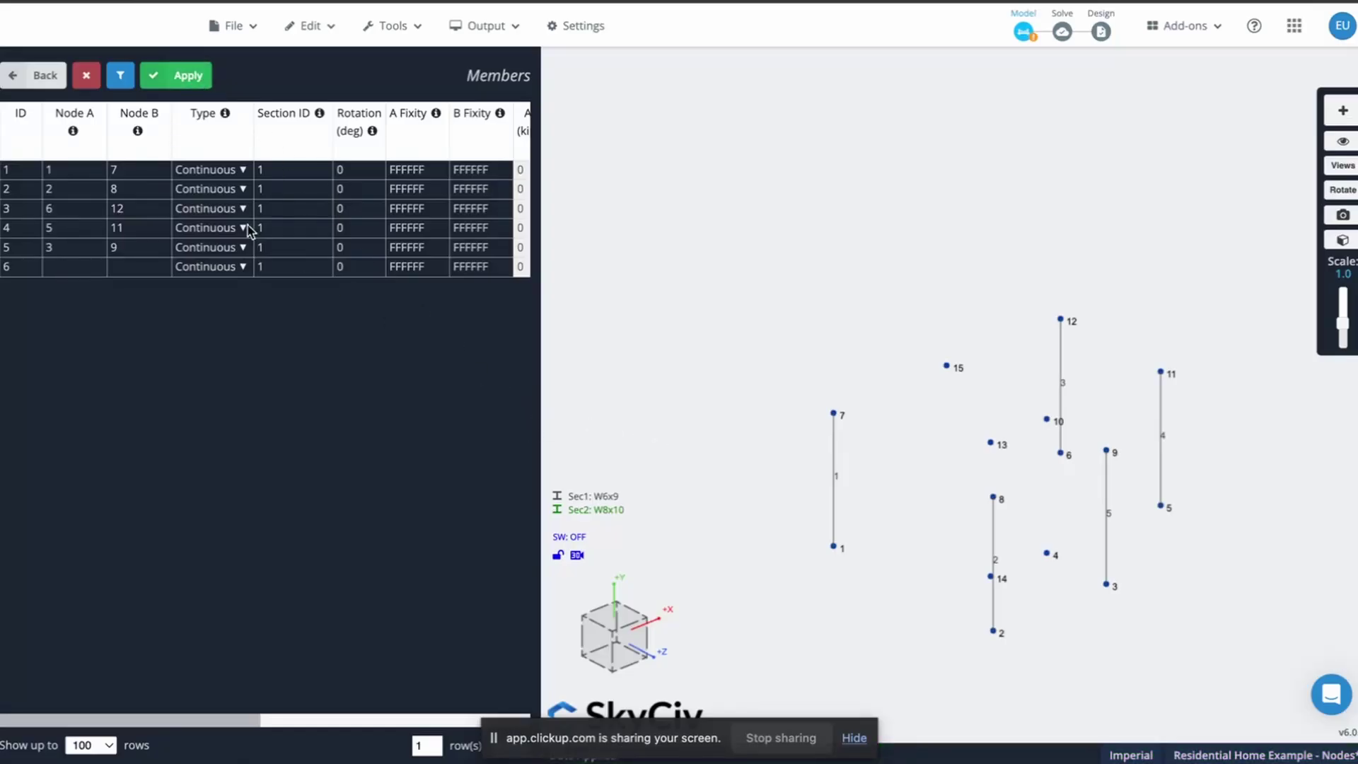
Add member 6 from node 4 to node 10 and apply it to the model
{"action": "left_click", "coordinate": [74, 267]}
{"action": "type", "text": "4"}
{"action": "key", "text": "Tab"}
{"action": "type", "text": "1"}
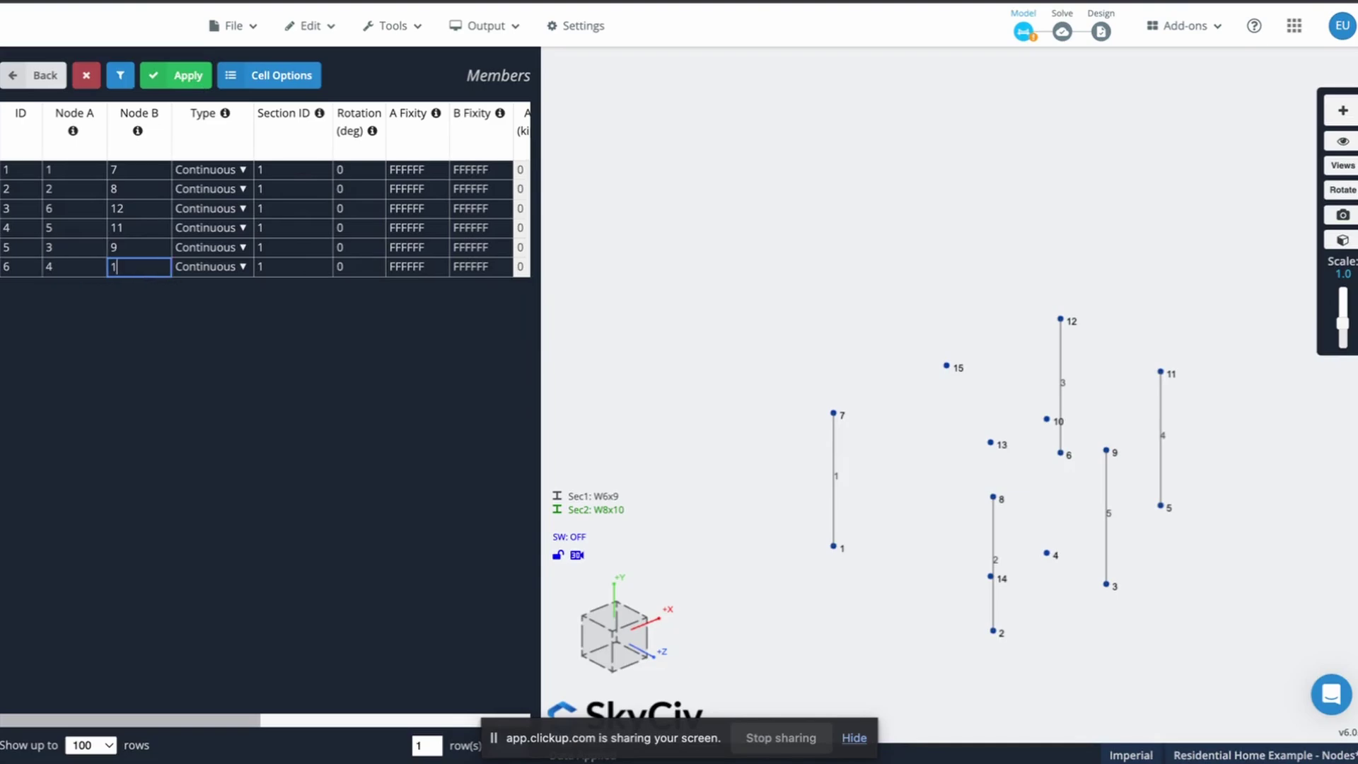
{"action": "left_click", "coordinate": [188, 78]}
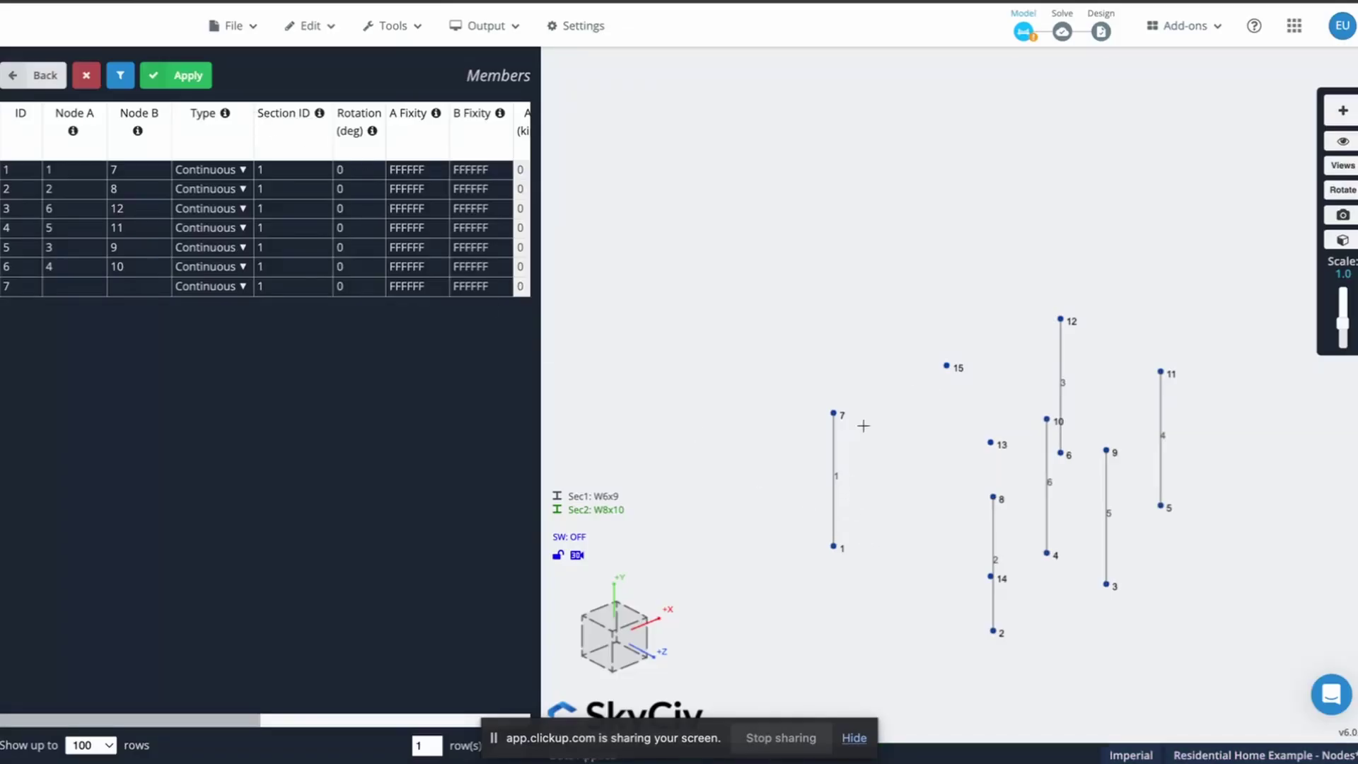
Add the interior column as member 7 from node 14 to node 13 and apply it
{"action": "left_click", "coordinate": [606, 625]}
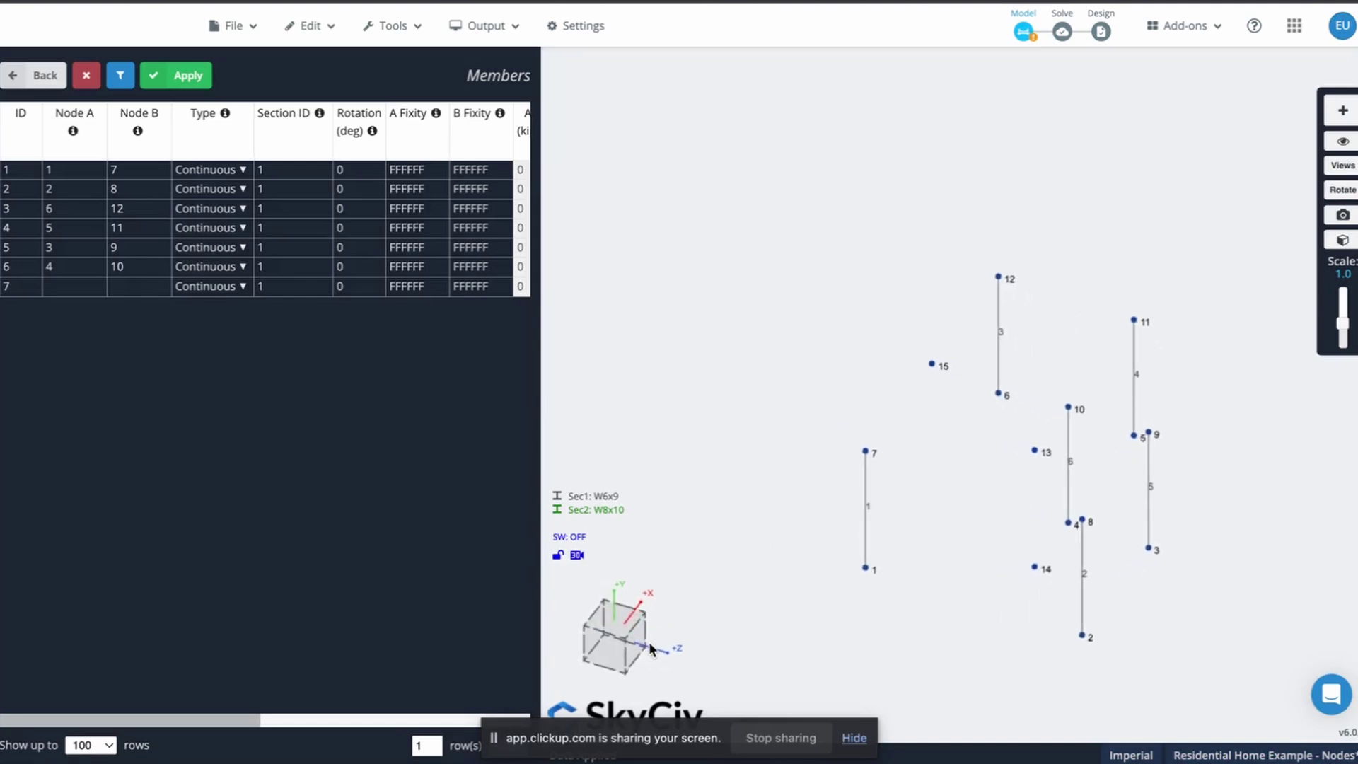
{"action": "left_click", "coordinate": [83, 291]}
{"action": "type", "text": "14"}
{"action": "key", "text": "Tab"}
{"action": "type", "text": "1"}
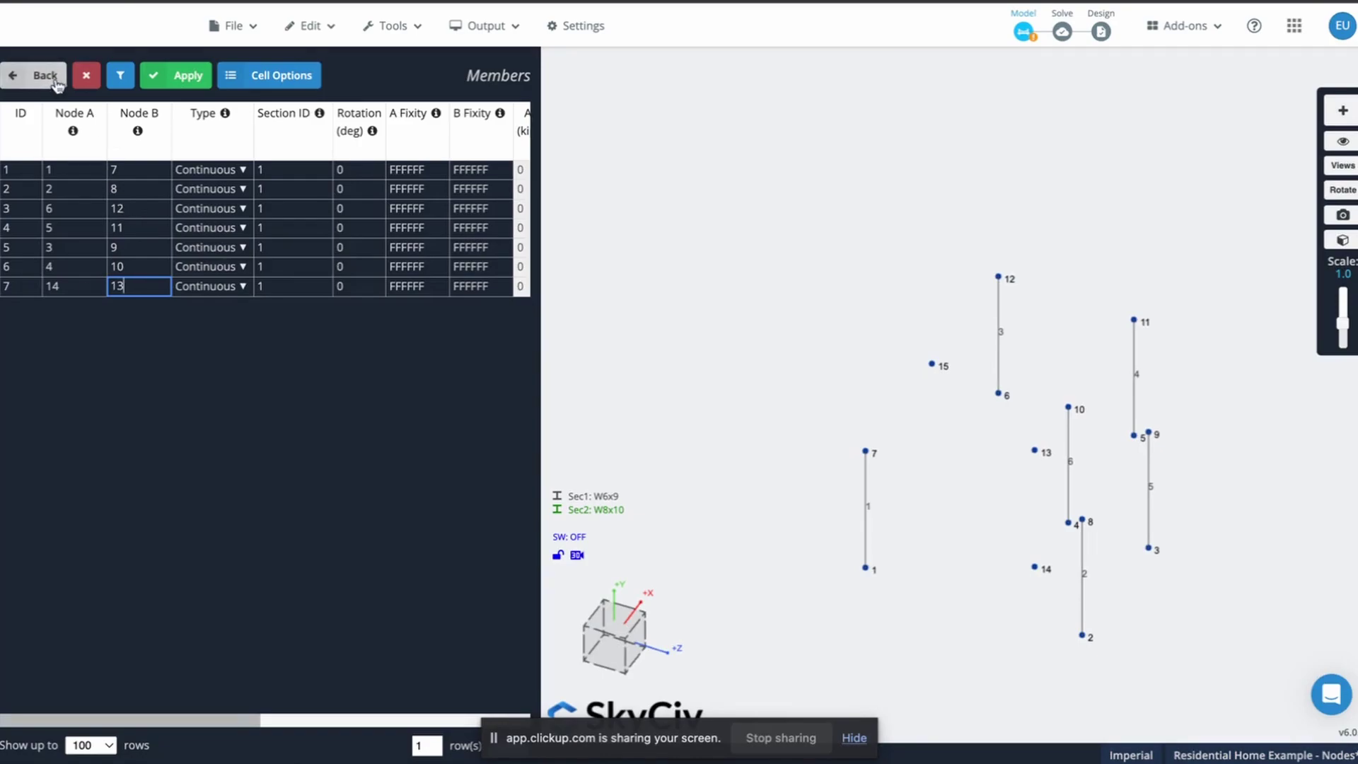
{"action": "left_click", "coordinate": [185, 77]}
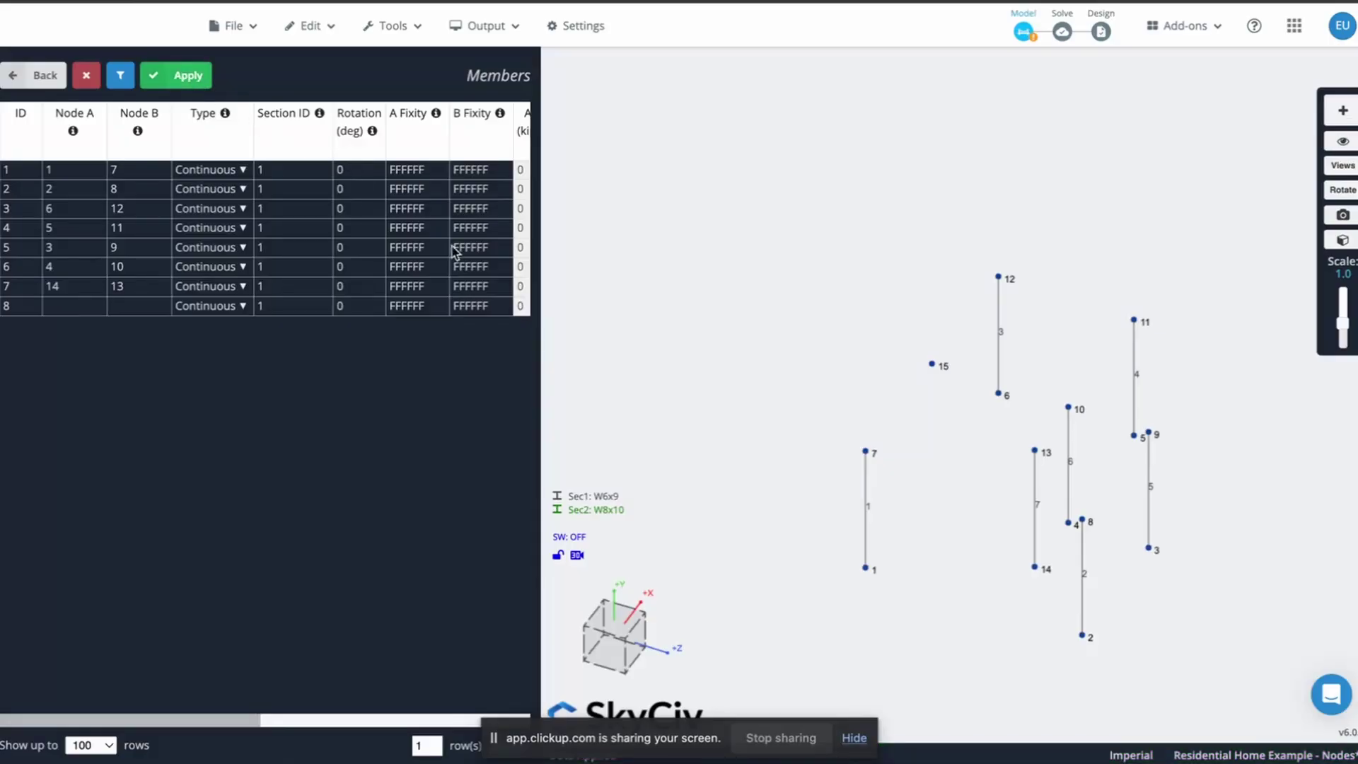
Add the upper-level beam as member 8 from node 9 to node 15 and apply it
{"action": "mouse_move", "coordinate": [610, 645]}
{"action": "left_mouse_down"}
{"action": "mouse_move", "coordinate": [644, 636]}
{"action": "mouse_move", "coordinate": [593, 645]}
{"action": "left_mouse_up"}
{"action": "left_click", "coordinate": [69, 310]}
{"action": "type", "text": "9"}
{"action": "key", "text": "Tab"}
{"action": "type", "text": "1"}
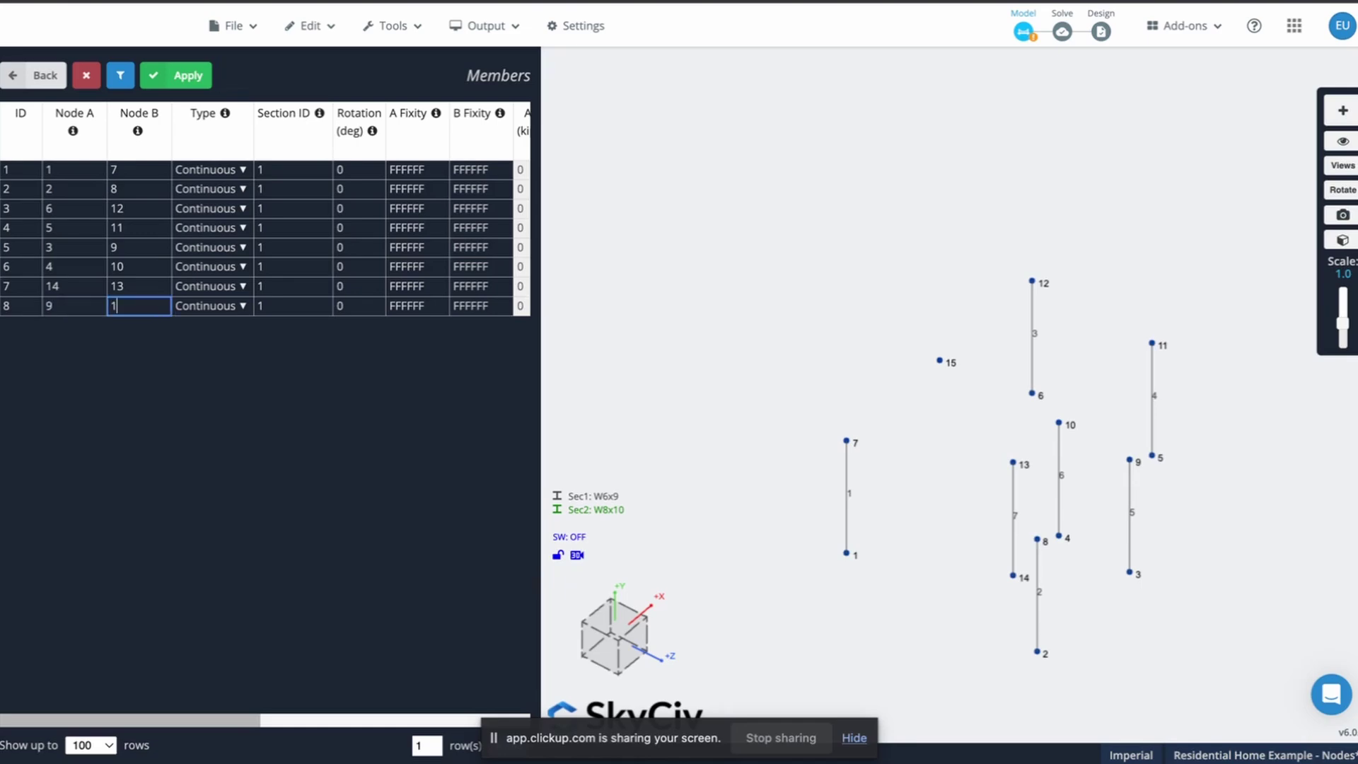
{"action": "left_click", "coordinate": [184, 76]}
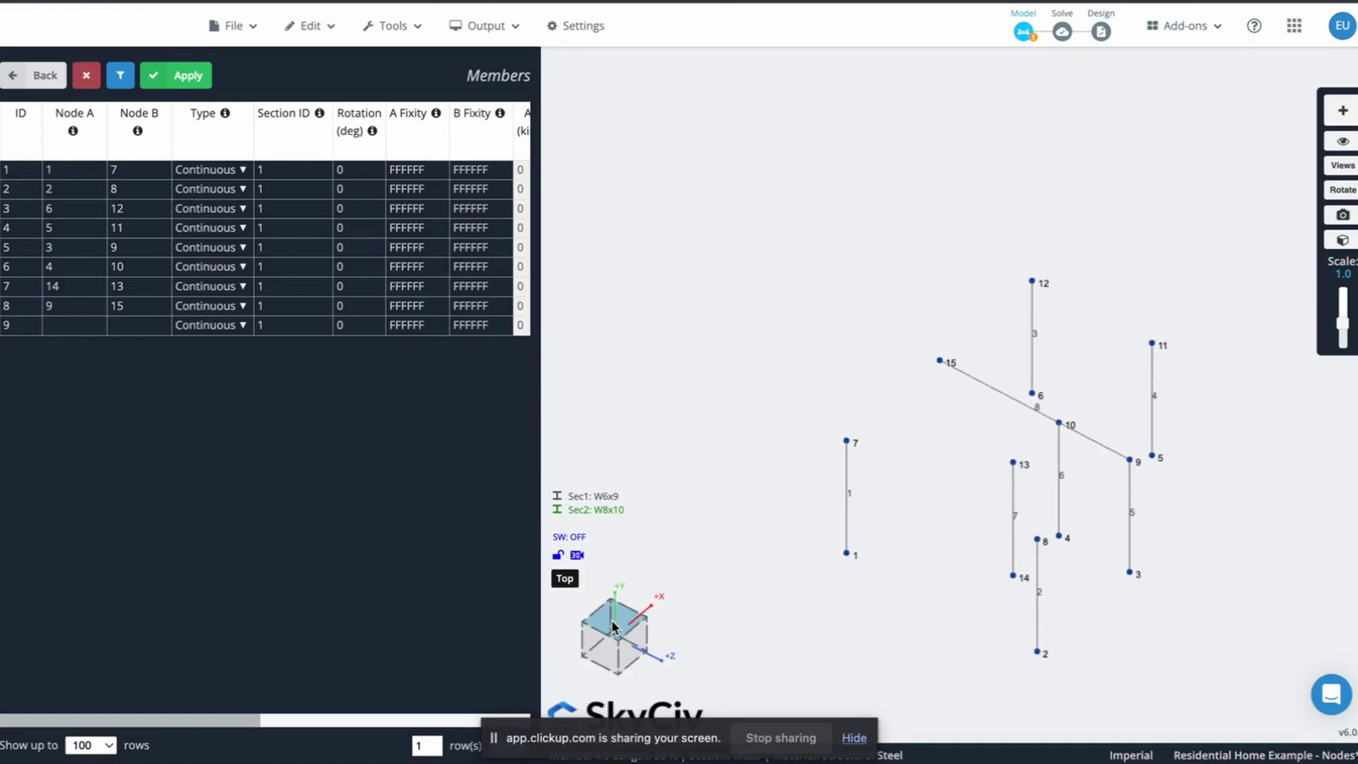
Leave the members datasheet and go to the Walls & Columns section of the tutorial page
{"action": "left_click_drag", "start_coordinate": [612, 622], "coordinate": [641, 602]}
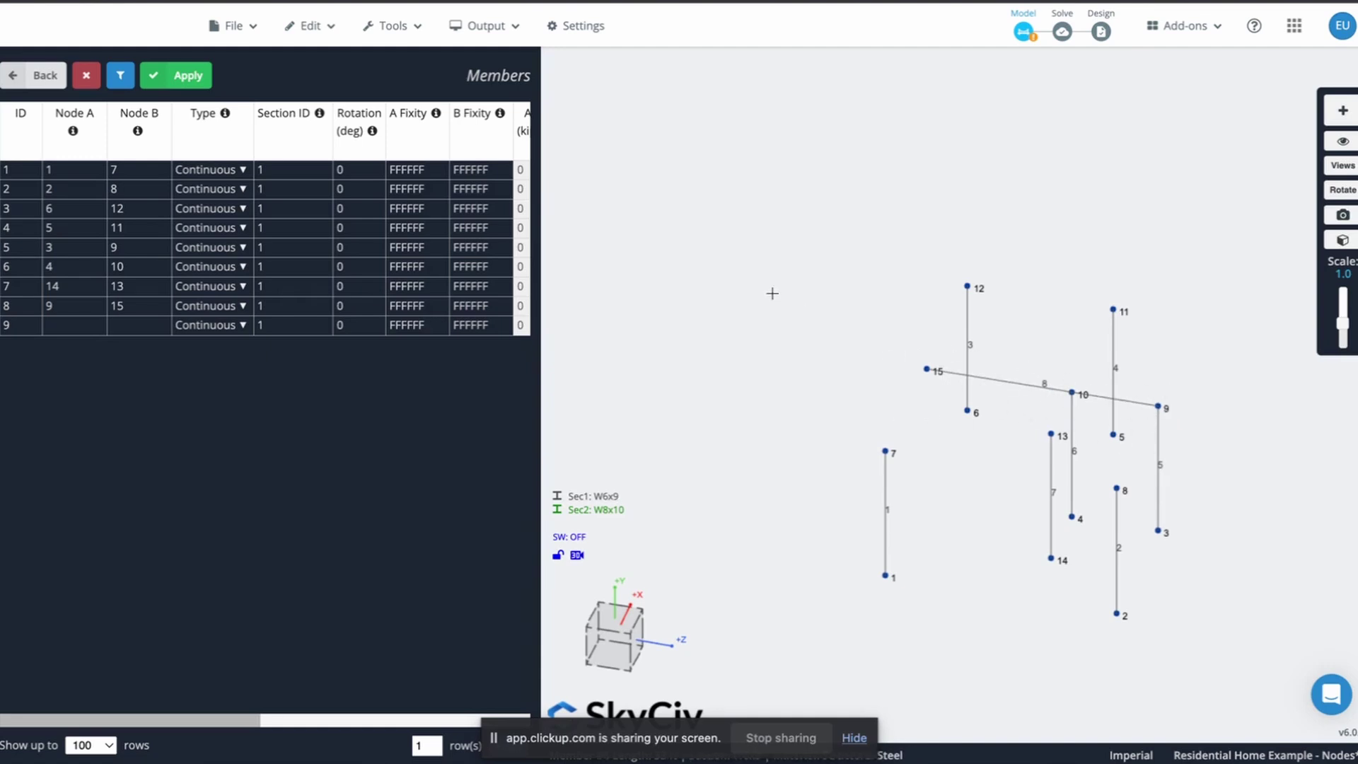
{"action": "left_click", "coordinate": [14, 76]}
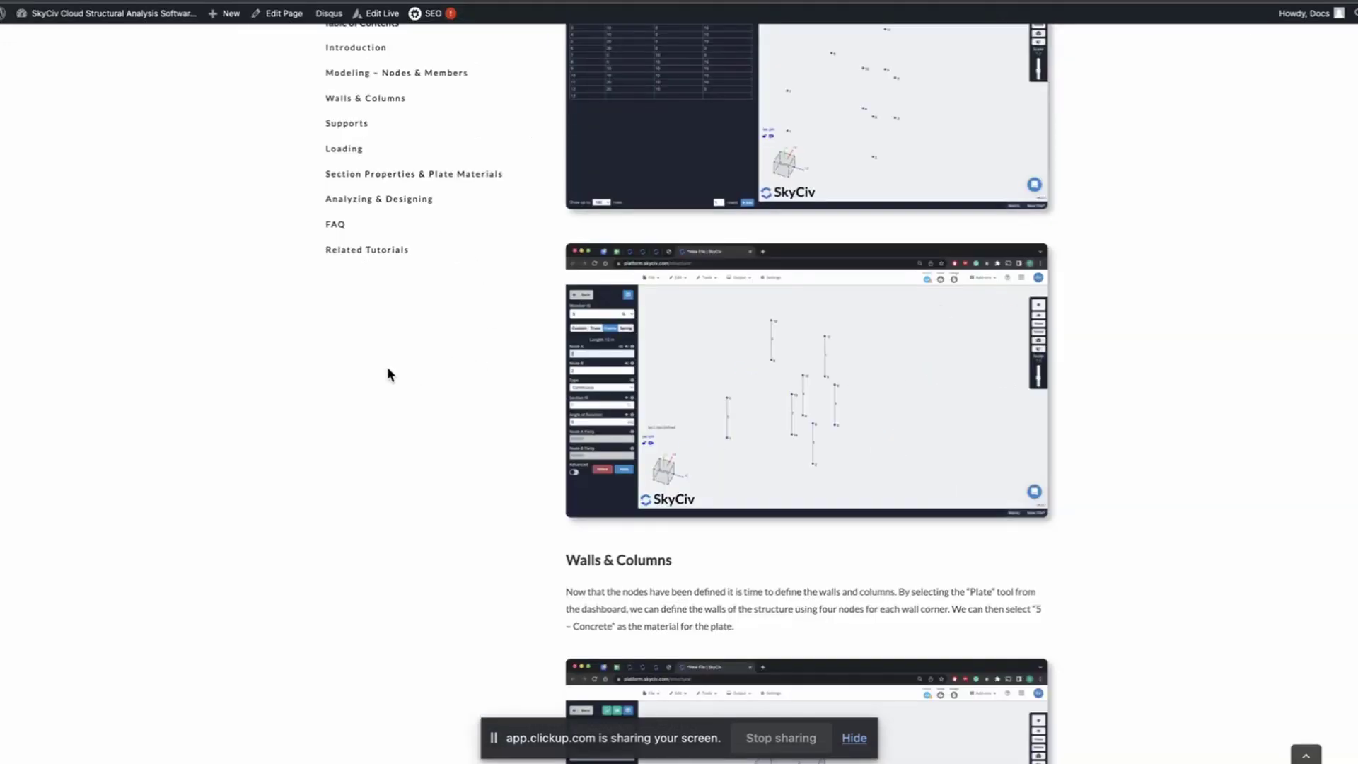
{"action": "scroll", "coordinate": [385, 366], "scroll_direction": "down", "scroll_amount": 5}
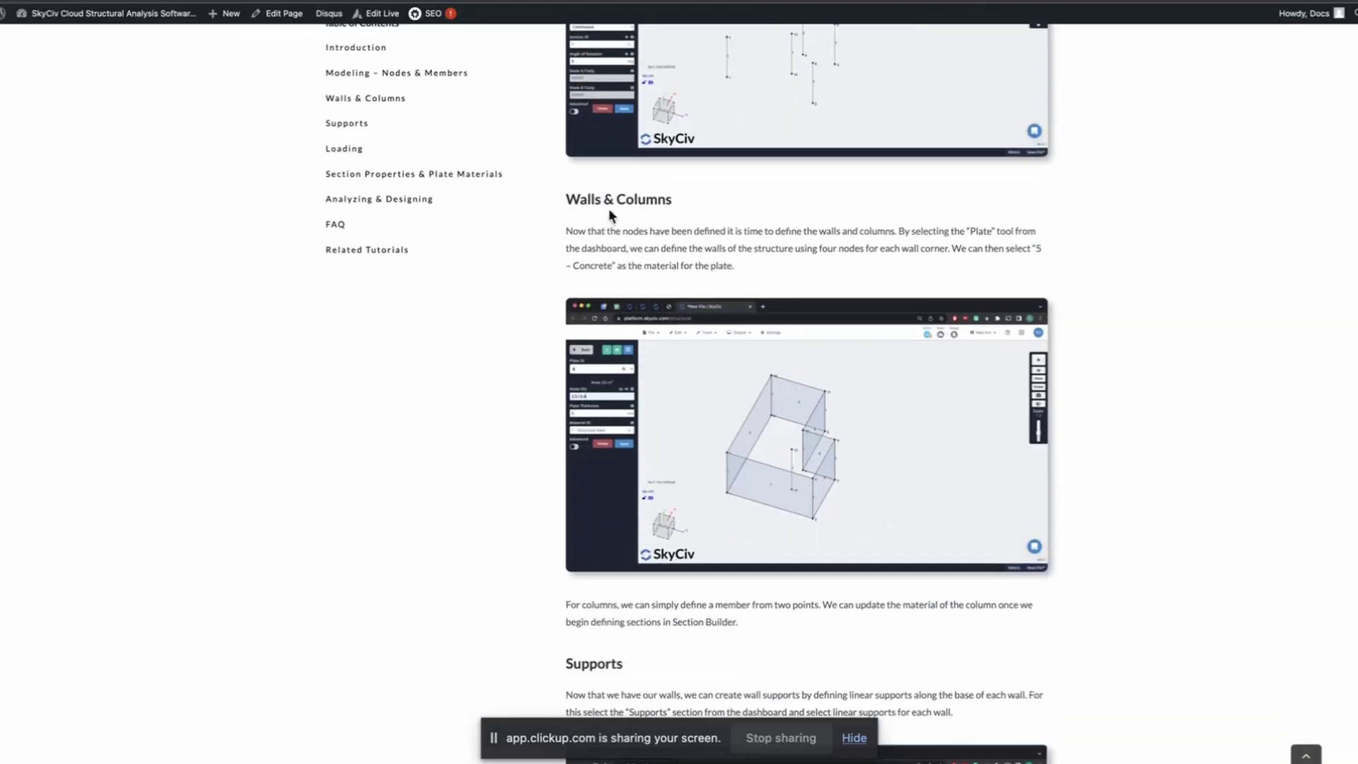
Add the first wall plate from nodes 1, 2, 8 and 7 with the default thickness and Structural Steel material
{"action": "scroll", "coordinate": [531, 539], "scroll_direction": "down", "scroll_amount": 1}
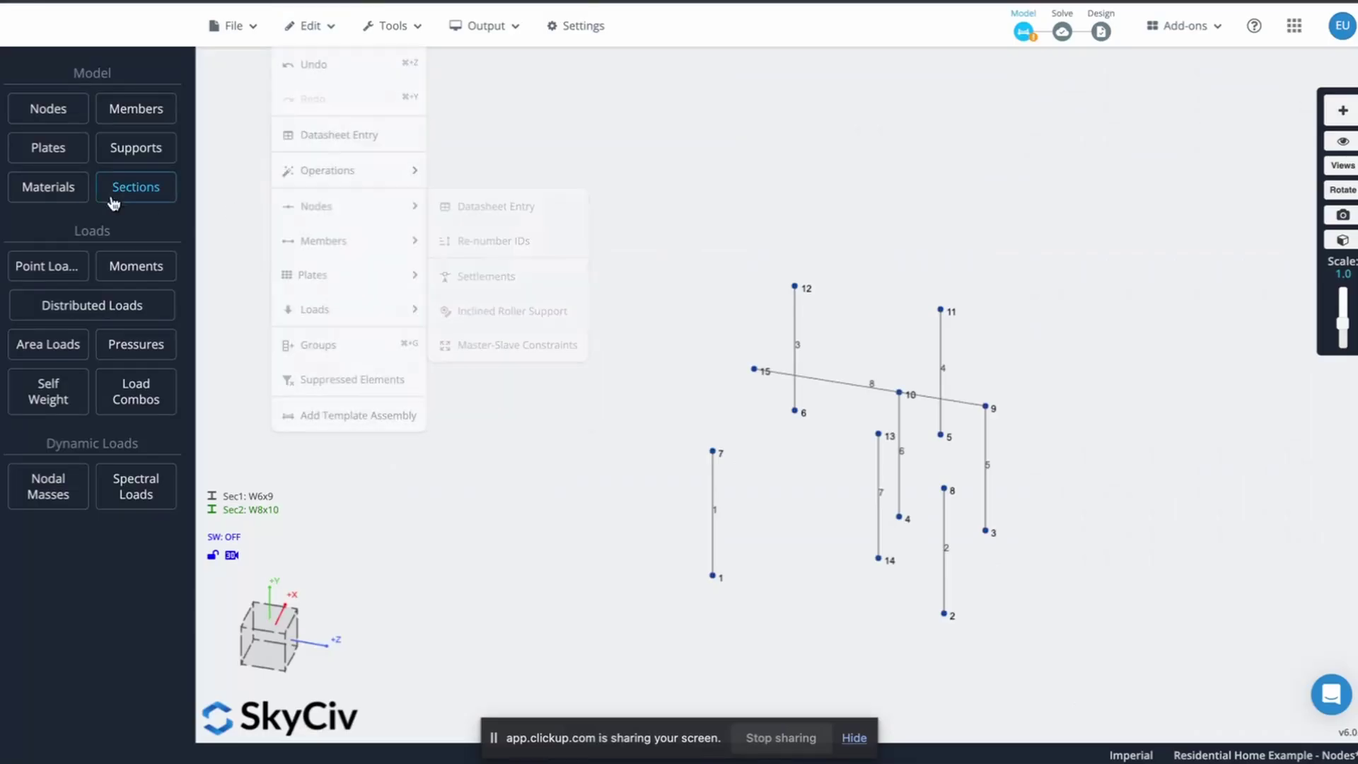
{"action": "left_click", "coordinate": [49, 155]}
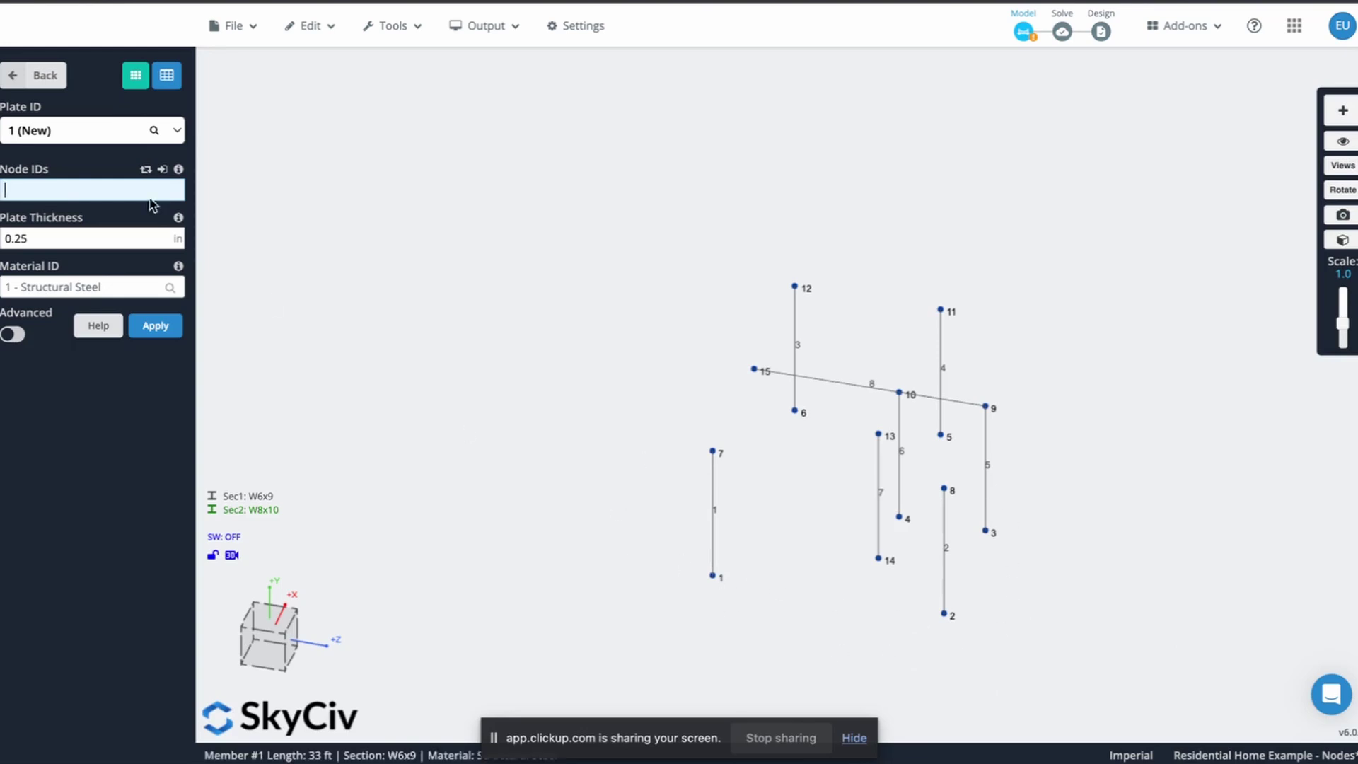
{"action": "left_click", "coordinate": [712, 576]}
{"action": "left_click", "coordinate": [944, 613]}
{"action": "type", "text": "8"}
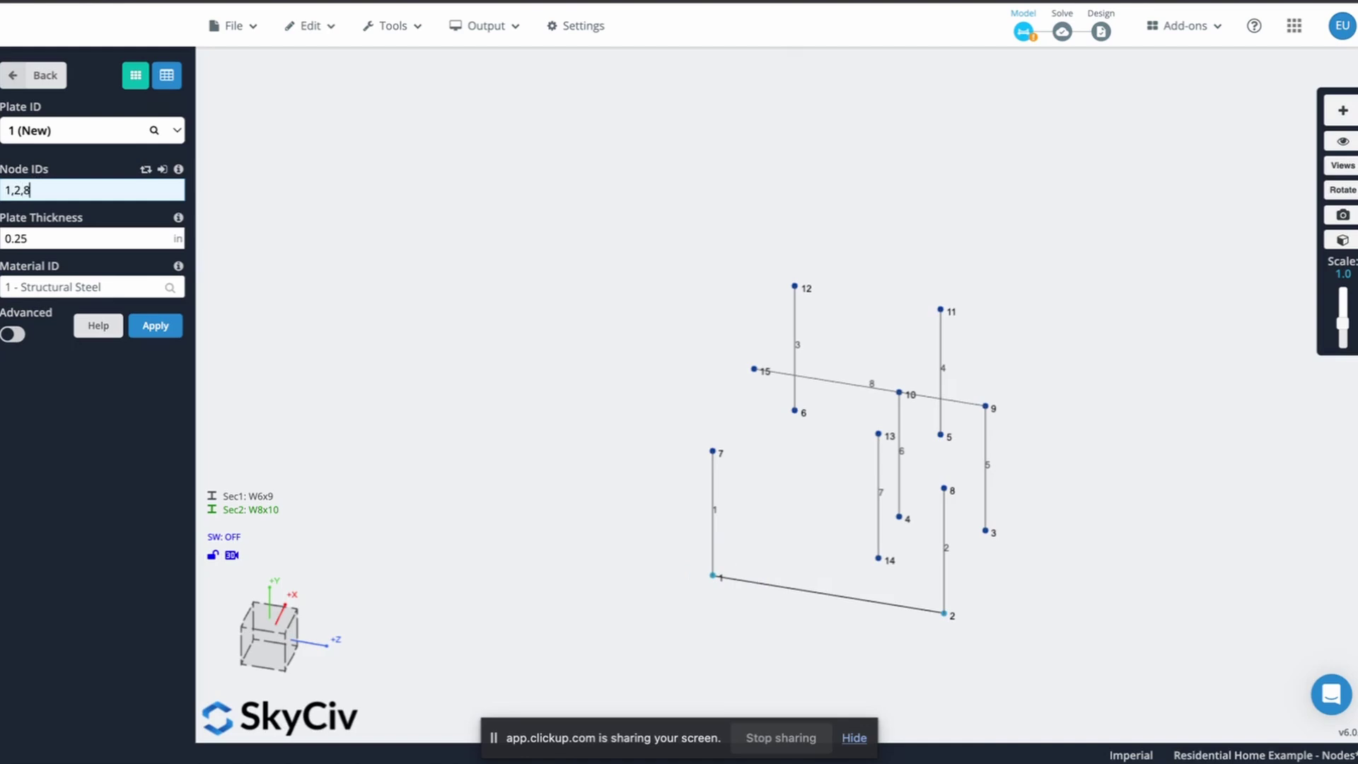
{"action": "type", "text": ",7"}
{"action": "key", "text": "Return"}
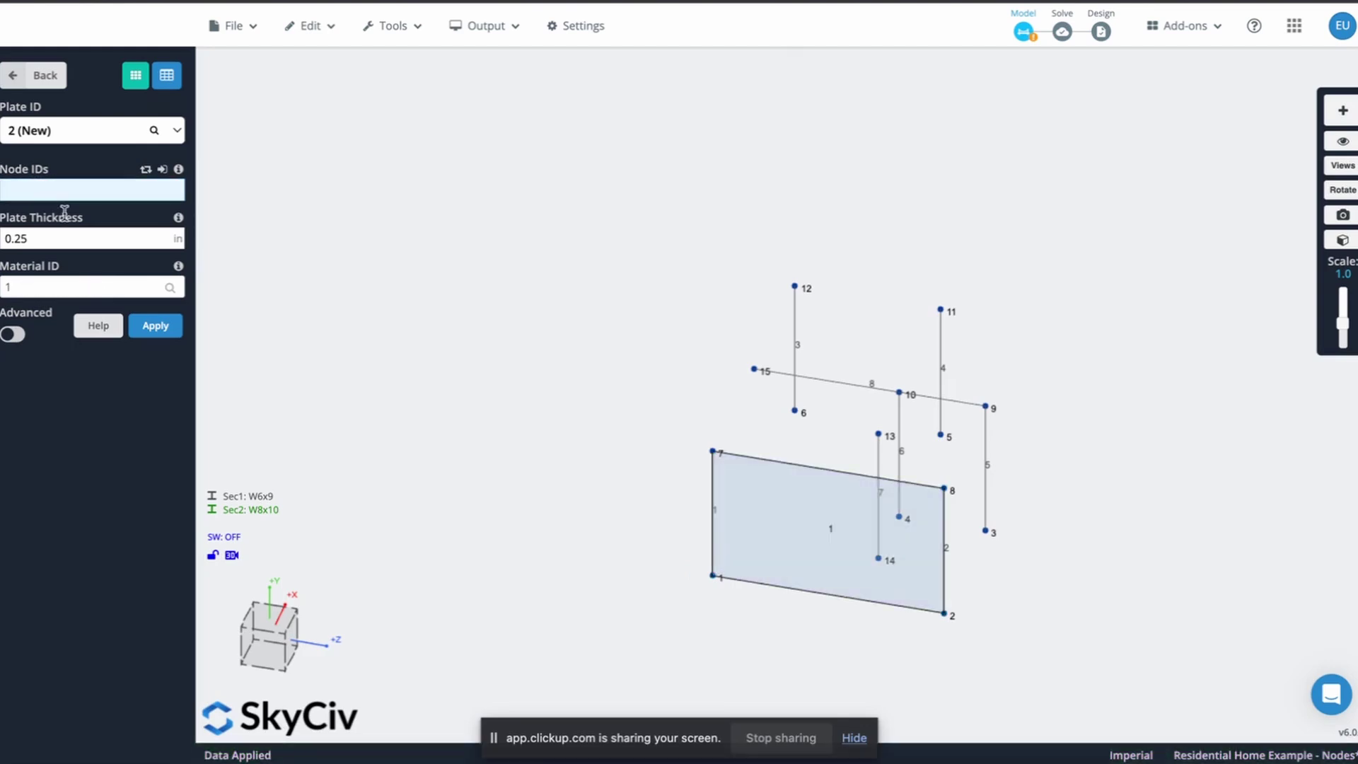
Add wall plate 2 through nodes 1, 6, 12 and 7 and apply it to the model
{"action": "left_click", "coordinate": [713, 575]}
{"action": "left_click", "coordinate": [794, 411]}
{"action": "left_click", "coordinate": [794, 286]}
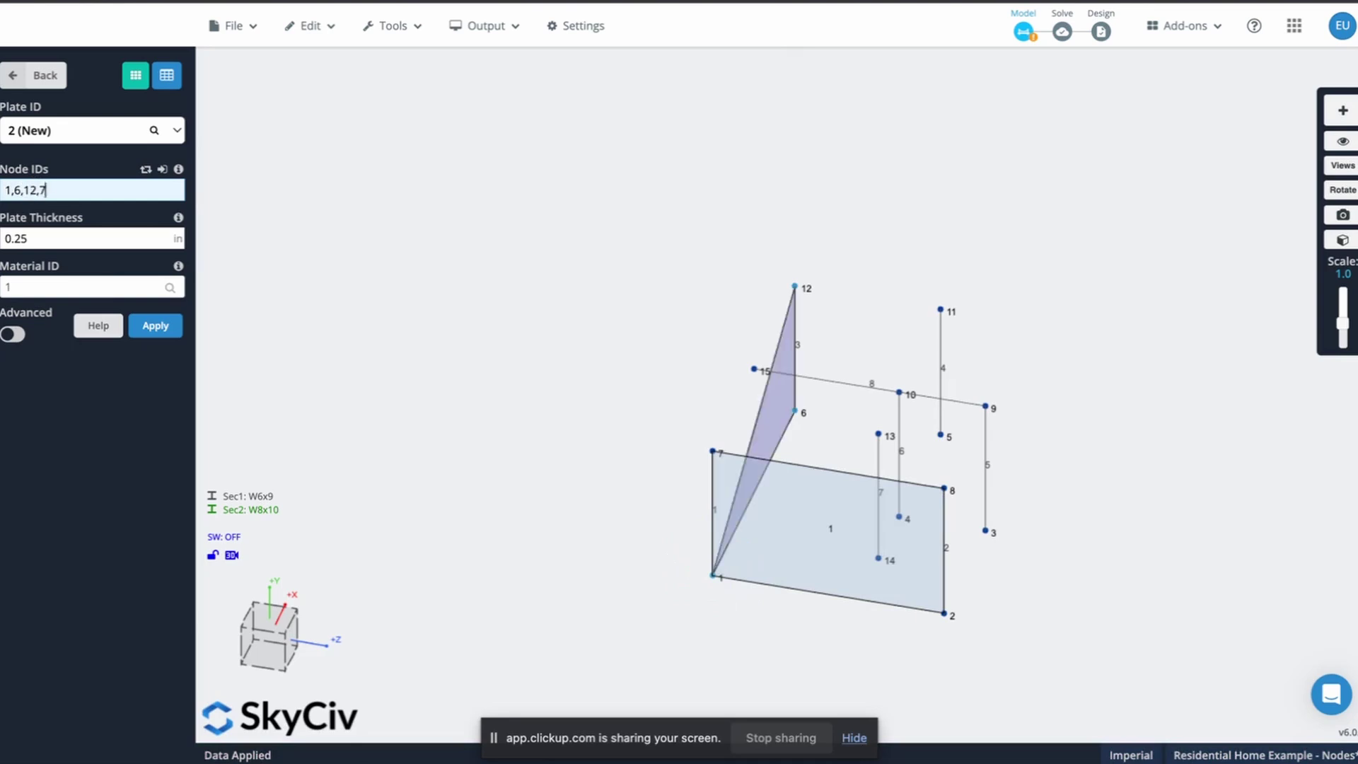
{"action": "key", "text": "Return"}
Add wall plate 3 through nodes 6, 5, 11 and 12 and apply it
{"action": "left_click", "coordinate": [794, 410]}
{"action": "left_click", "coordinate": [940, 435]}
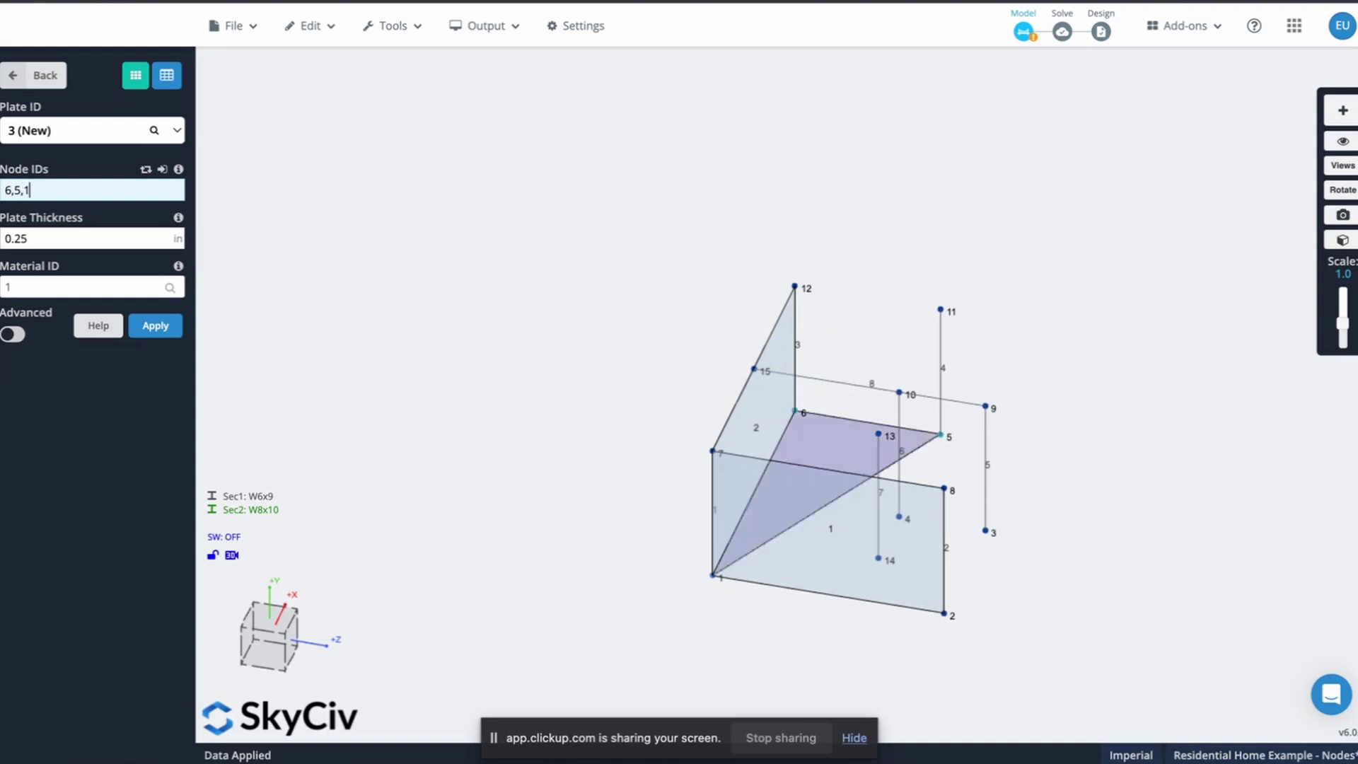
{"action": "left_click", "coordinate": [939, 309]}
{"action": "left_click", "coordinate": [794, 286]}
{"action": "key", "text": "Return"}
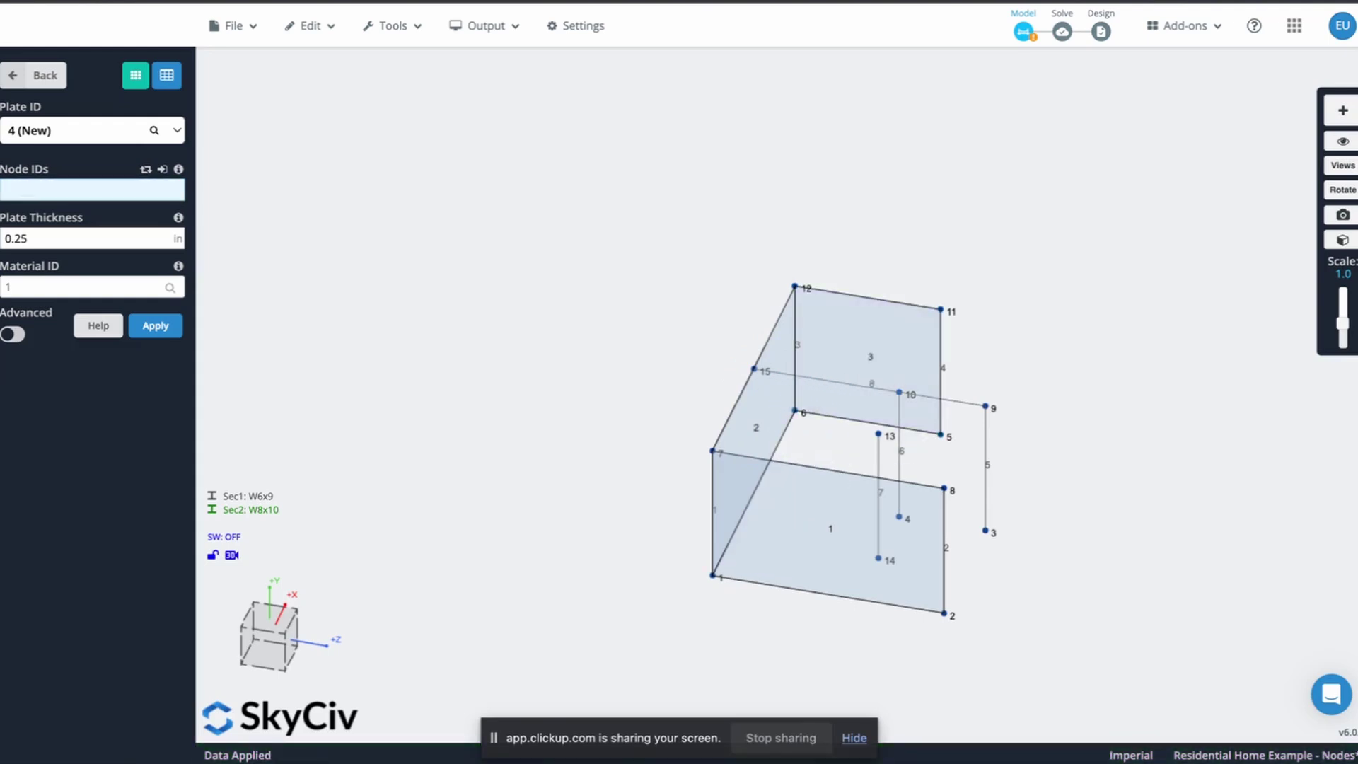
Add wall plate 4 through nodes 2, 3, 9 and 8
{"action": "left_click", "coordinate": [943, 613]}
{"action": "left_click", "coordinate": [985, 530]}
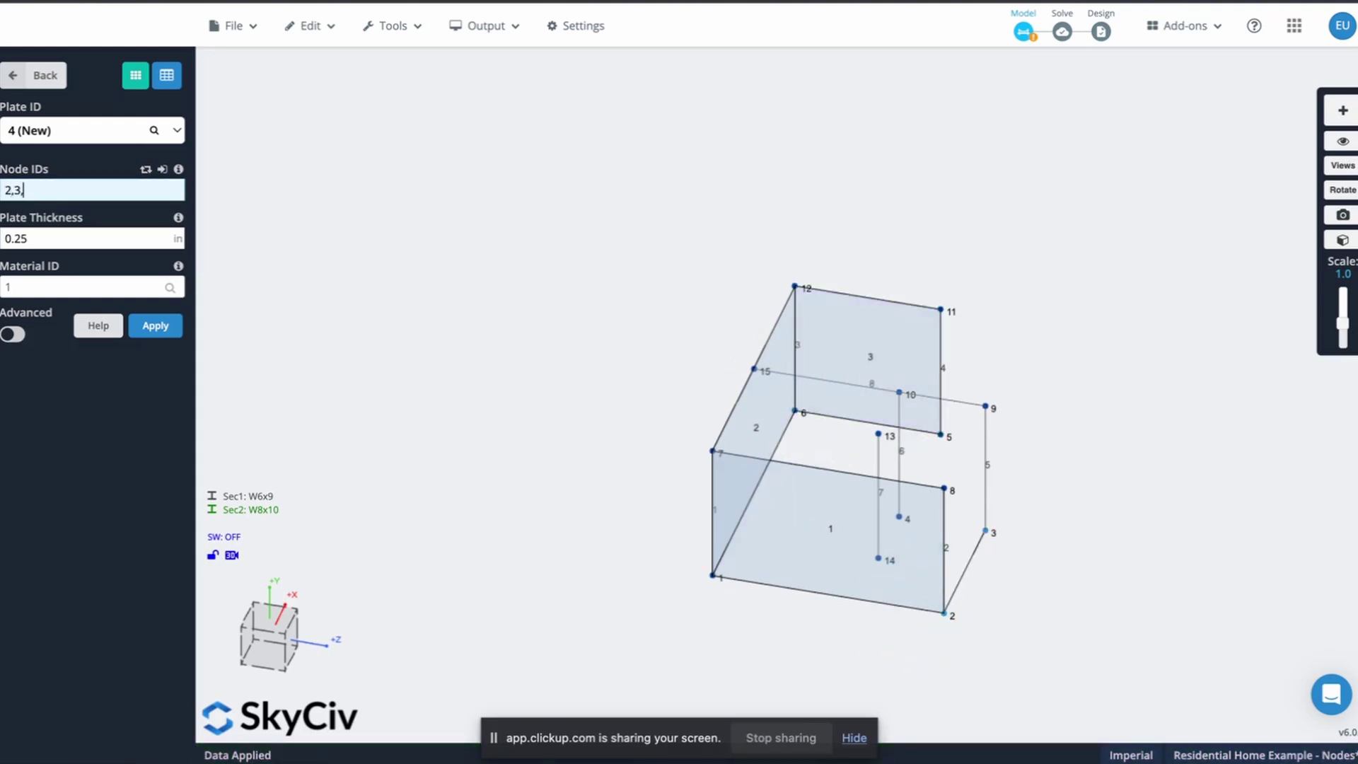
{"action": "left_click", "coordinate": [985, 406]}
{"action": "left_click", "coordinate": [943, 487]}
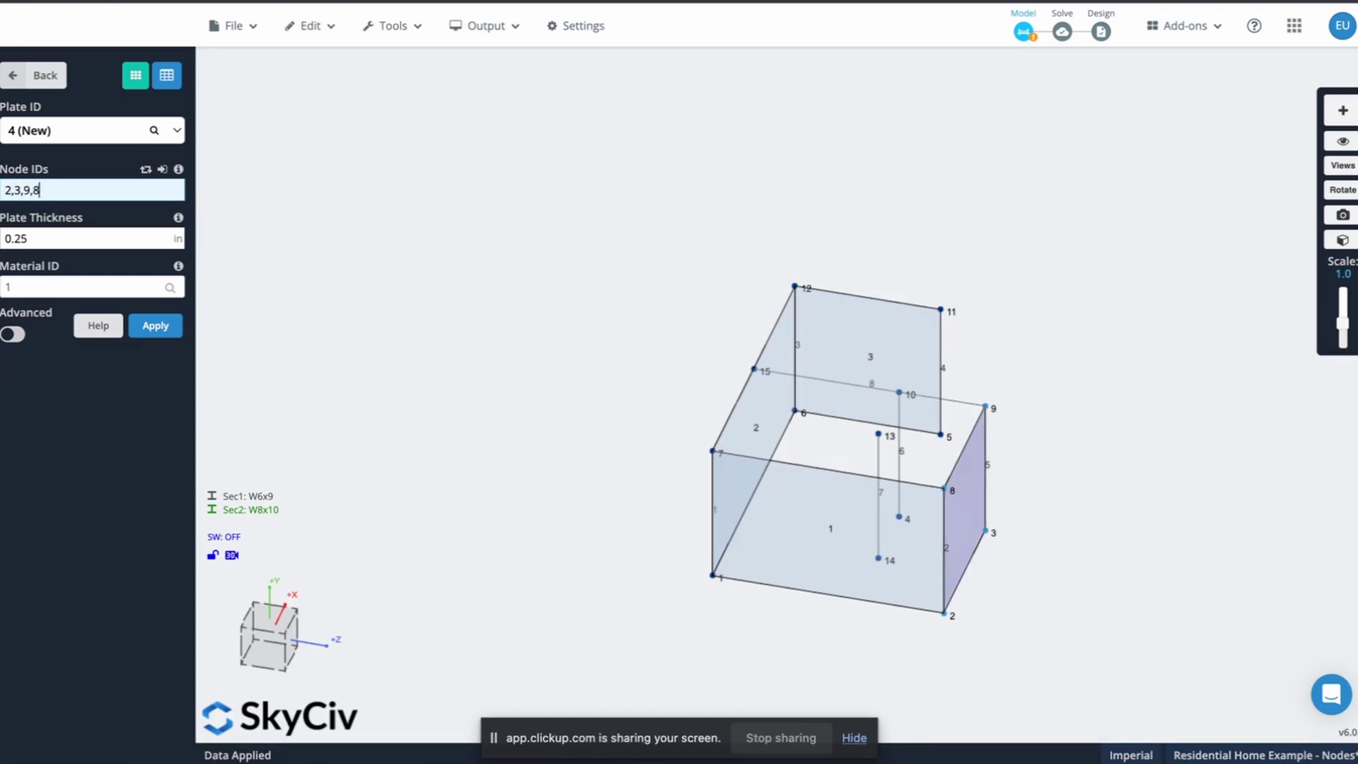
Add wall plate 5 with its nodes in the order 3, 9, 10, 4 and apply it
{"action": "left_click", "coordinate": [985, 530]}
{"action": "left_click", "coordinate": [899, 516]}
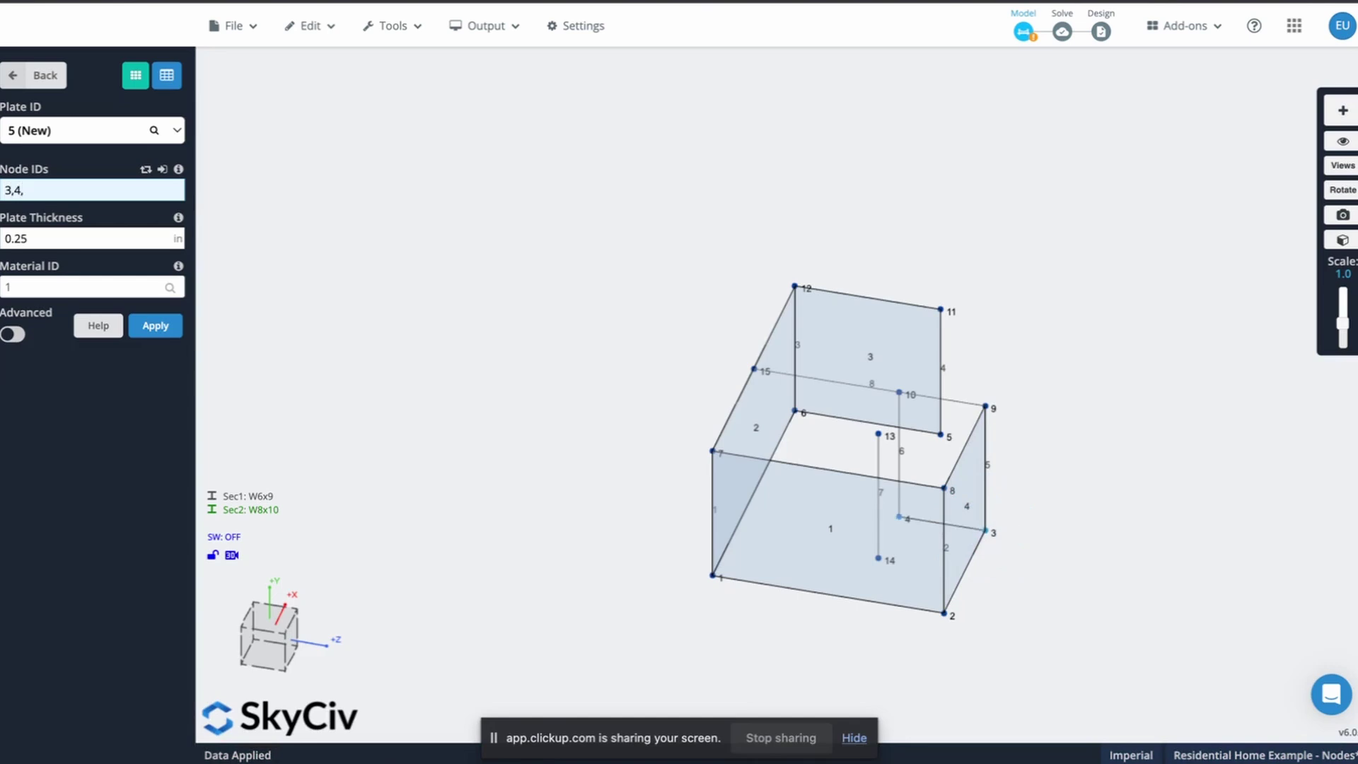
{"action": "type", "text": "10"}
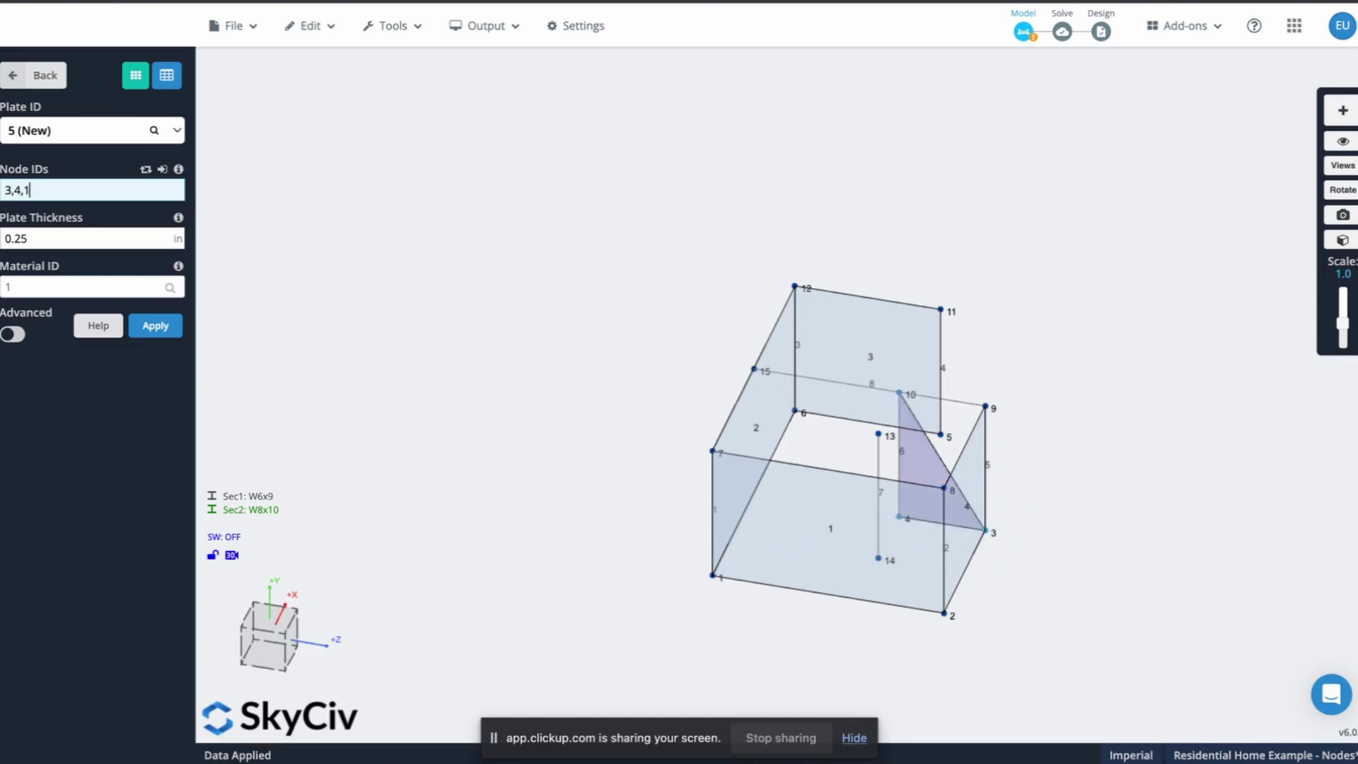
{"action": "key", "text": "BackSpace"}
{"action": "key", "text": "BackSpace"}
{"action": "key", "text": "BackSpace"}
{"action": "key", "text": "BackSpace"}
{"action": "type", "text": ",9,10"}
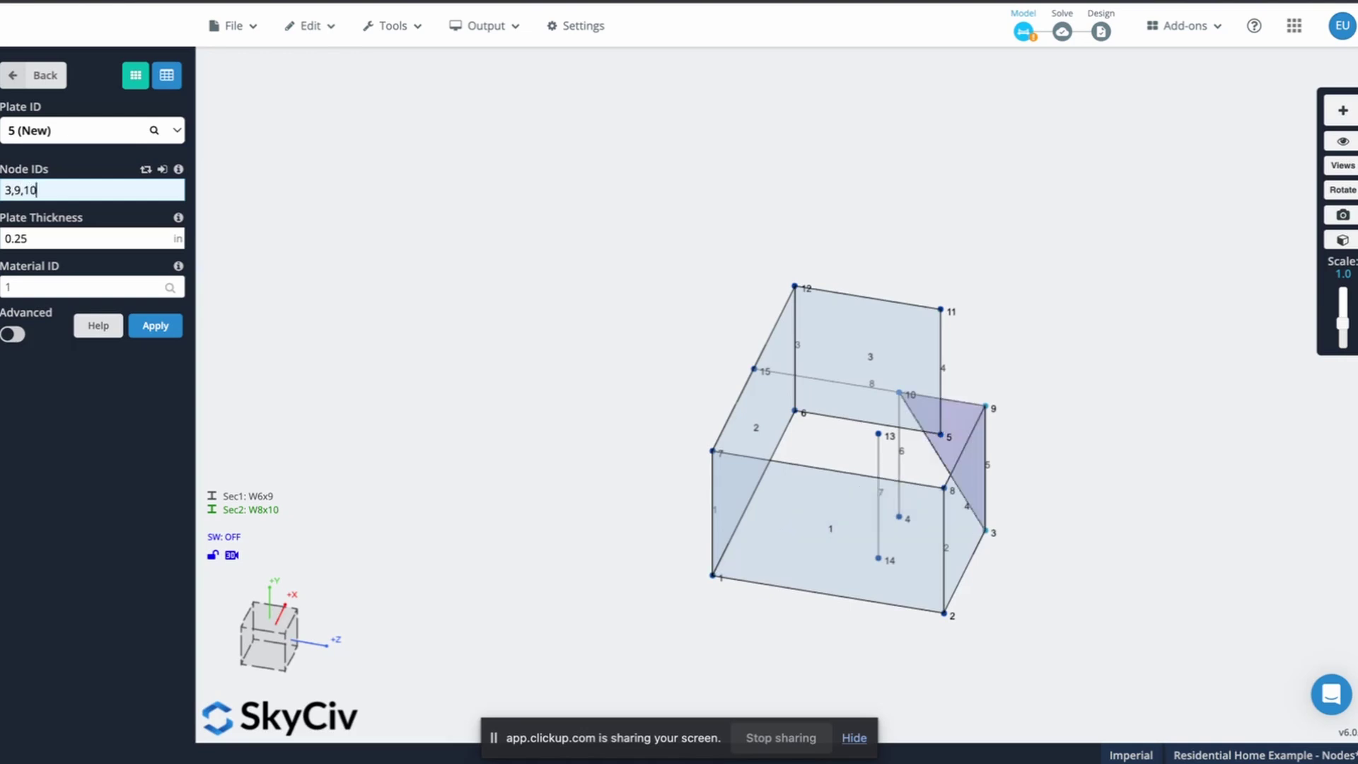
{"action": "type", "text": ",4"}
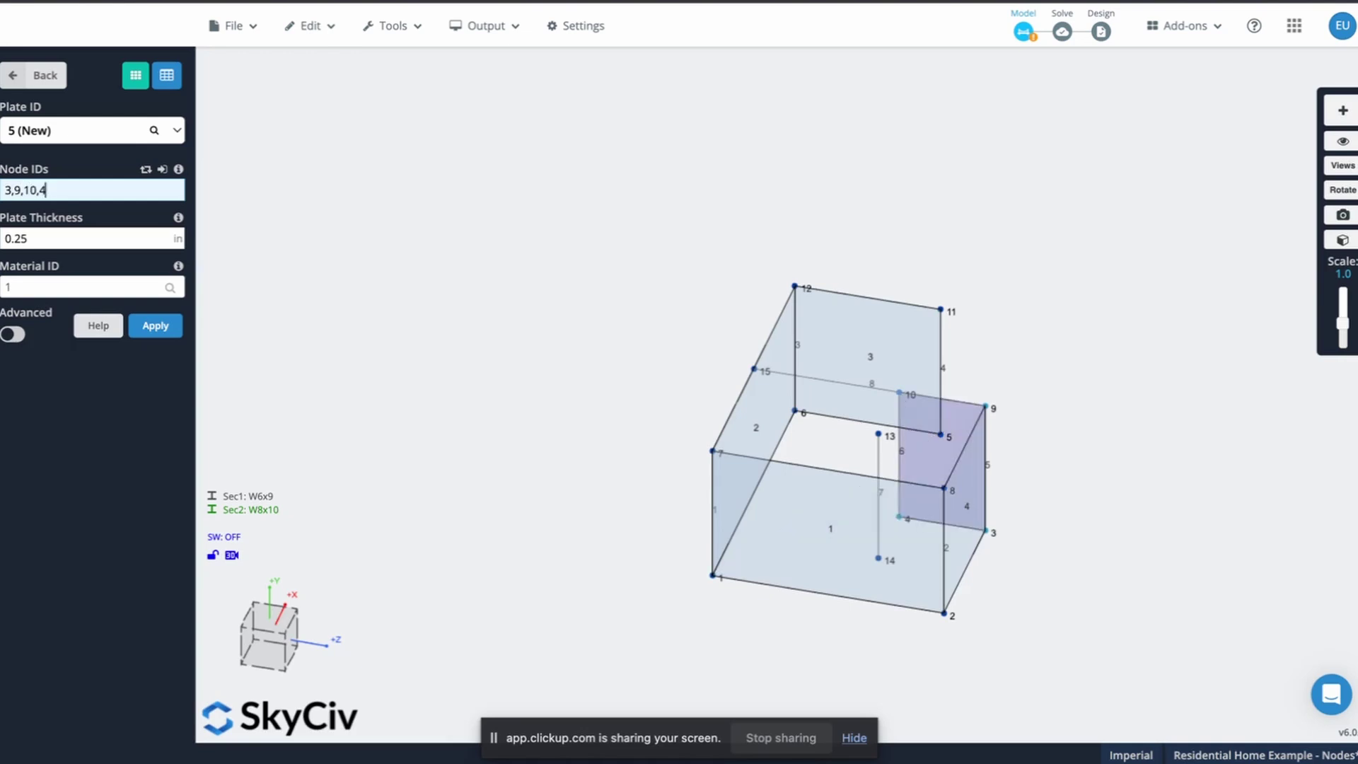
{"action": "key", "text": "Return"}
Add wall plate 6 through nodes 4, 5, 11 and 10, apply it, and leave plate entry
{"action": "type", "text": "4"}
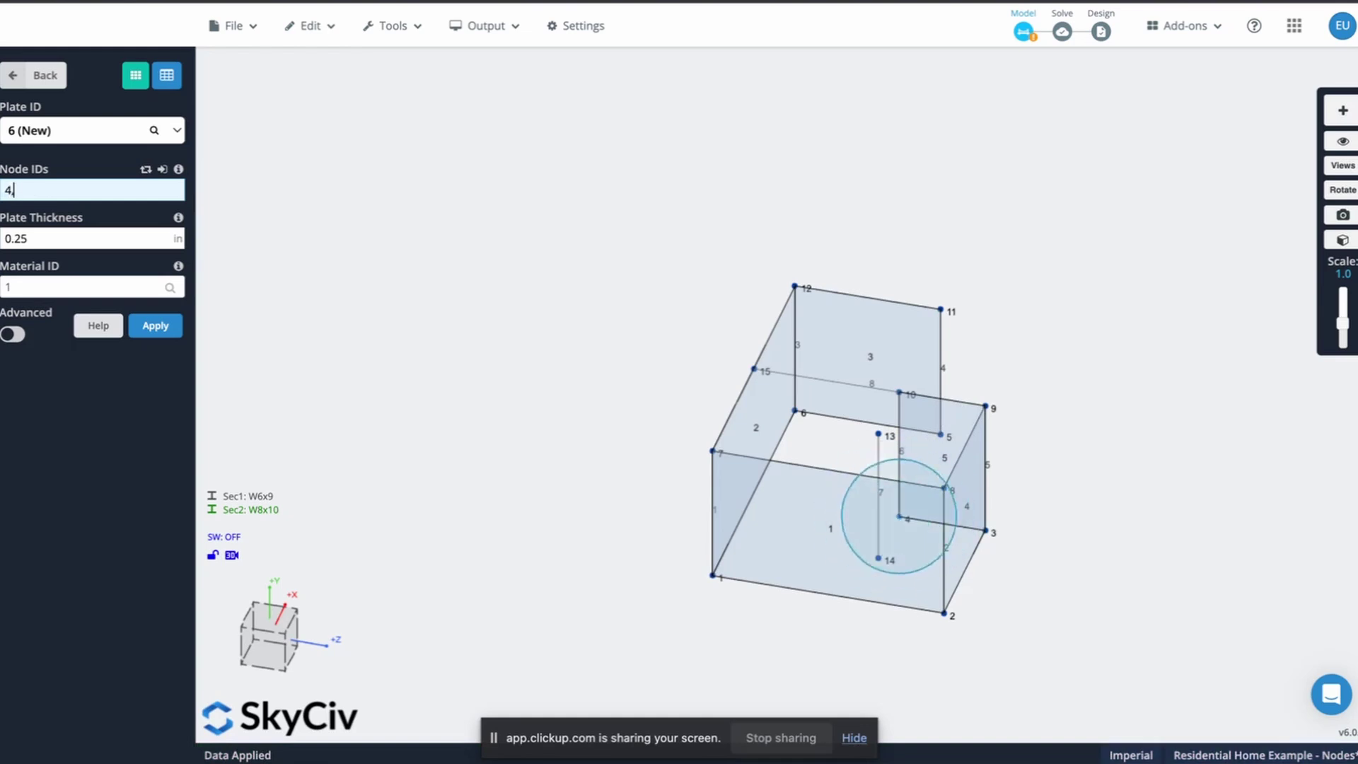
{"action": "type", "text": ",5,11"}
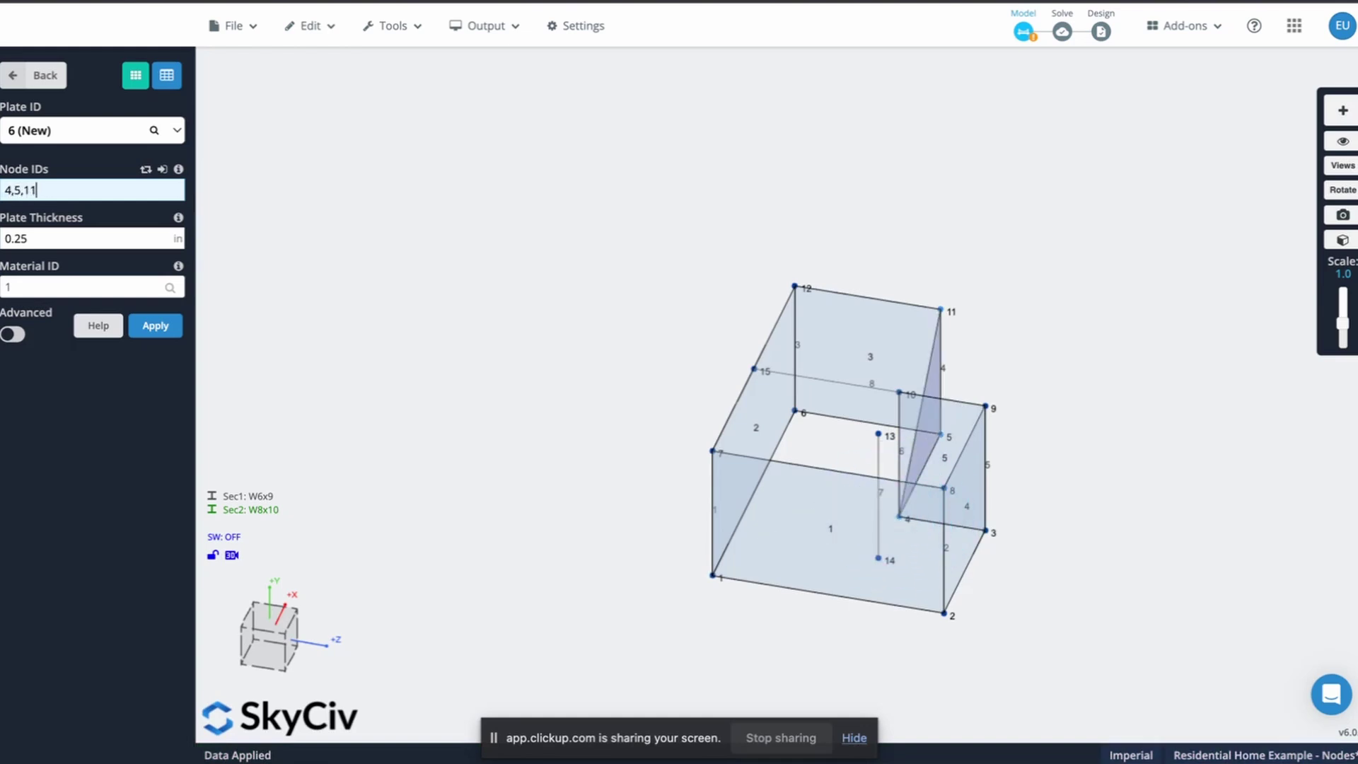
{"action": "type", "text": ",10"}
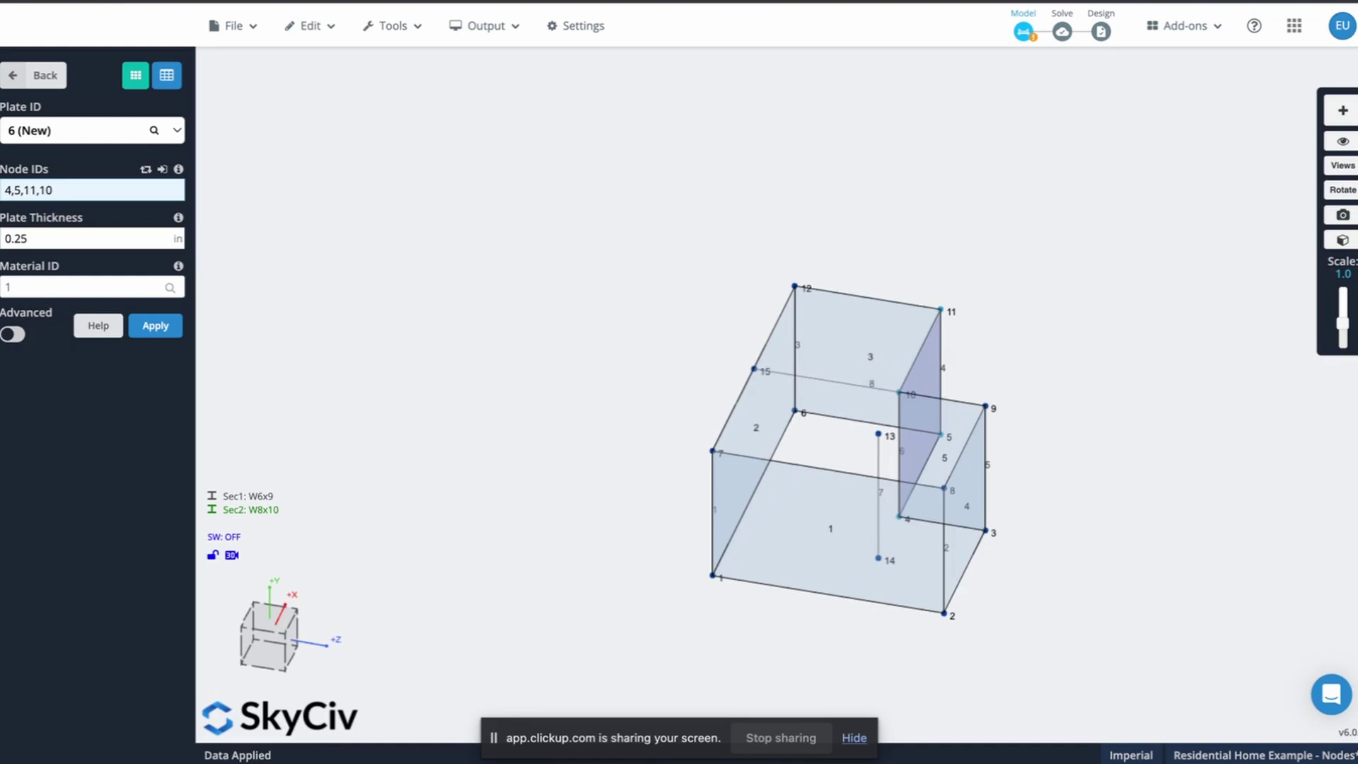
{"action": "key", "text": "Return"}
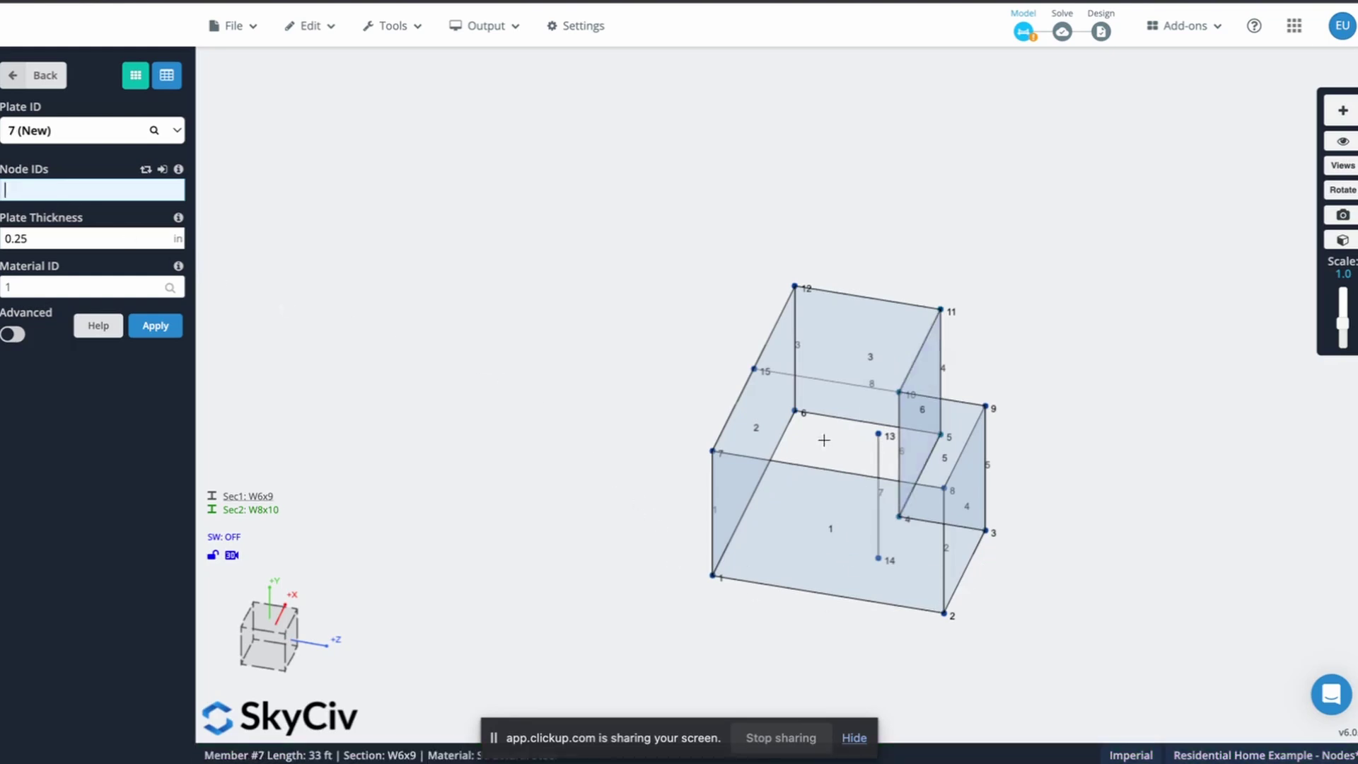
{"action": "left_click", "coordinate": [28, 76]}
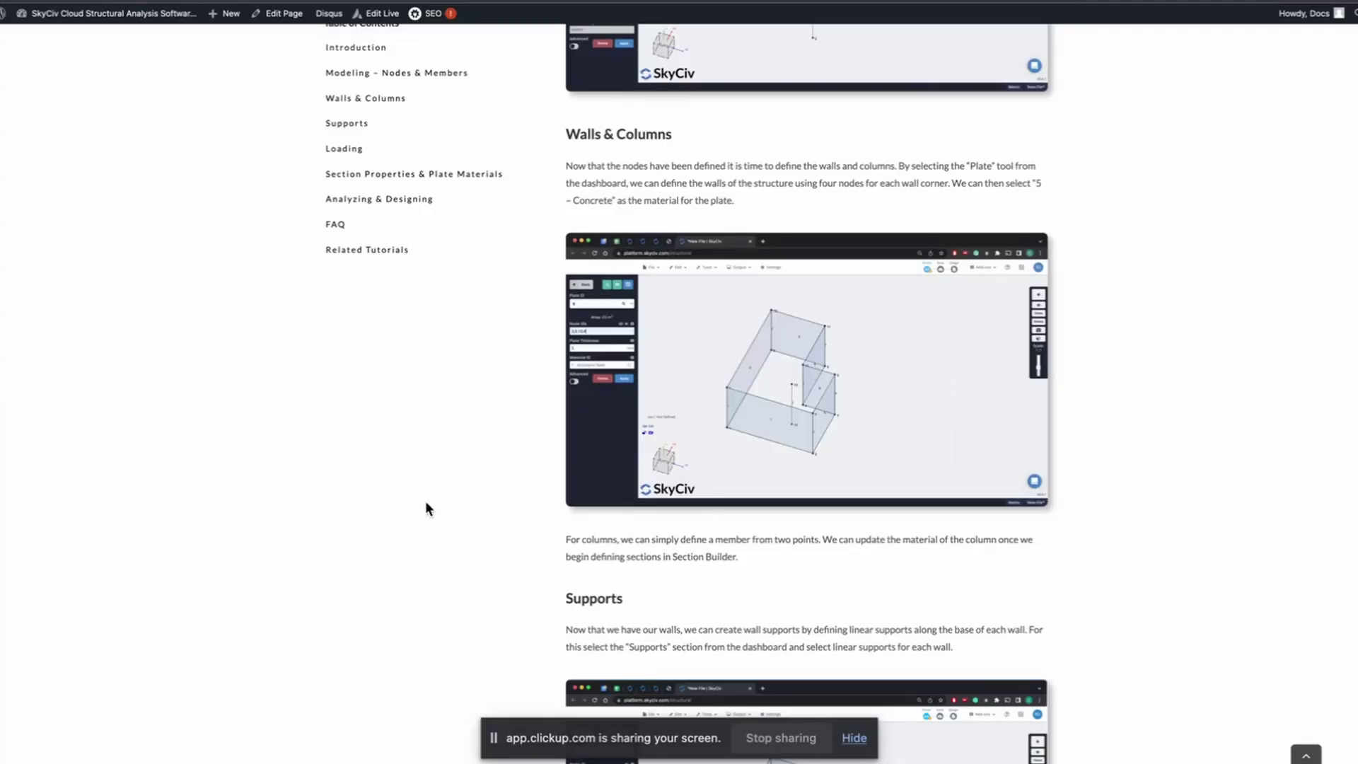
Add fixed supports with restraint code FFFFFF at nodes 14 and 13 of the interior column
{"action": "scroll", "coordinate": [426, 502], "scroll_direction": "down", "scroll_amount": 5}
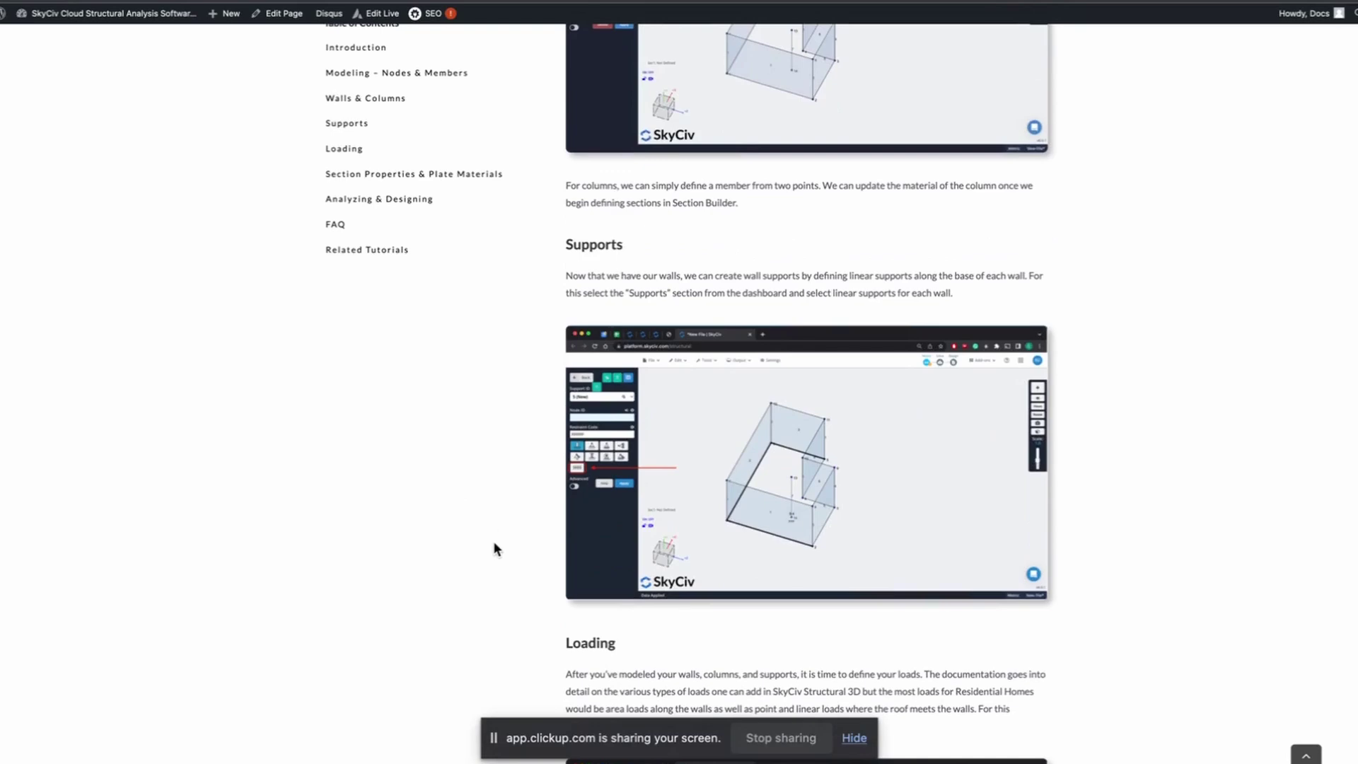
{"action": "scroll", "coordinate": [495, 549], "scroll_direction": "down", "scroll_amount": 1}
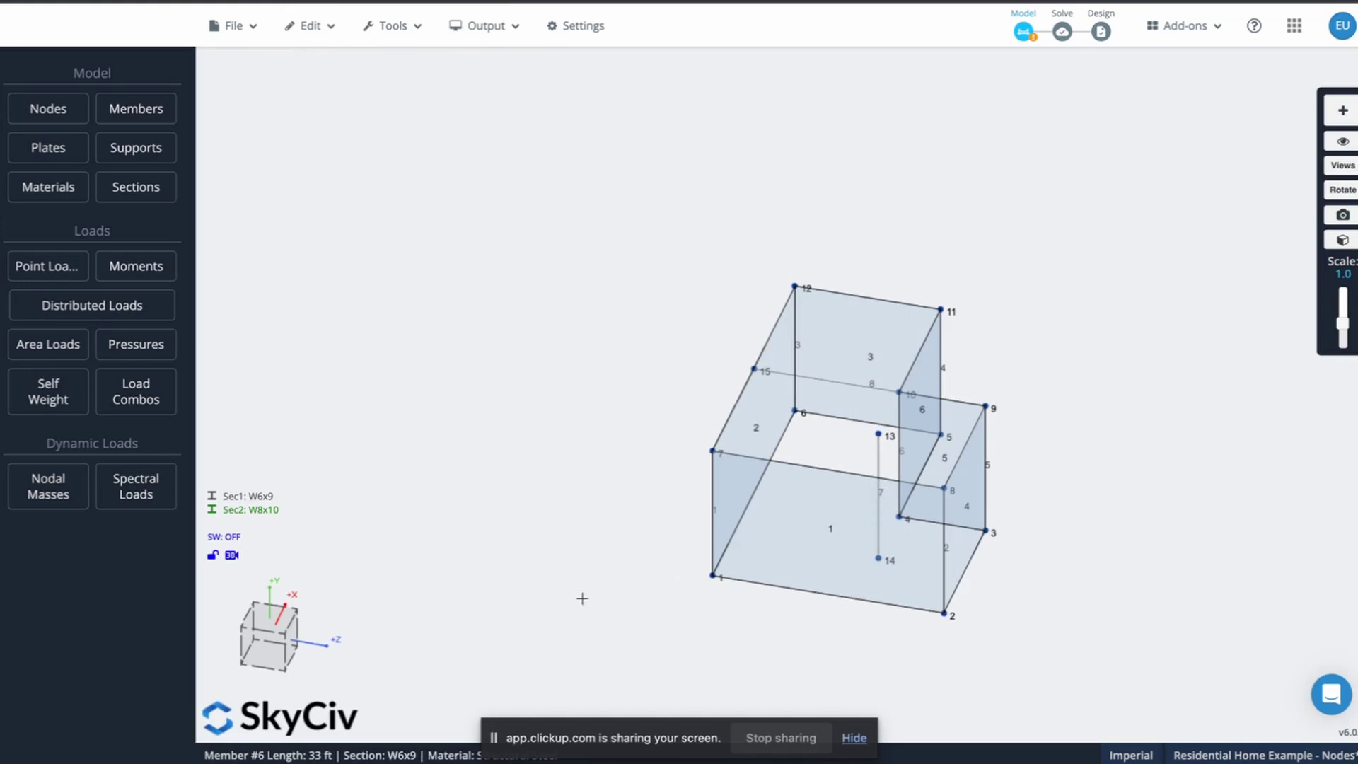
{"action": "left_click_drag", "start_coordinate": [265, 631], "coordinate": [231, 629]}
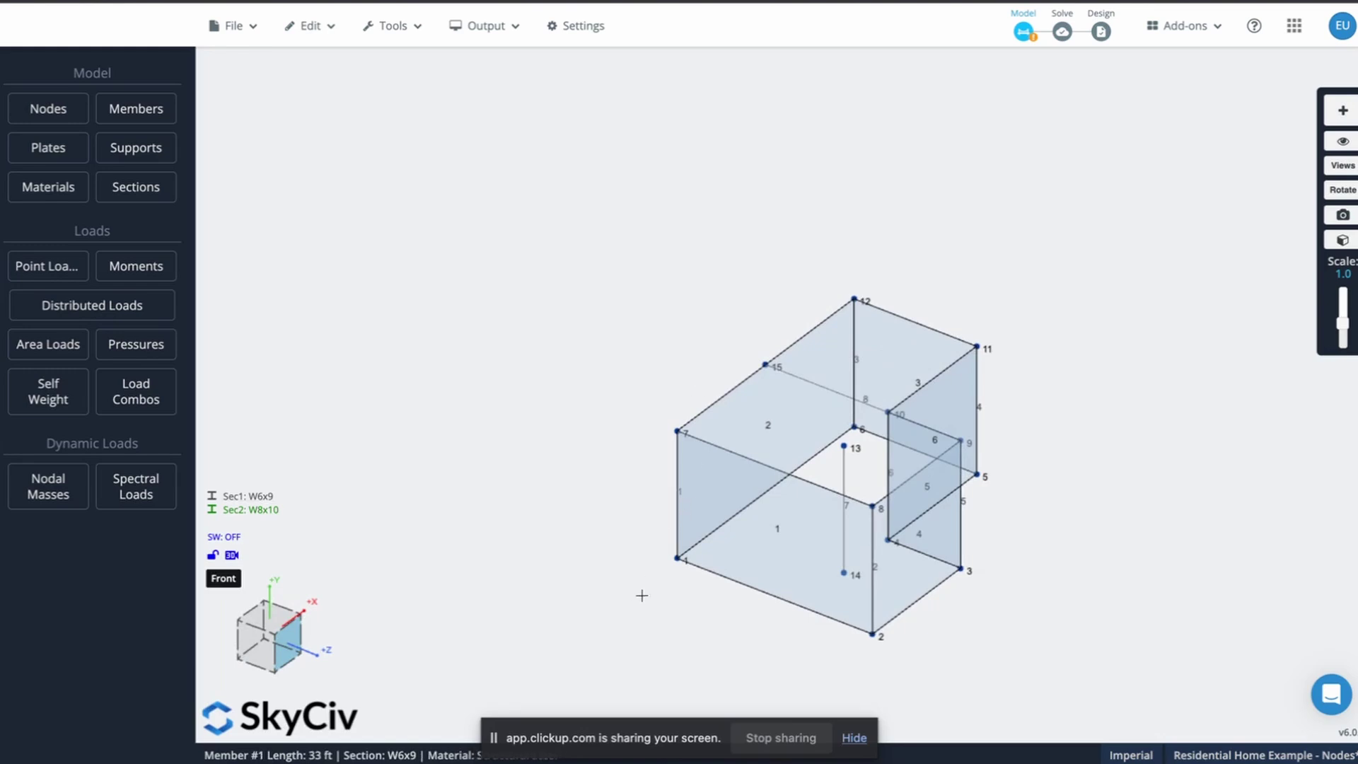
{"action": "left_click", "coordinate": [135, 155]}
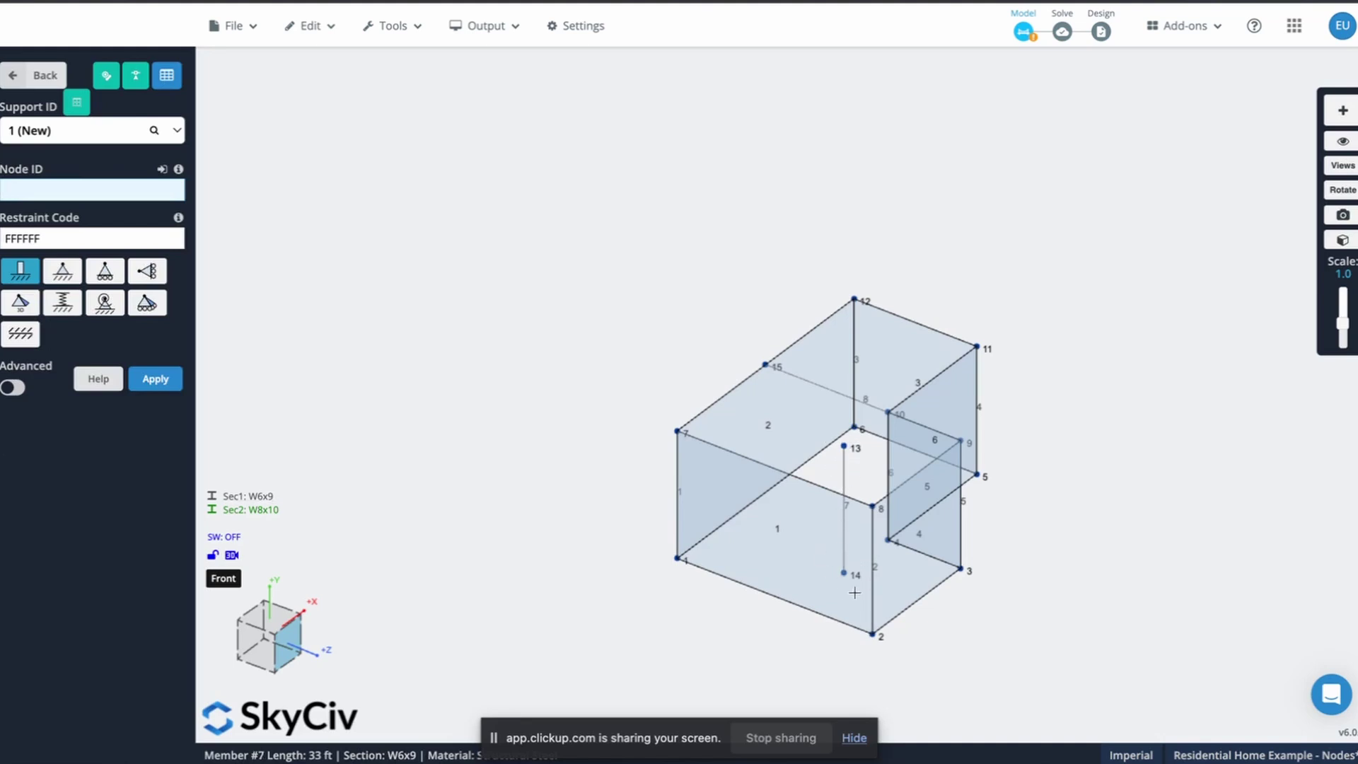
{"action": "type", "text": "14"}
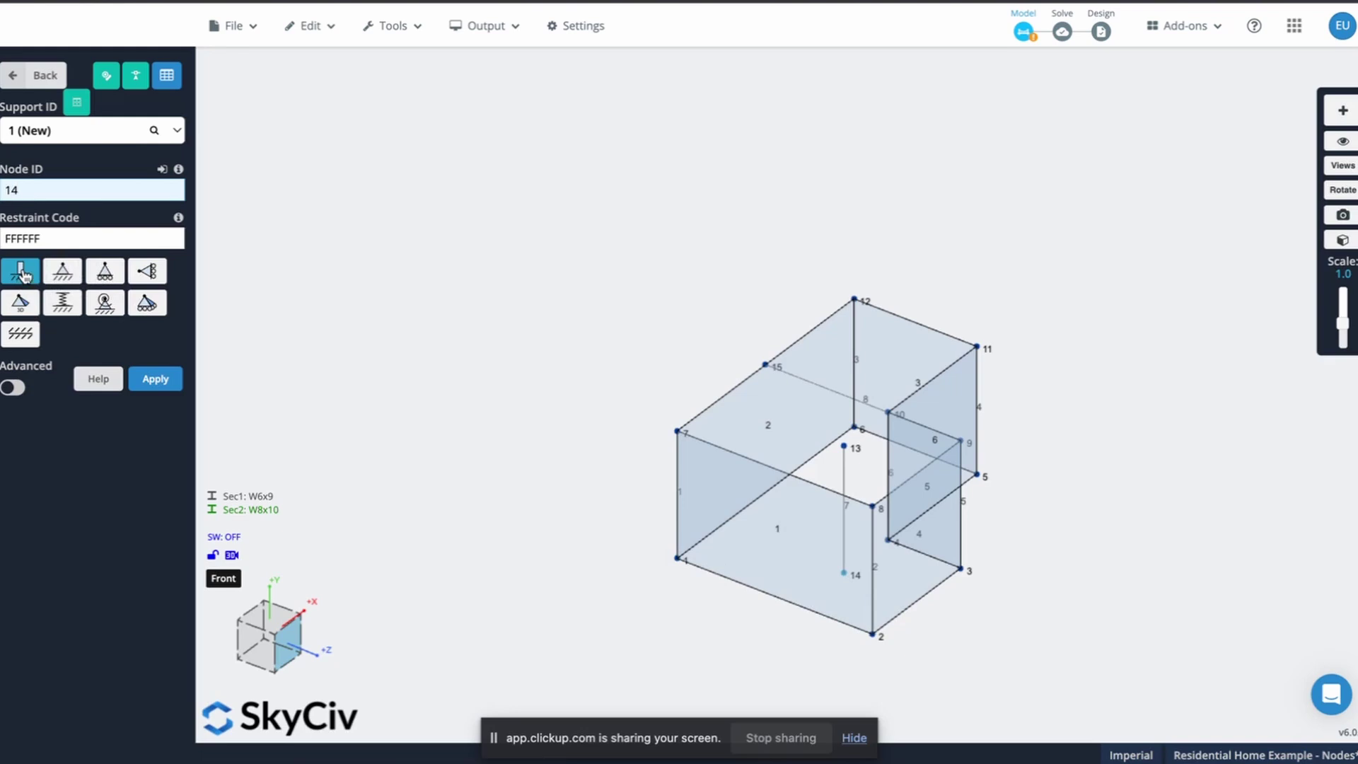
{"action": "left_click", "coordinate": [159, 381]}
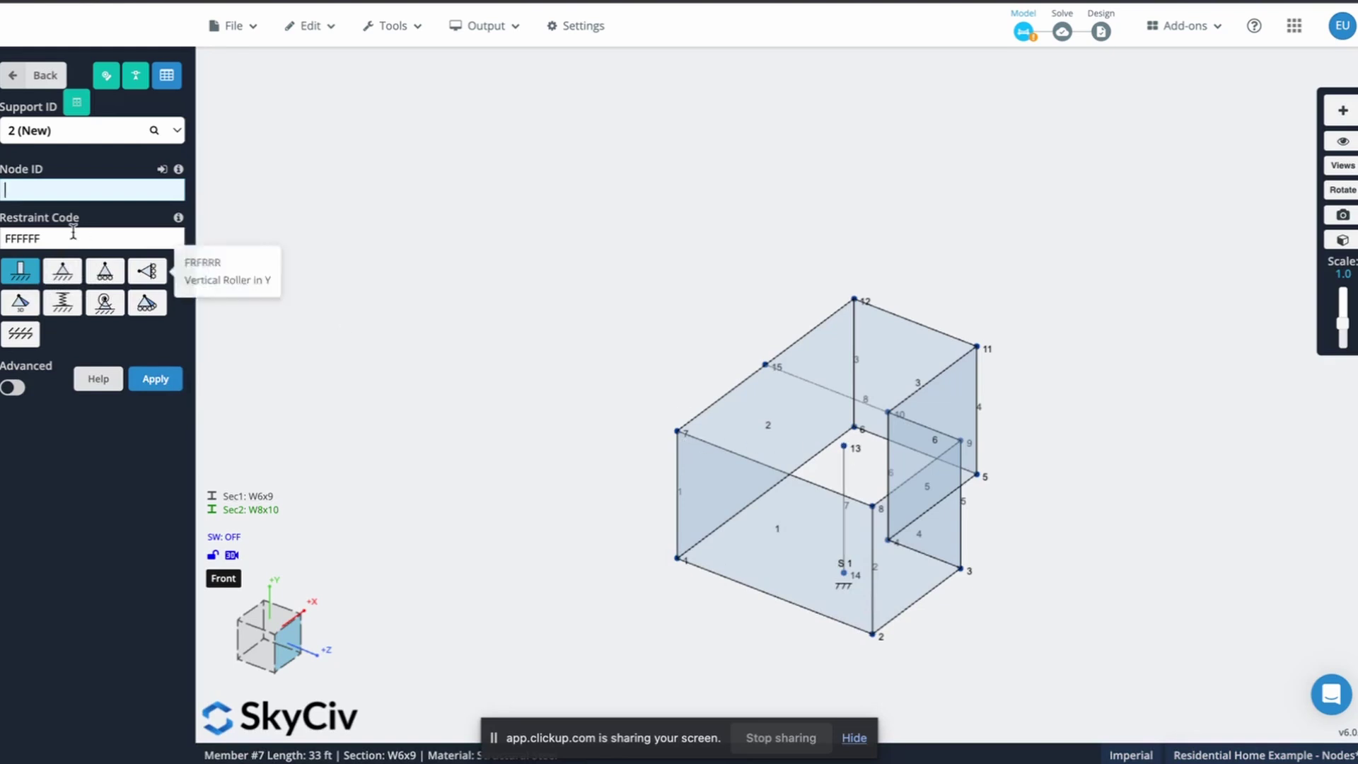
{"action": "type", "text": "3"}
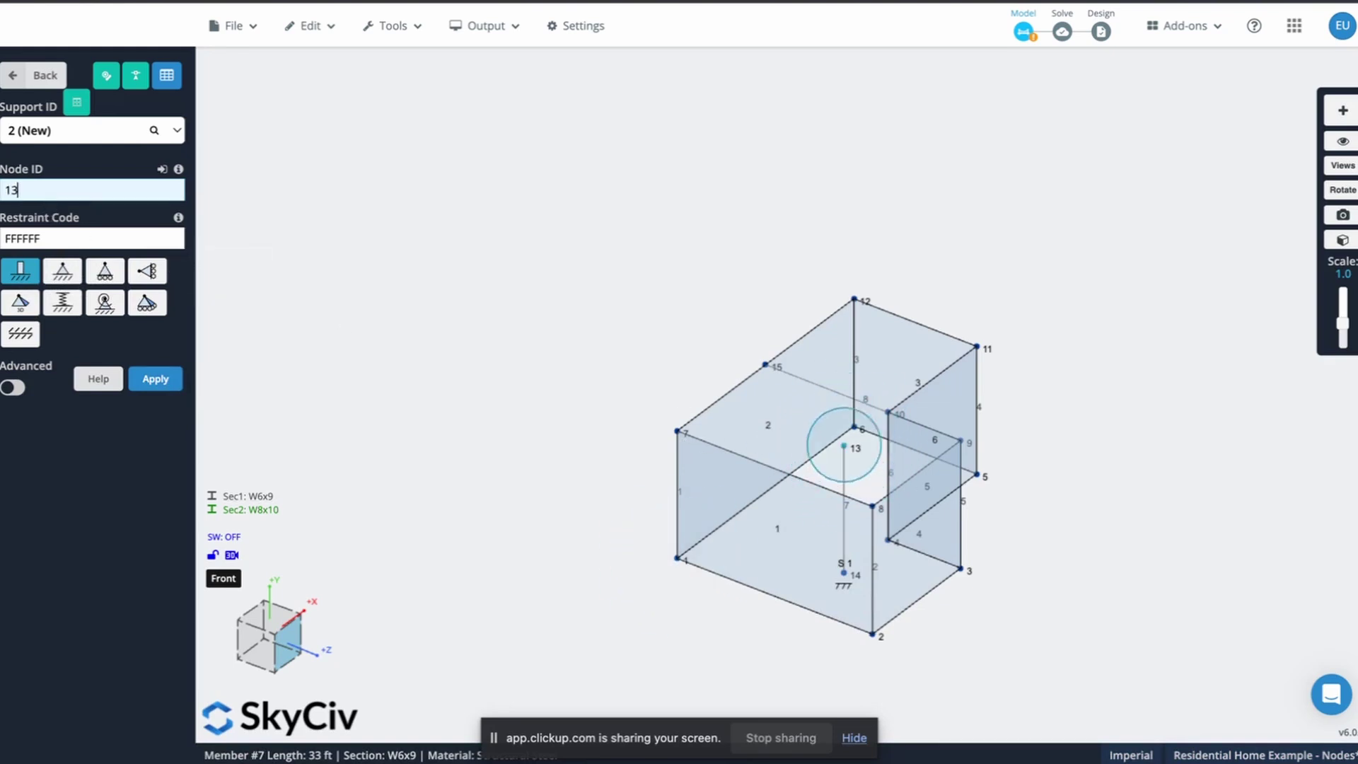
{"action": "left_click", "coordinate": [158, 382]}
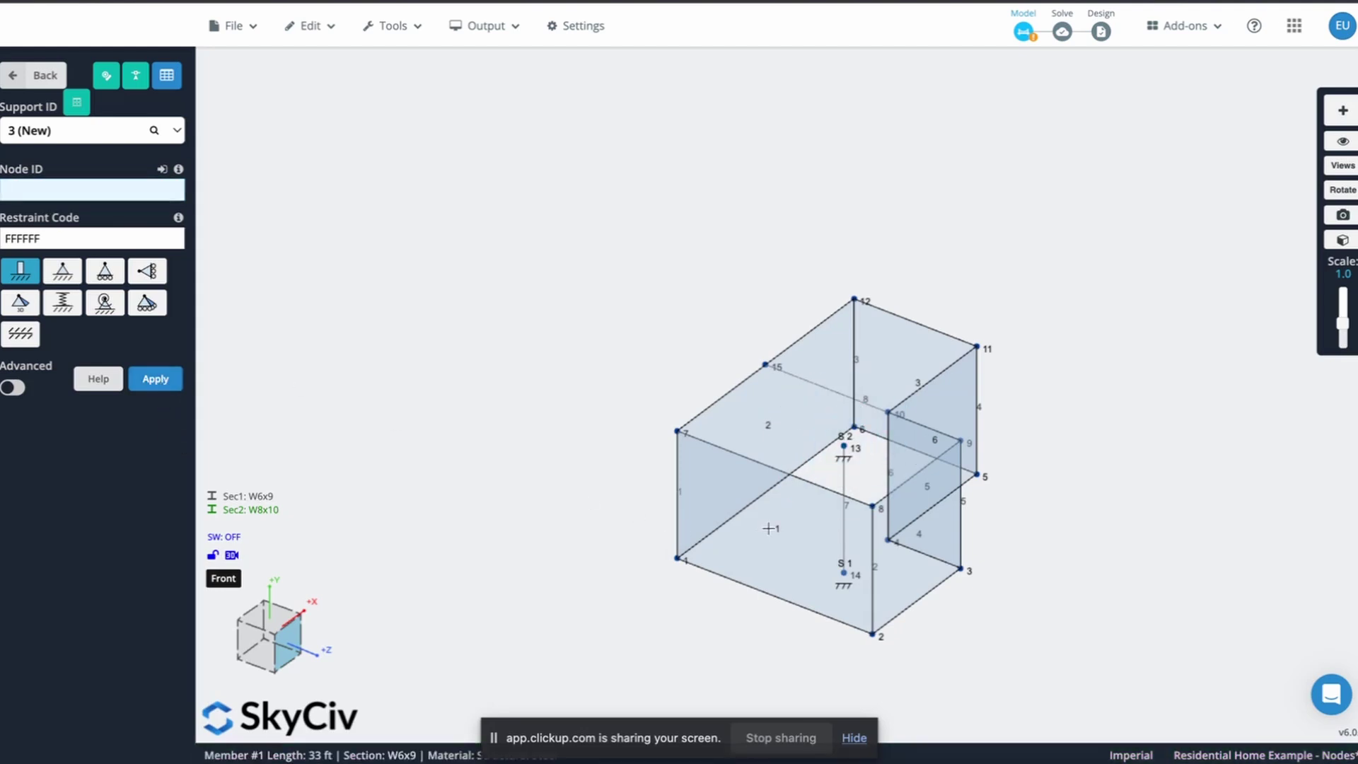
Add a line support with restraint code FFFFFF along the wall base between nodes 1 and 2
{"action": "left_click", "coordinate": [21, 336]}
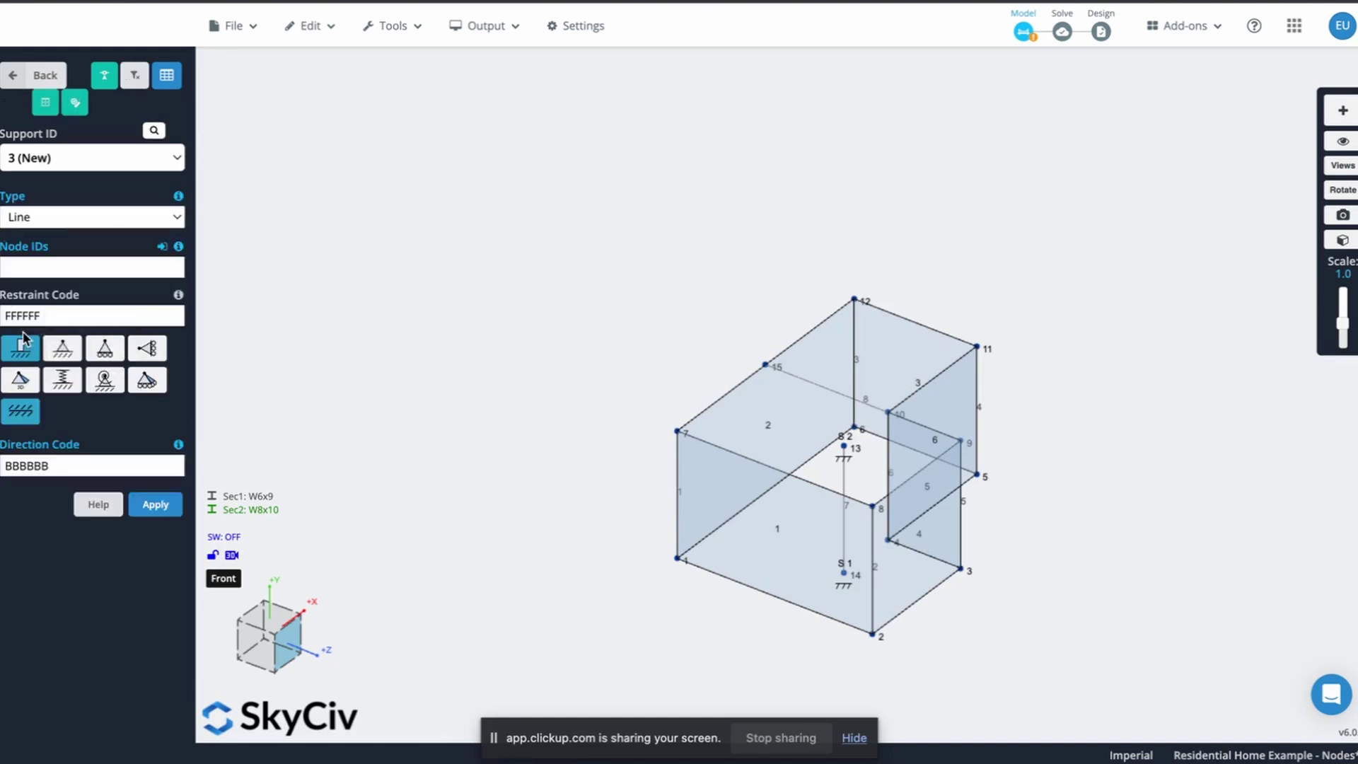
{"action": "left_click", "coordinate": [41, 225]}
{"action": "left_click", "coordinate": [40, 224]}
{"action": "left_click", "coordinate": [37, 266]}
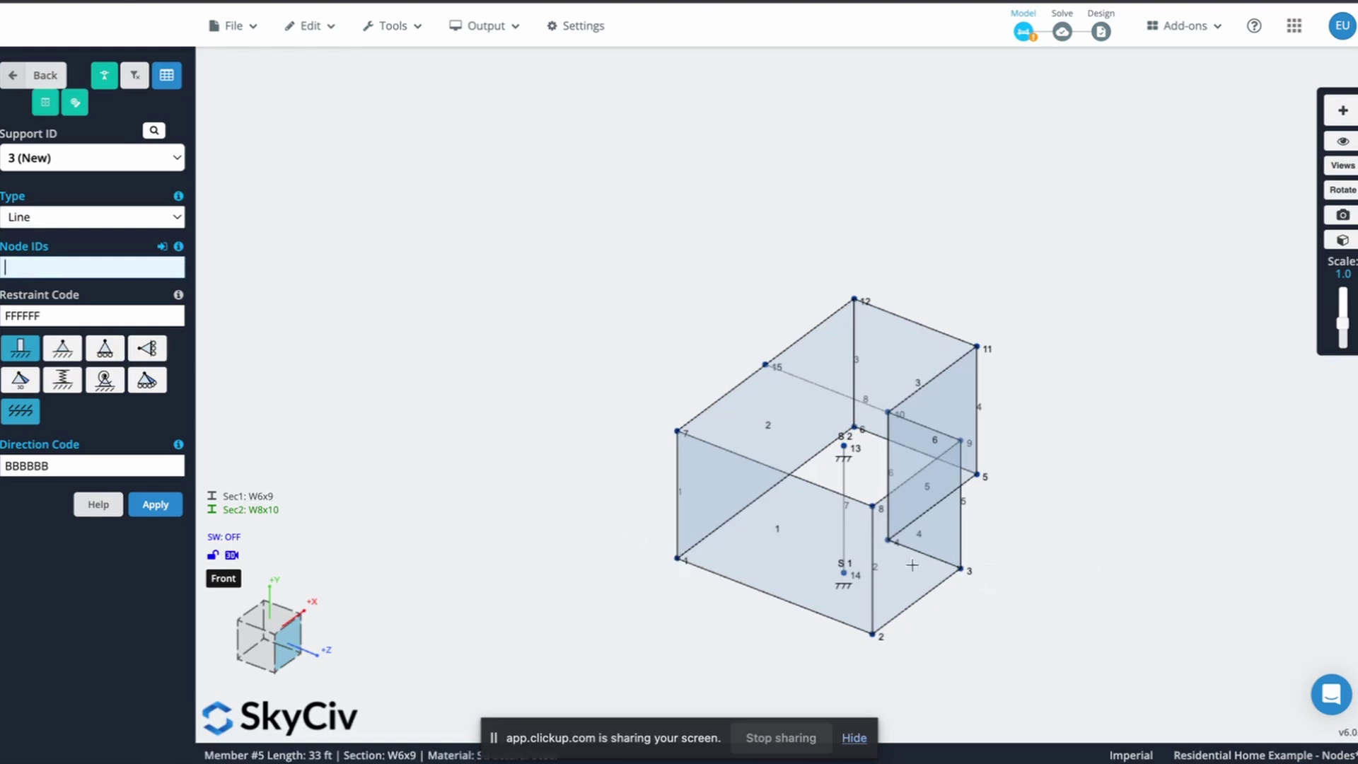
{"action": "left_click", "coordinate": [681, 560]}
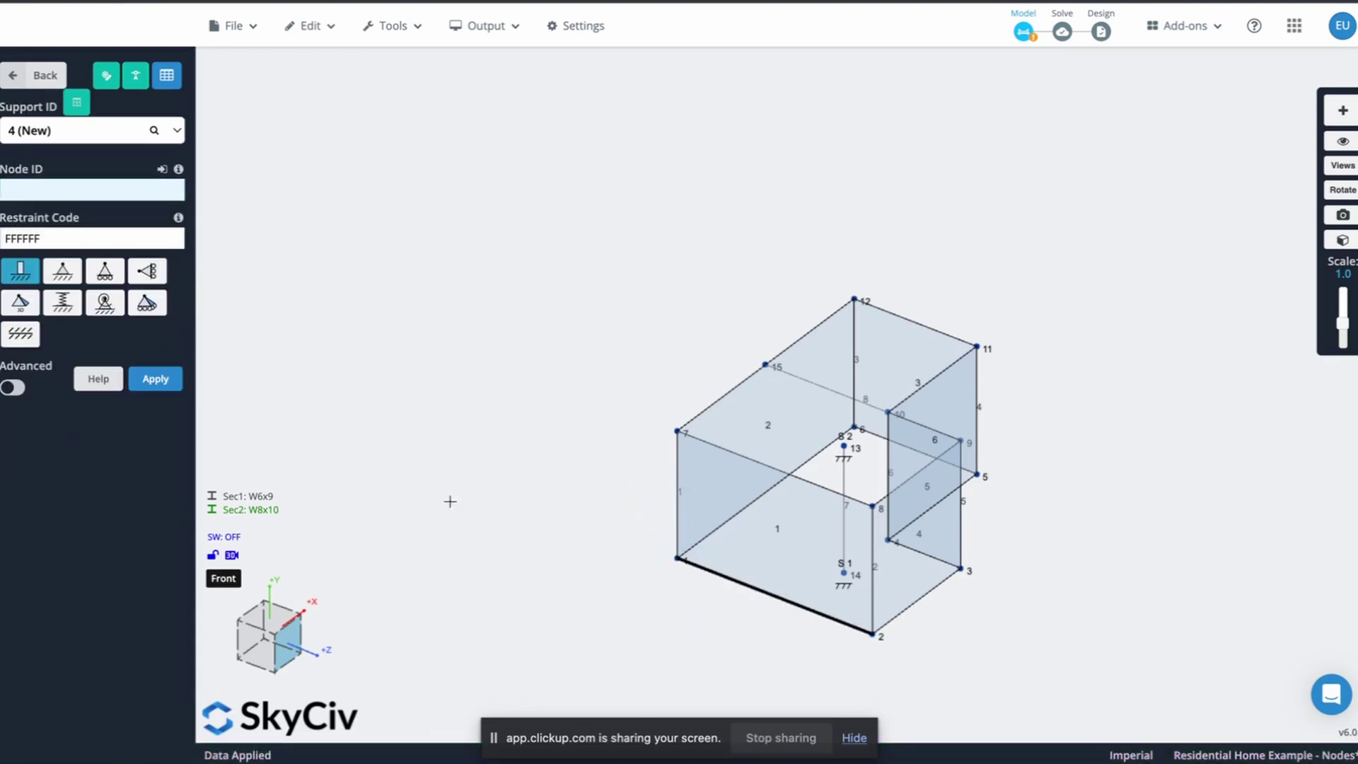
Add a line support with restraint code FFFFFF along the wall base between nodes 2 and 3
{"action": "left_click", "coordinate": [32, 339]}
{"action": "left_click", "coordinate": [29, 269]}
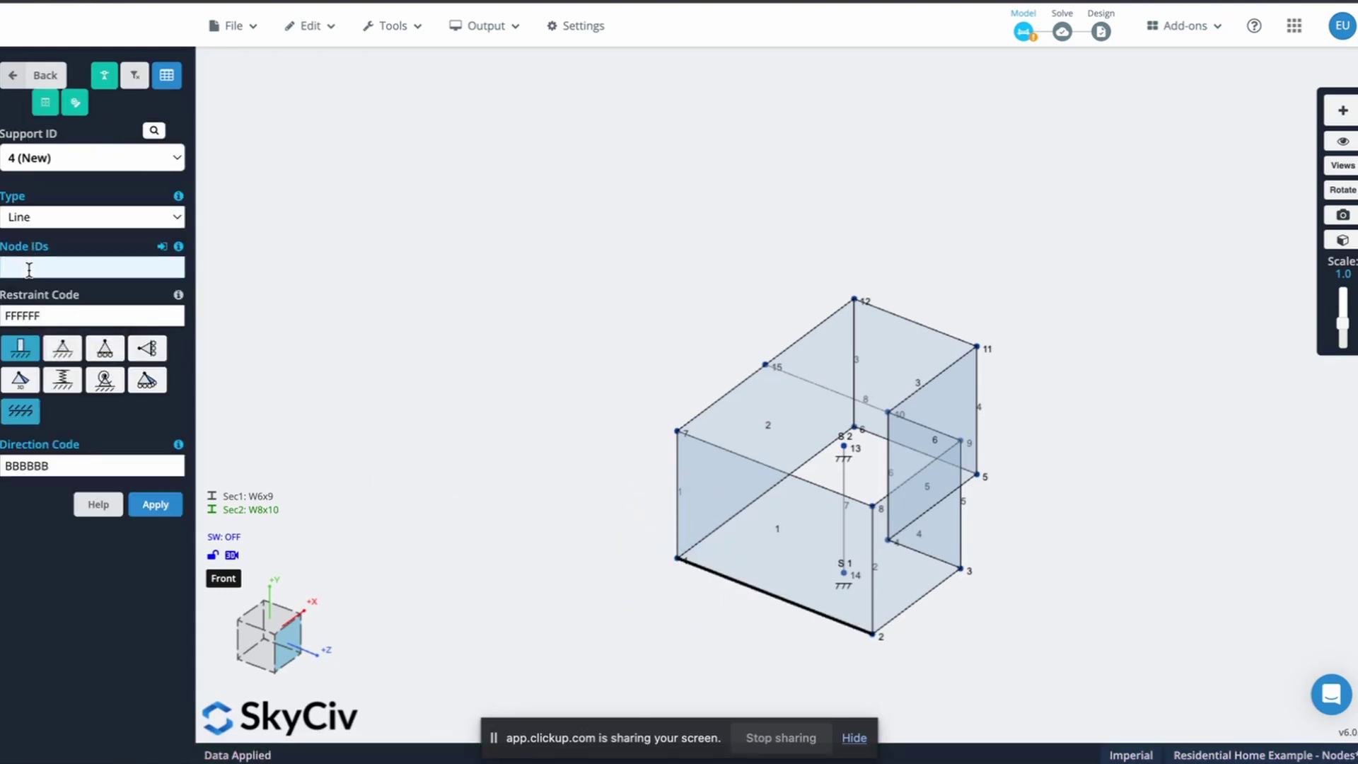
{"action": "left_click", "coordinate": [875, 631]}
{"action": "left_click", "coordinate": [148, 506]}
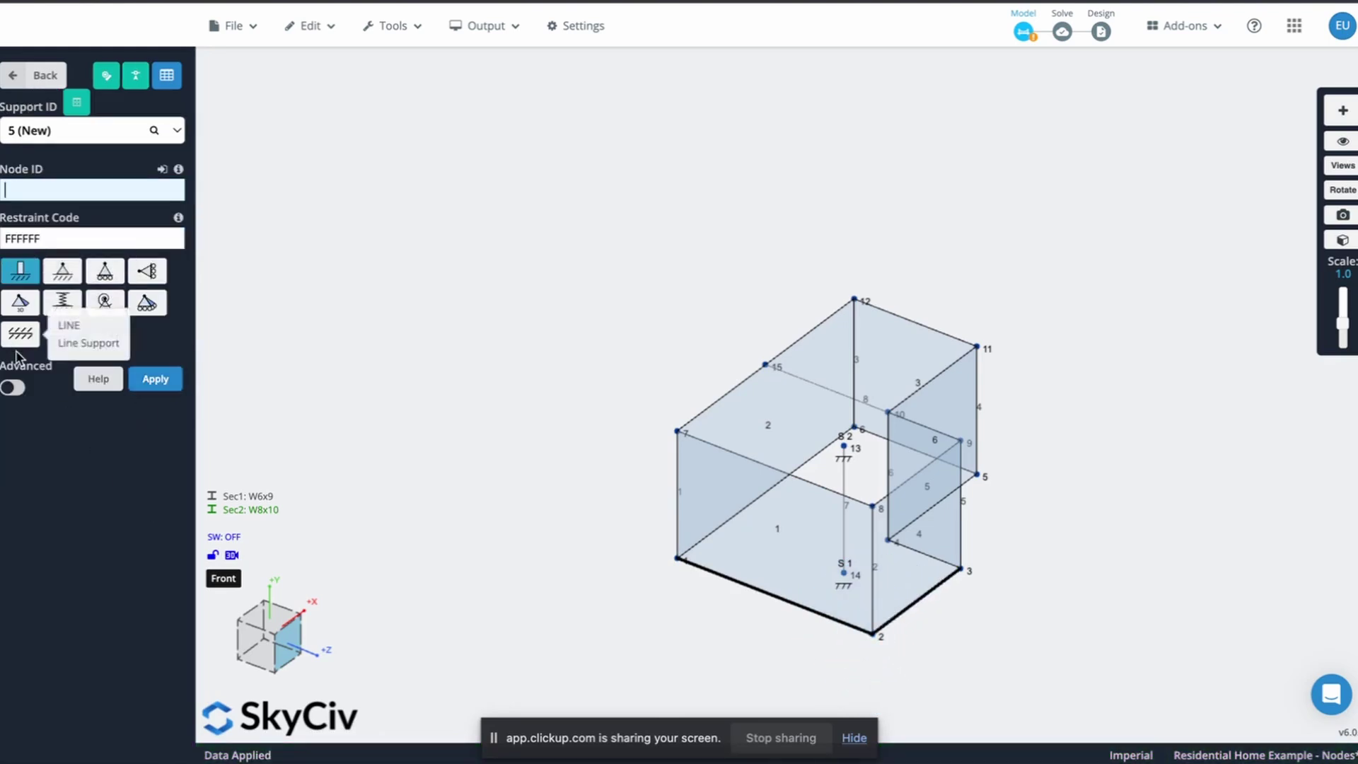
Try to add another fixed line support along a wall base, and review the existing entries in the supports datasheet
{"action": "left_click", "coordinate": [23, 341]}
{"action": "left_click", "coordinate": [31, 268]}
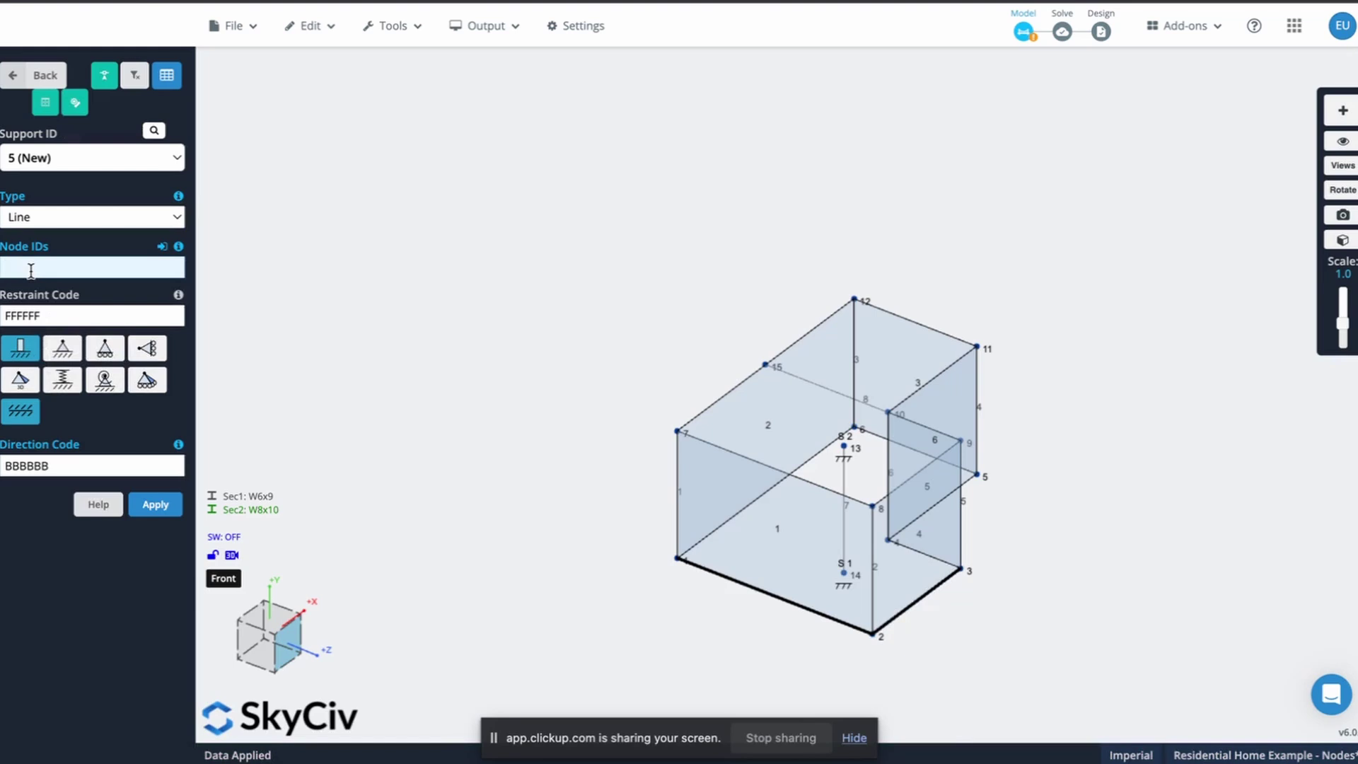
{"action": "type", "text": "45"}
{"action": "left_click", "coordinate": [167, 512]}
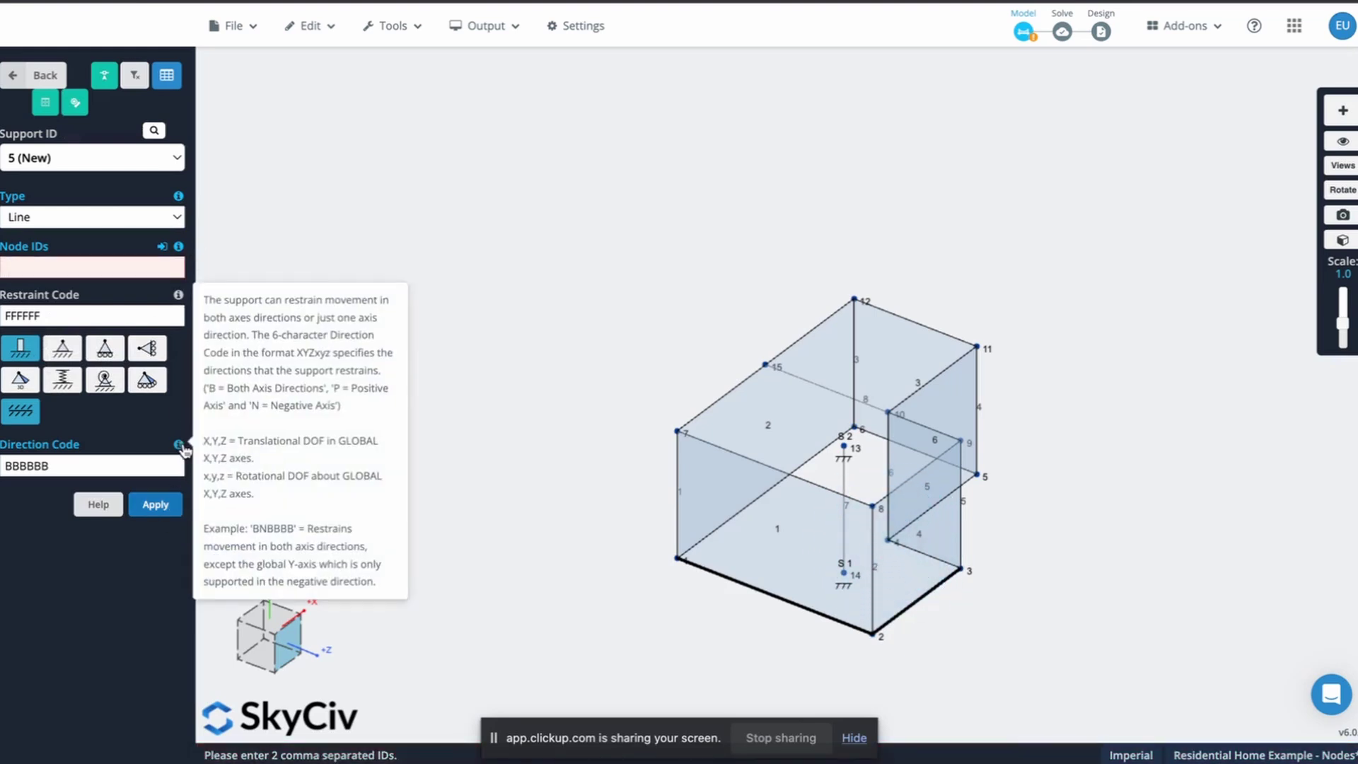
{"action": "left_click", "coordinate": [167, 75]}
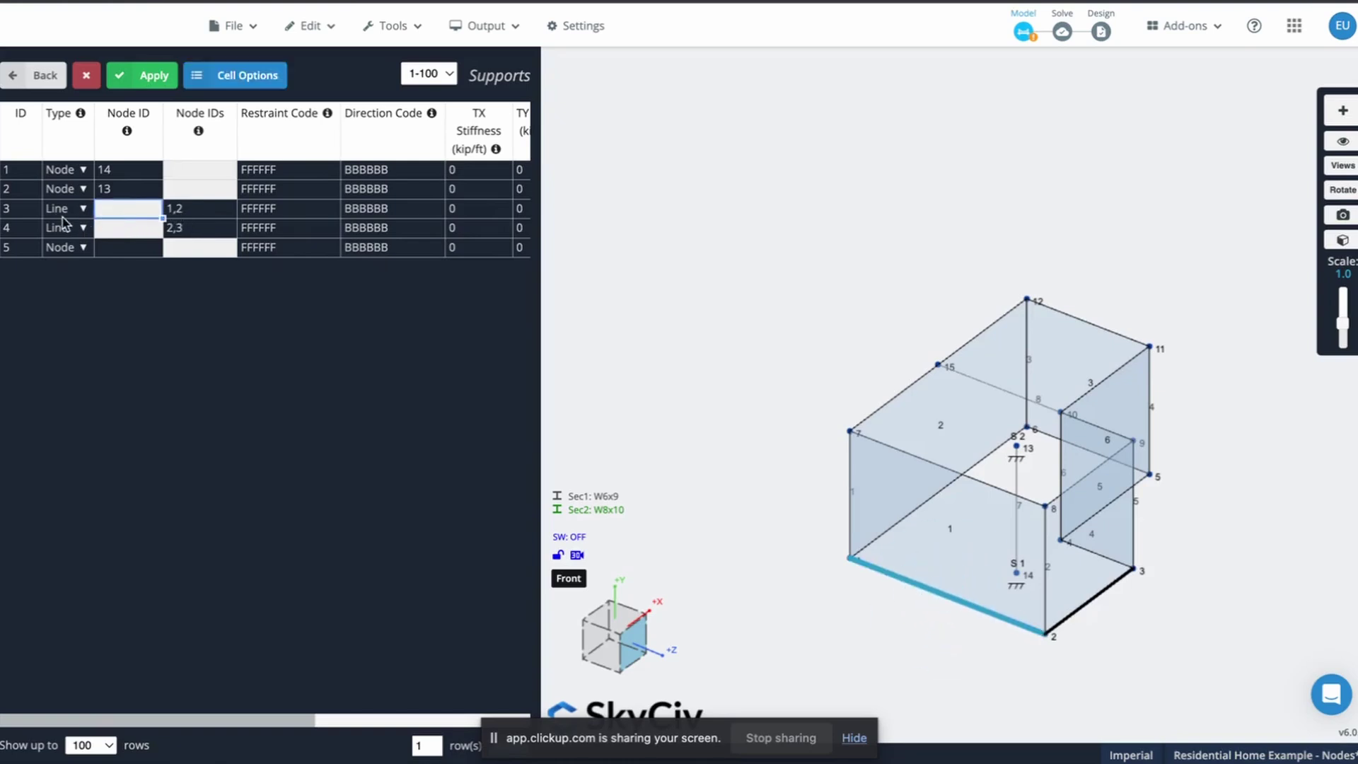
{"action": "left_click", "coordinate": [9, 82]}
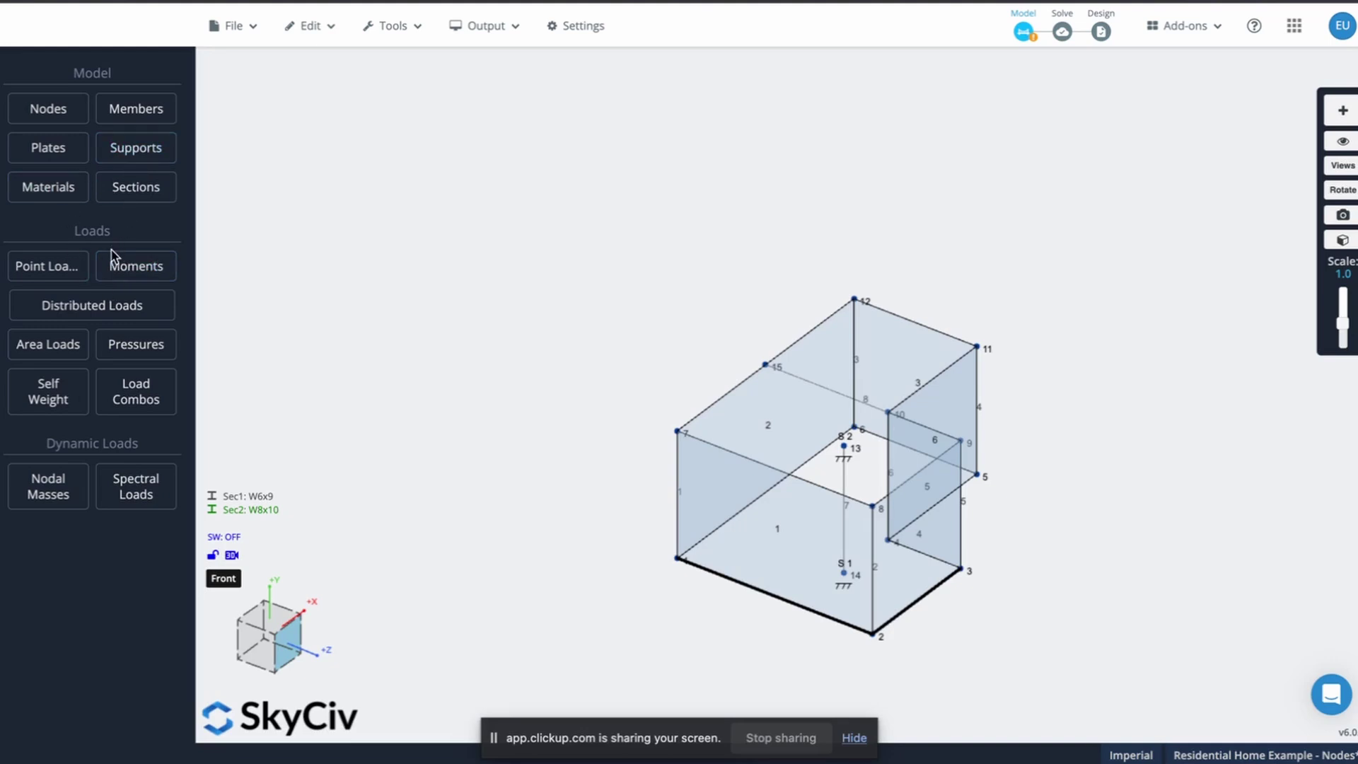
Add a line support with restraint code FFFFFF along the wall base between nodes 3 and 4
{"action": "left_click", "coordinate": [136, 157]}
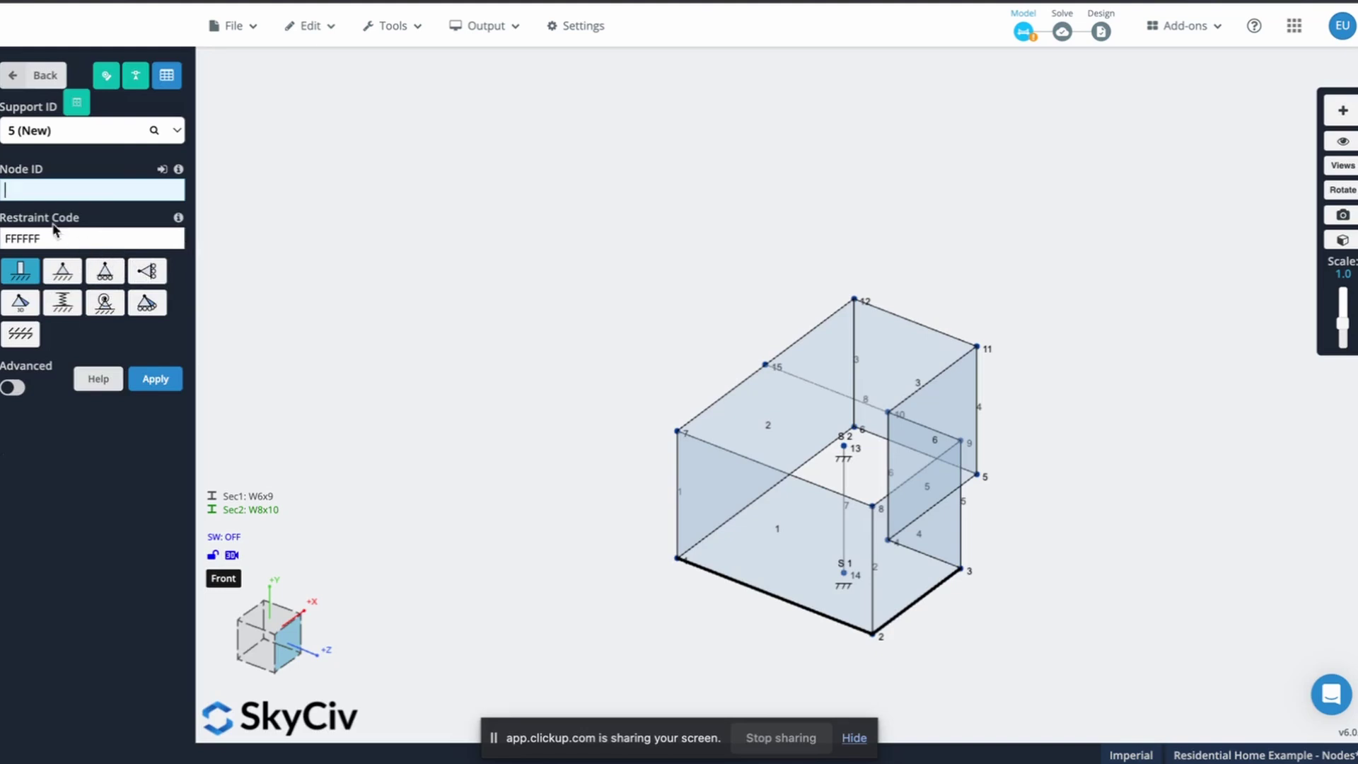
{"action": "left_click", "coordinate": [20, 334]}
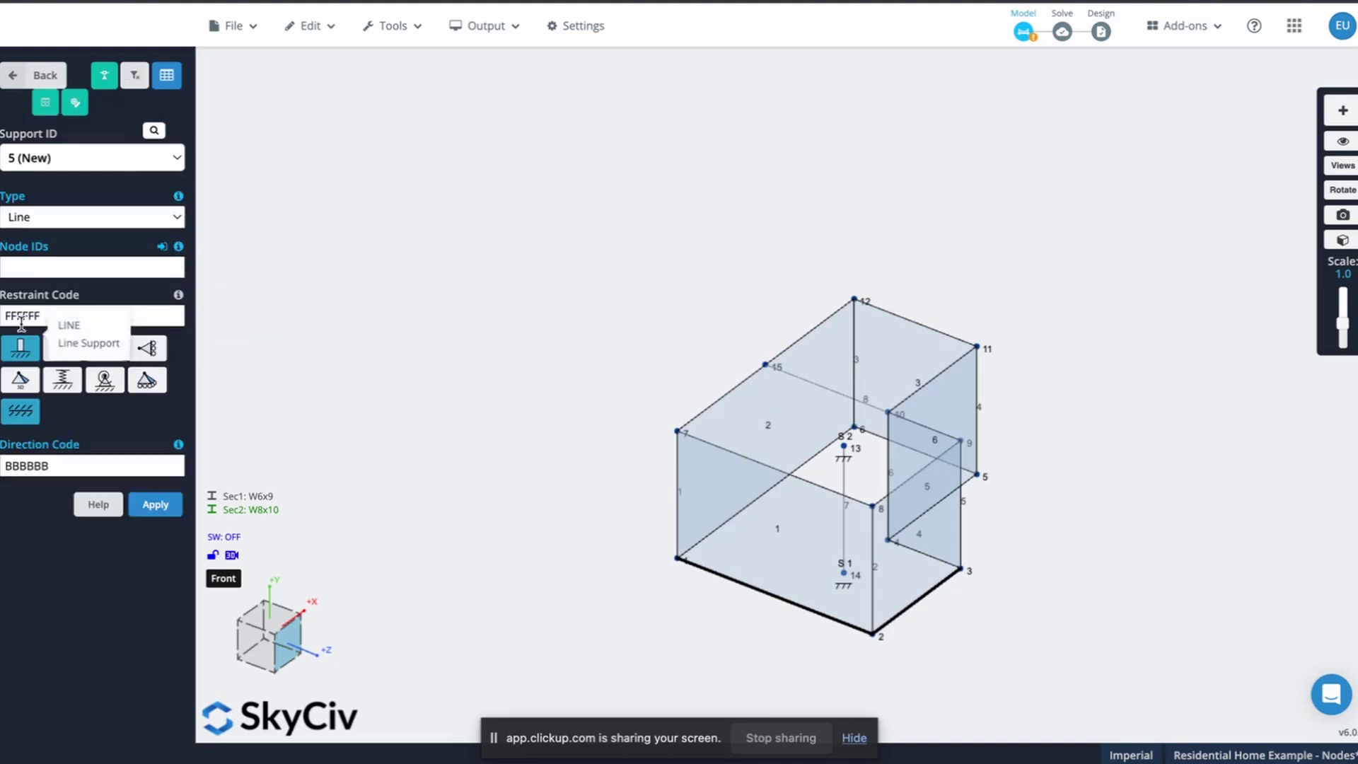
{"action": "left_click", "coordinate": [959, 568]}
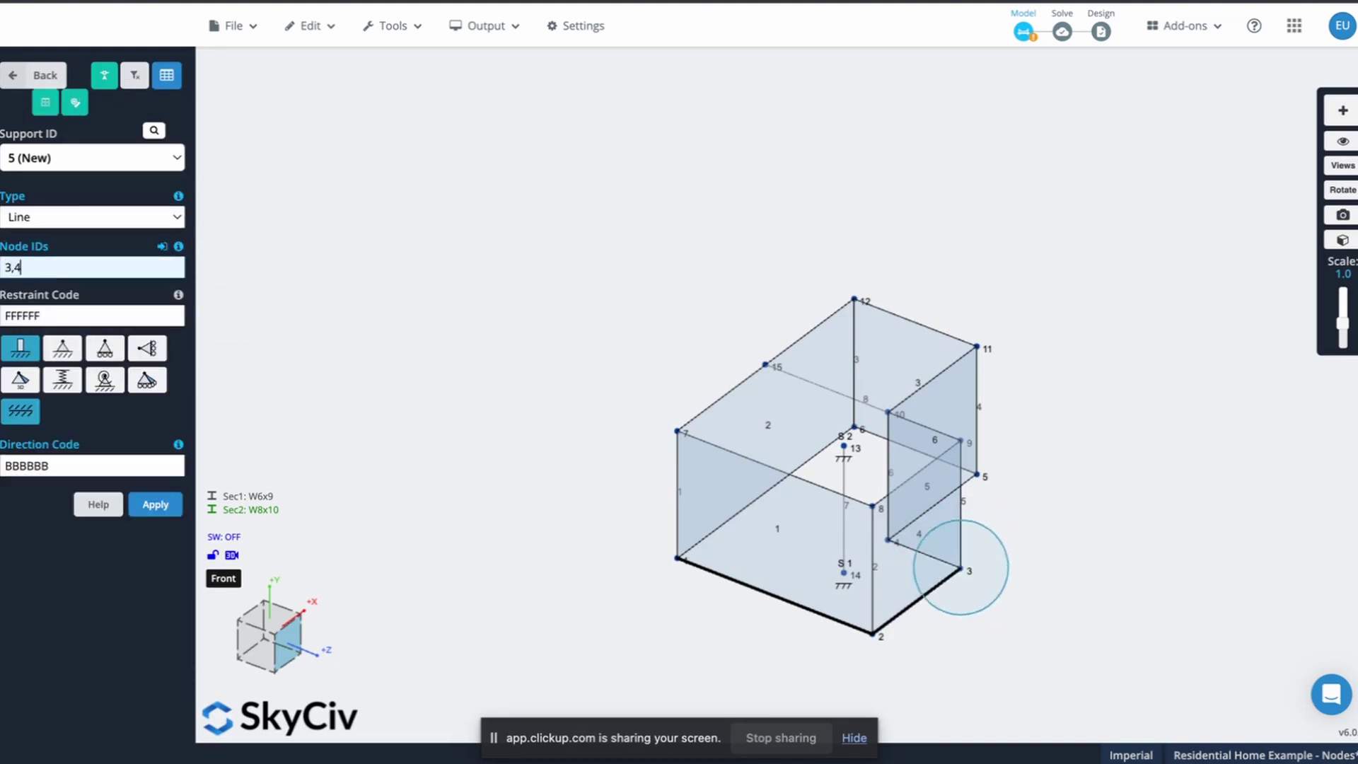
{"action": "left_click", "coordinate": [167, 510]}
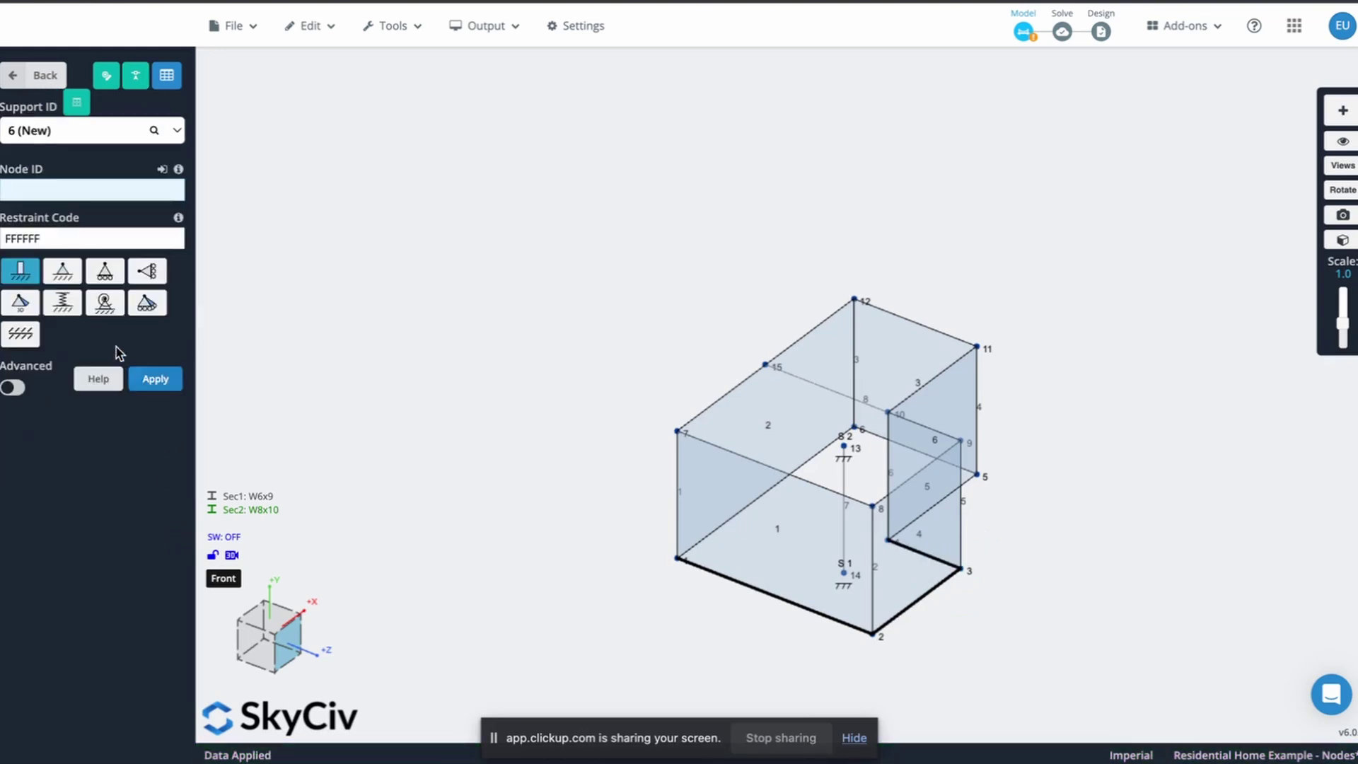
Add a line support with restraint code FFFFFF along the wall base between nodes 4 and 5
{"action": "type", "text": "4,5"}
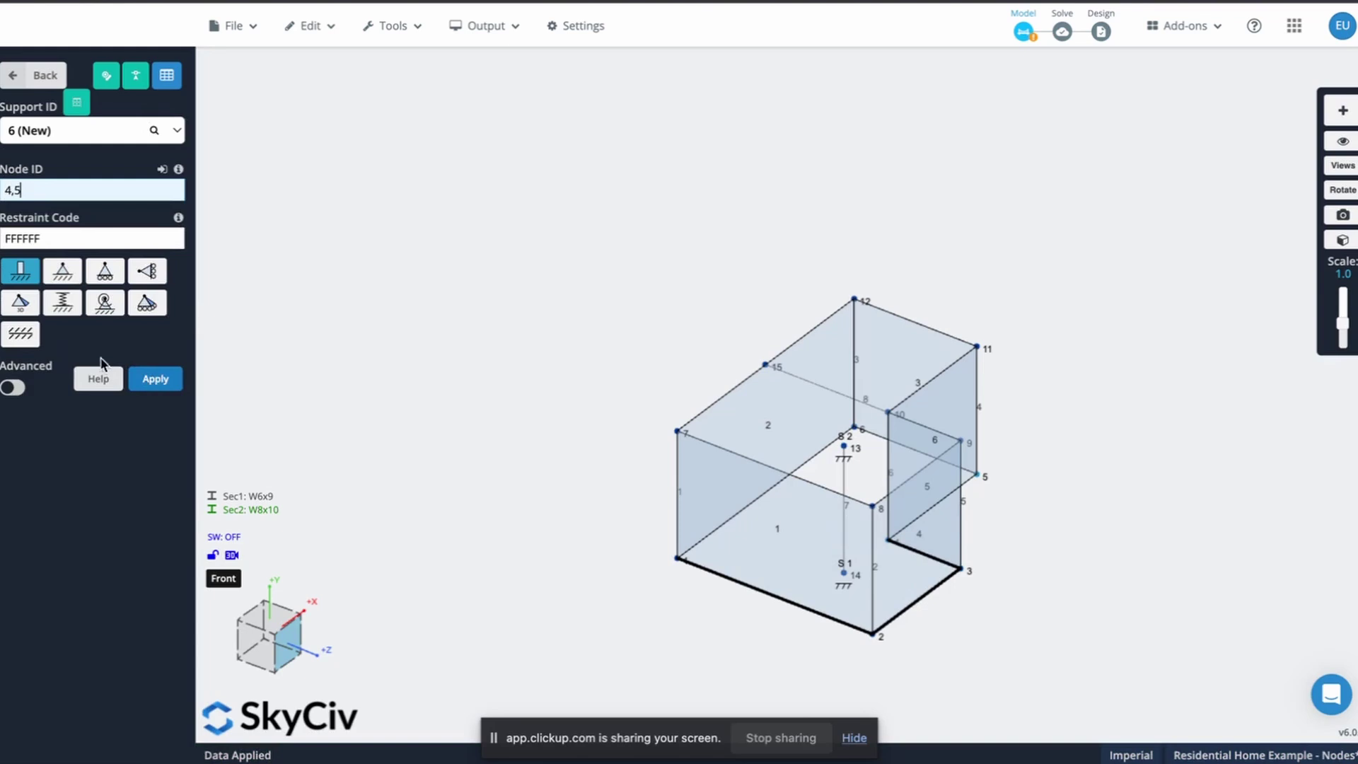
{"action": "left_click", "coordinate": [20, 333]}
{"action": "left_click", "coordinate": [65, 260]}
{"action": "type", "text": "4,5"}
{"action": "left_click", "coordinate": [168, 511]}
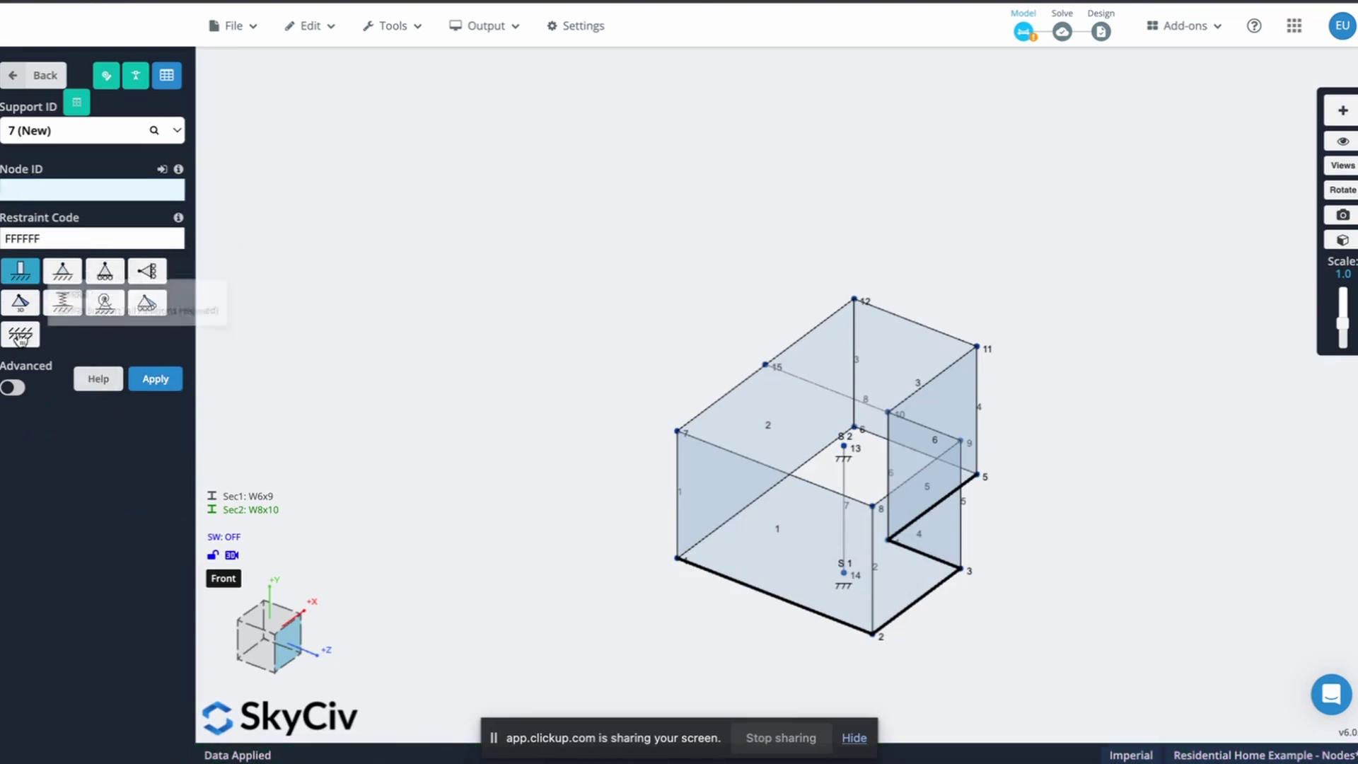
Add a line support with restraint code FFFFFF along the wall base between nodes 5 and 6
{"action": "left_click", "coordinate": [20, 335]}
{"action": "left_click", "coordinate": [34, 265]}
{"action": "type", "text": "5,6"}
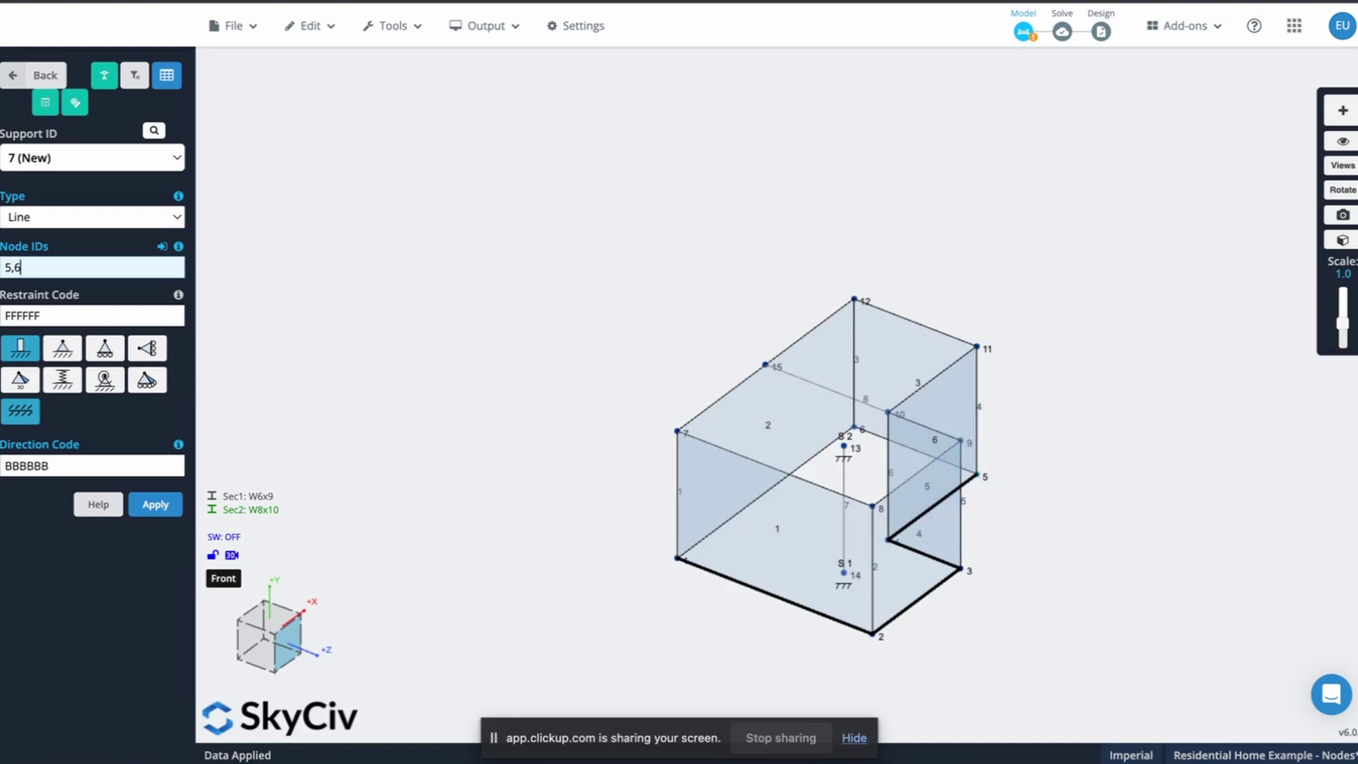
{"action": "left_click", "coordinate": [153, 505]}
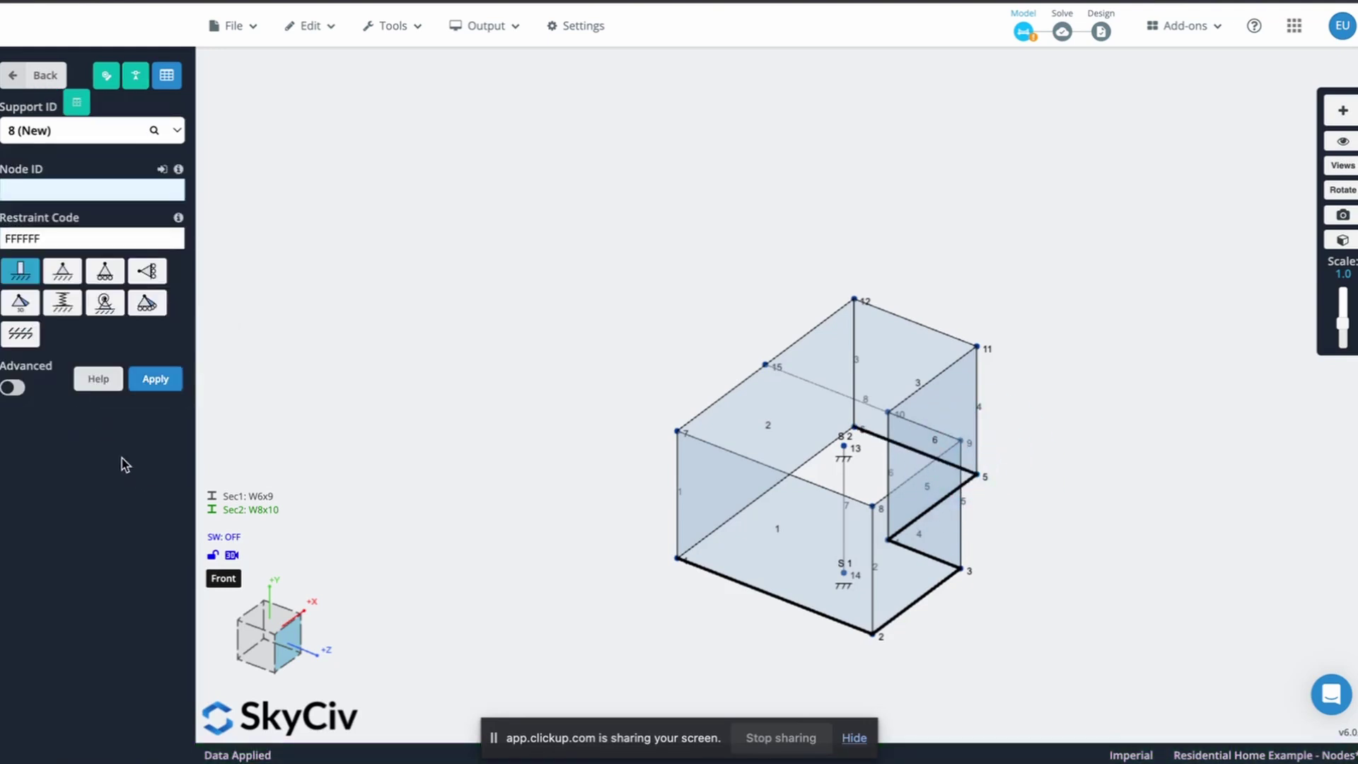
Add a line support with restraint code FFFFFF along the wall base between nodes 1 and 6
{"action": "left_click", "coordinate": [19, 334]}
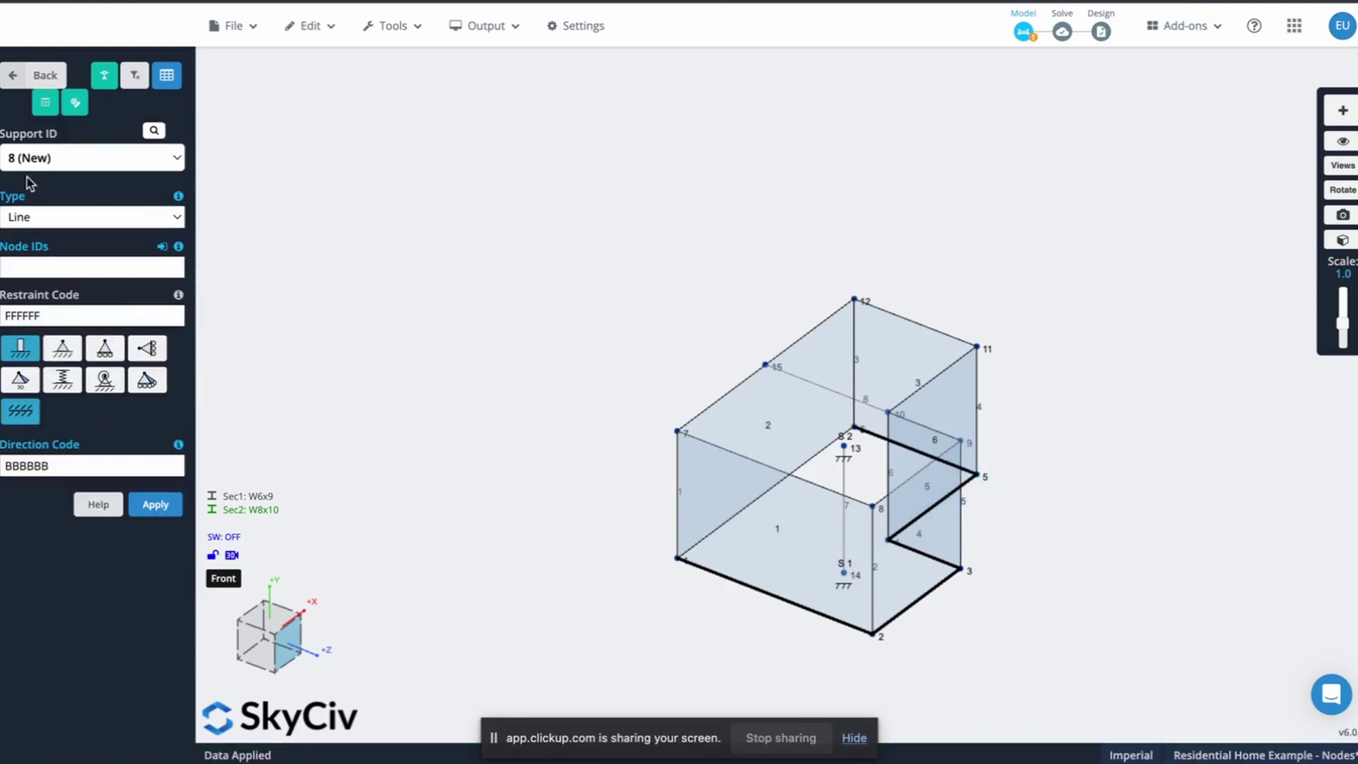
{"action": "left_click", "coordinate": [25, 267]}
{"action": "type", "text": "1,6"}
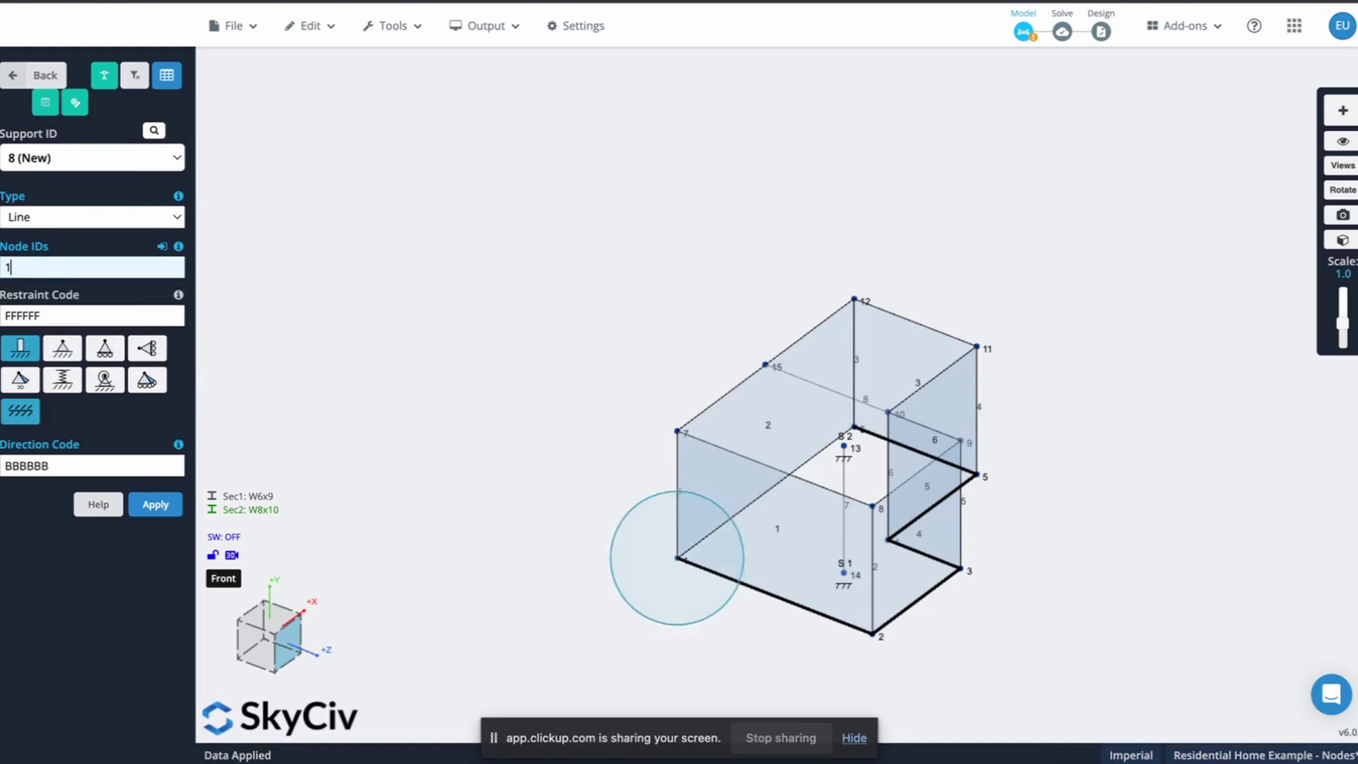
{"action": "left_click", "coordinate": [153, 505]}
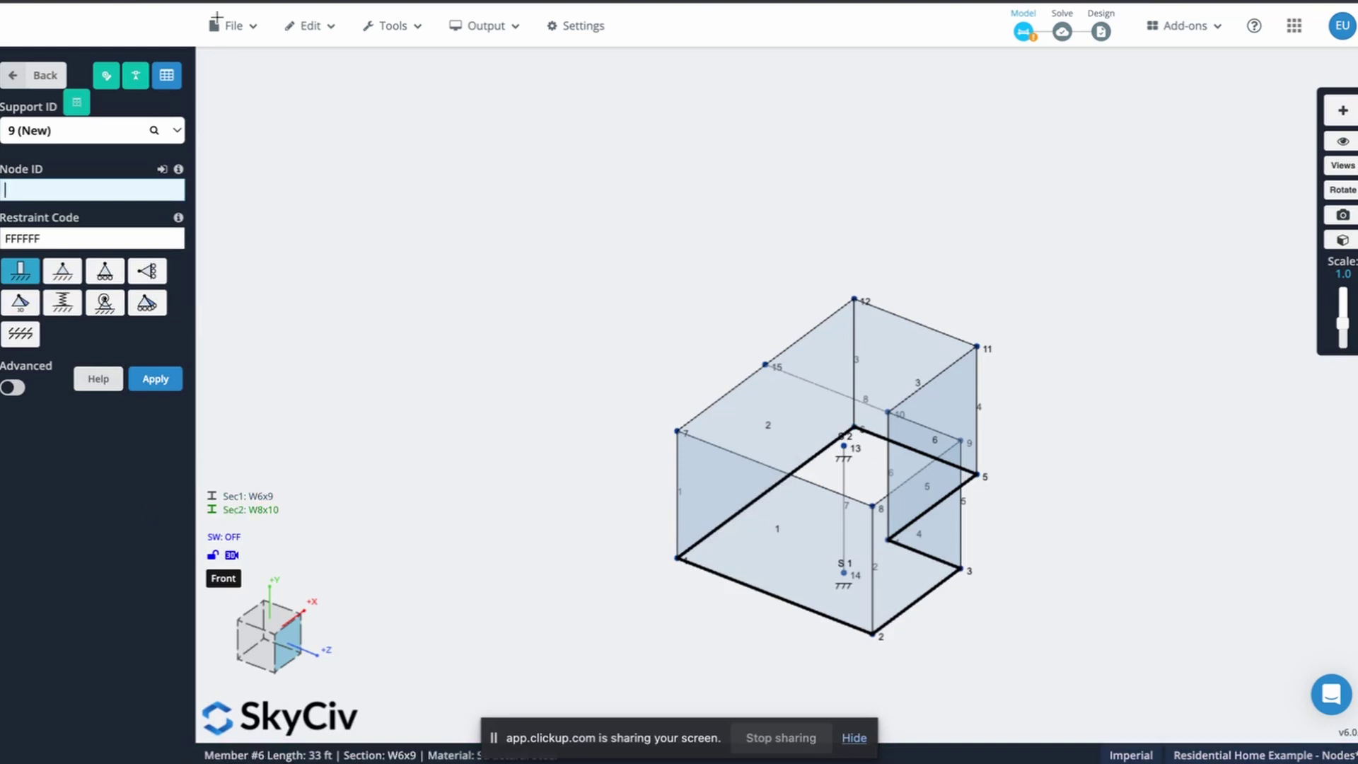
Read the Loading section of the tutorial page, return to the SkyCiv model, and dismiss the unsaved changes reminder
{"action": "left_click", "coordinate": [234, 1]}
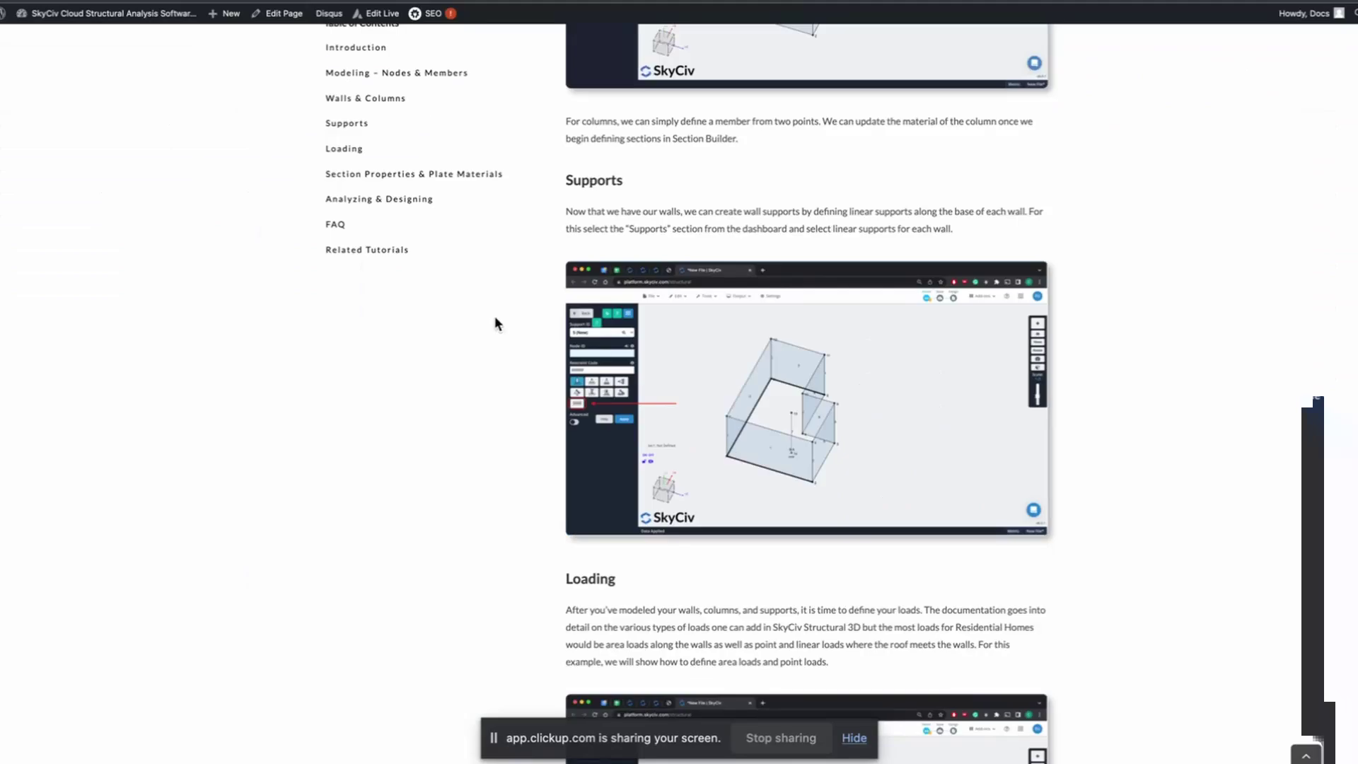
{"action": "scroll", "coordinate": [499, 430], "scroll_direction": "down", "scroll_amount": 5}
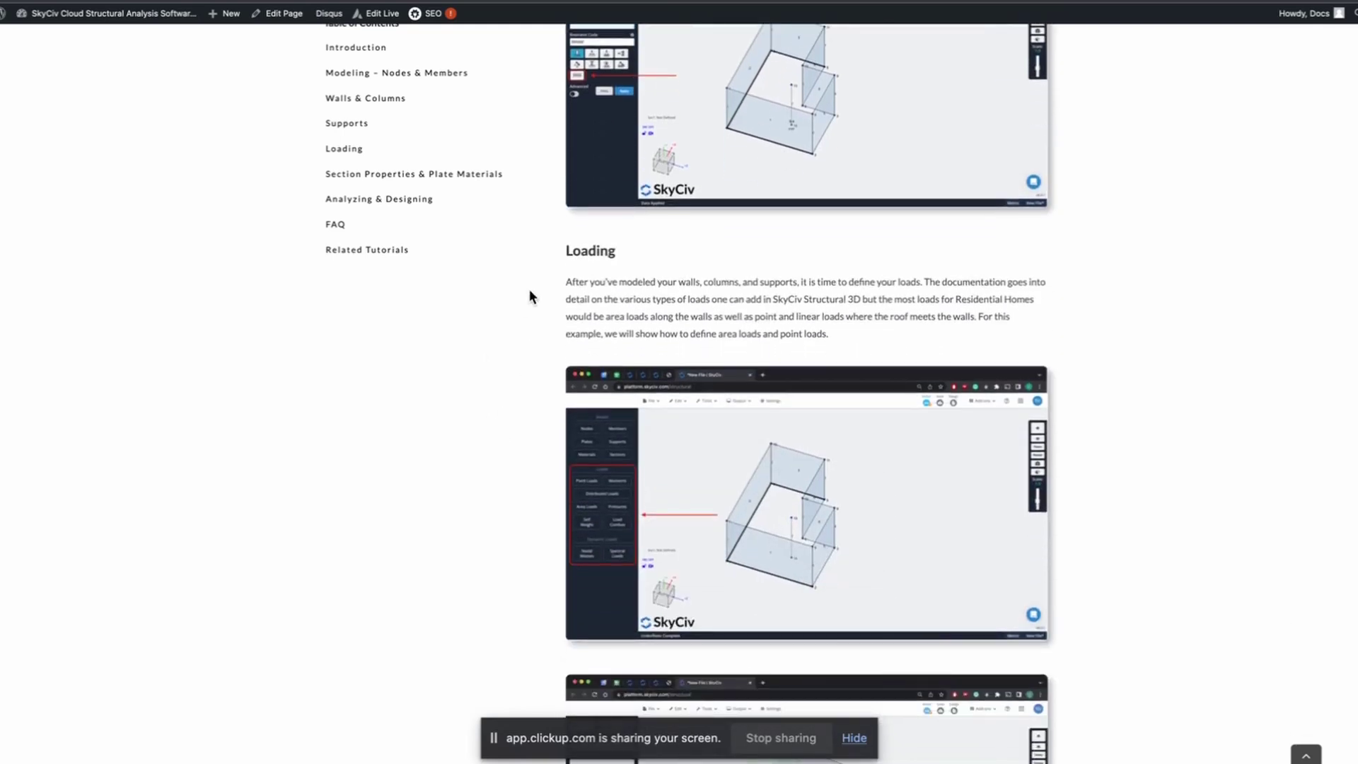
{"action": "scroll", "coordinate": [542, 463], "scroll_direction": "down", "scroll_amount": 2}
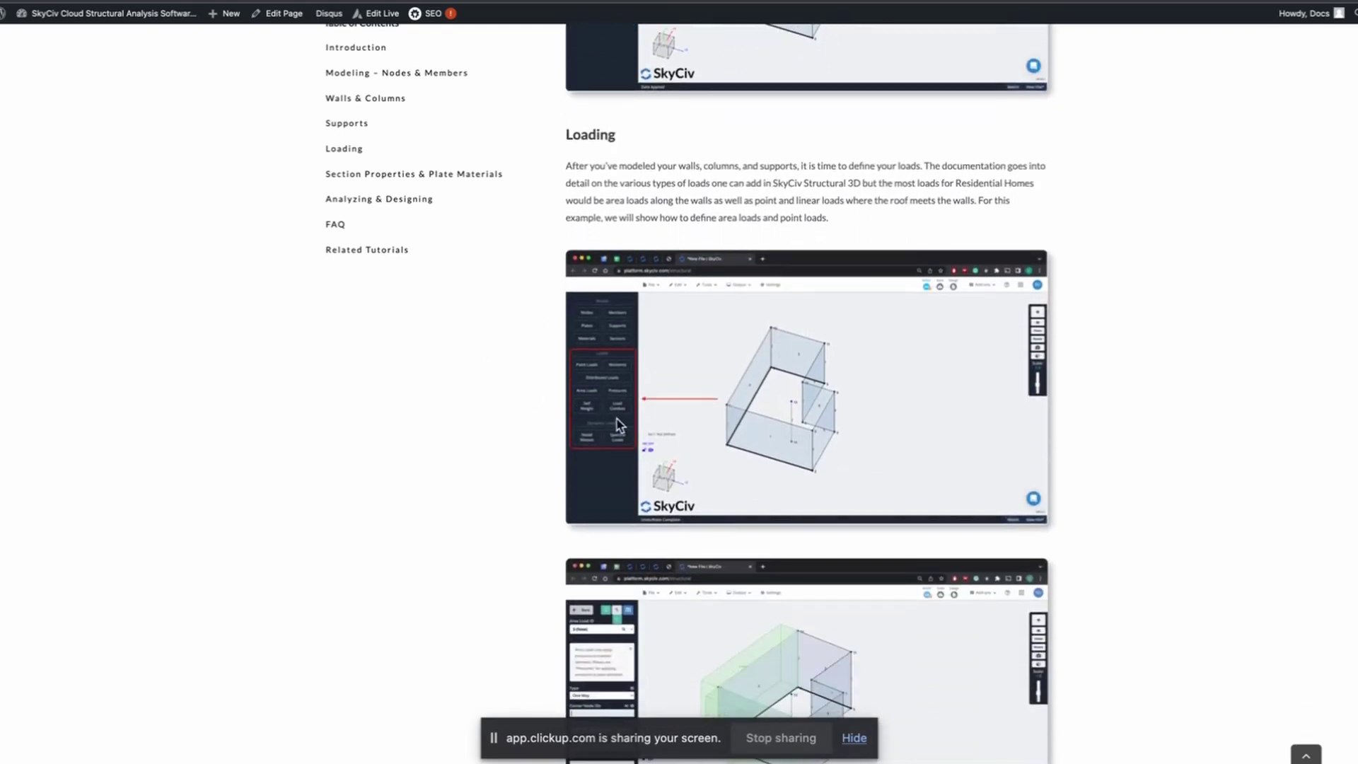
{"action": "left_click", "coordinate": [248, 1]}
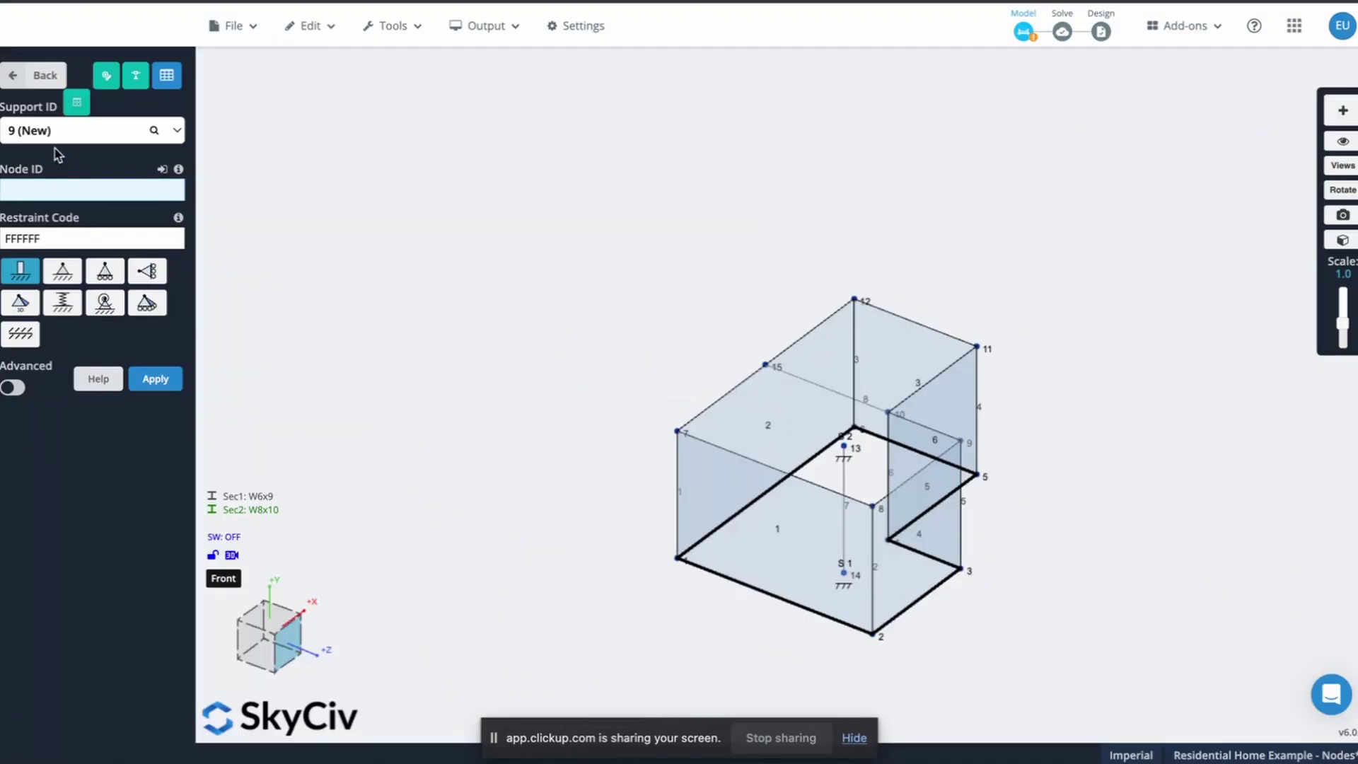
{"action": "left_click", "coordinate": [9, 79]}
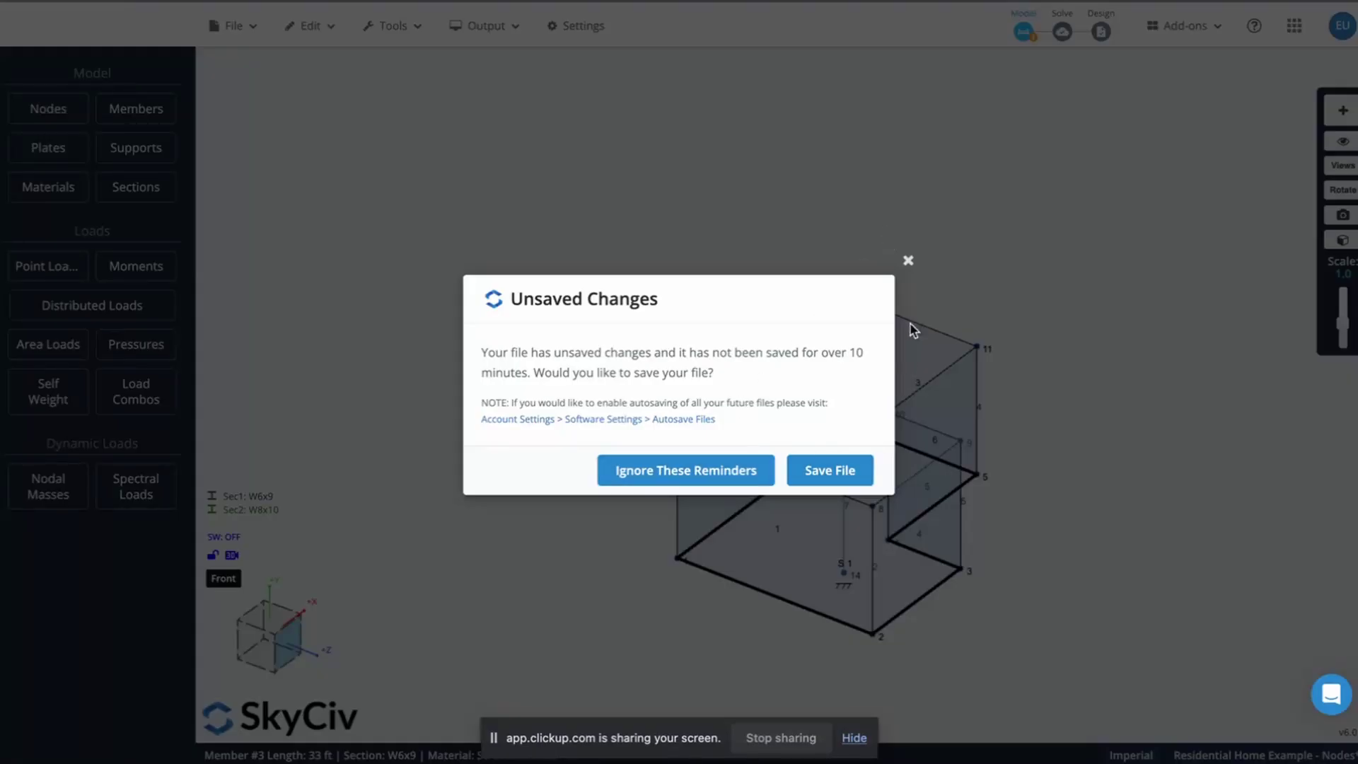
{"action": "left_click", "coordinate": [908, 261]}
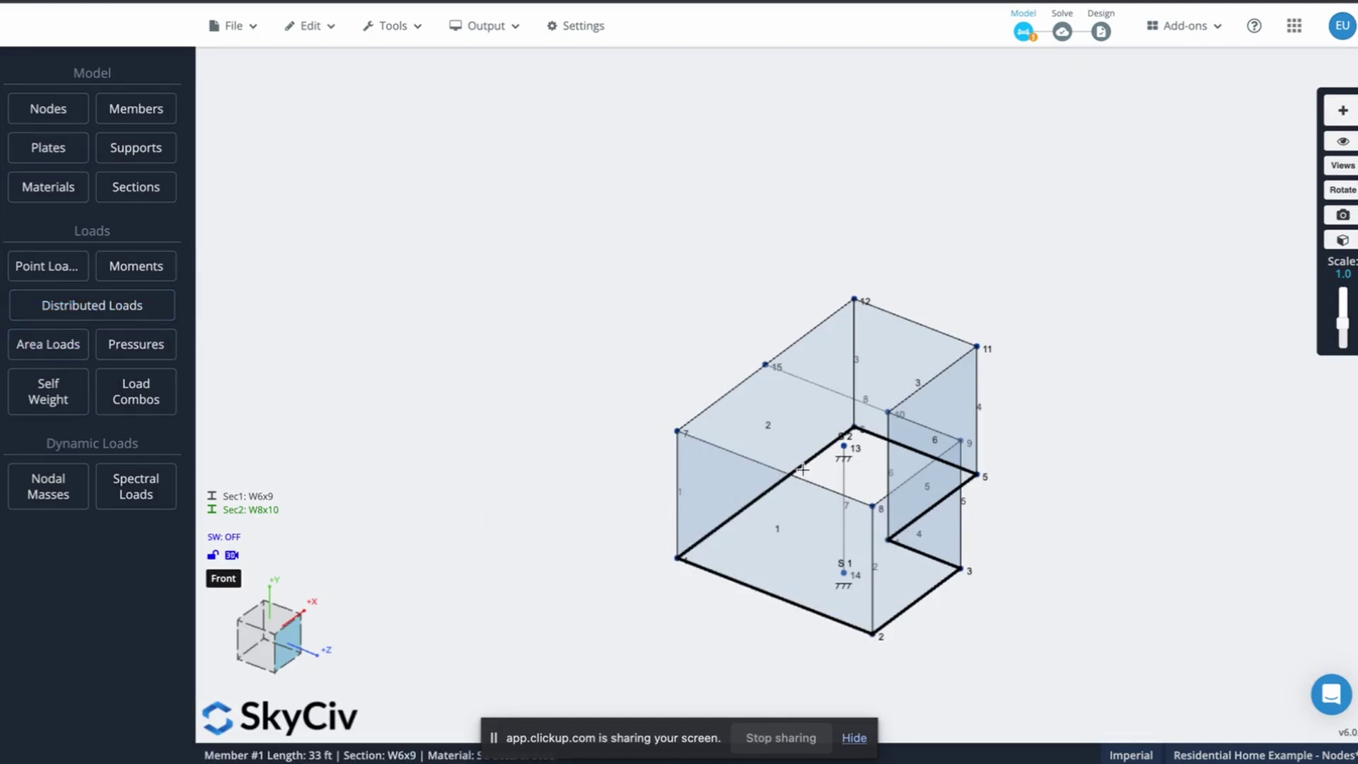
Start a new One-Way area load on the wall with corner nodes 1,6,12,7
{"action": "left_click", "coordinate": [48, 345]}
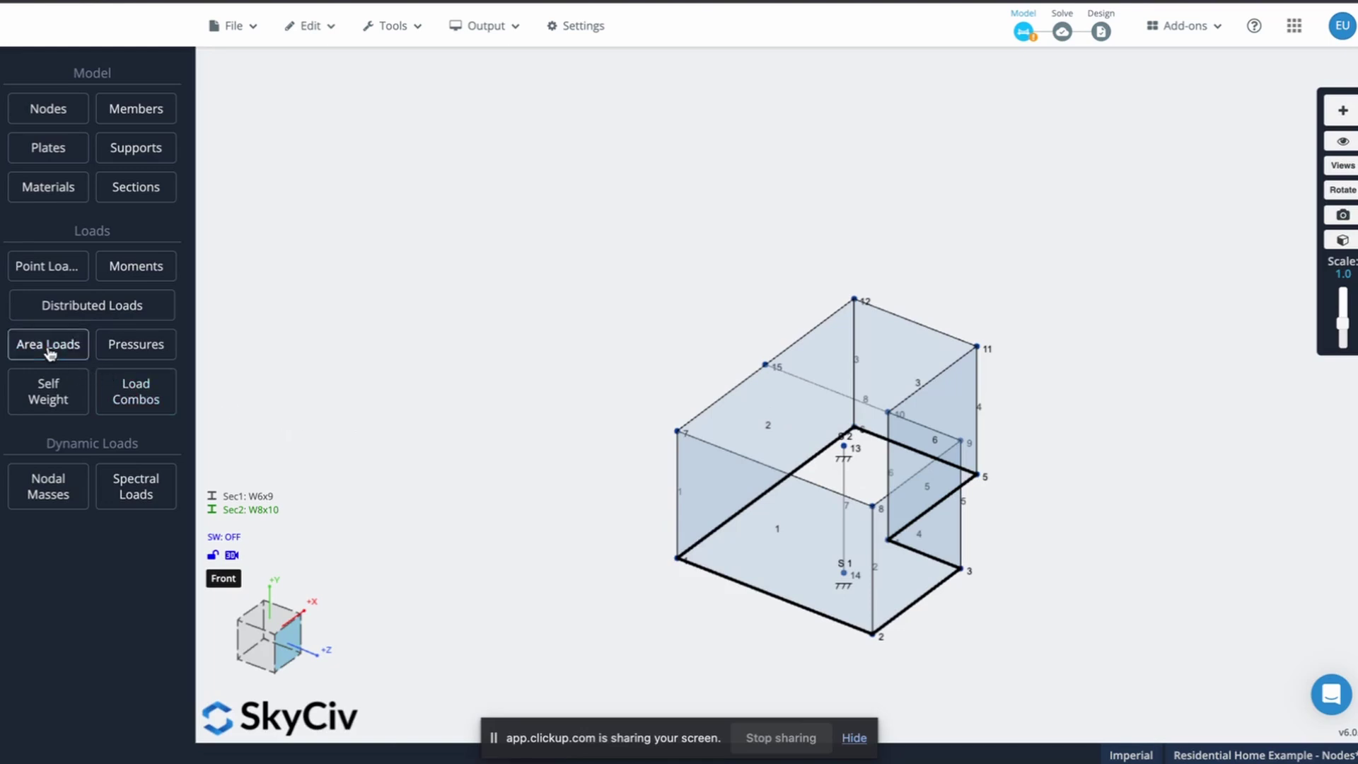
{"action": "left_click", "coordinate": [56, 321]}
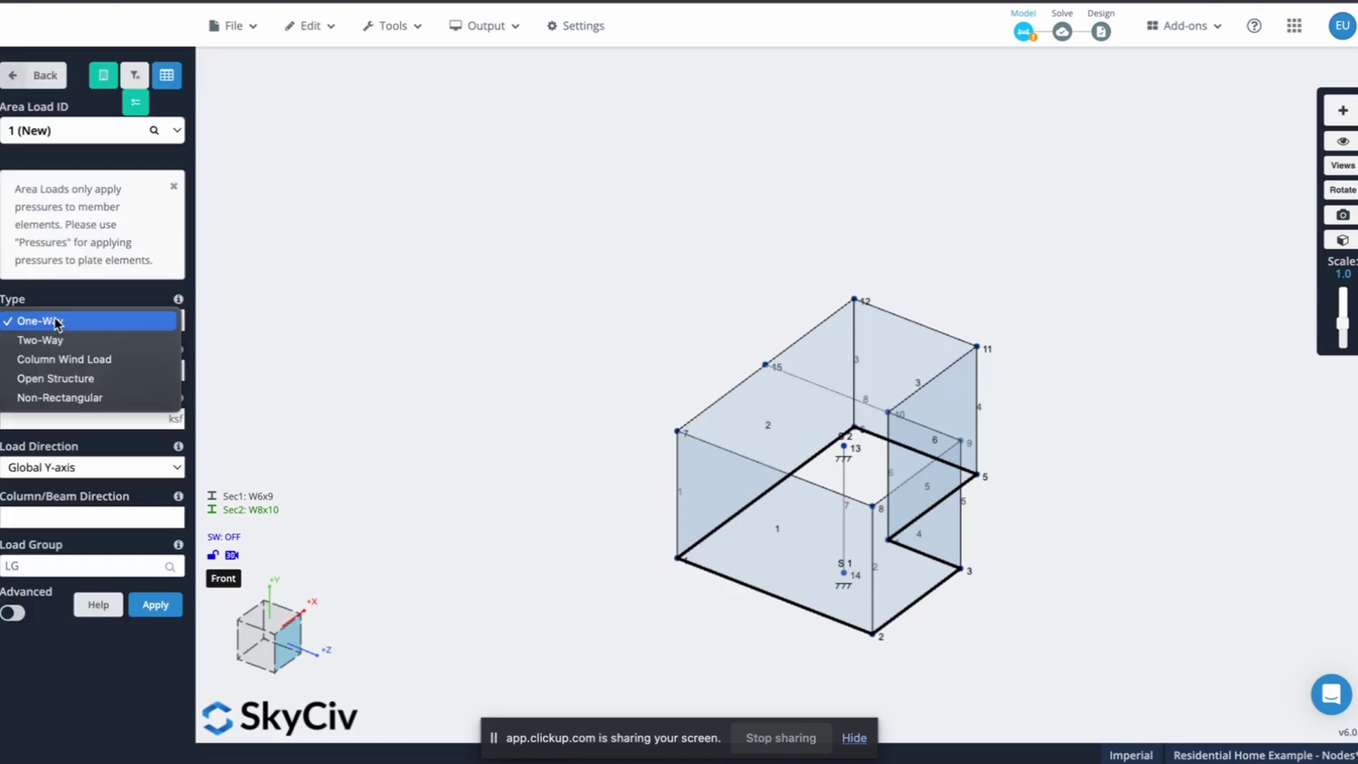
{"action": "left_click", "coordinate": [56, 322]}
{"action": "left_click", "coordinate": [65, 371]}
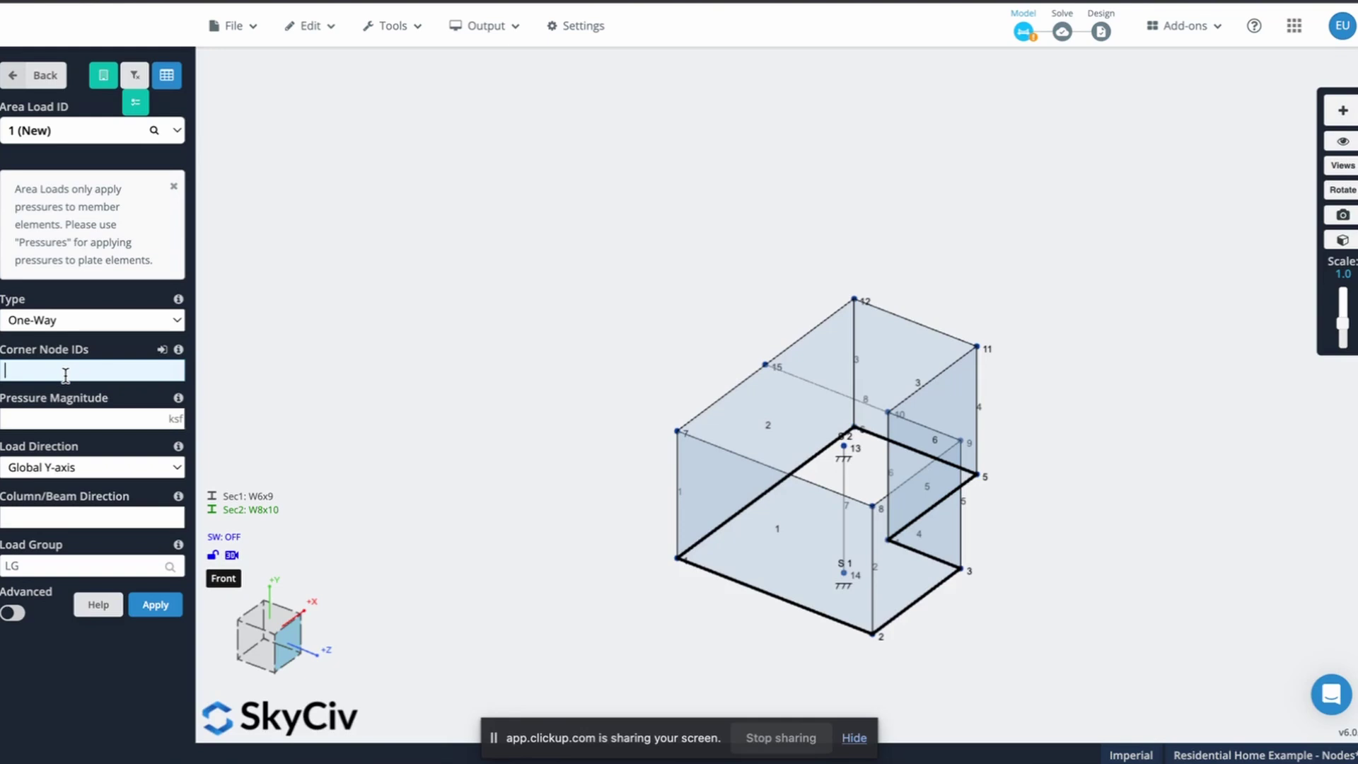
{"action": "left_click", "coordinate": [678, 558]}
{"action": "type", "text": ",6,12,7"}
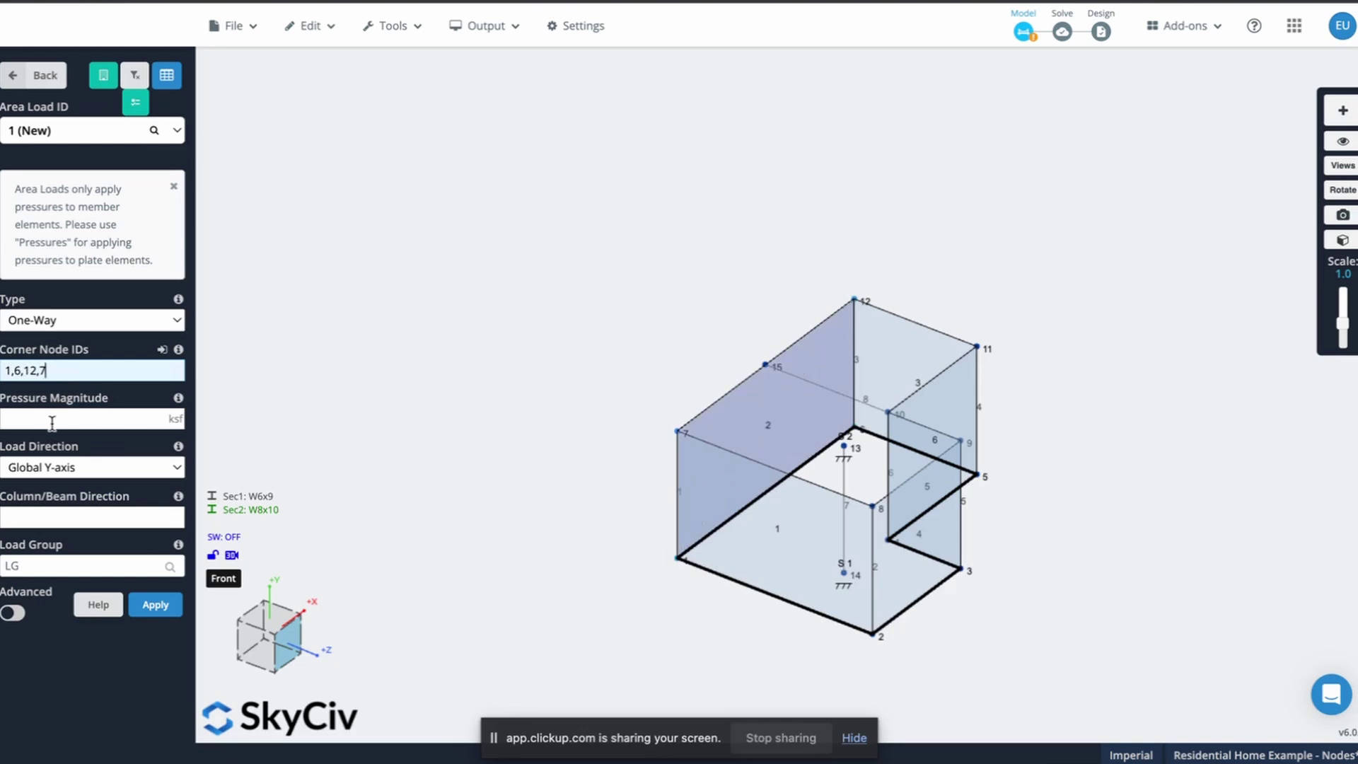
{"action": "left_click", "coordinate": [52, 420]}
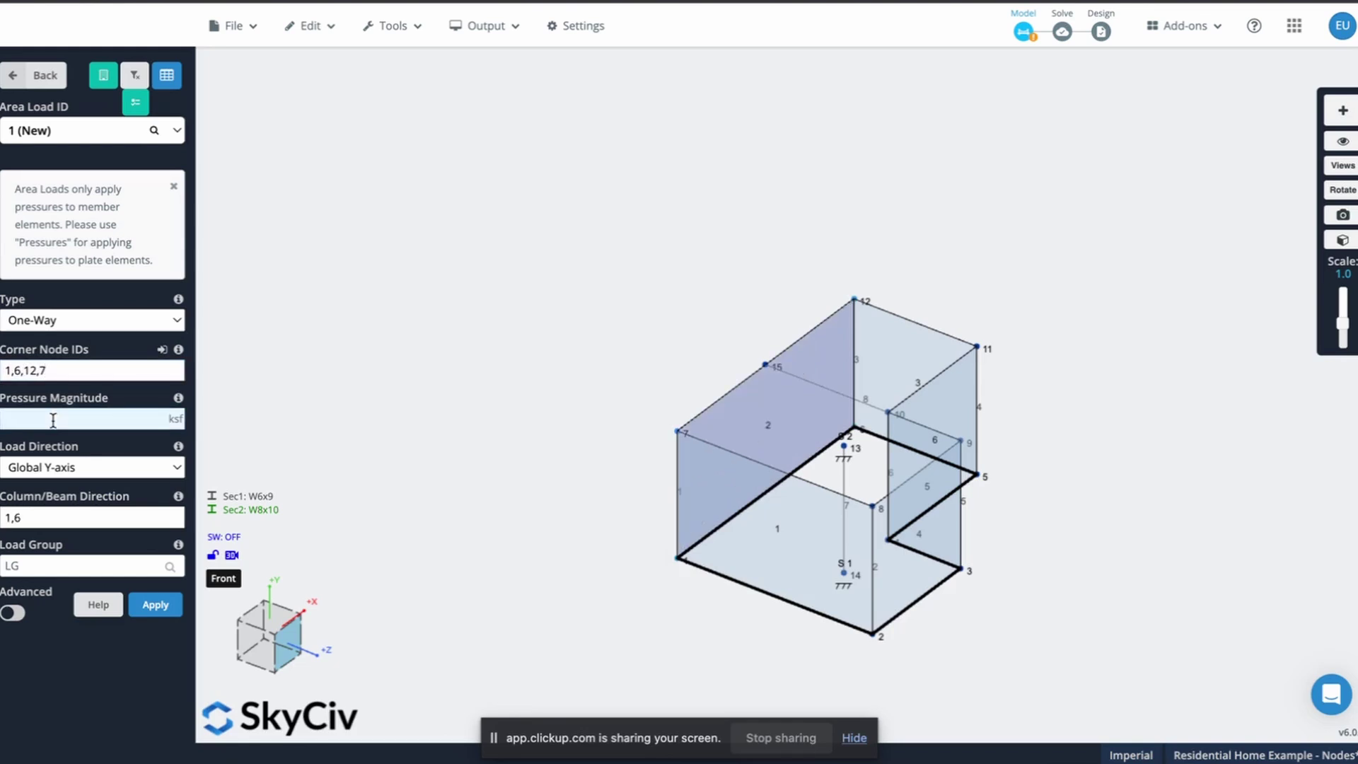
{"action": "left_click", "coordinate": [69, 325]}
{"action": "left_click", "coordinate": [67, 342]}
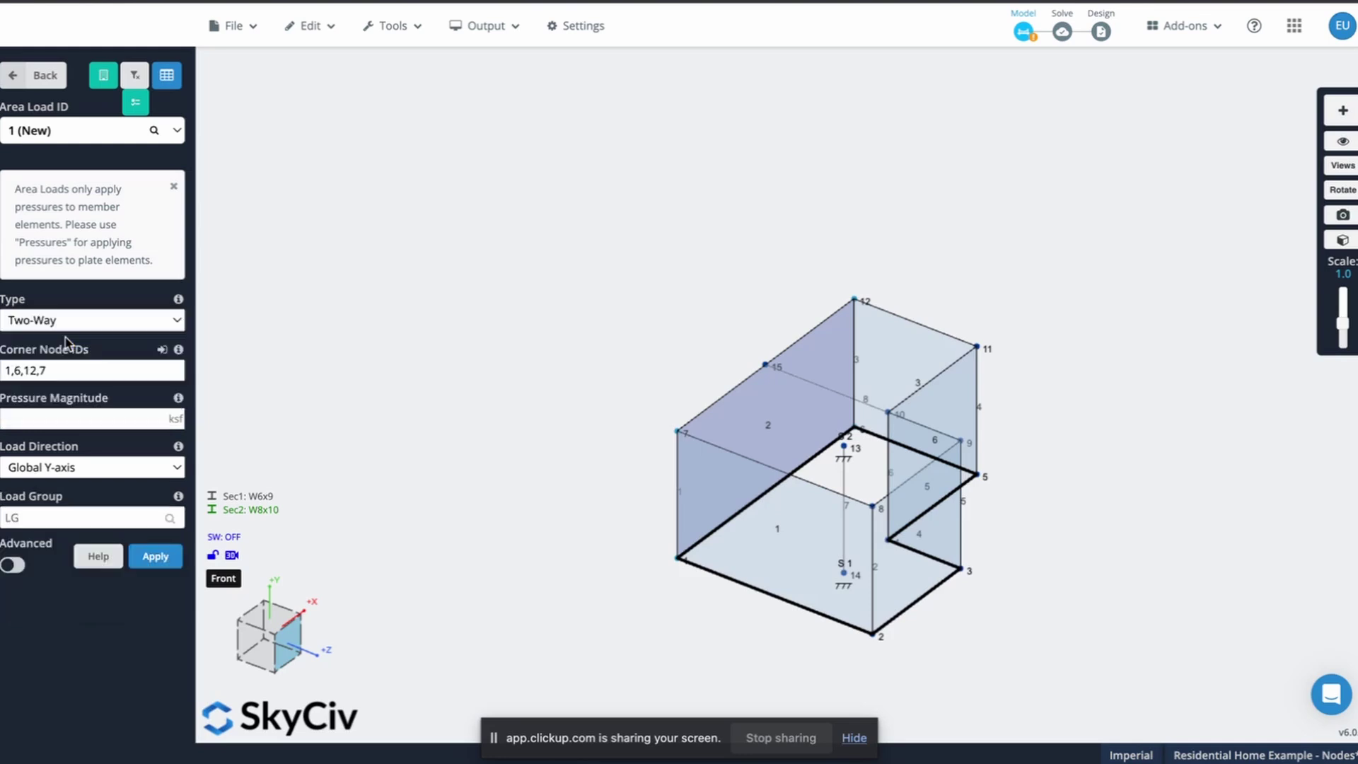
{"action": "left_click", "coordinate": [75, 323]}
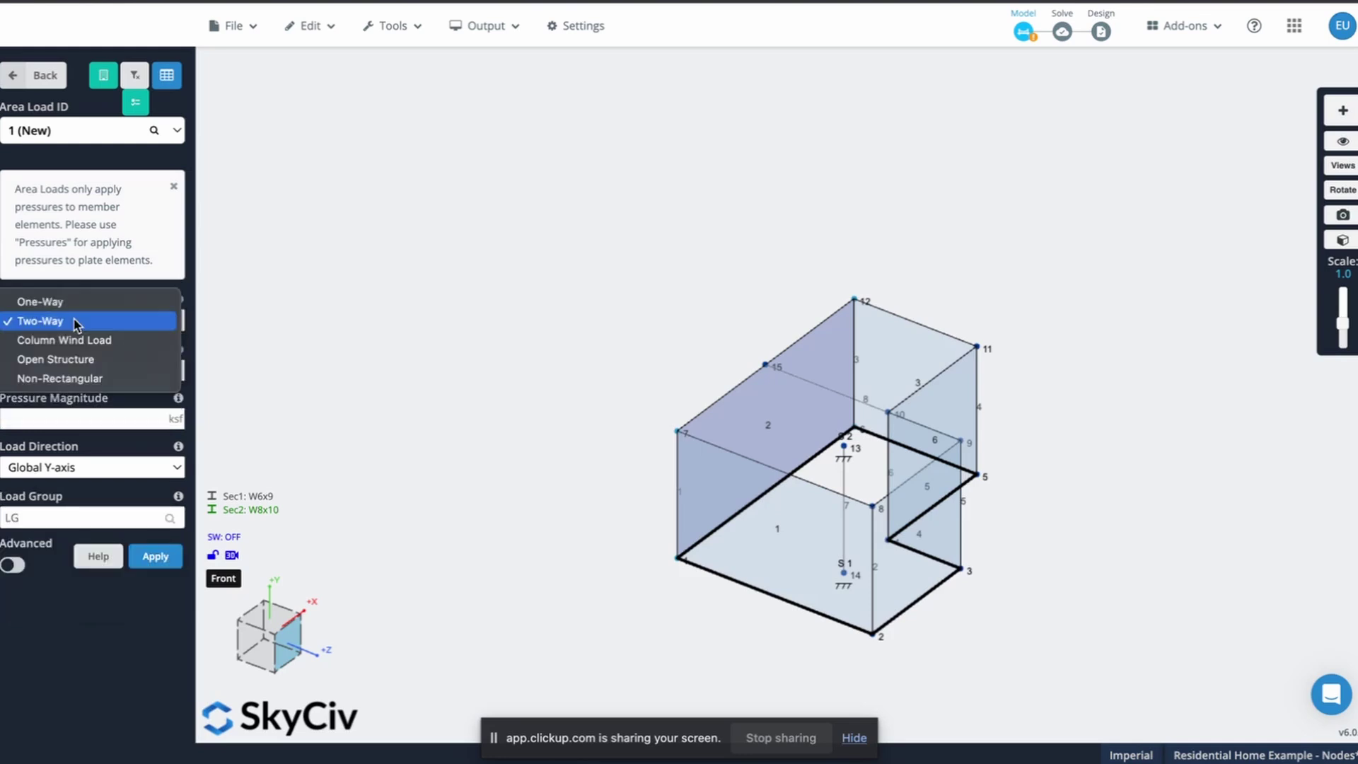
{"action": "left_click", "coordinate": [40, 301]}
Set the area load's pressure magnitude to 1 ksf and apply it to the wall
{"action": "left_click", "coordinate": [29, 420]}
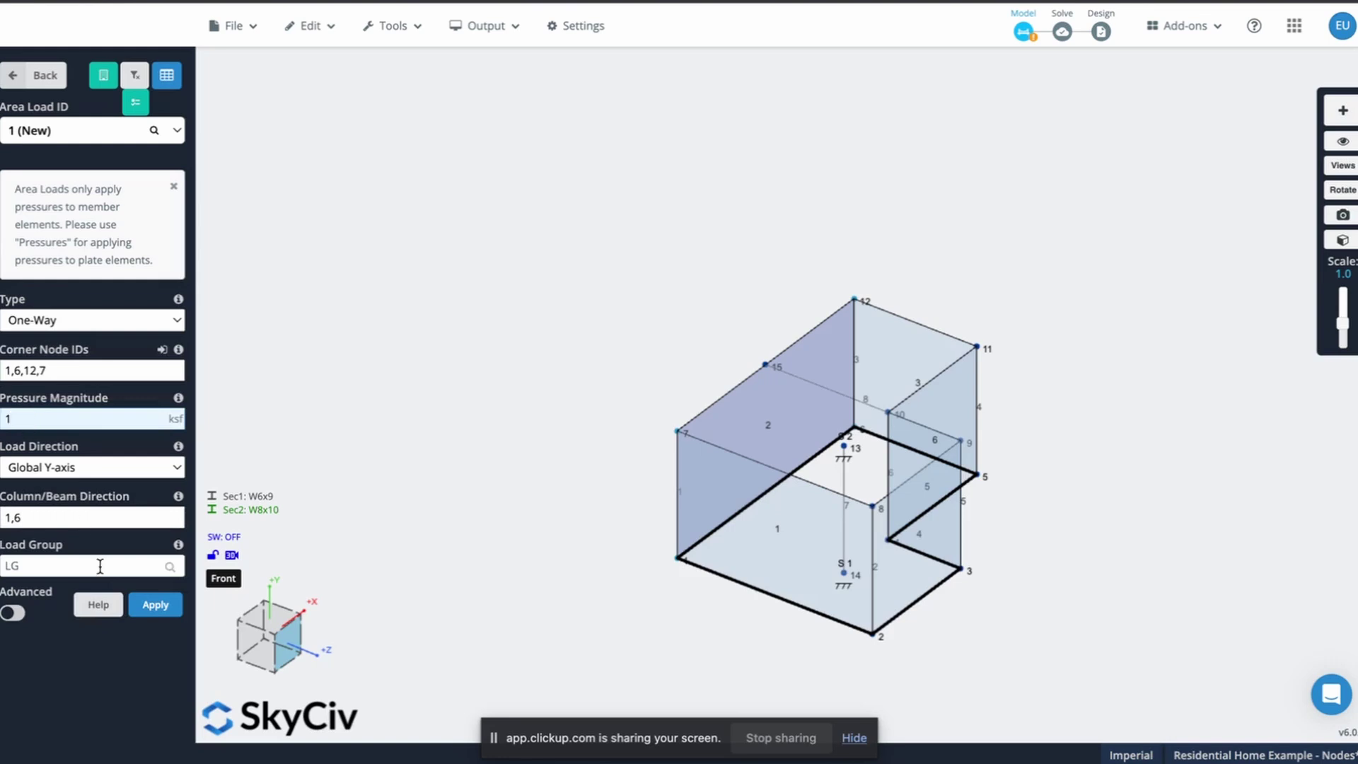
{"action": "left_click", "coordinate": [155, 606]}
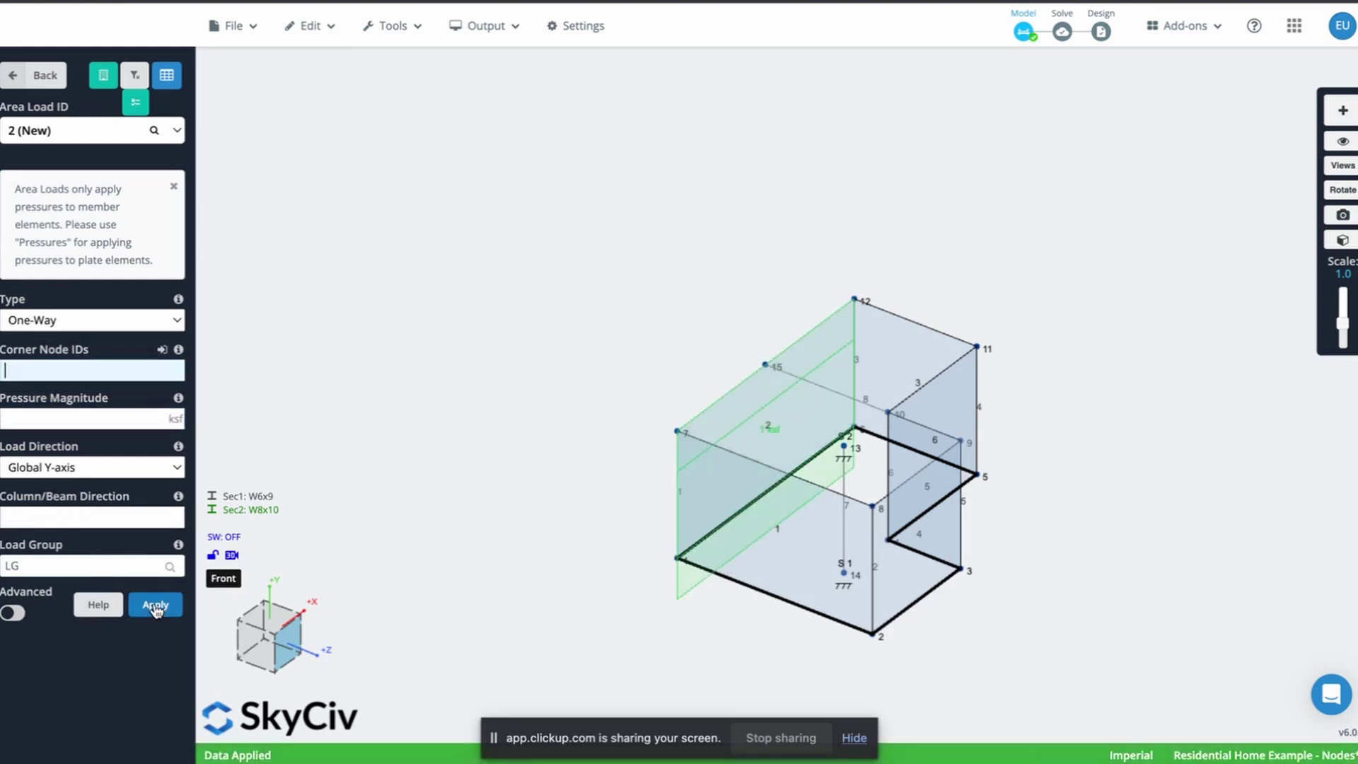
Change the load direction of the wall's area load to Global Z-axis and apply the change
{"action": "left_click", "coordinate": [677, 591]}
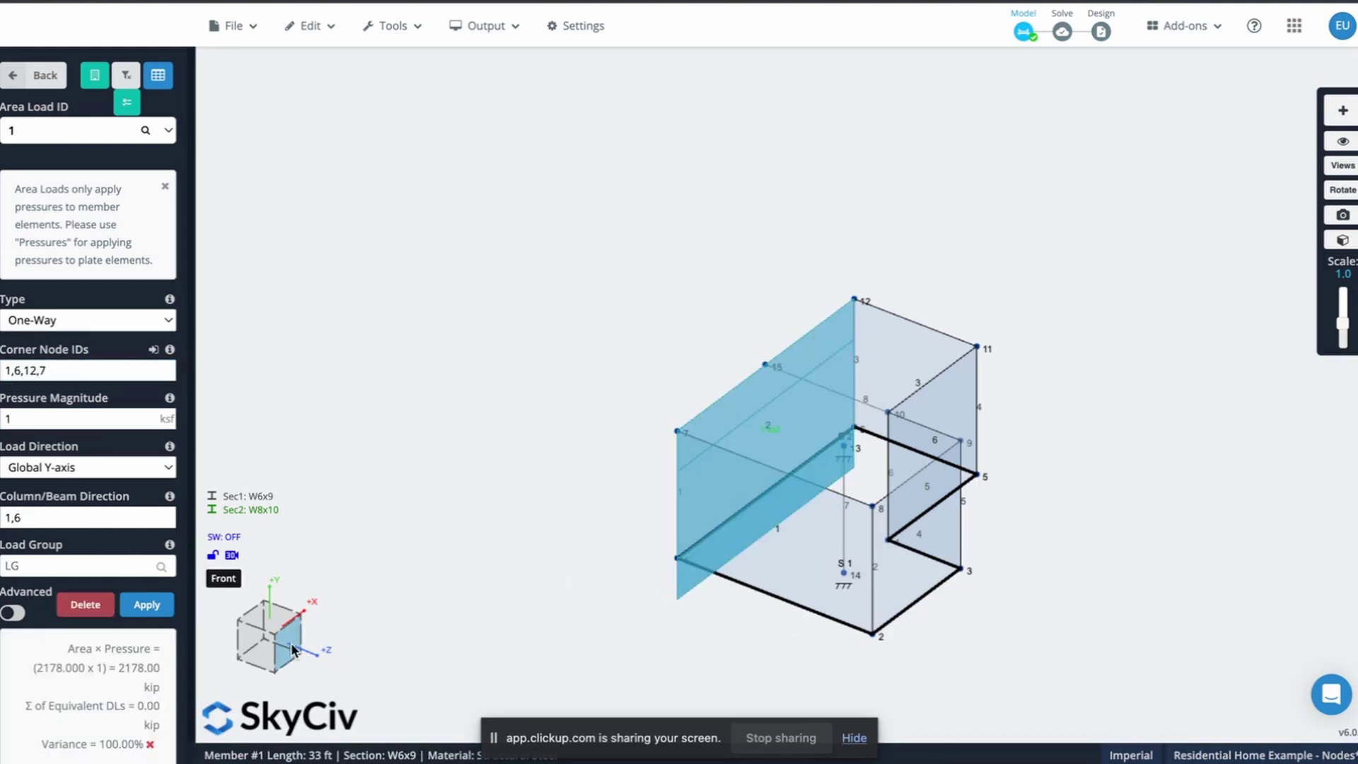
{"action": "scroll", "coordinate": [42, 523], "scroll_direction": "down", "scroll_amount": 1}
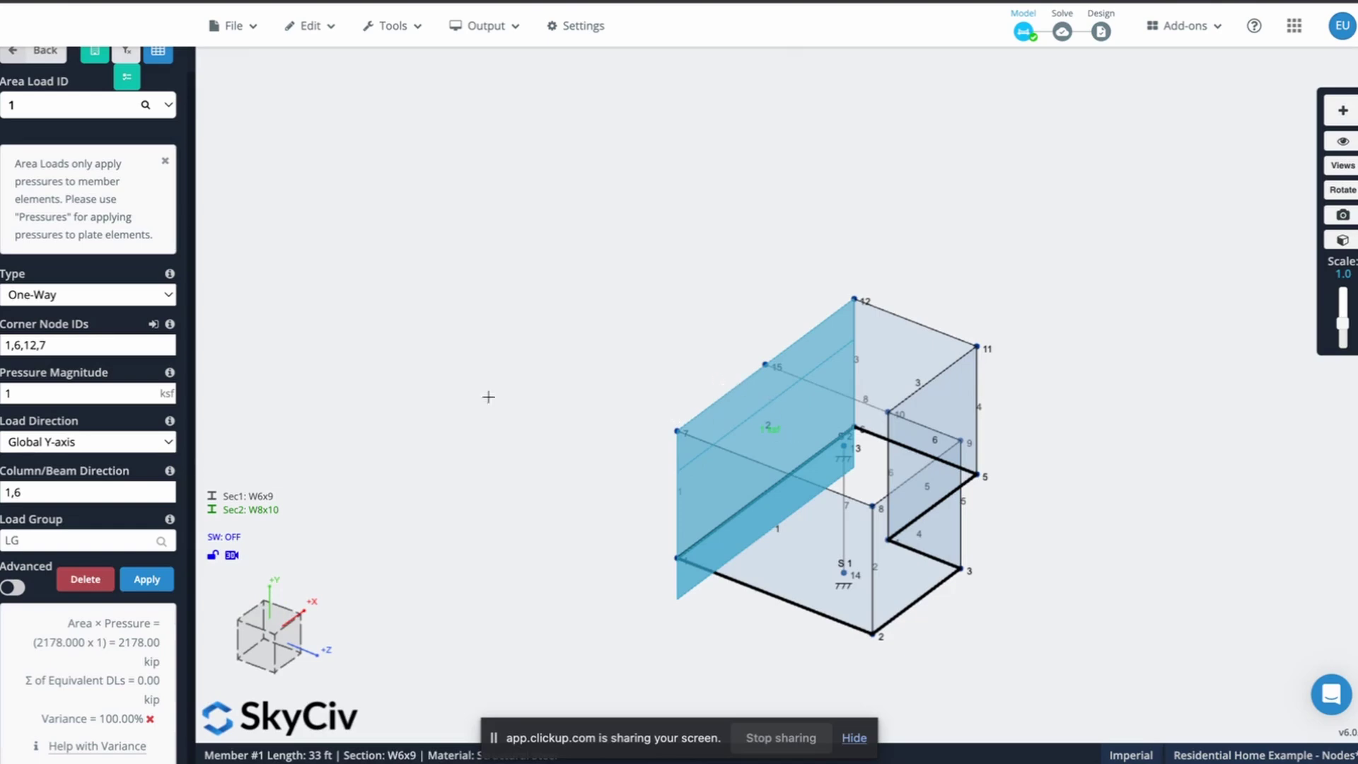
{"action": "left_click", "coordinate": [113, 442]}
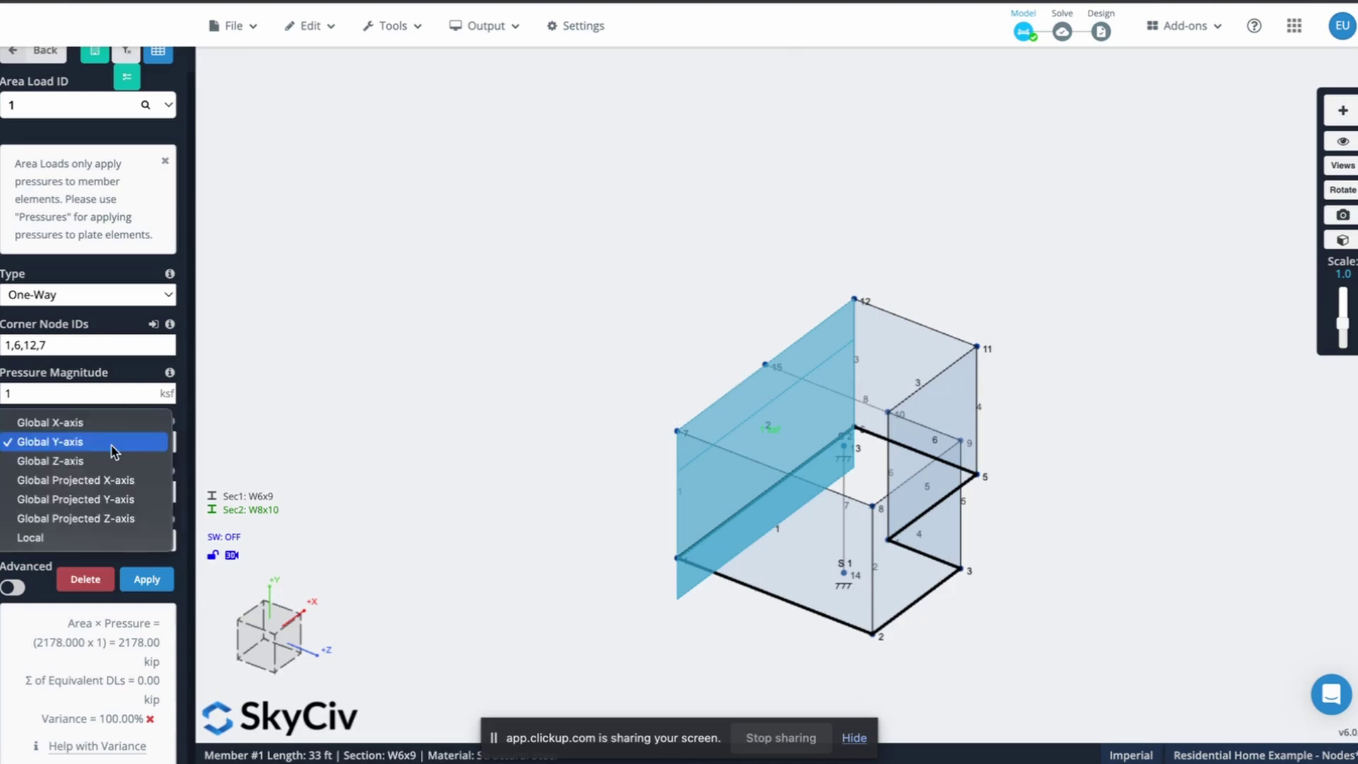
{"action": "left_click", "coordinate": [62, 460]}
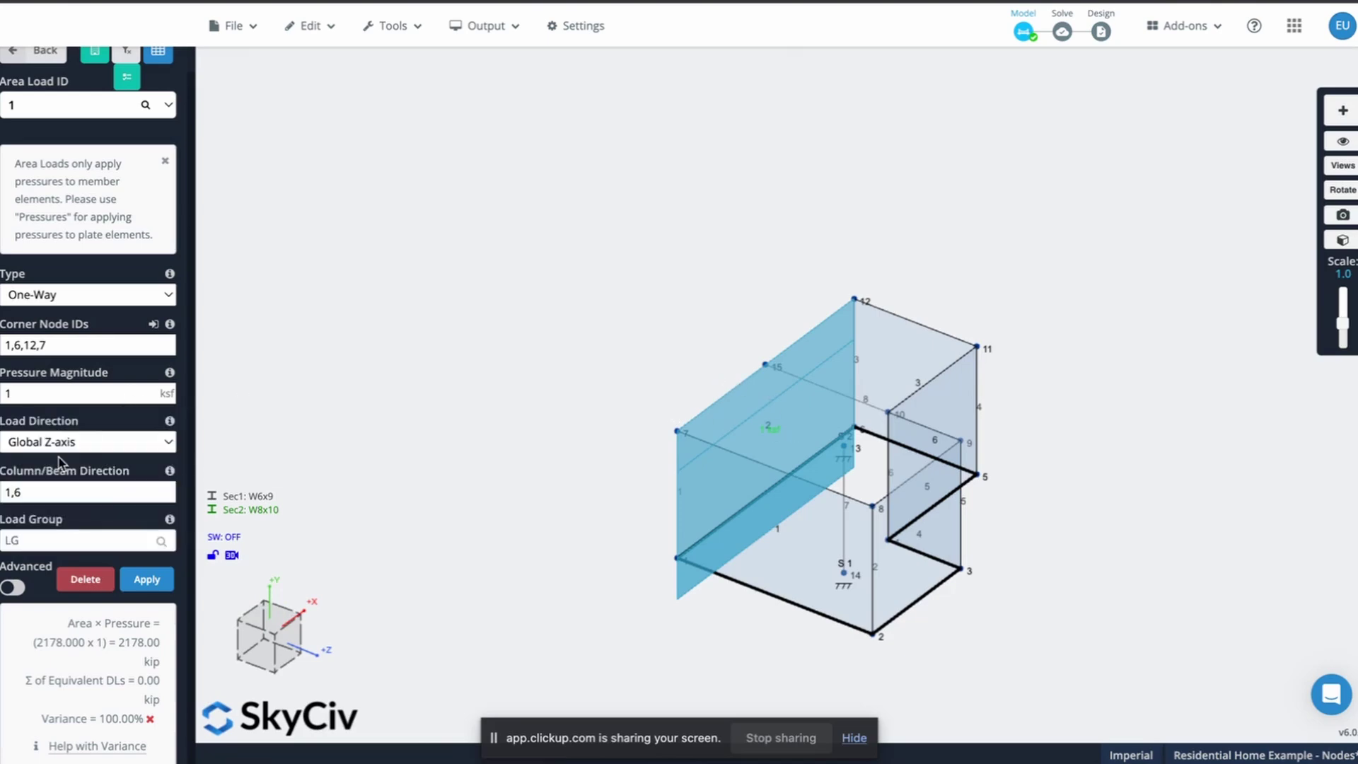
{"action": "left_click", "coordinate": [145, 581]}
{"action": "left_click", "coordinate": [89, 372]}
Reopen the wall's area load, examine its pressure magnitude and its display on the model, and reapply it
{"action": "left_click", "coordinate": [645, 416]}
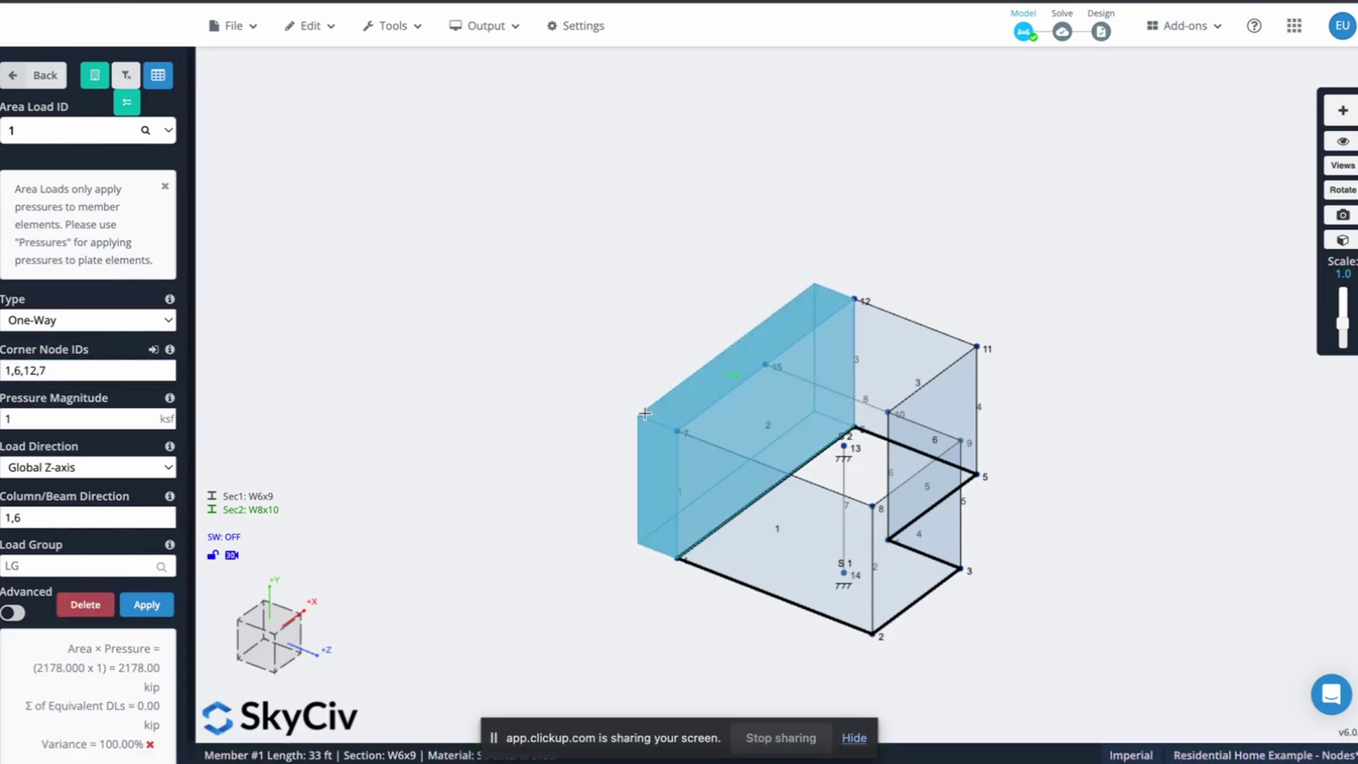
{"action": "double_click", "coordinate": [26, 418]}
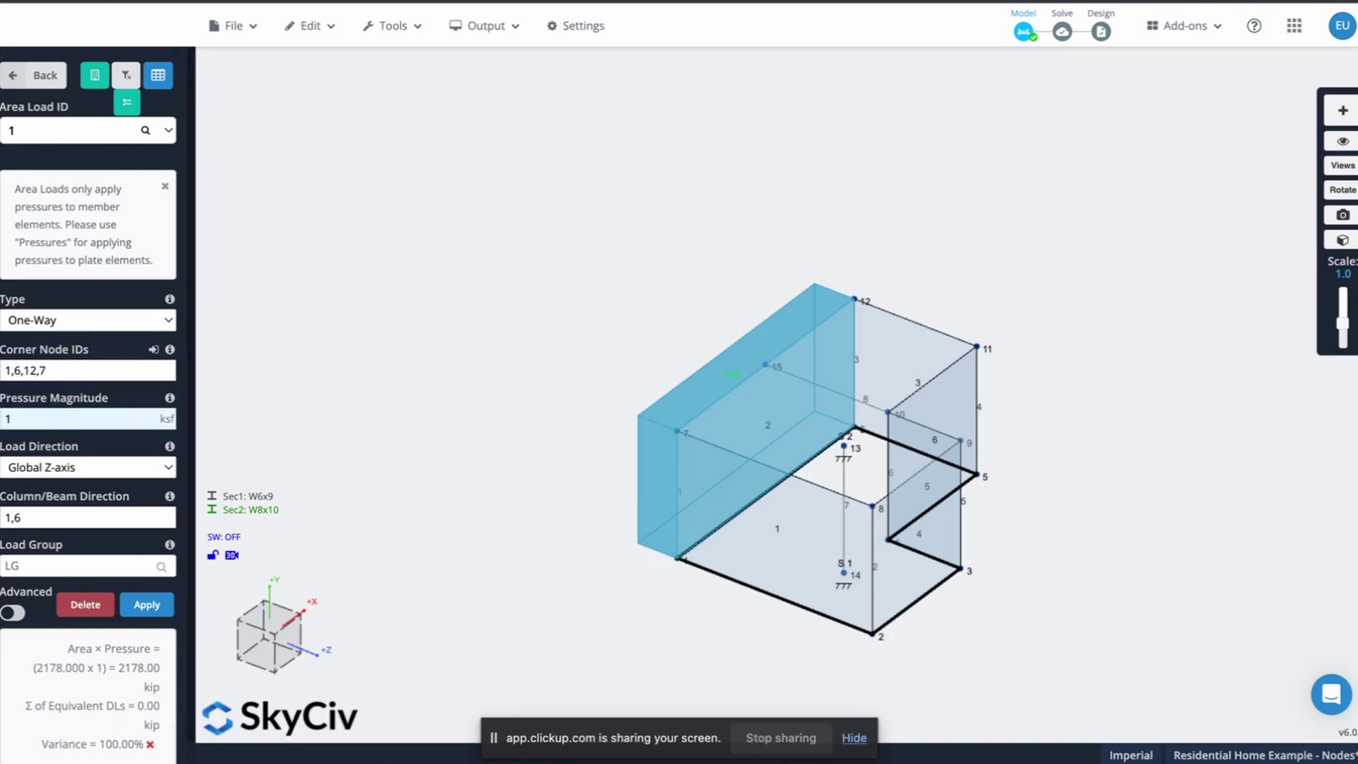
{"action": "scroll", "coordinate": [609, 498], "scroll_direction": "up", "scroll_amount": 5}
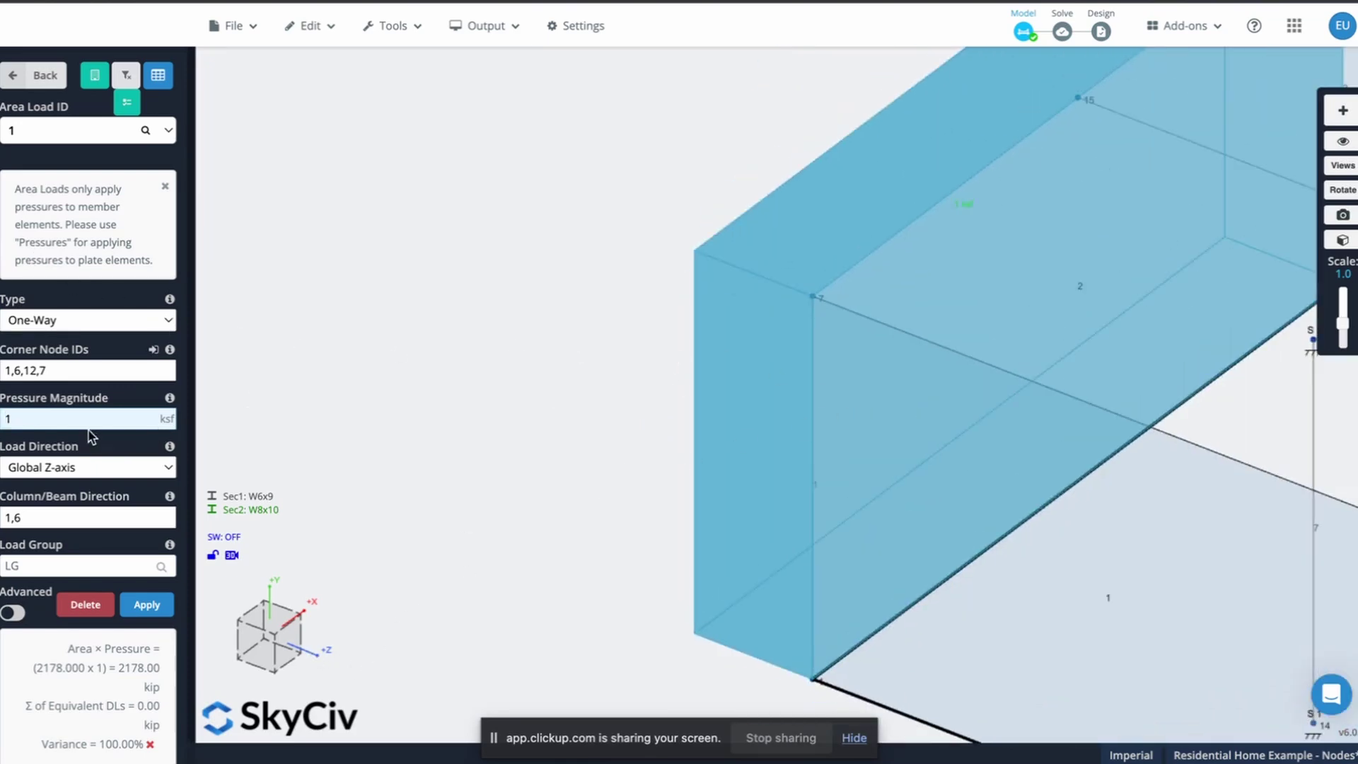
{"action": "left_click", "coordinate": [163, 598]}
{"action": "scroll", "coordinate": [506, 512], "scroll_direction": "down", "scroll_amount": 5}
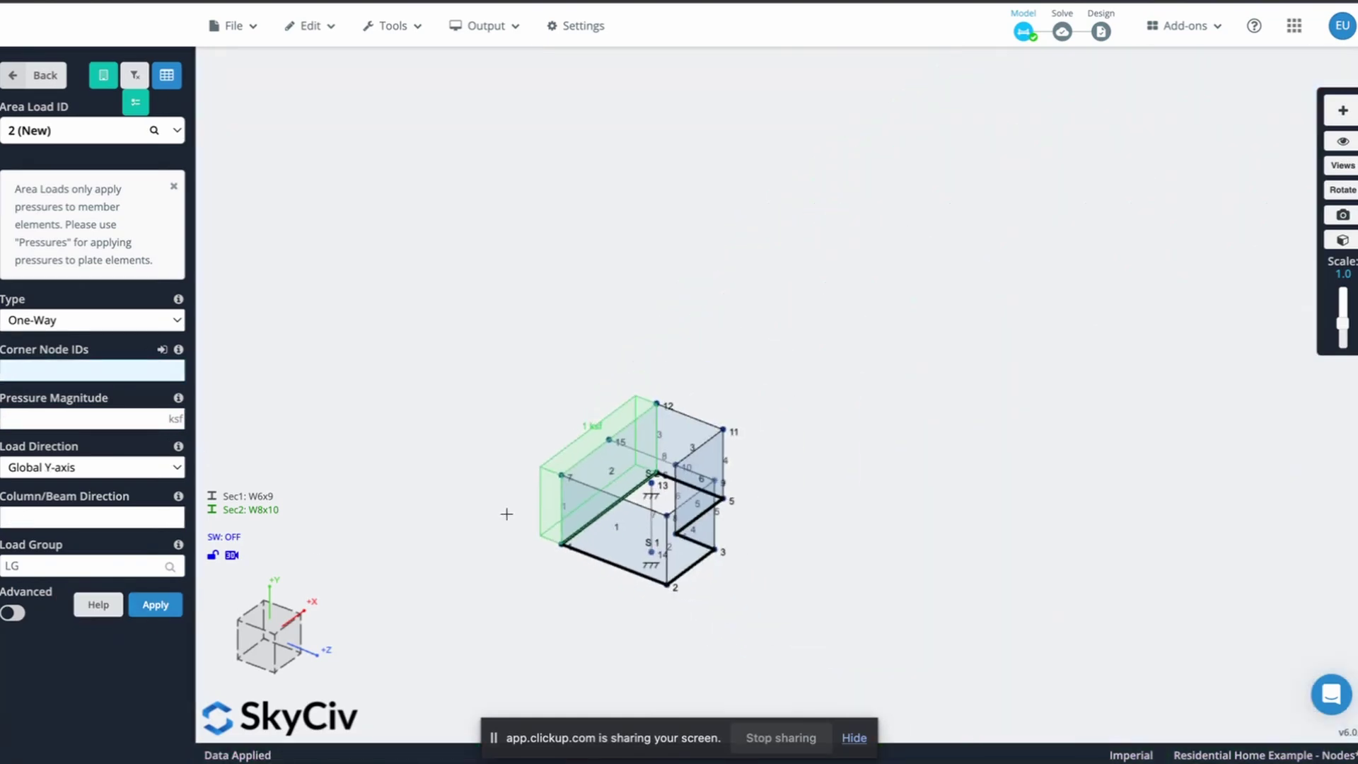
{"action": "scroll", "coordinate": [555, 515], "scroll_direction": "up", "scroll_amount": 5}
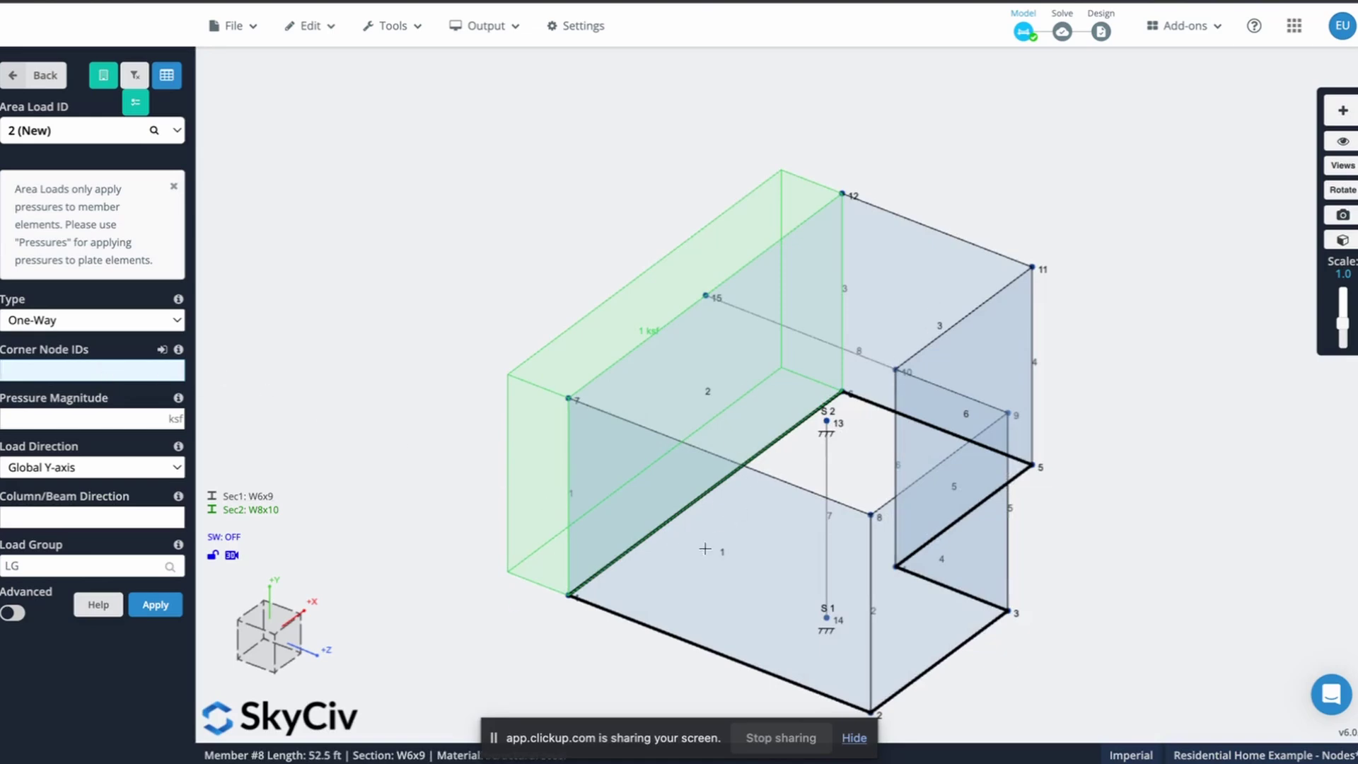
Add a One-Way area load of 1 ksf in the Global X-axis direction on the wall with corner nodes 1,7,8,2
{"action": "type", "text": "1,7,"}
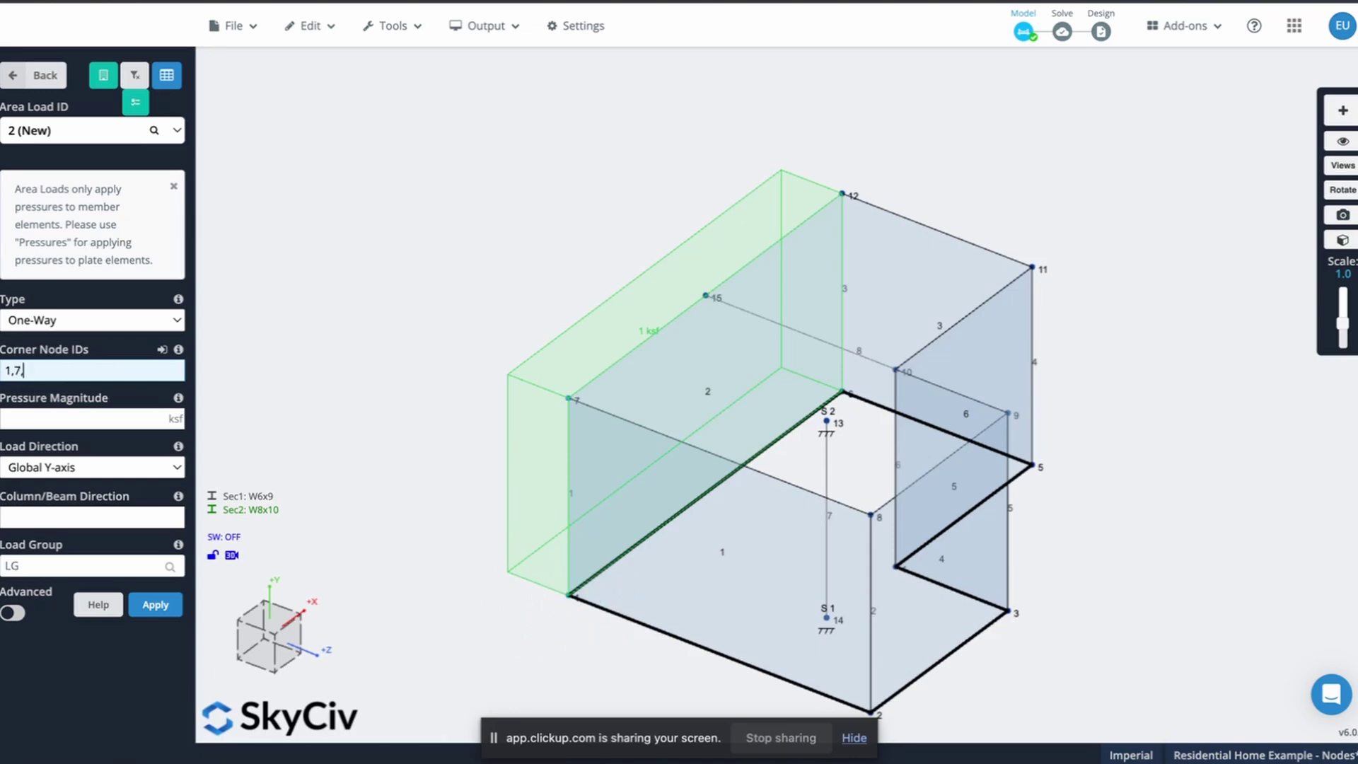
{"action": "type", "text": "8"}
{"action": "left_click", "coordinate": [38, 416]}
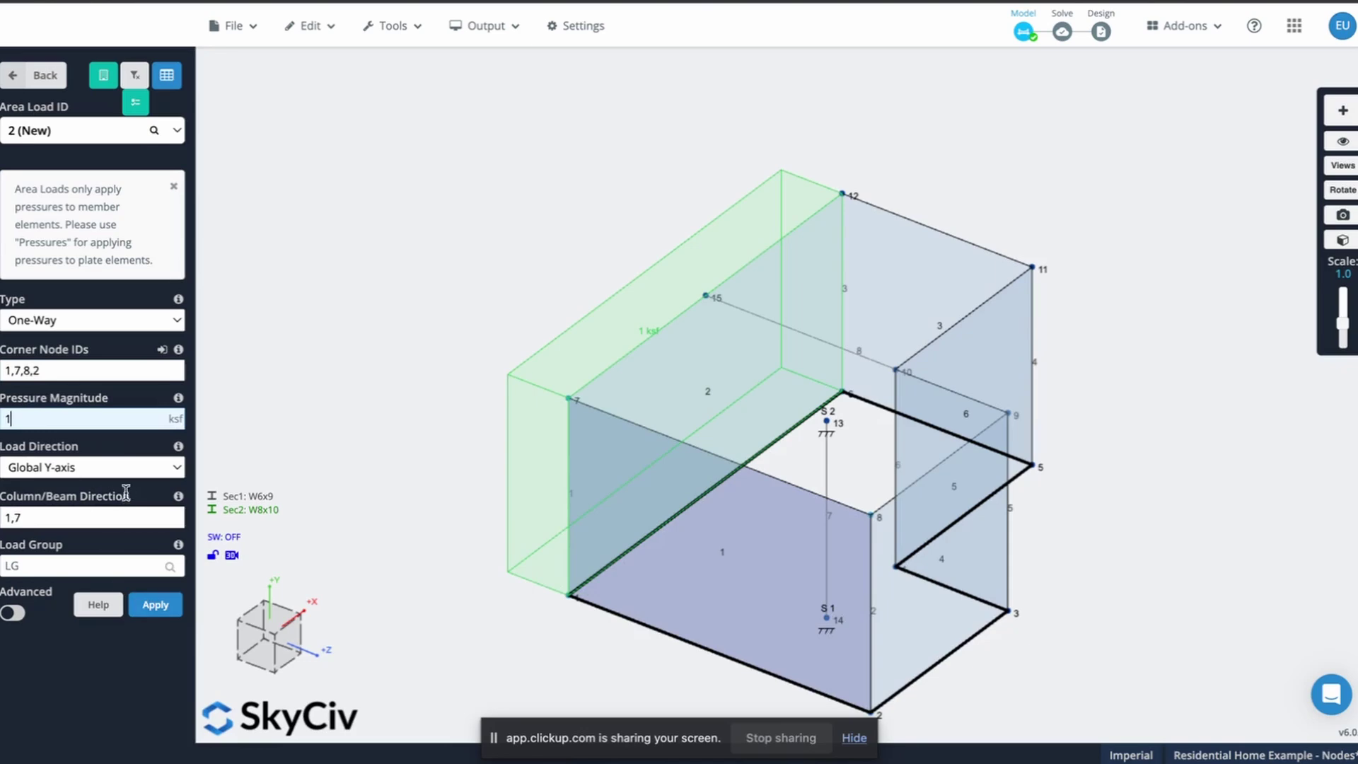
{"action": "left_click", "coordinate": [126, 468]}
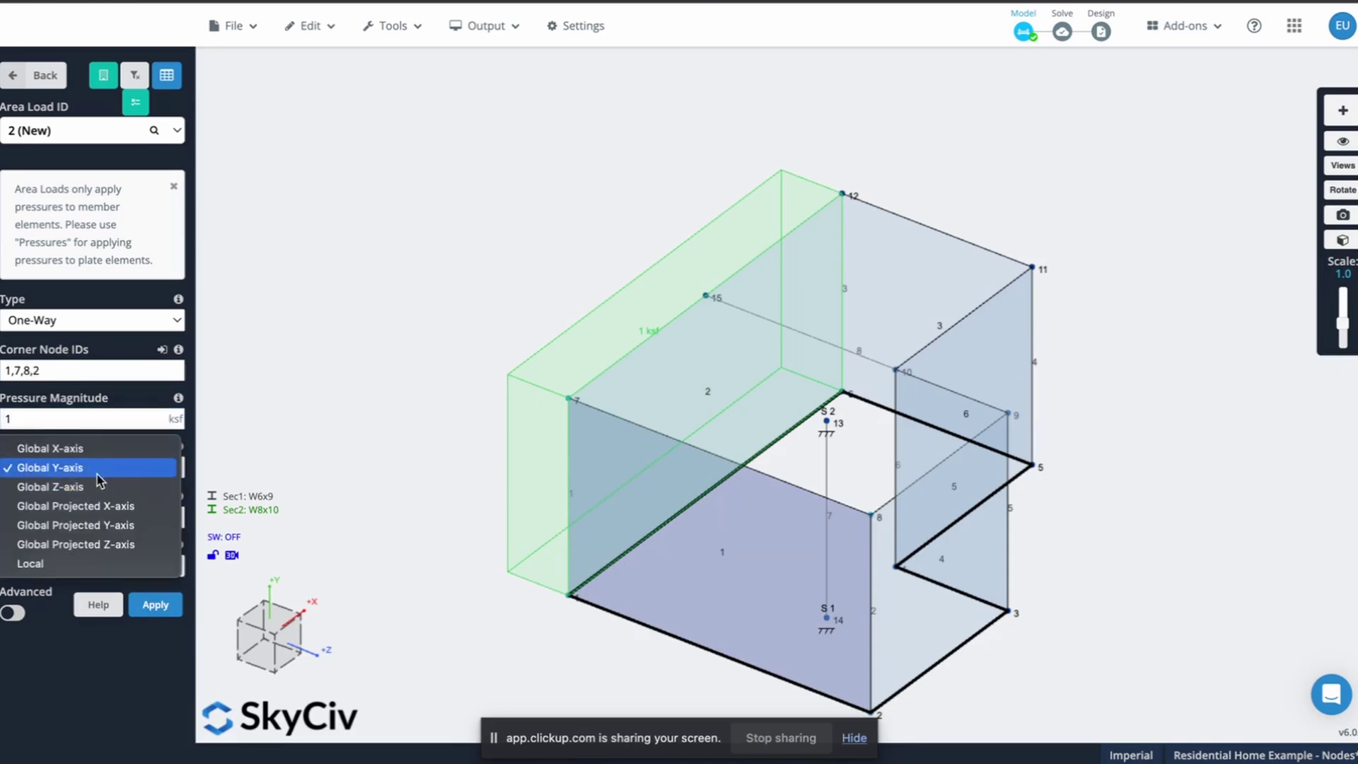
{"action": "left_click", "coordinate": [101, 451]}
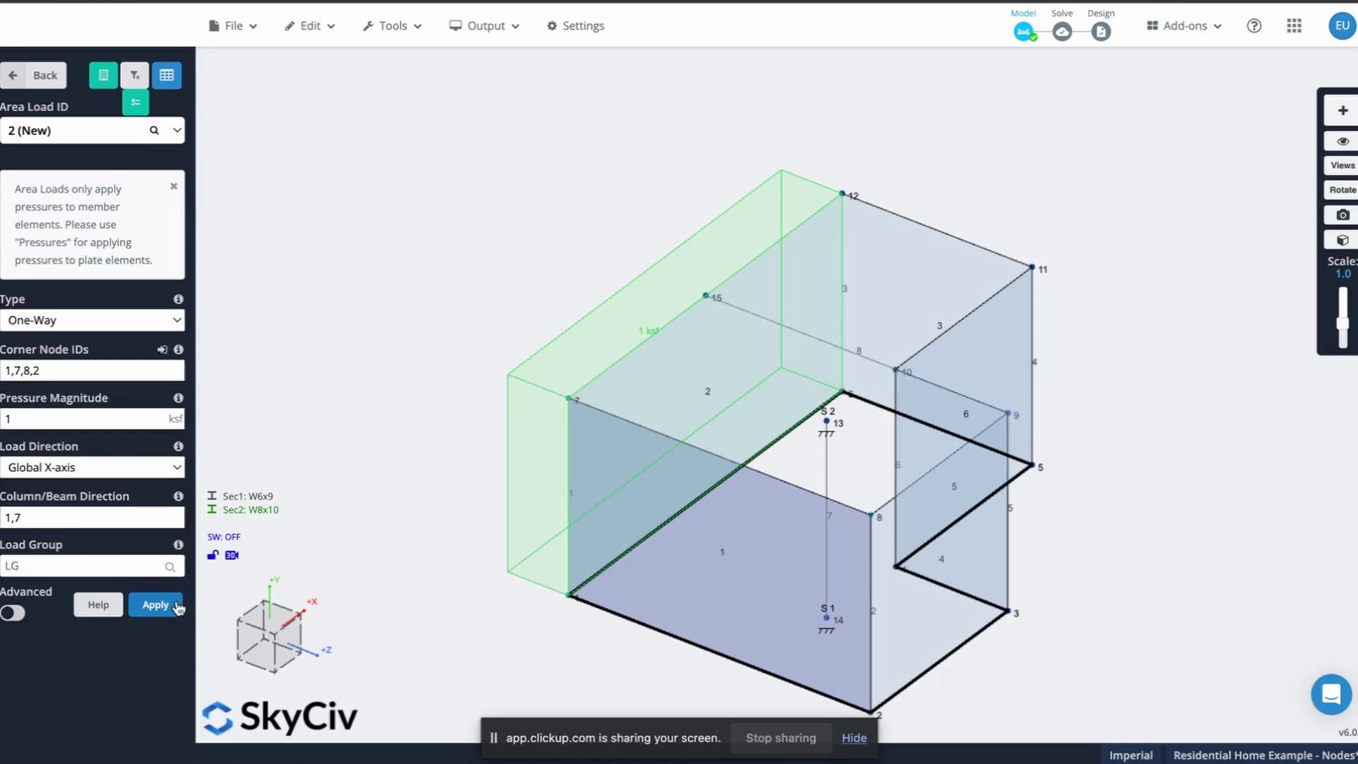
{"action": "left_click", "coordinate": [155, 604]}
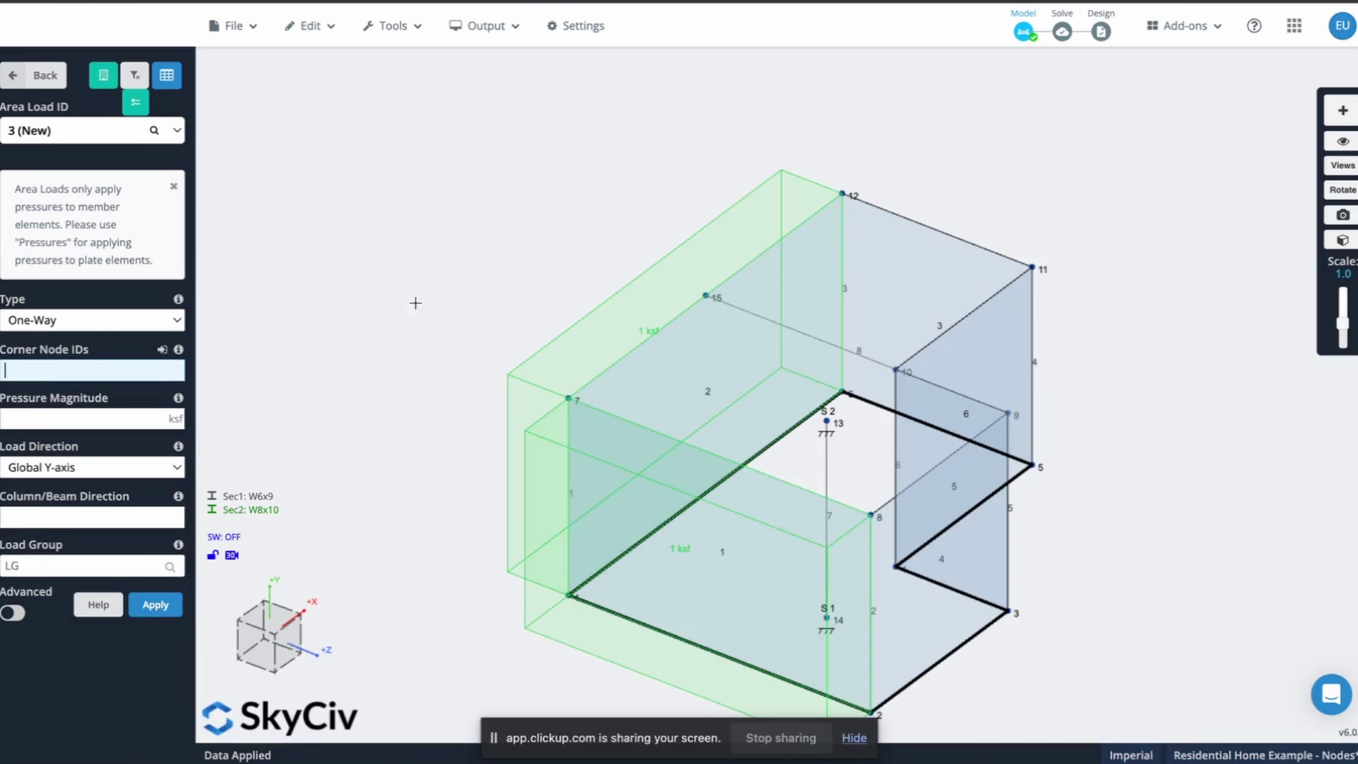
Look through the point load and distributed load inputs and examine the table of members
{"action": "left_click", "coordinate": [10, 78]}
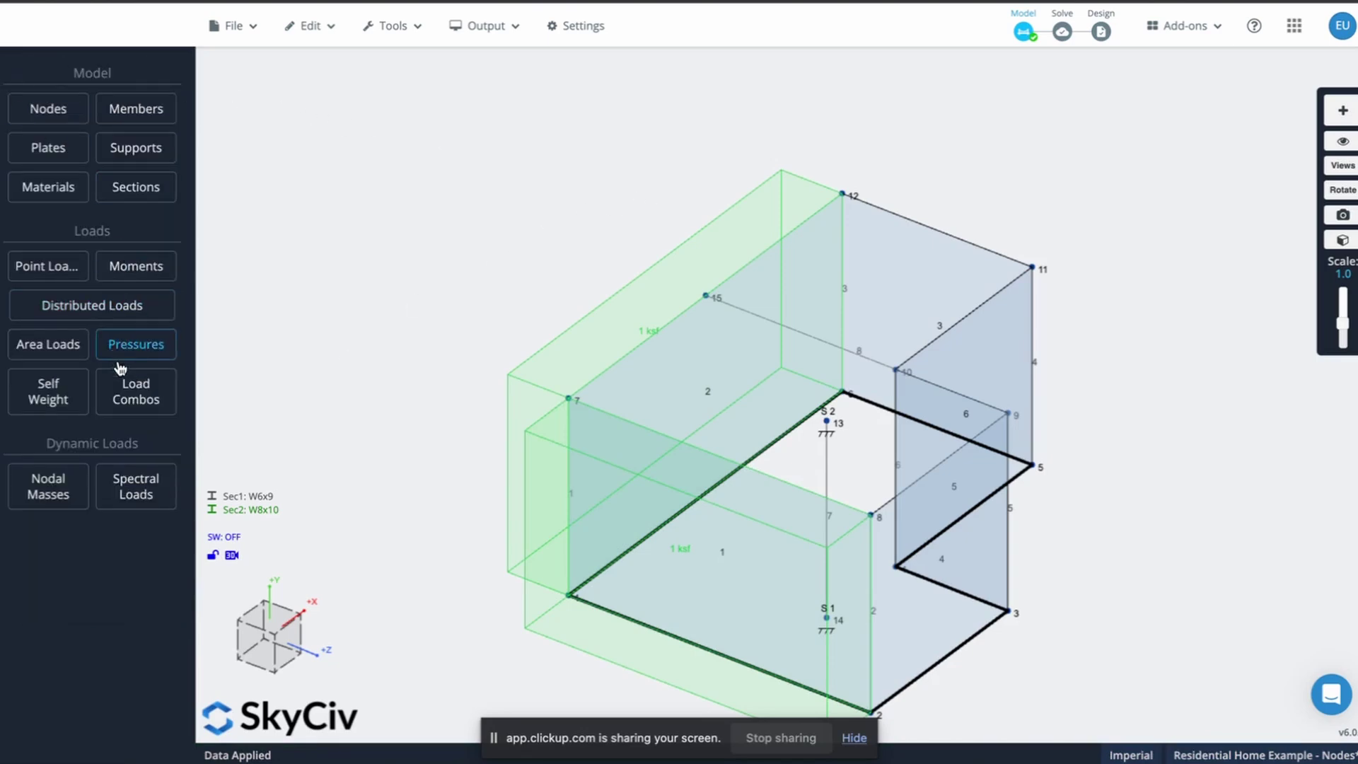
{"action": "left_click", "coordinate": [39, 267]}
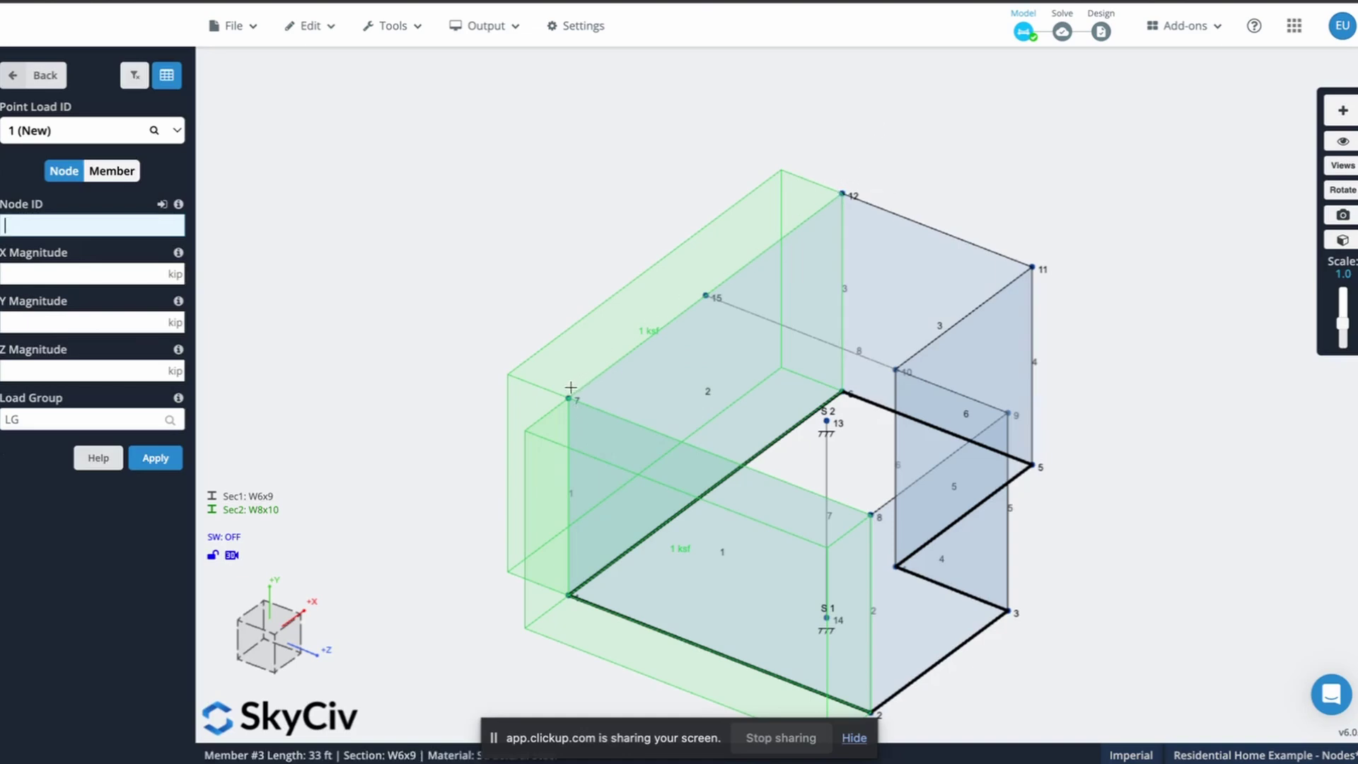
{"action": "left_click", "coordinate": [14, 78]}
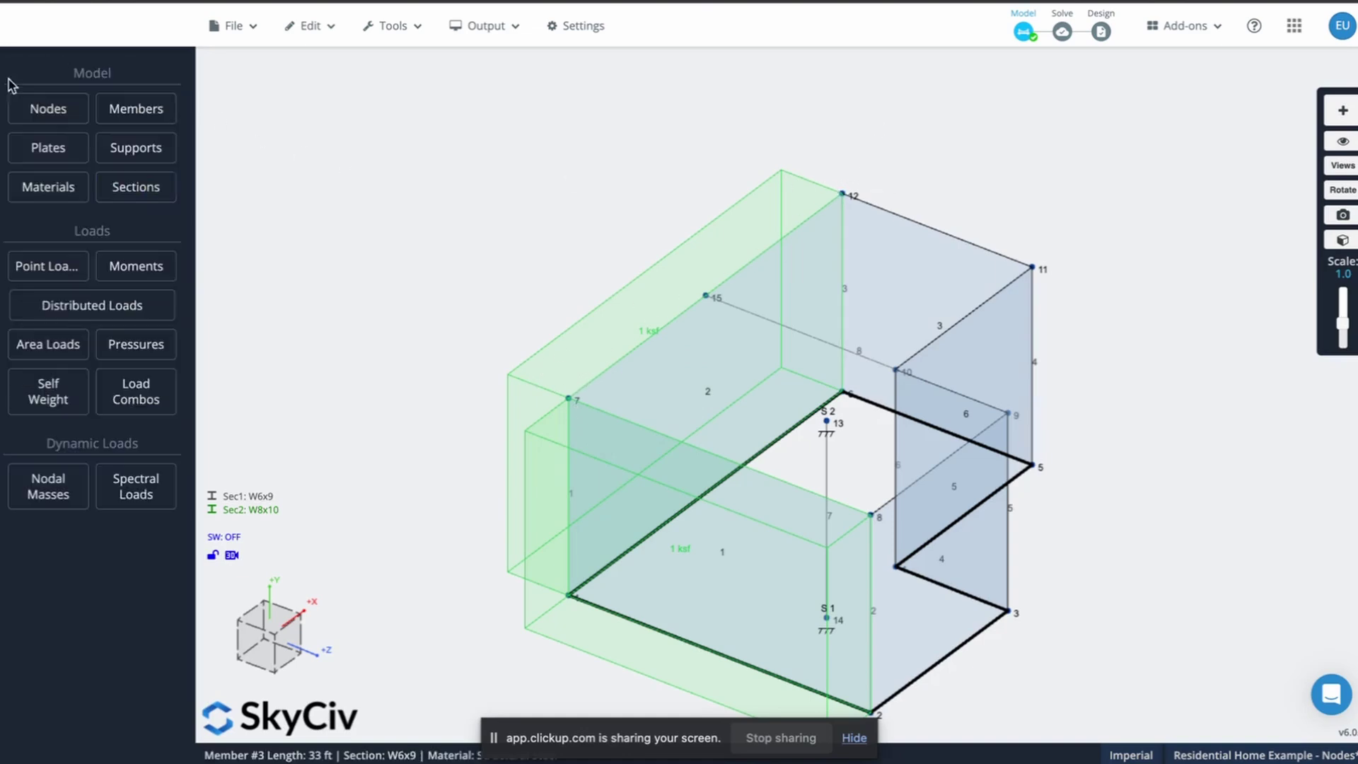
{"action": "left_click", "coordinate": [126, 315]}
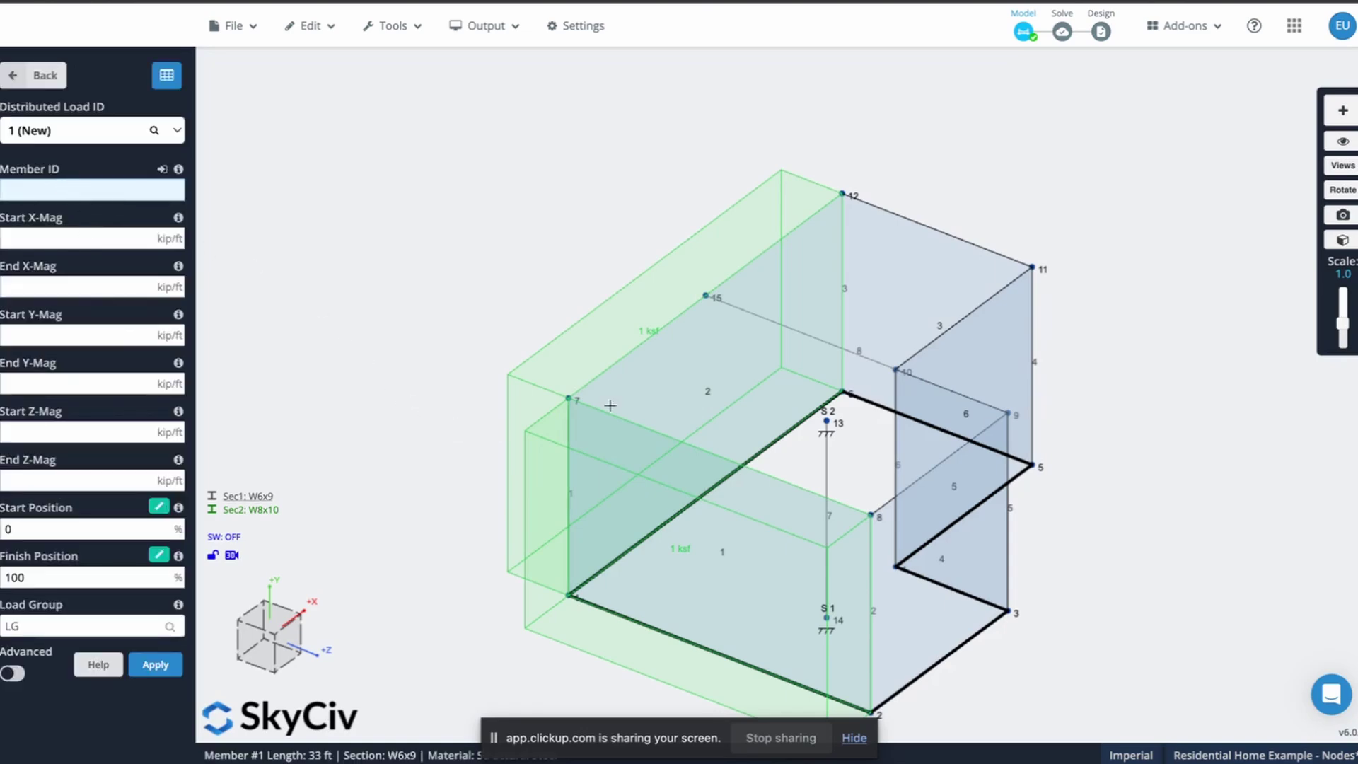
{"action": "left_click", "coordinate": [647, 340]}
{"action": "left_click", "coordinate": [10, 79]}
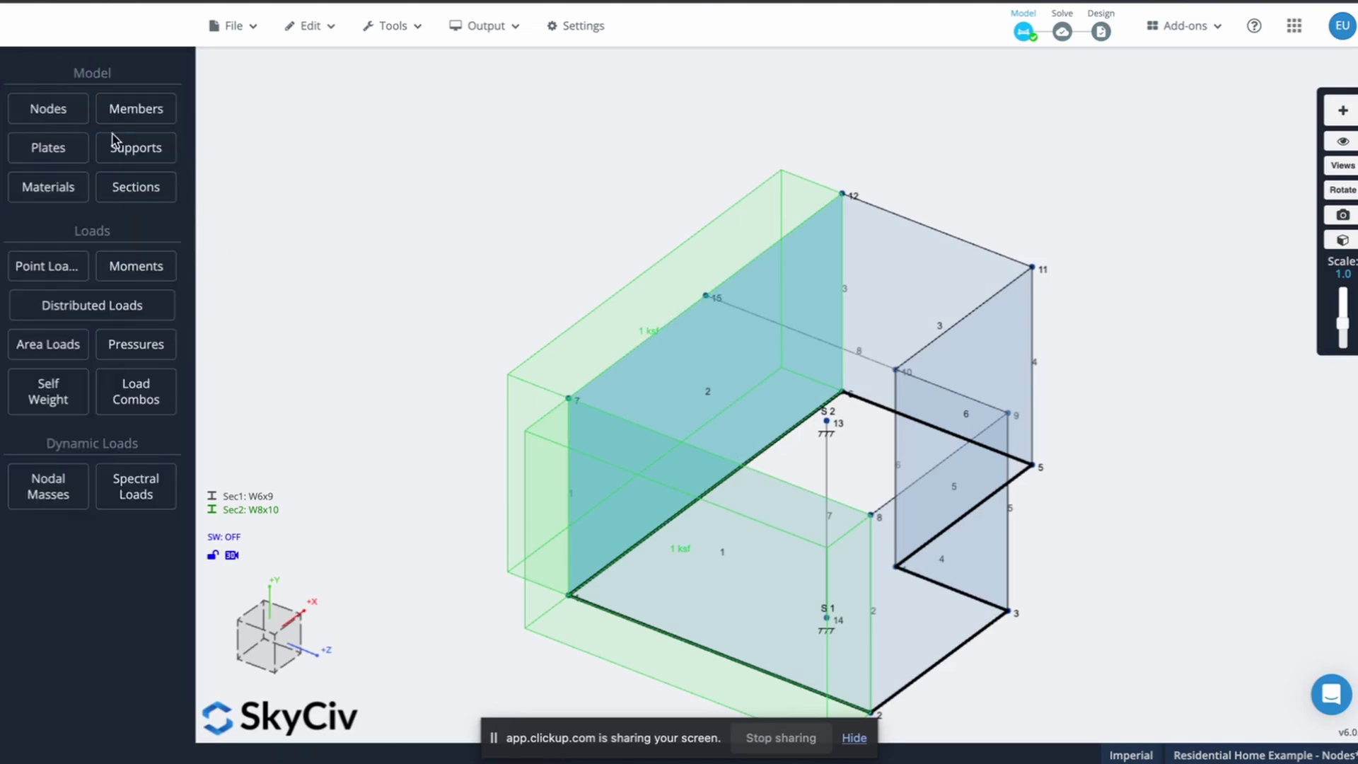
{"action": "left_click", "coordinate": [157, 109]}
{"action": "left_click", "coordinate": [164, 74]}
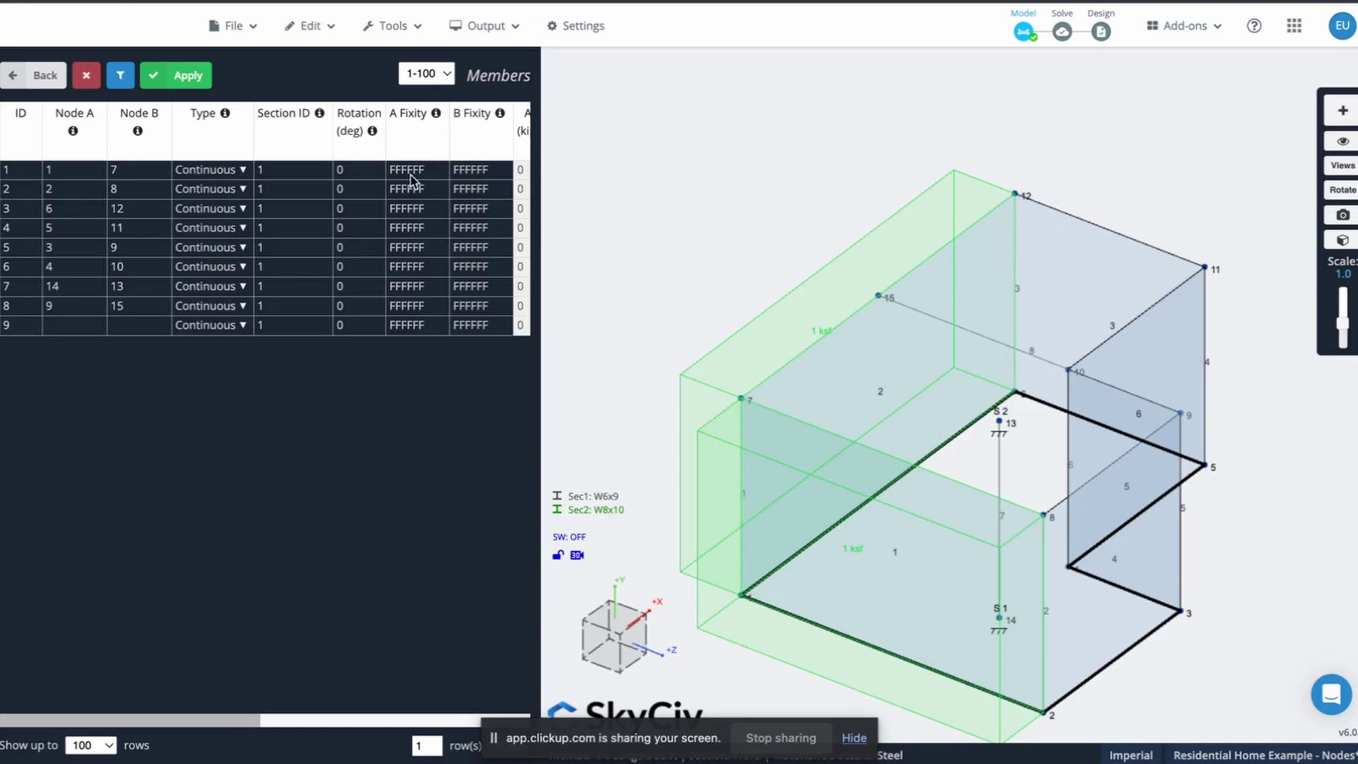
{"action": "left_click", "coordinate": [21, 84]}
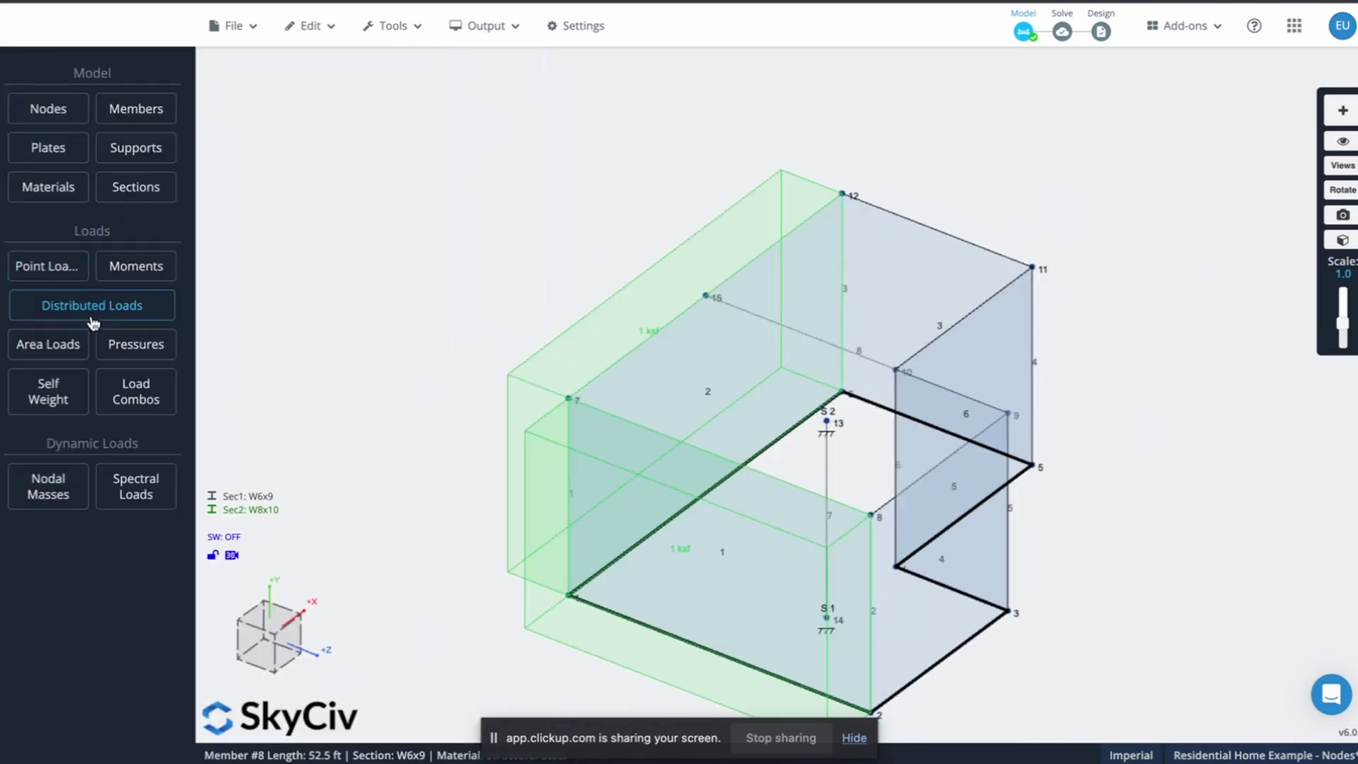
Add a point load at node 7 with a Y magnitude of 10 kip
{"action": "left_click", "coordinate": [30, 267]}
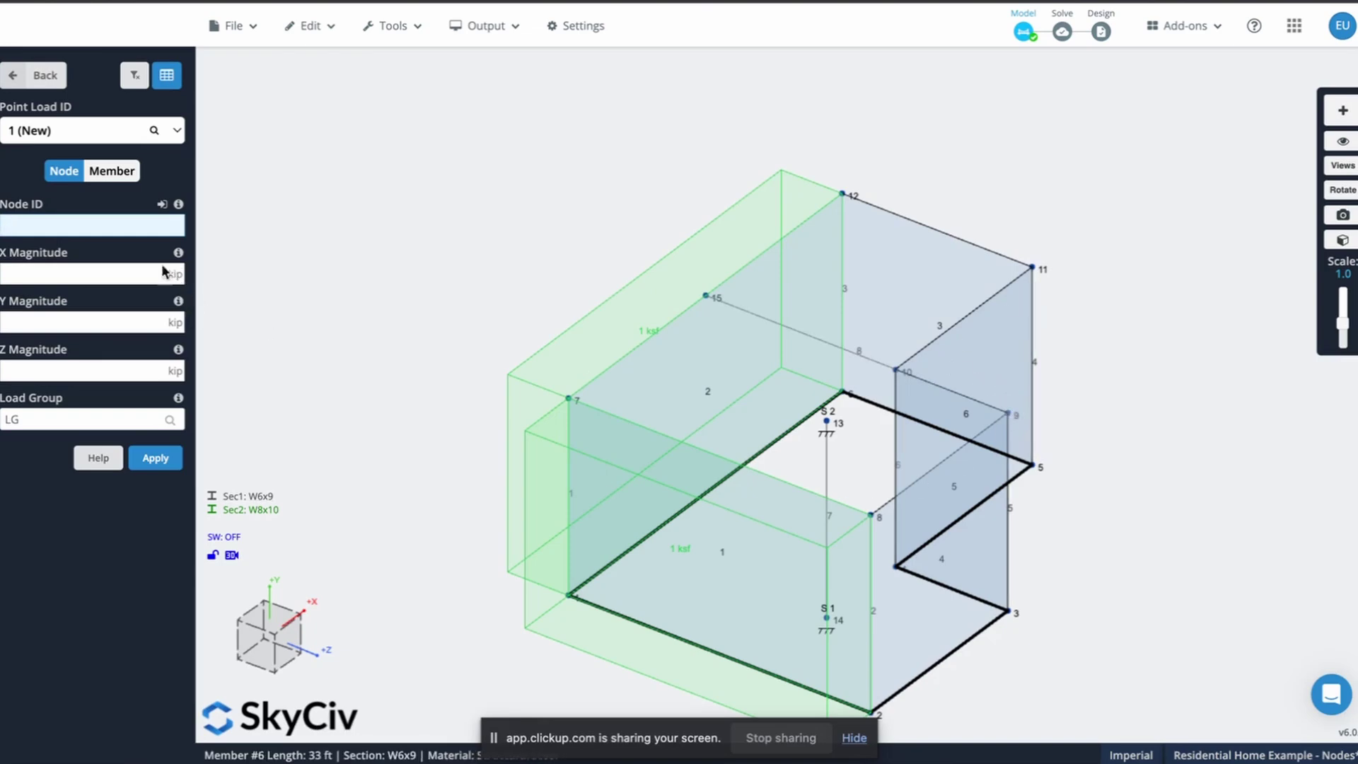
{"action": "type", "text": "7"}
{"action": "left_click", "coordinate": [69, 317]}
{"action": "type", "text": "10"}
{"action": "left_click", "coordinate": [150, 469]}
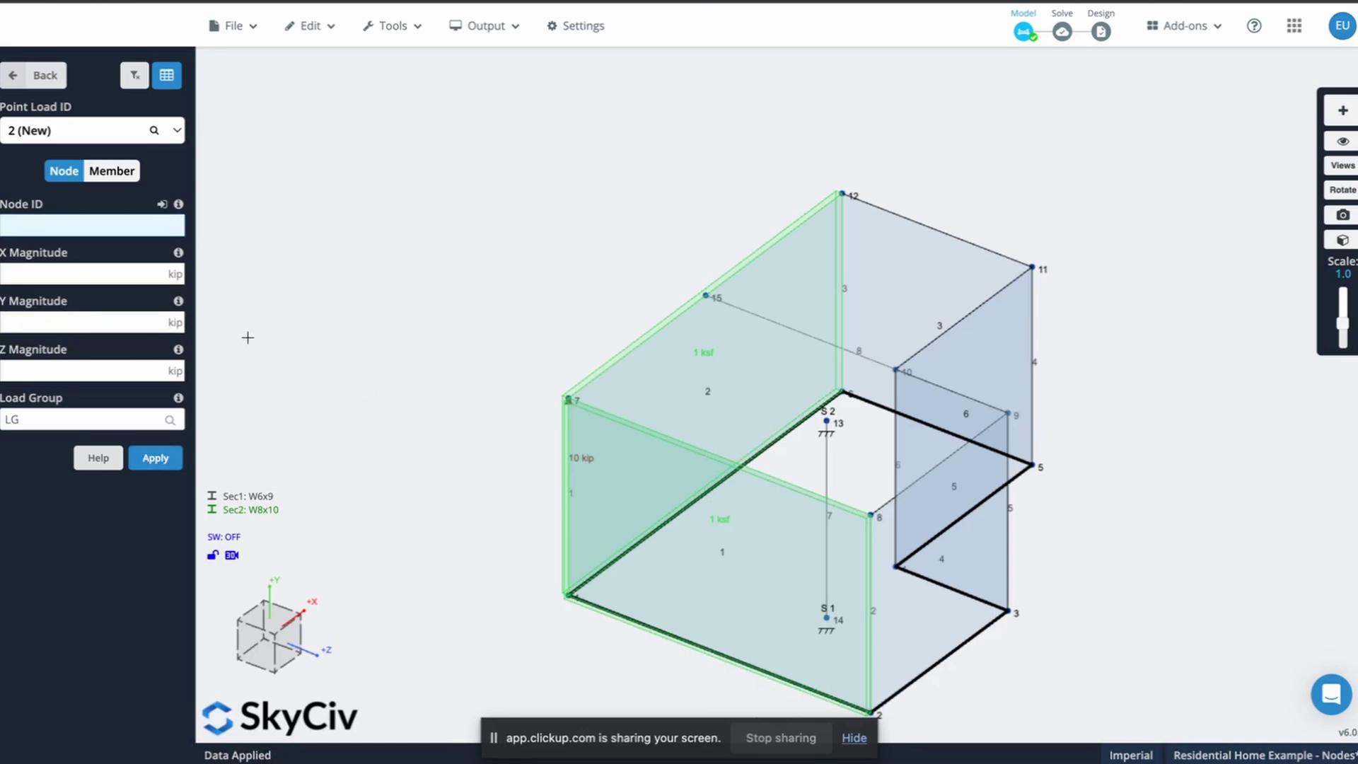
Change the Y magnitude of the point load at node 7 to -4 kip and apply it
{"action": "left_click", "coordinate": [64, 129]}
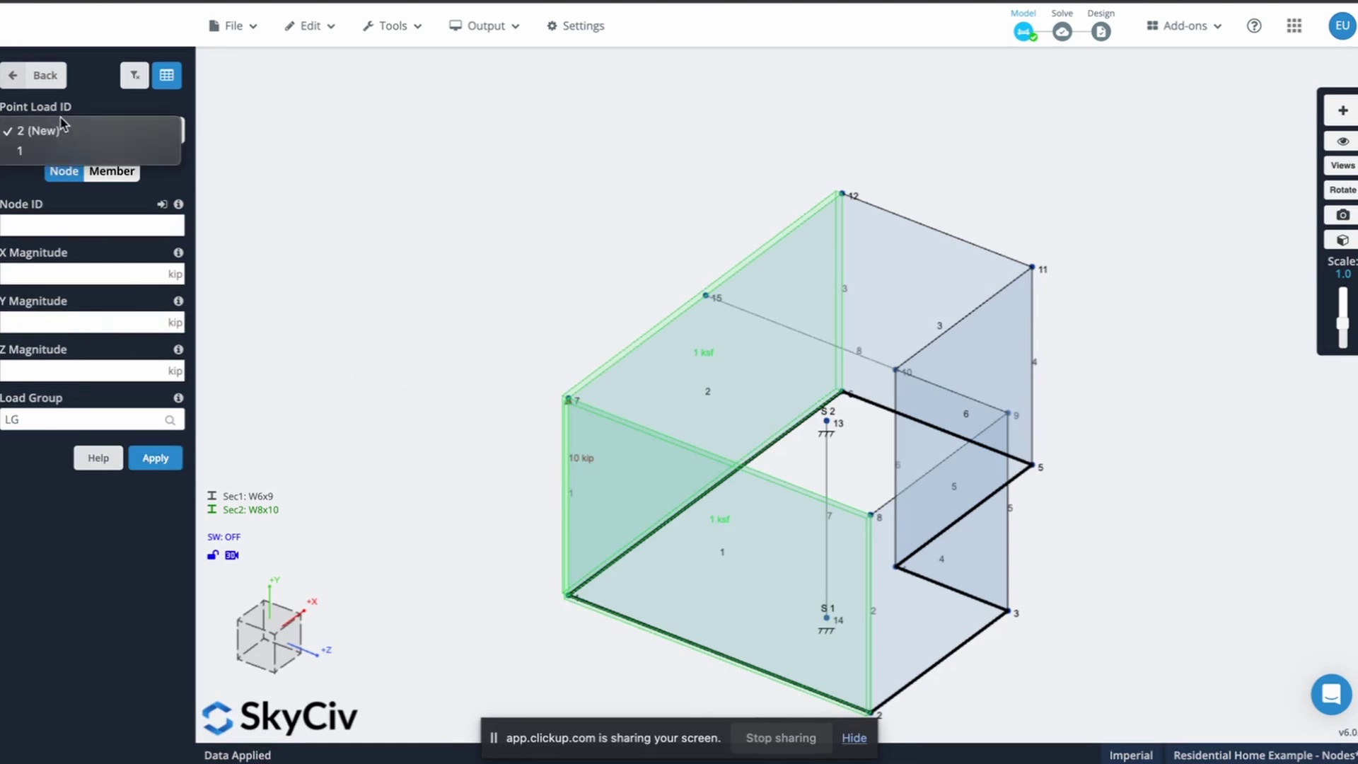
{"action": "left_click", "coordinate": [63, 150]}
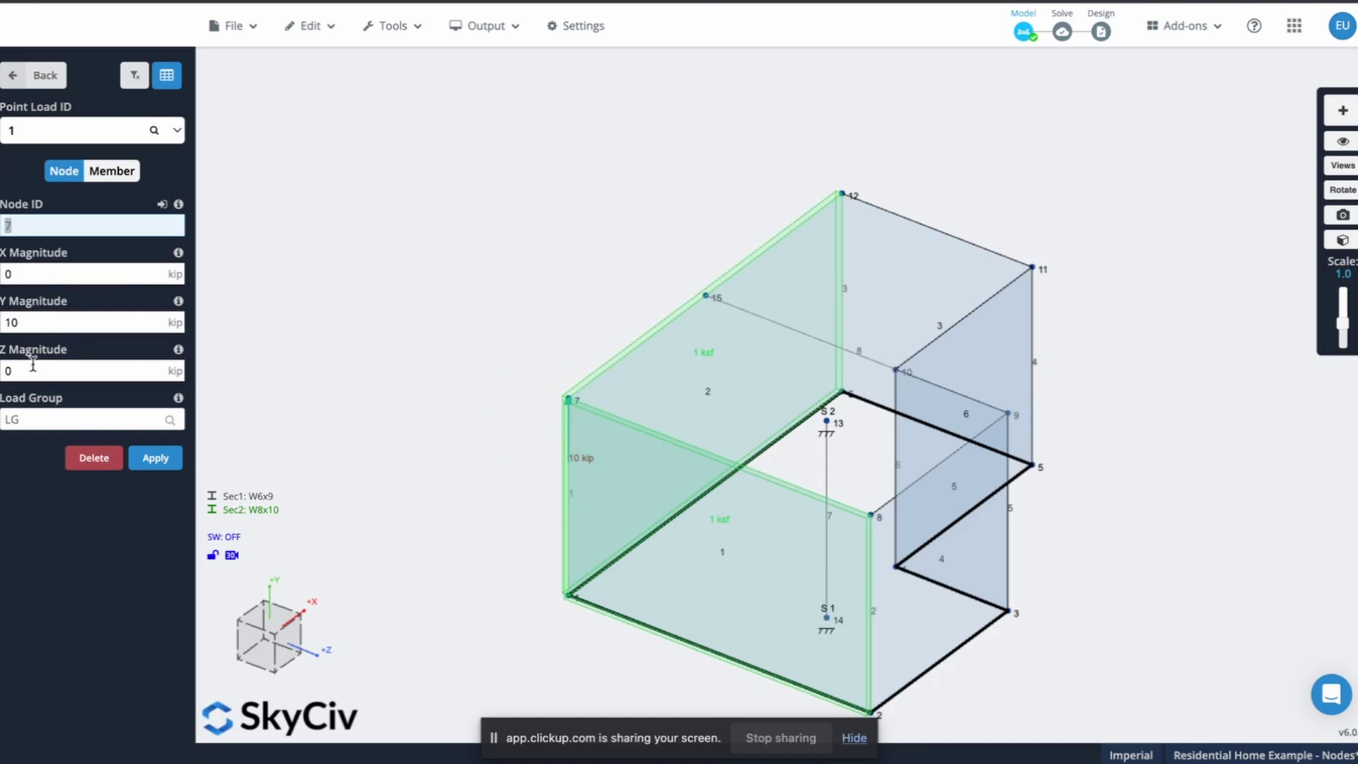
{"action": "left_click", "coordinate": [5, 322]}
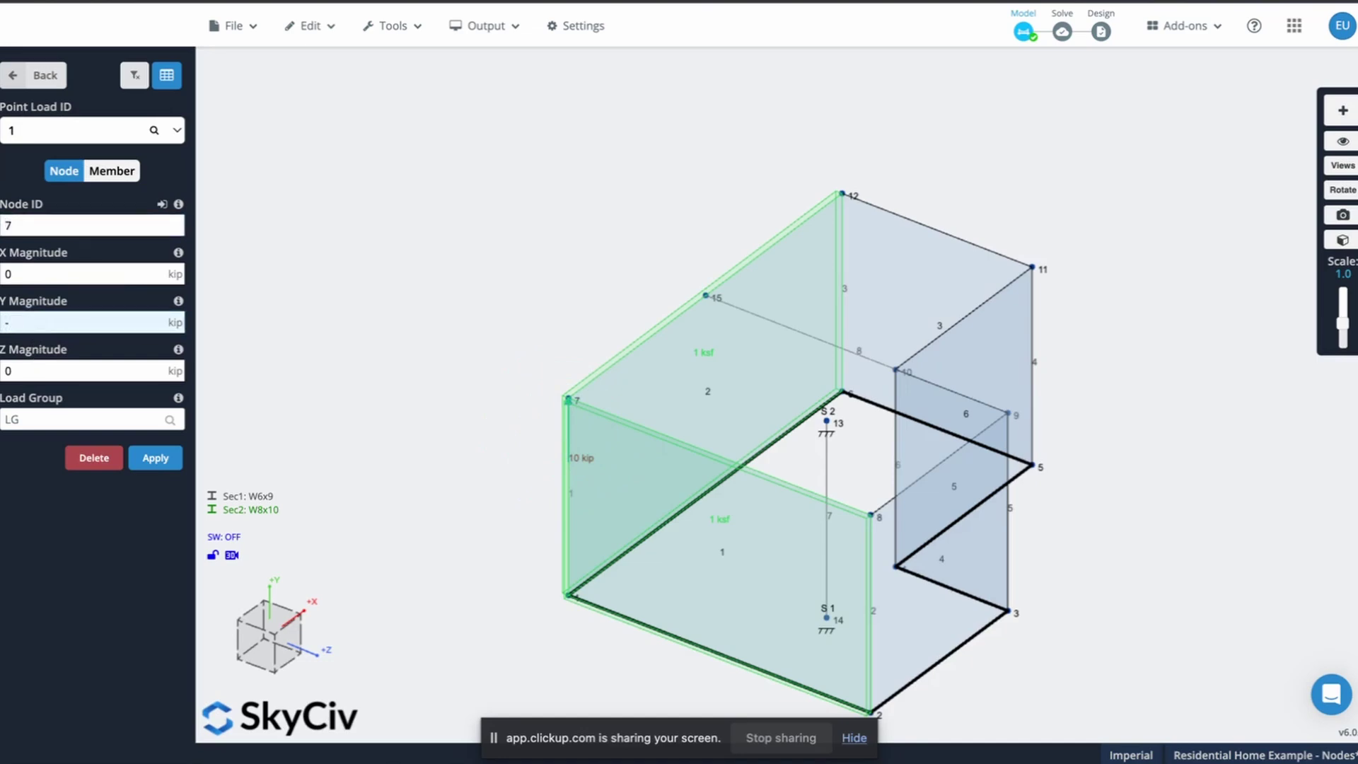
{"action": "type", "text": "-4"}
{"action": "left_click", "coordinate": [155, 458]}
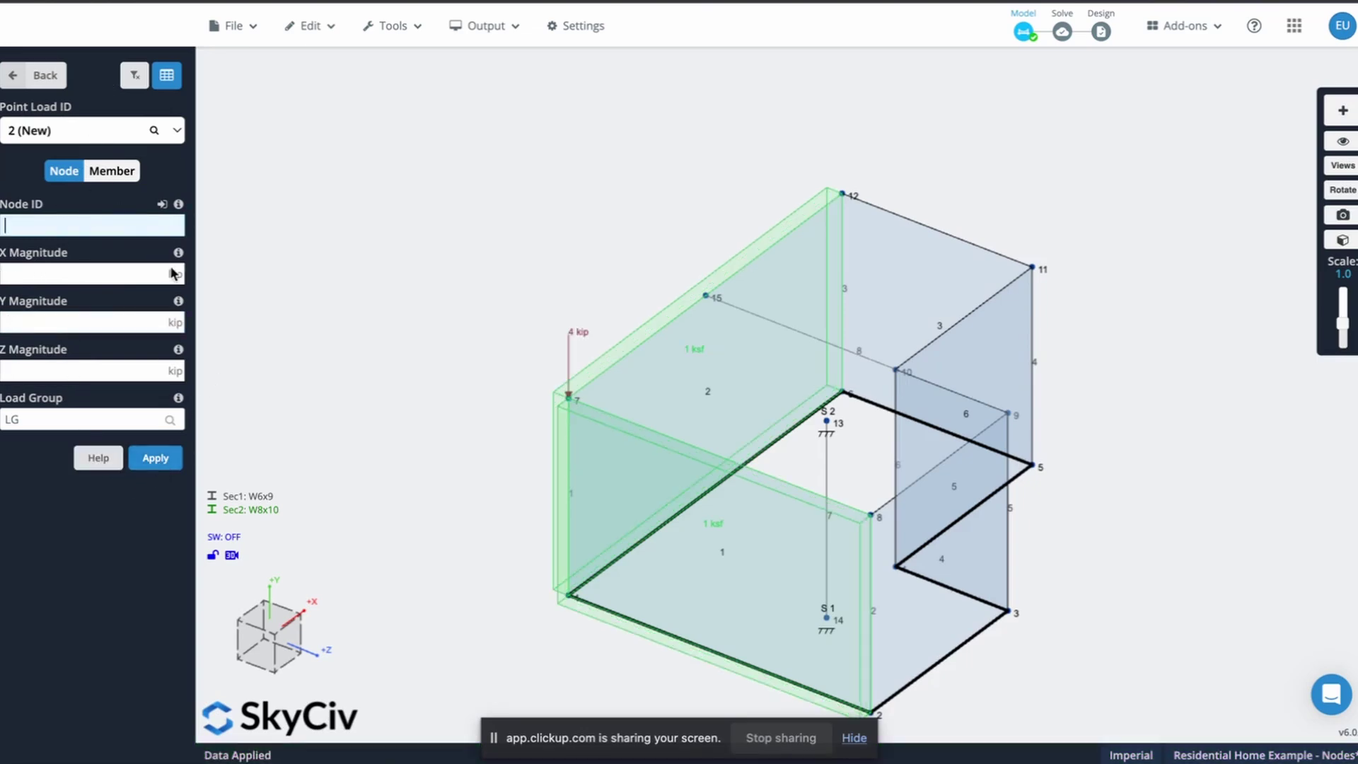
Add a point load at node 12 with a Y magnitude of -4 kip
{"action": "type", "text": "2"}
{"action": "key", "text": "Tab"}
{"action": "key", "text": "Tab"}
{"action": "type", "text": "-"}
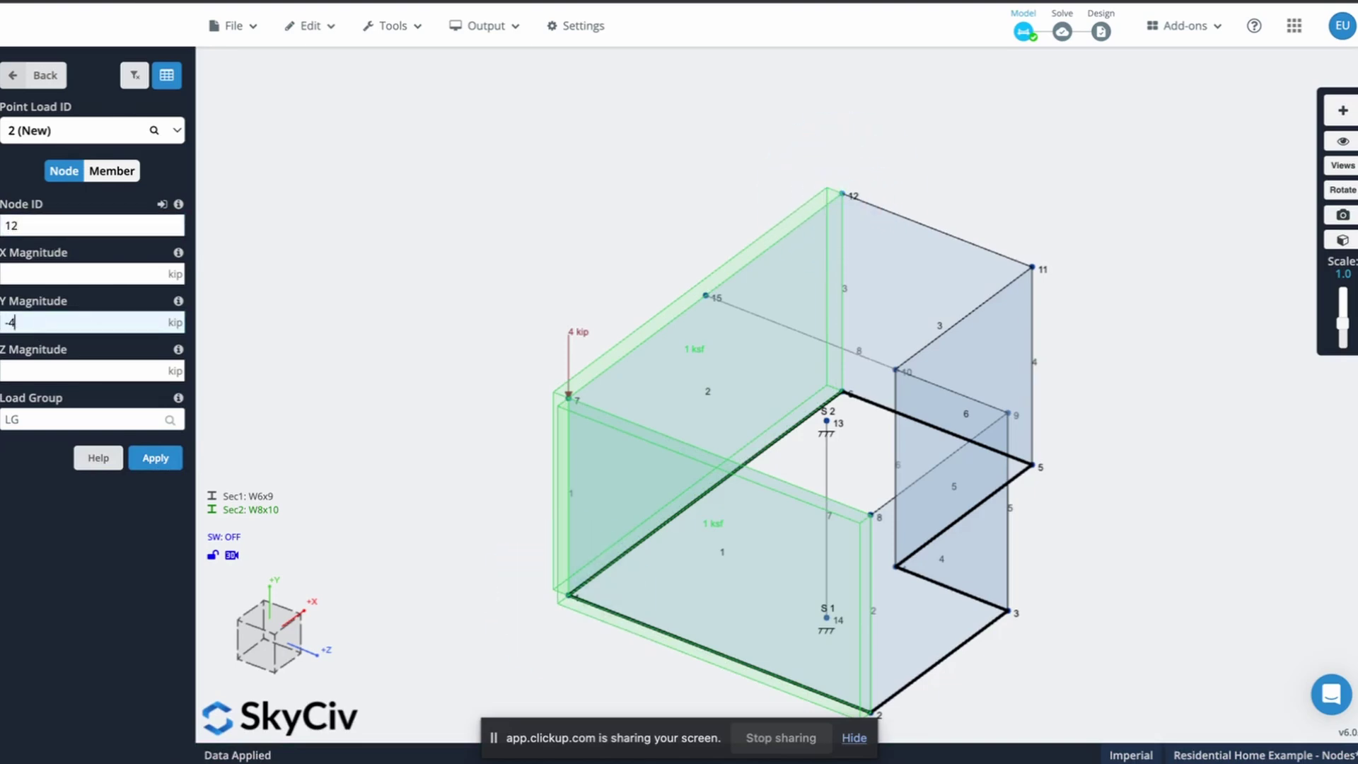
{"action": "type", "text": "4"}
{"action": "left_click", "coordinate": [159, 456]}
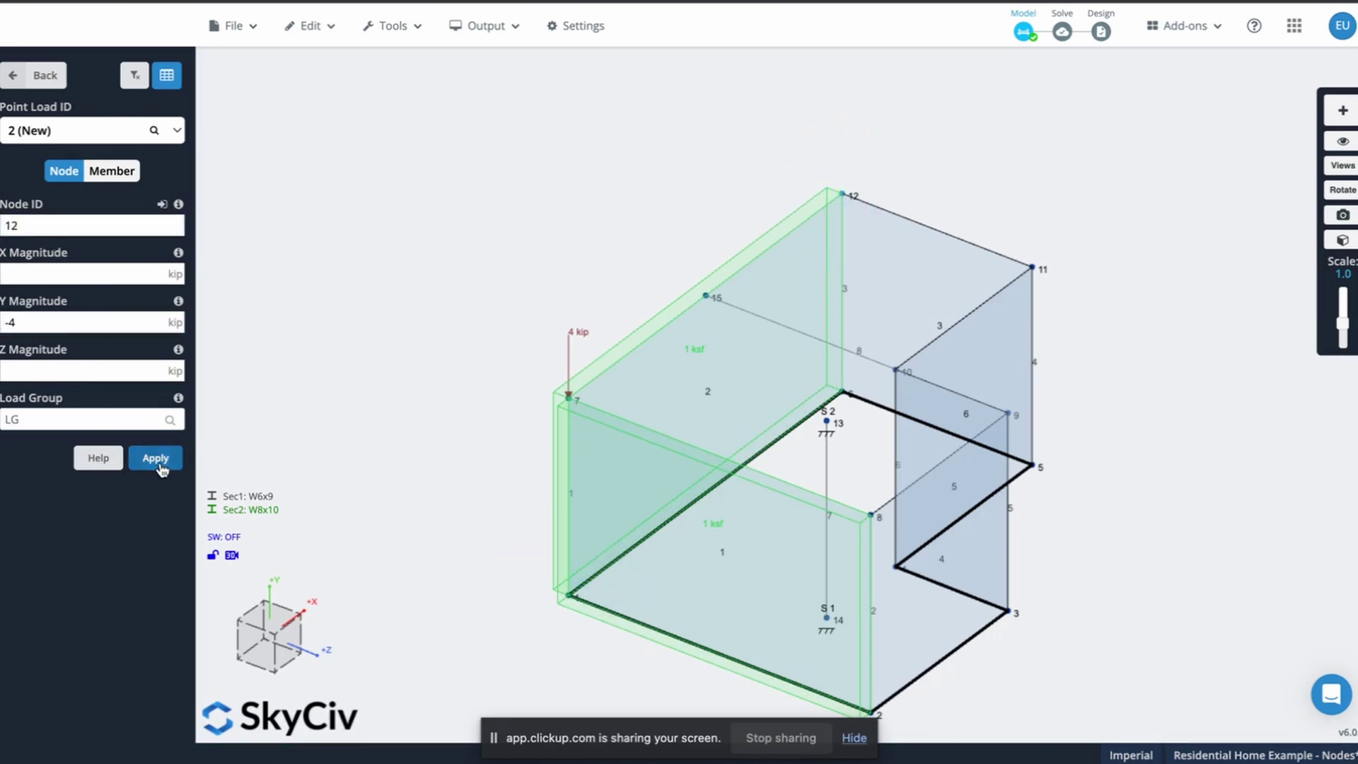
Add a point load at node 11 with a Y magnitude of -4 kip
{"action": "type", "text": "11"}
{"action": "key", "text": "Tab"}
{"action": "key", "text": "Tab"}
{"action": "type", "text": "-4"}
{"action": "left_click", "coordinate": [156, 457]}
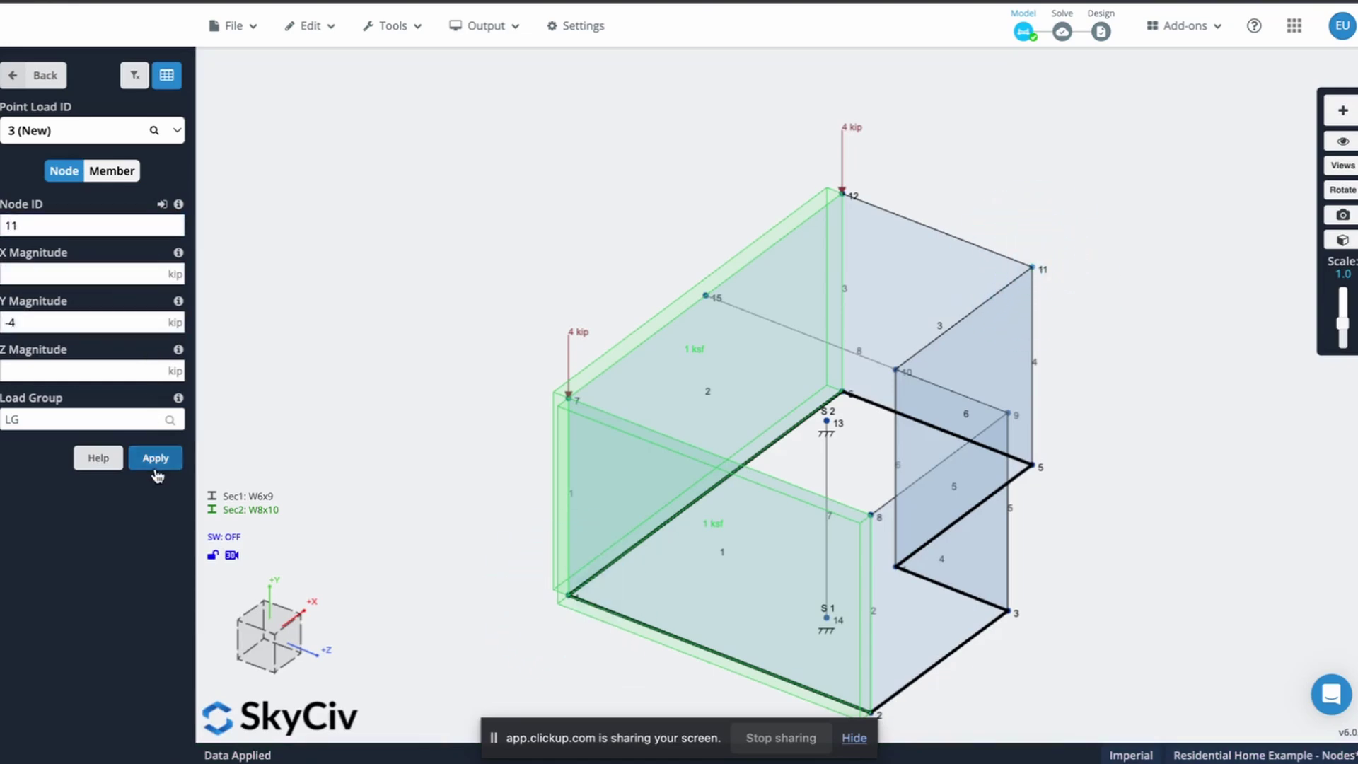
Try to add a -4 kip Y point load at node 10 in load group LG through the point loads table
{"action": "left_click", "coordinate": [167, 75]}
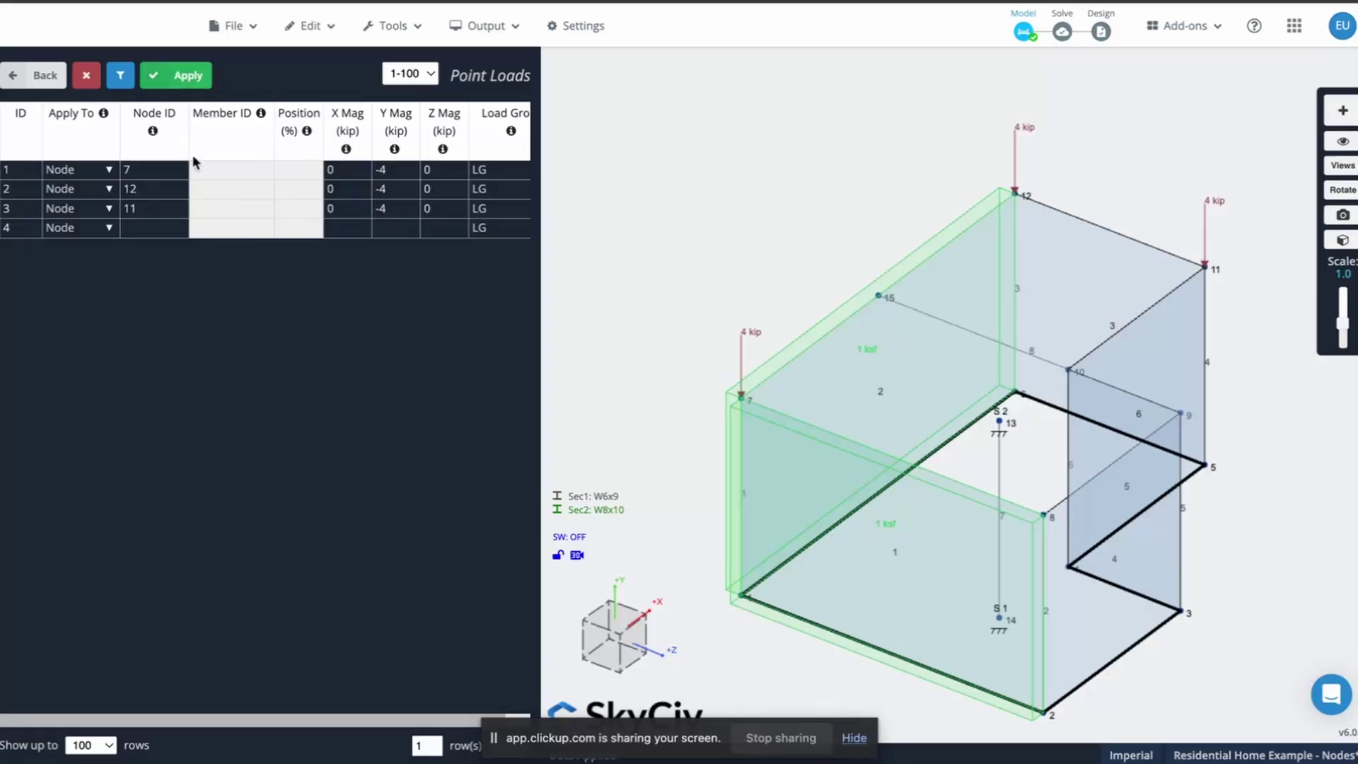
{"action": "left_click", "coordinate": [150, 234]}
{"action": "type", "text": "10"}
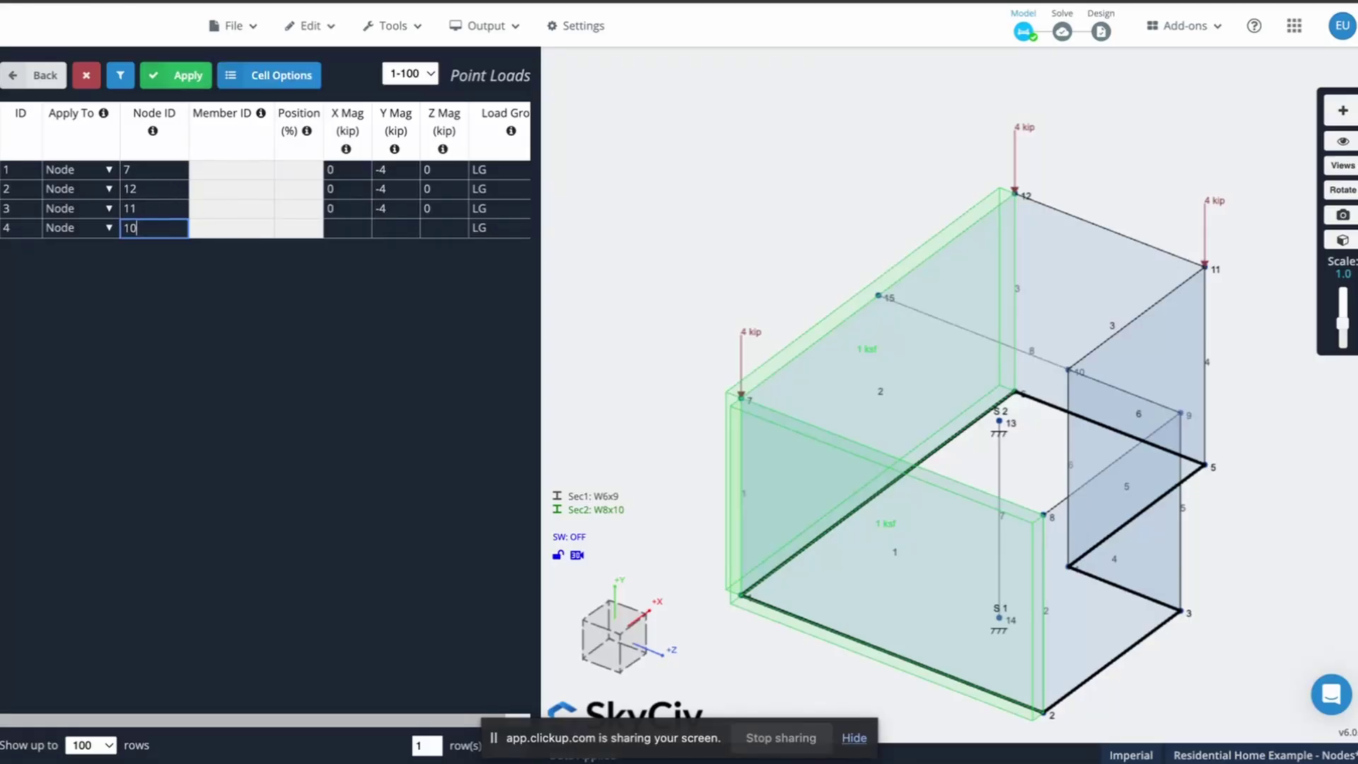
{"action": "key", "text": "Tab"}
{"action": "key", "text": "Tab"}
{"action": "key", "text": "Tab"}
{"action": "key", "text": "Tab"}
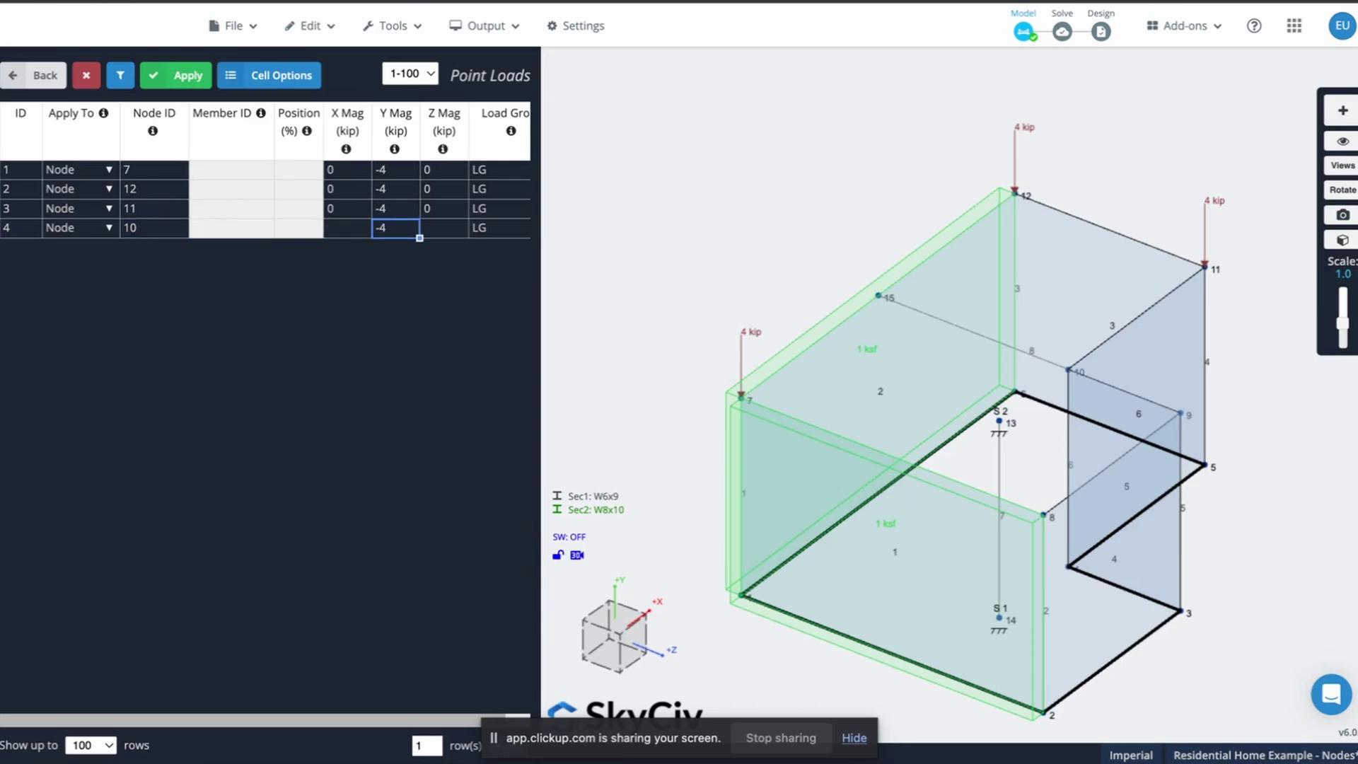
{"action": "key", "text": "Tab"}
{"action": "key", "text": "Tab"}
{"action": "type", "text": "LG"}
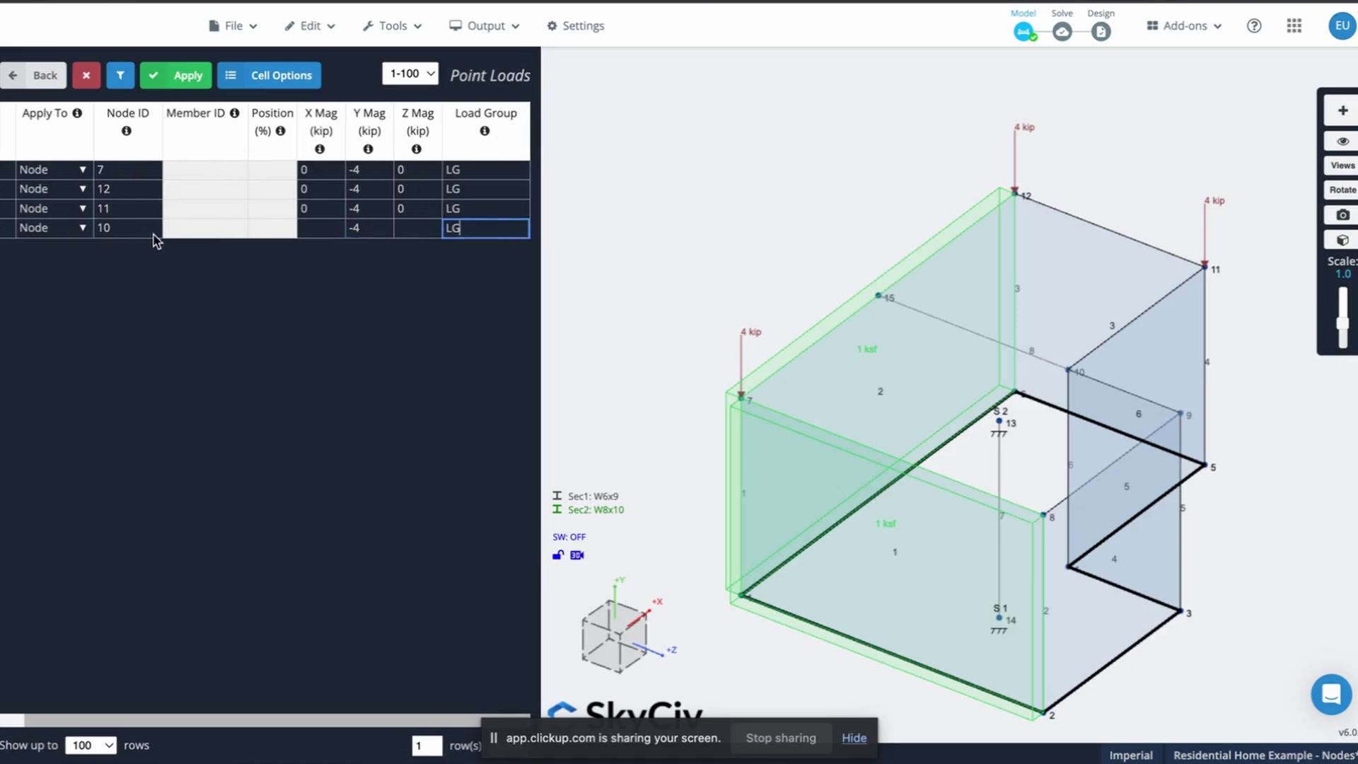
{"action": "left_click", "coordinate": [200, 79]}
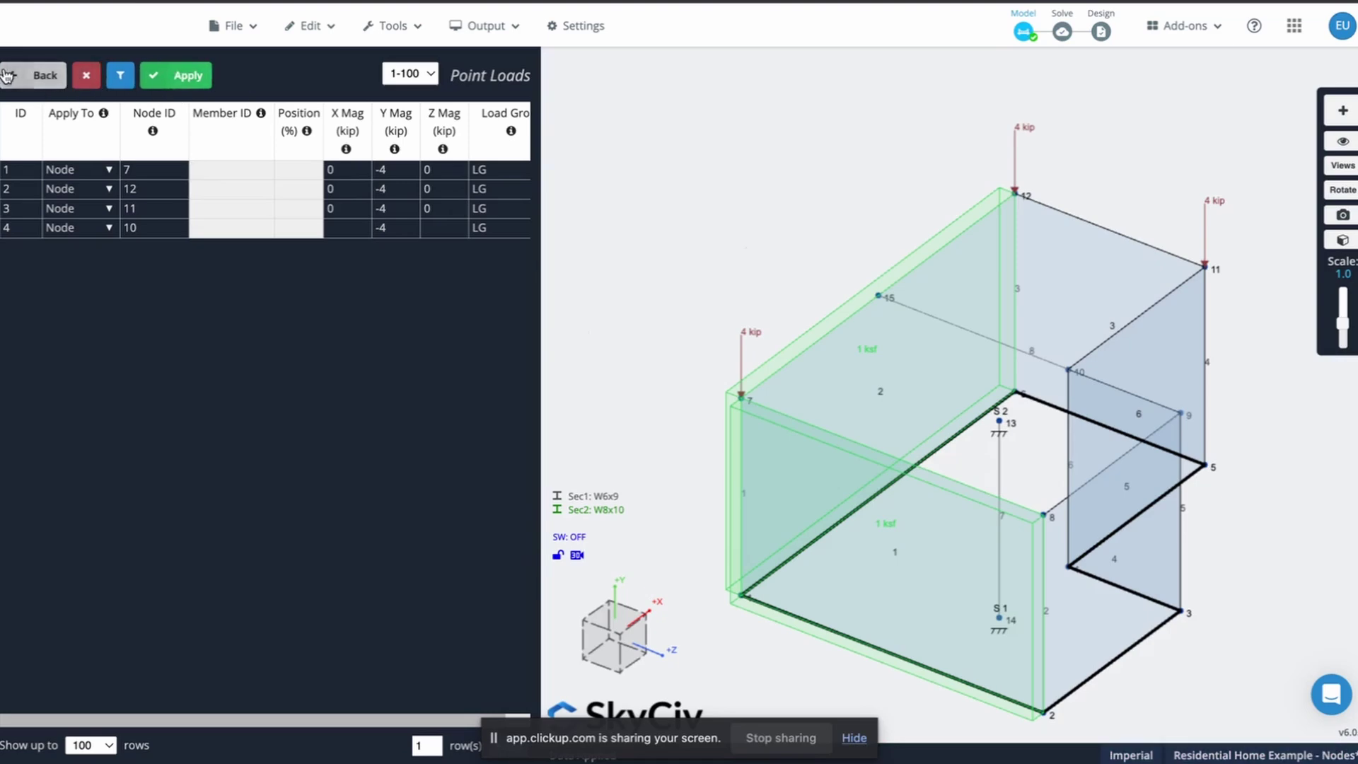
{"action": "left_click", "coordinate": [42, 75]}
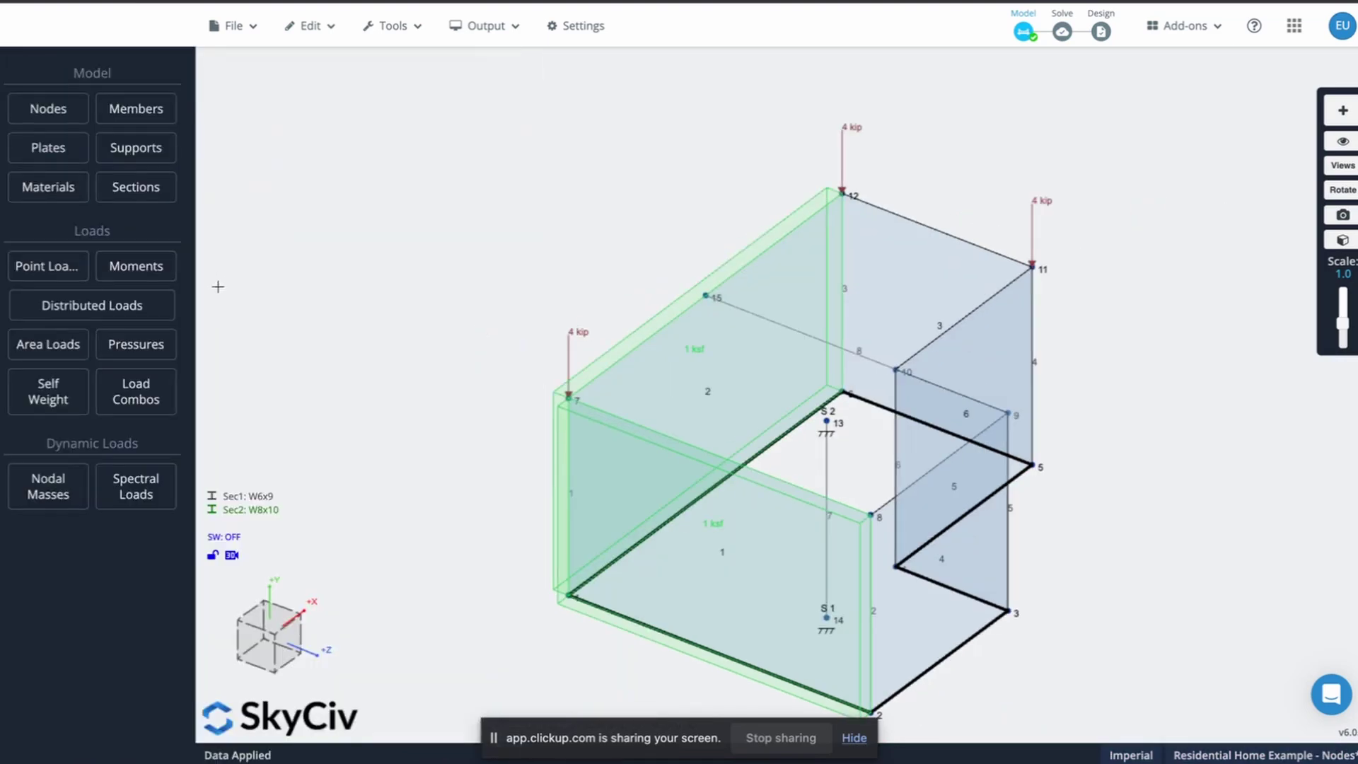
Add a point load at node 10 with a Y magnitude of -4 kip using the single-load form
{"action": "left_click", "coordinate": [65, 267]}
{"action": "type", "text": "10"}
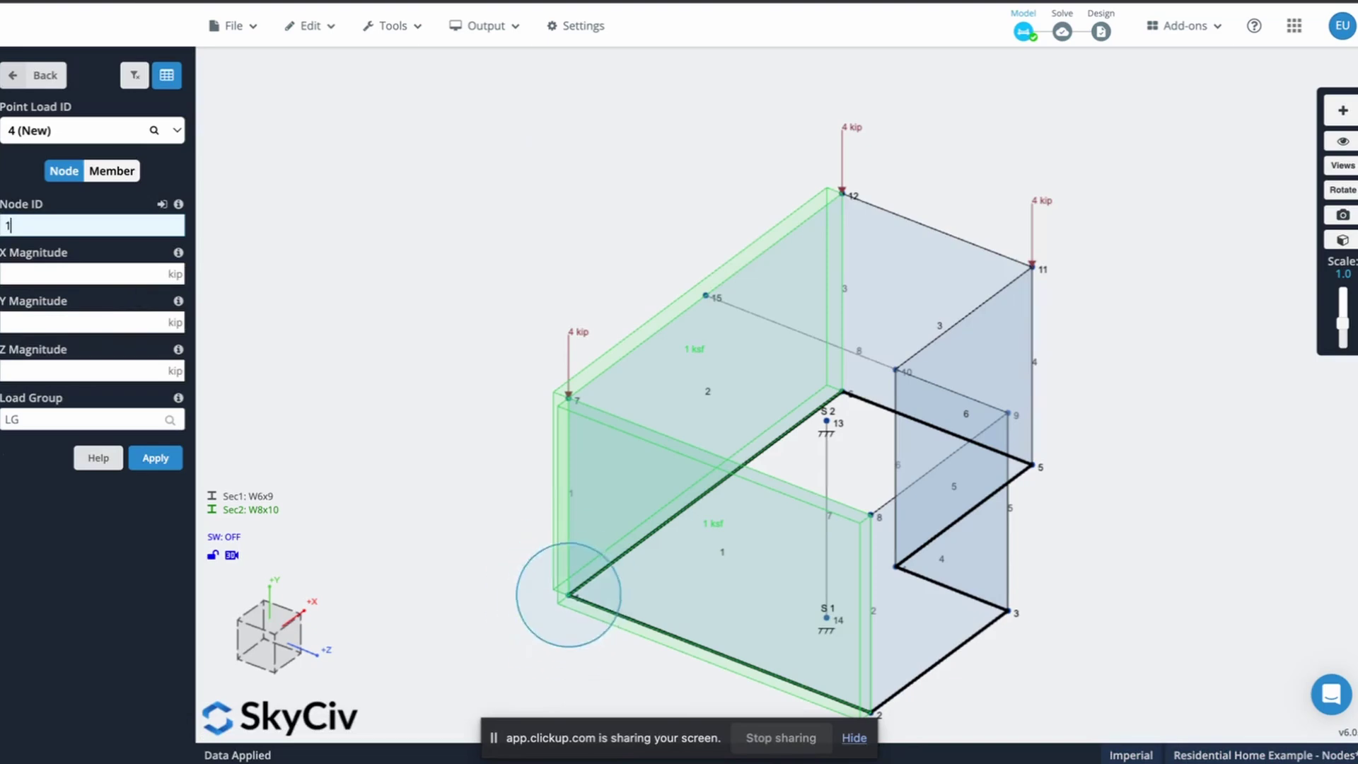
{"action": "left_click", "coordinate": [96, 322]}
{"action": "type", "text": "-4"}
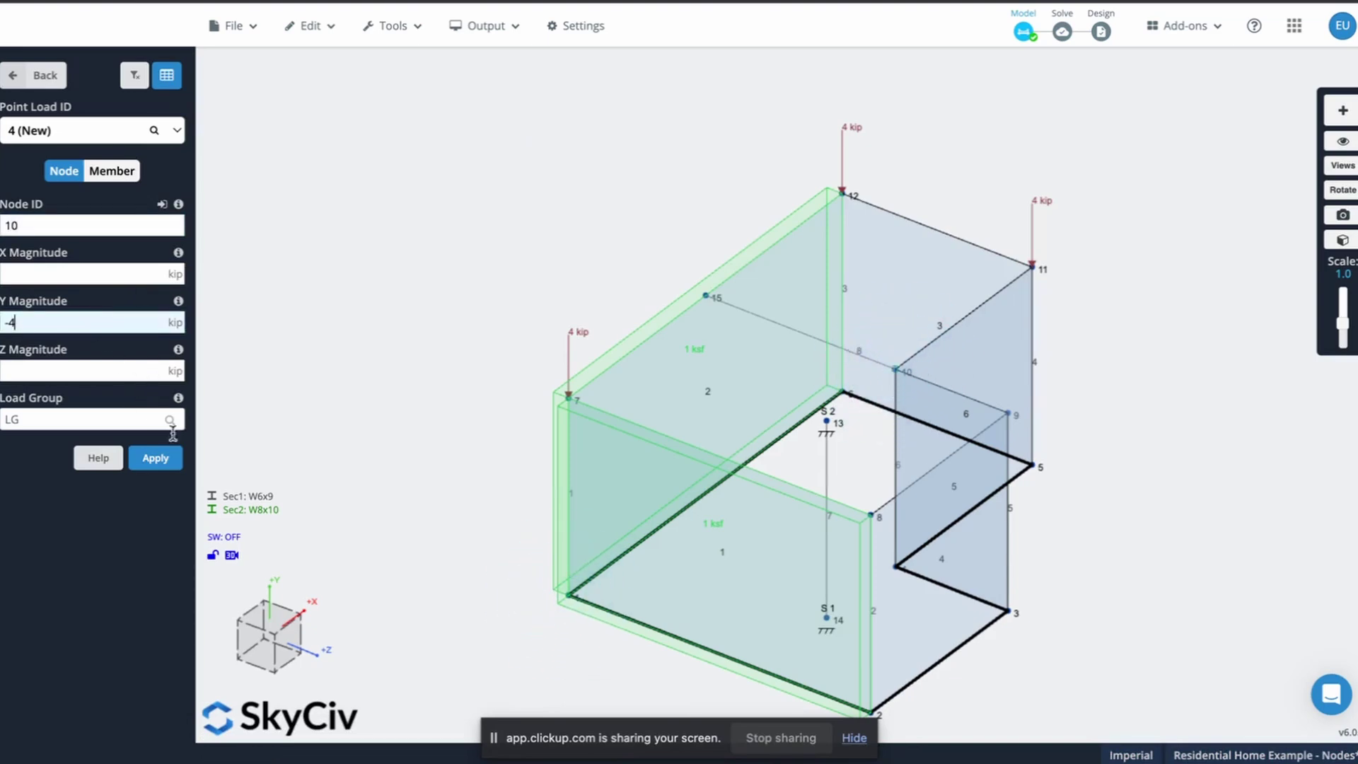
{"action": "left_click", "coordinate": [155, 458]}
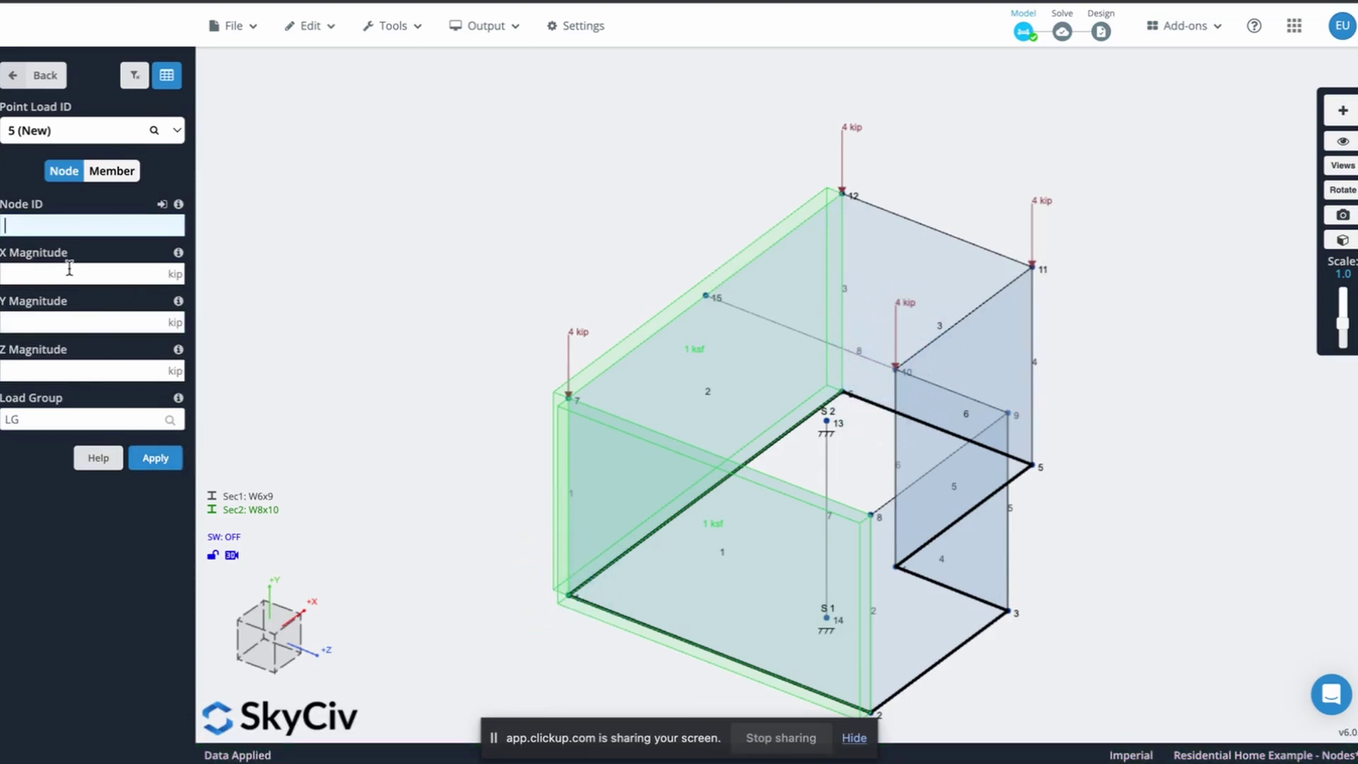
Add a point load at node 9 with a Y magnitude of -4 kip
{"action": "type", "text": "9"}
{"action": "left_click", "coordinate": [91, 323]}
{"action": "type", "text": "-4"}
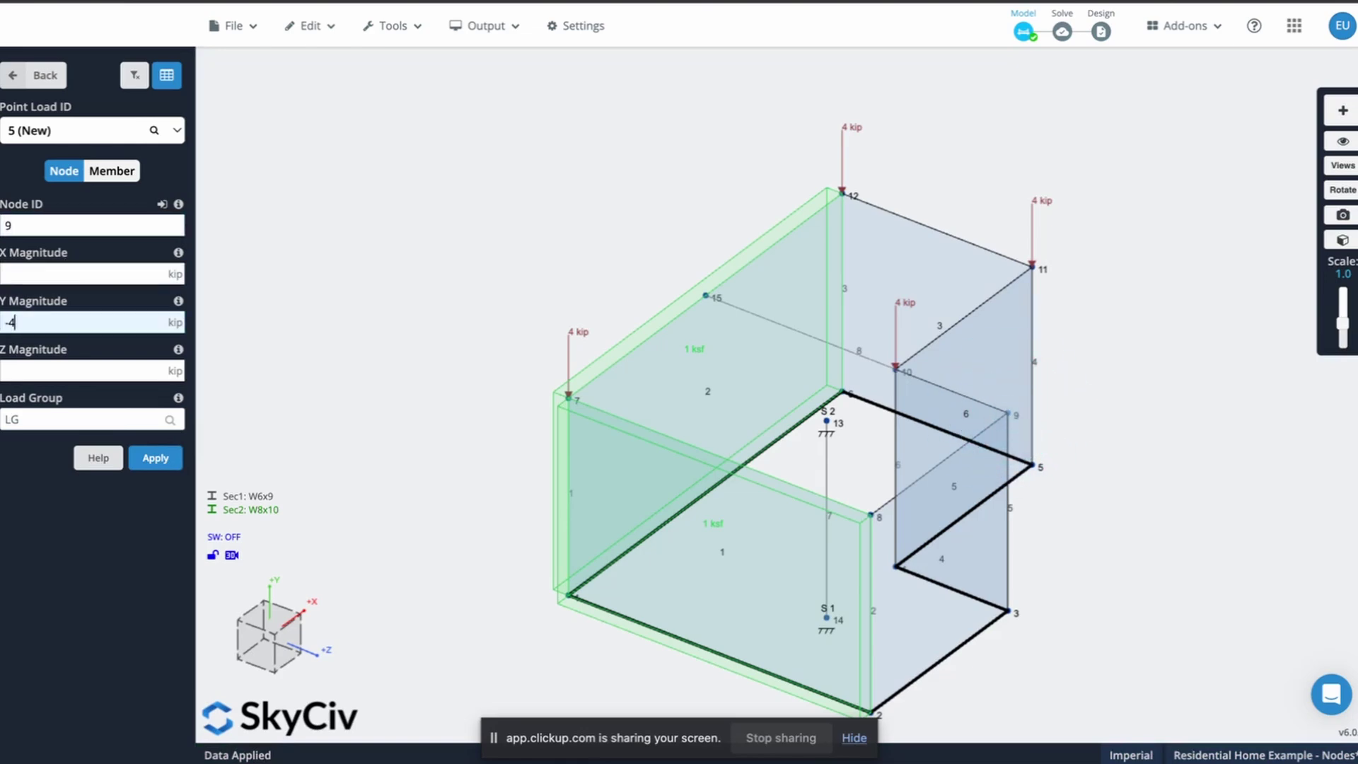
{"action": "left_click", "coordinate": [156, 458]}
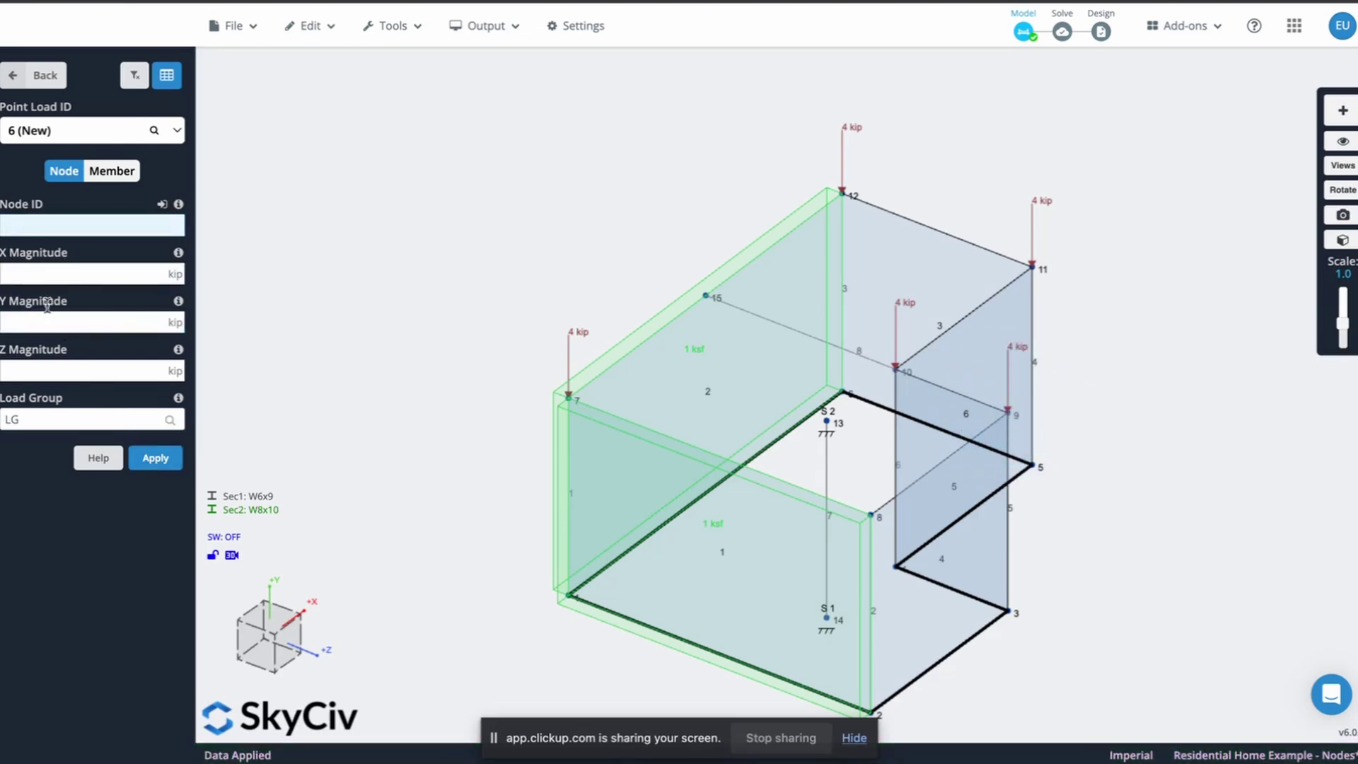
Add a point load at node 8 with a Y magnitude of -4 kip
{"action": "type", "text": "8"}
{"action": "left_click", "coordinate": [51, 316]}
{"action": "type", "text": "-4"}
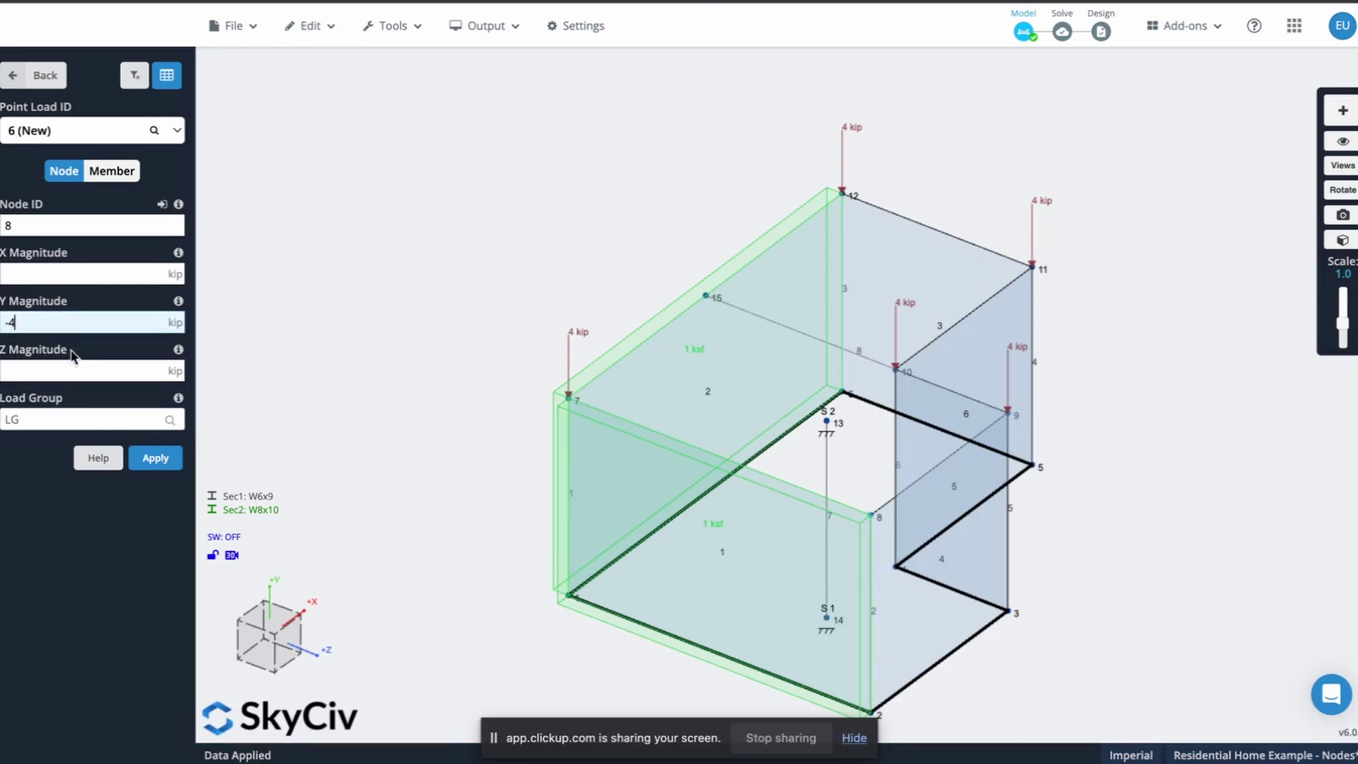
{"action": "left_click", "coordinate": [152, 457]}
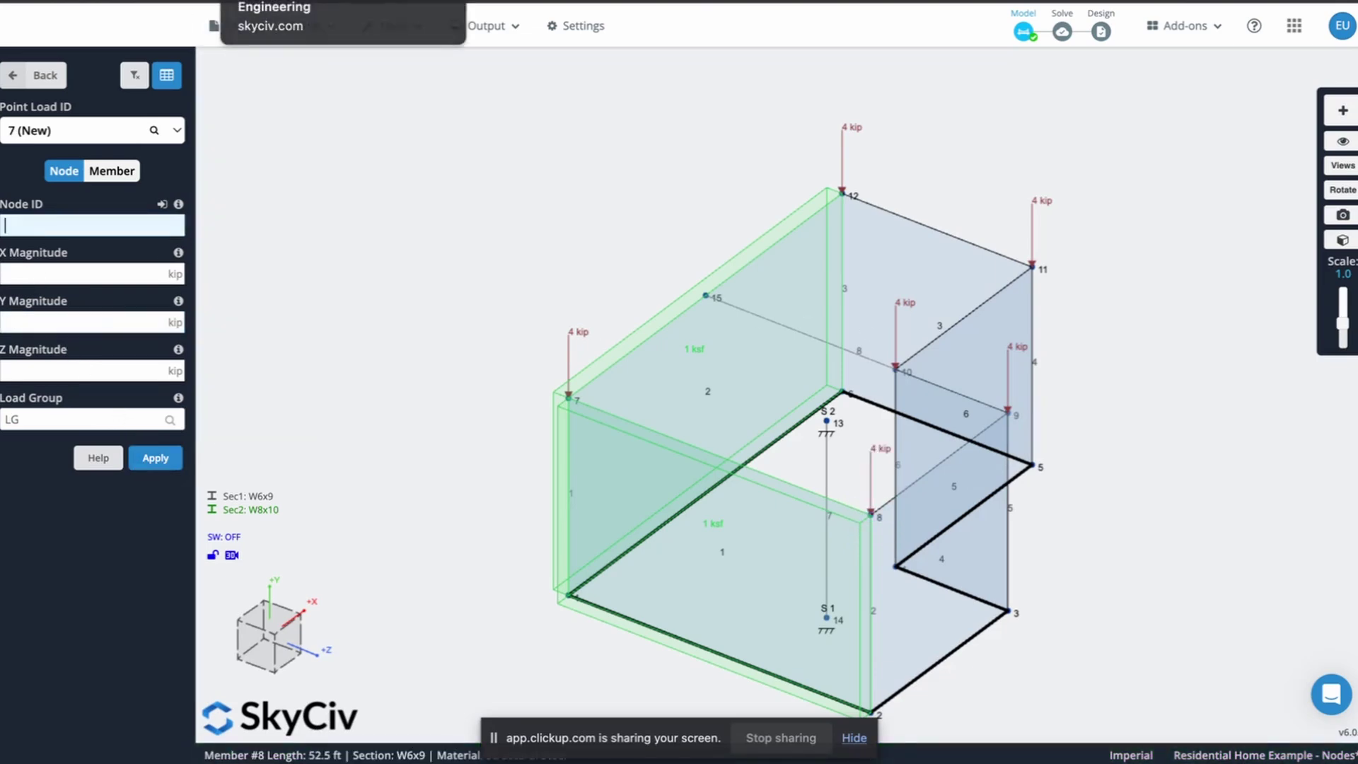
Switch to the tutorial page and read the section on selecting a design code and adding load combinations
{"action": "left_click", "coordinate": [244, 1]}
{"action": "scroll", "coordinate": [571, 522], "scroll_direction": "down", "scroll_amount": 10}
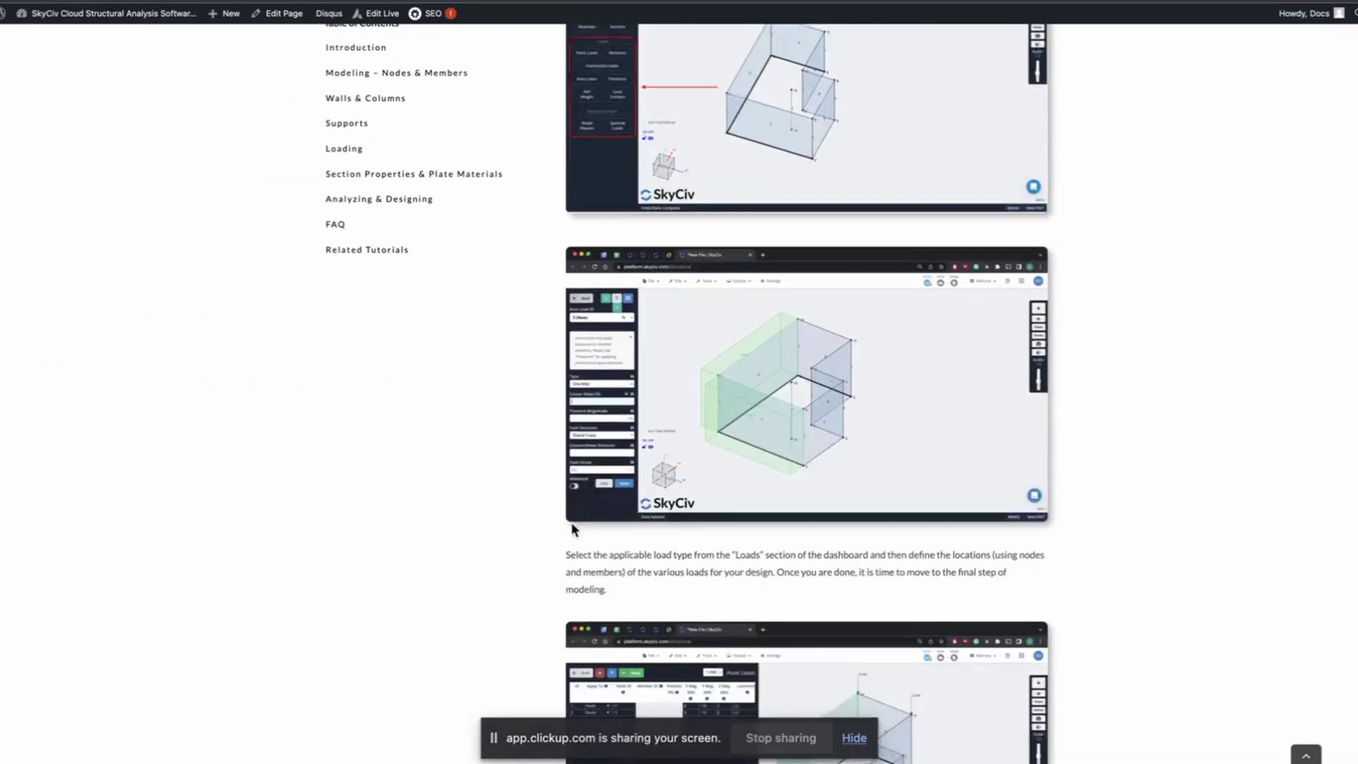
{"action": "scroll", "coordinate": [571, 522], "scroll_direction": "down", "scroll_amount": 4}
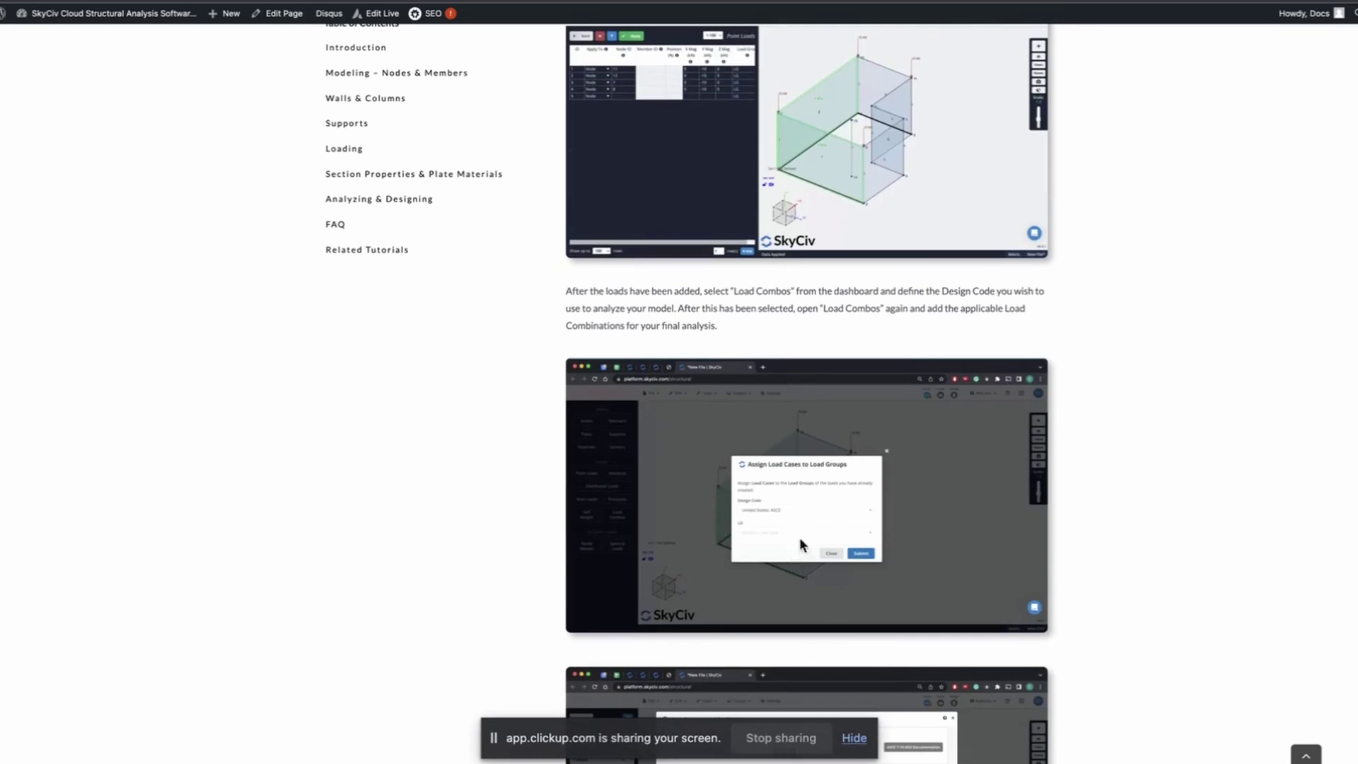
{"action": "scroll", "coordinate": [634, 442], "scroll_direction": "down", "scroll_amount": 2}
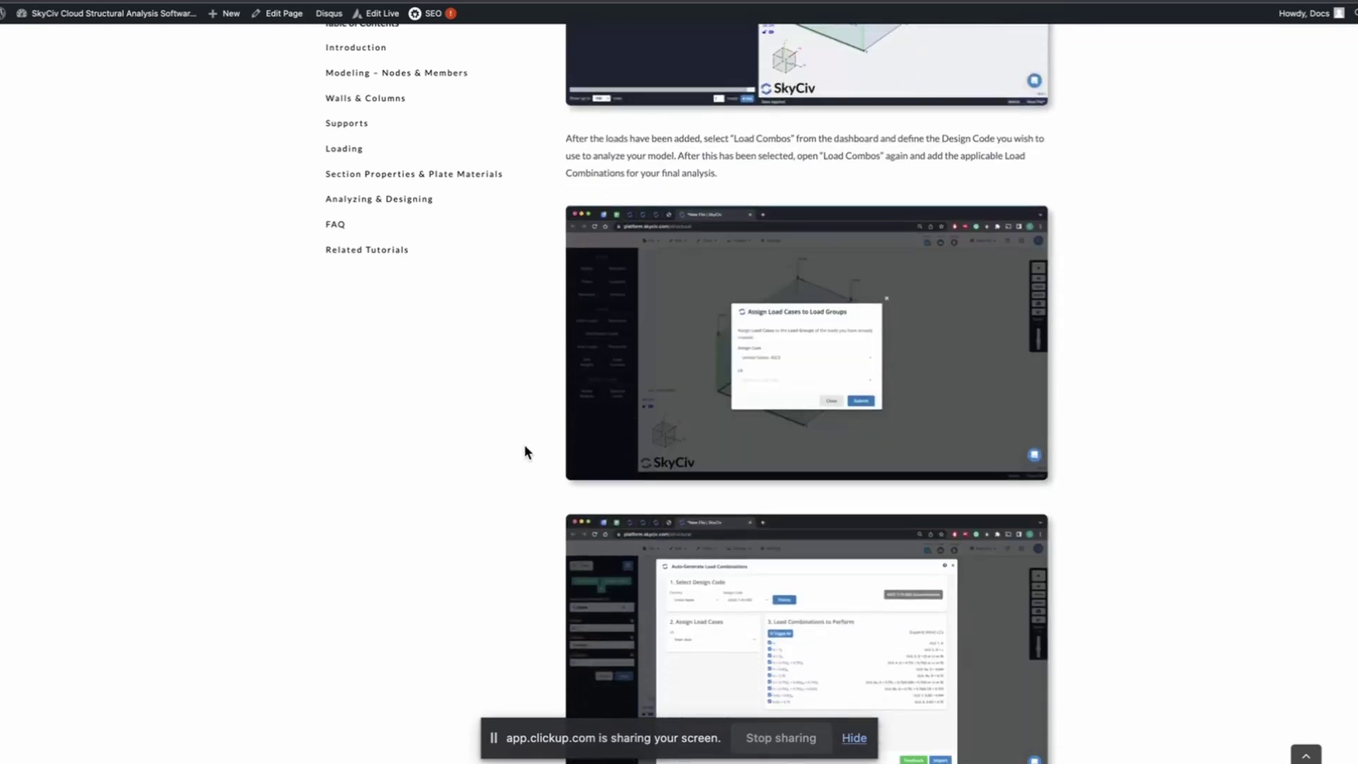
{"action": "scroll", "coordinate": [524, 447], "scroll_direction": "down", "scroll_amount": 4}
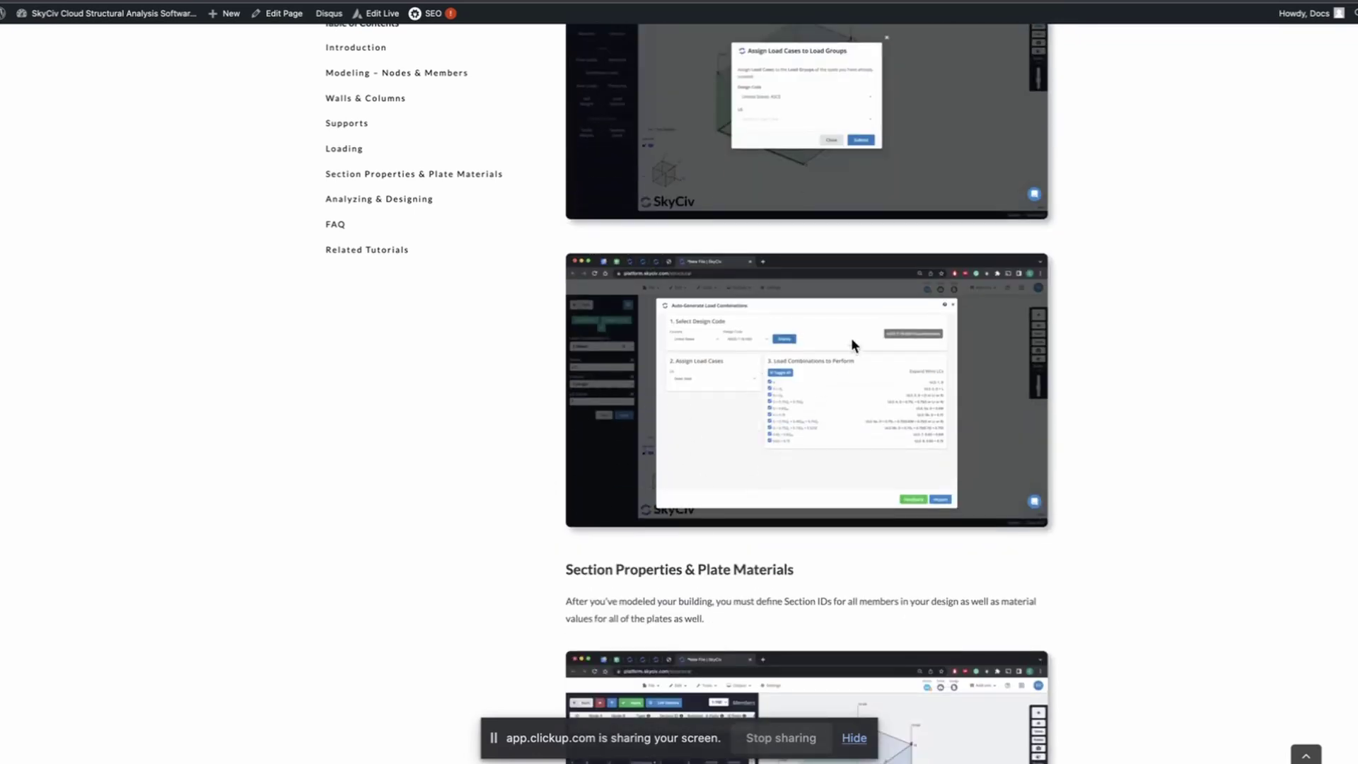
{"action": "scroll", "coordinate": [850, 389], "scroll_direction": "down", "scroll_amount": 2}
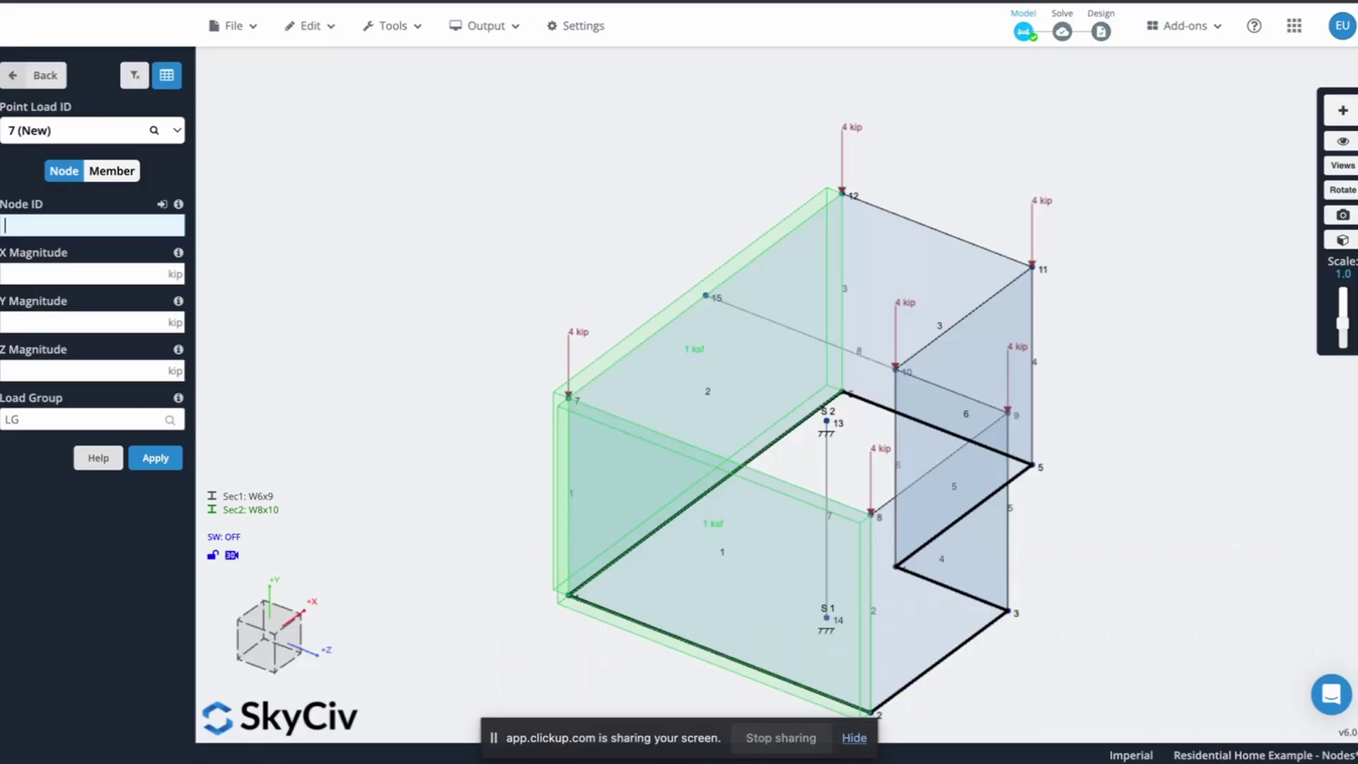
Review the load case assignment for load group LG, leaving it as it is
{"action": "left_click", "coordinate": [37, 73]}
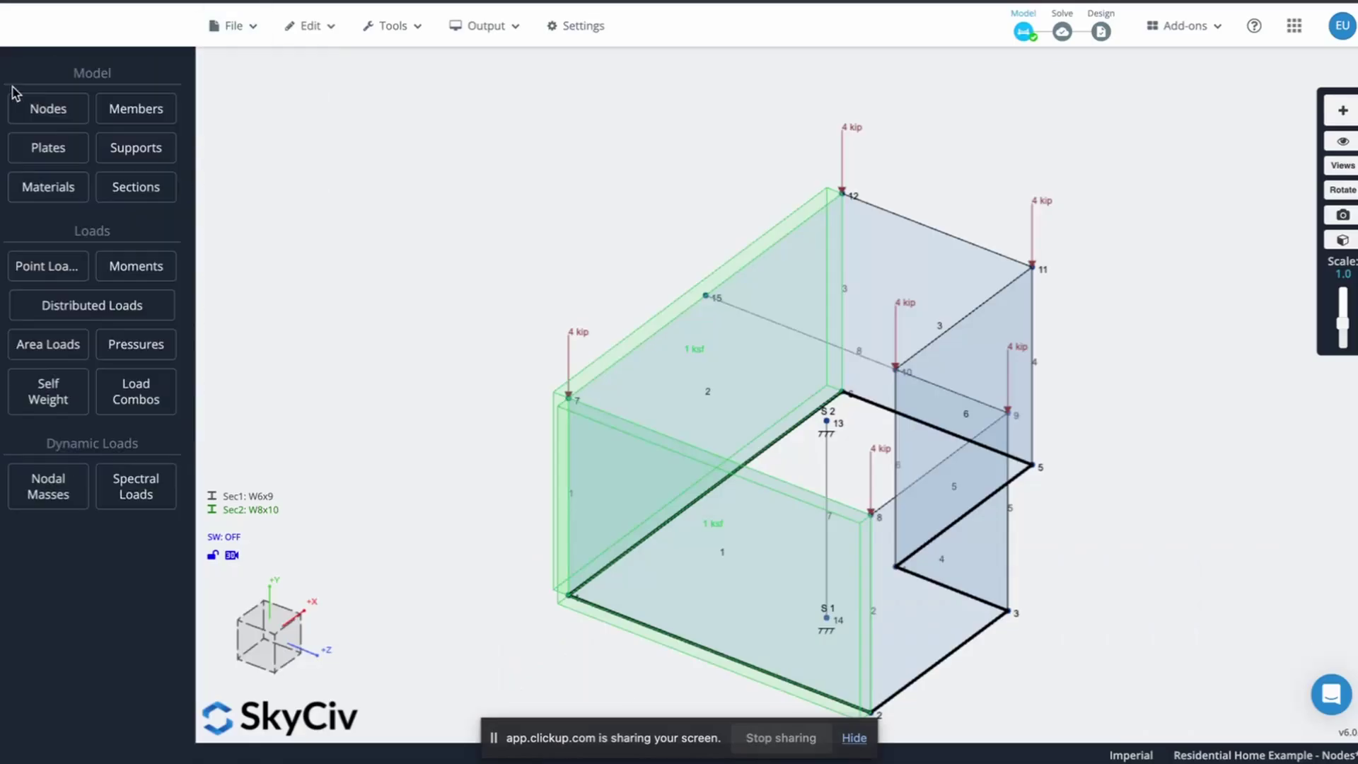
{"action": "left_click", "coordinate": [138, 388]}
{"action": "left_click", "coordinate": [49, 122]}
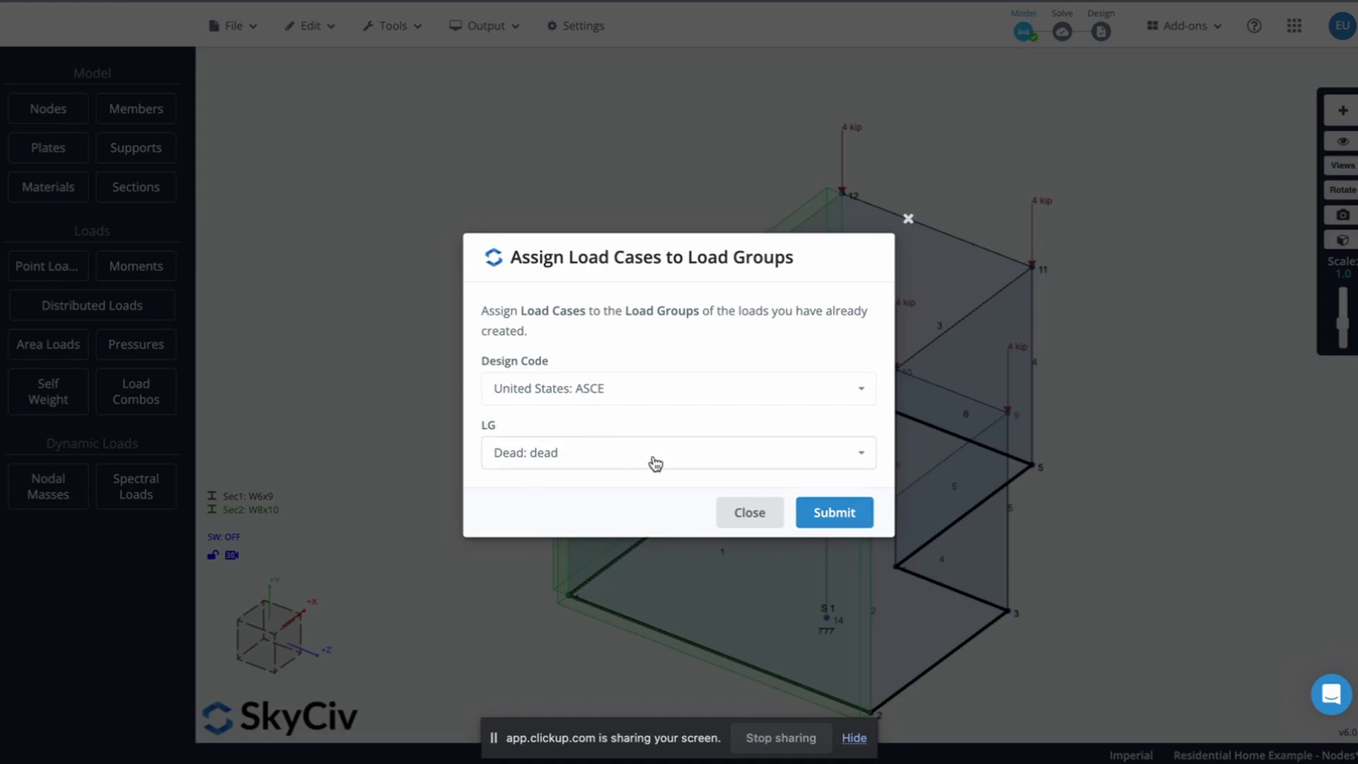
{"action": "left_click", "coordinate": [747, 510]}
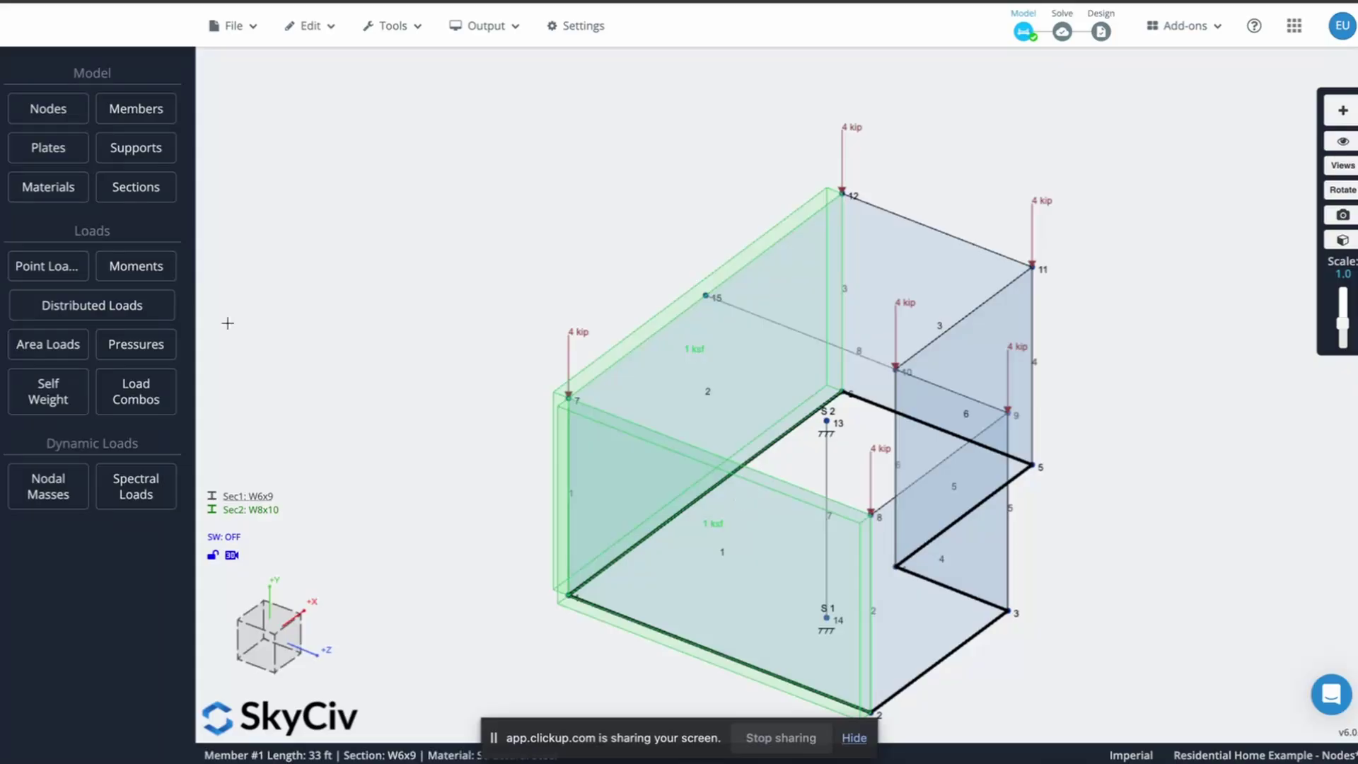
{"action": "left_click", "coordinate": [67, 271]}
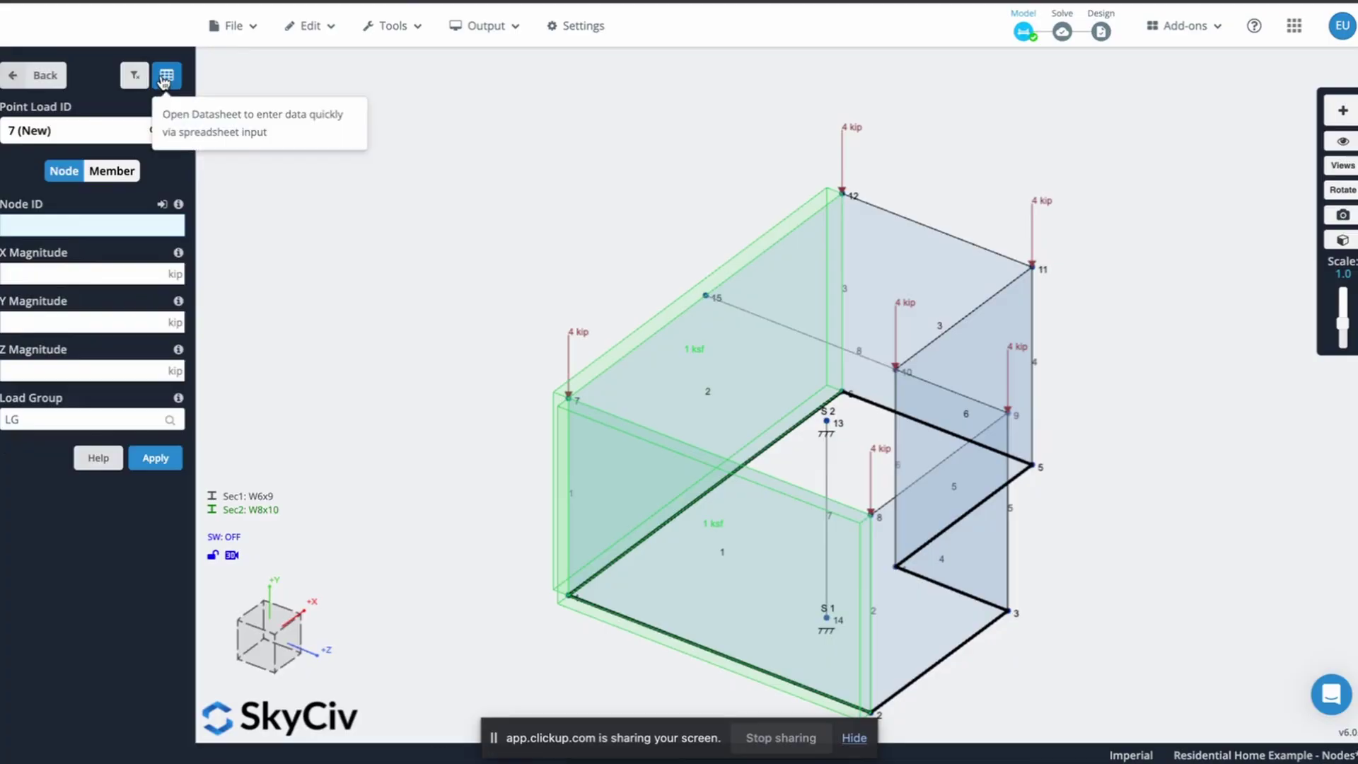
{"action": "left_click", "coordinate": [166, 73]}
{"action": "left_click", "coordinate": [29, 75]}
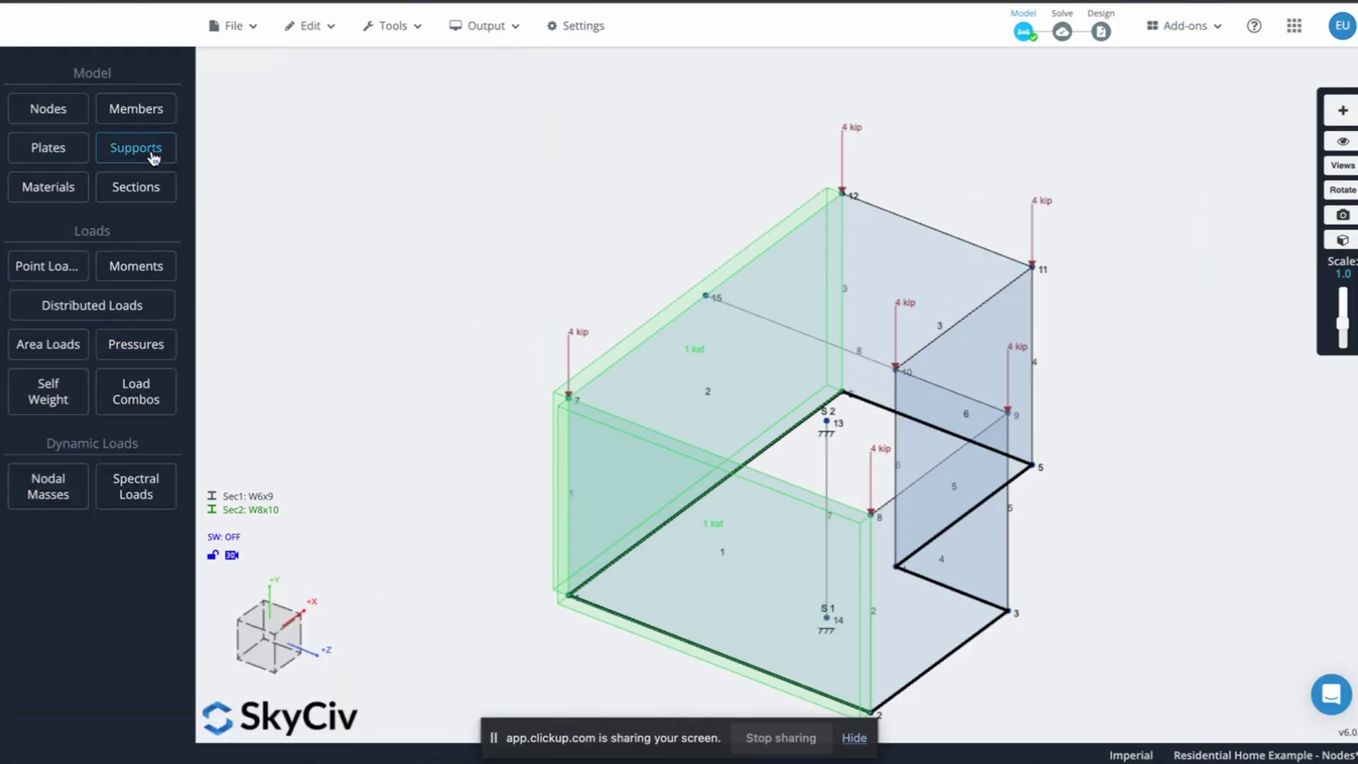
Set the load group of area load 1 (nodes 1,6,12,7) to LG1 in the area loads datasheet
{"action": "left_click", "coordinate": [69, 345]}
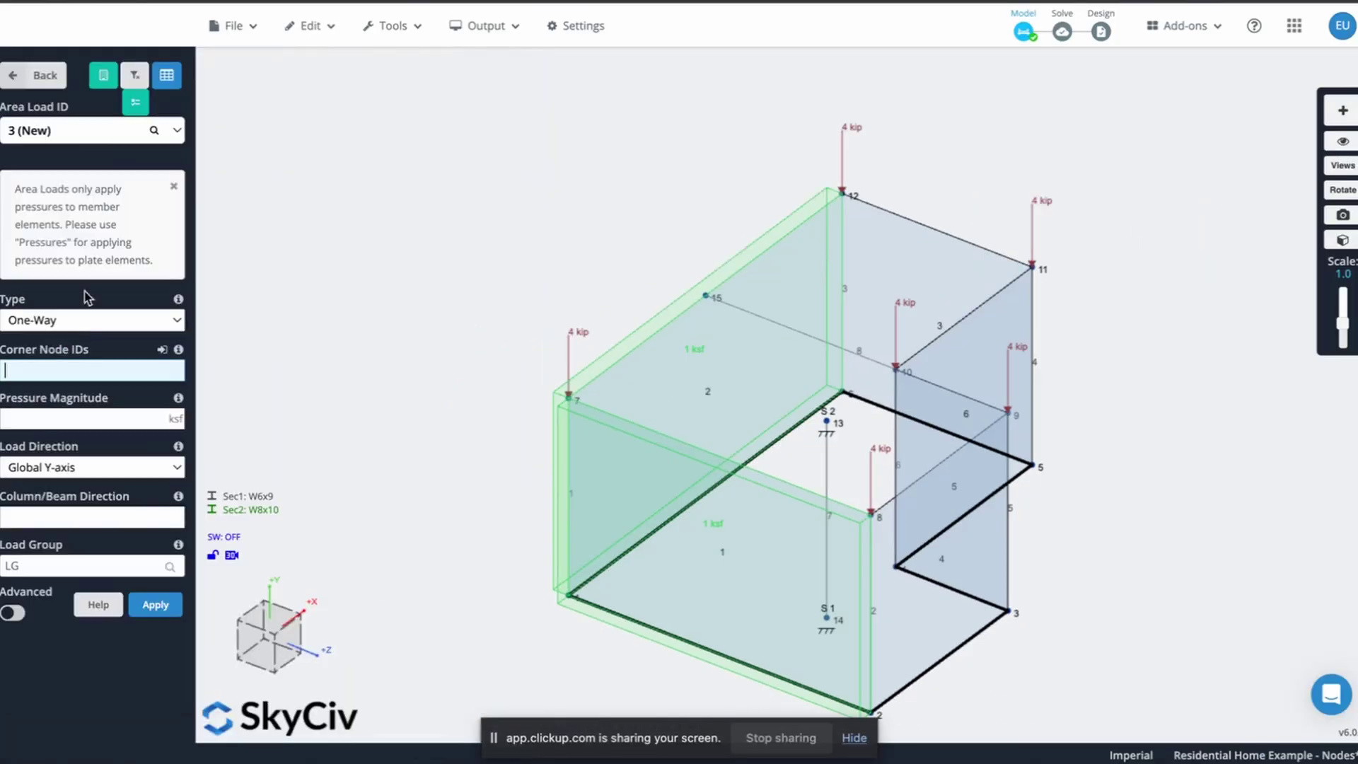
{"action": "left_click", "coordinate": [167, 75]}
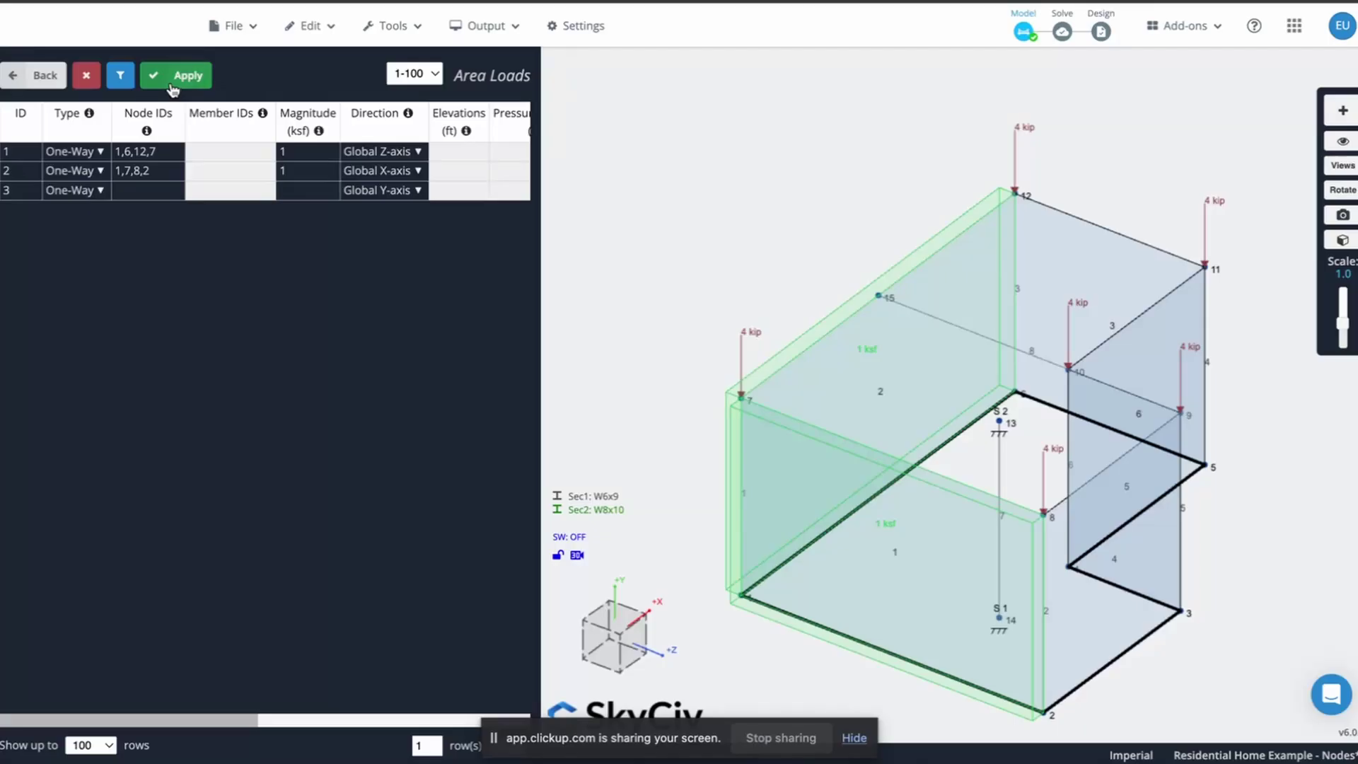
{"action": "scroll", "coordinate": [376, 169], "scroll_direction": "right", "scroll_amount": 6}
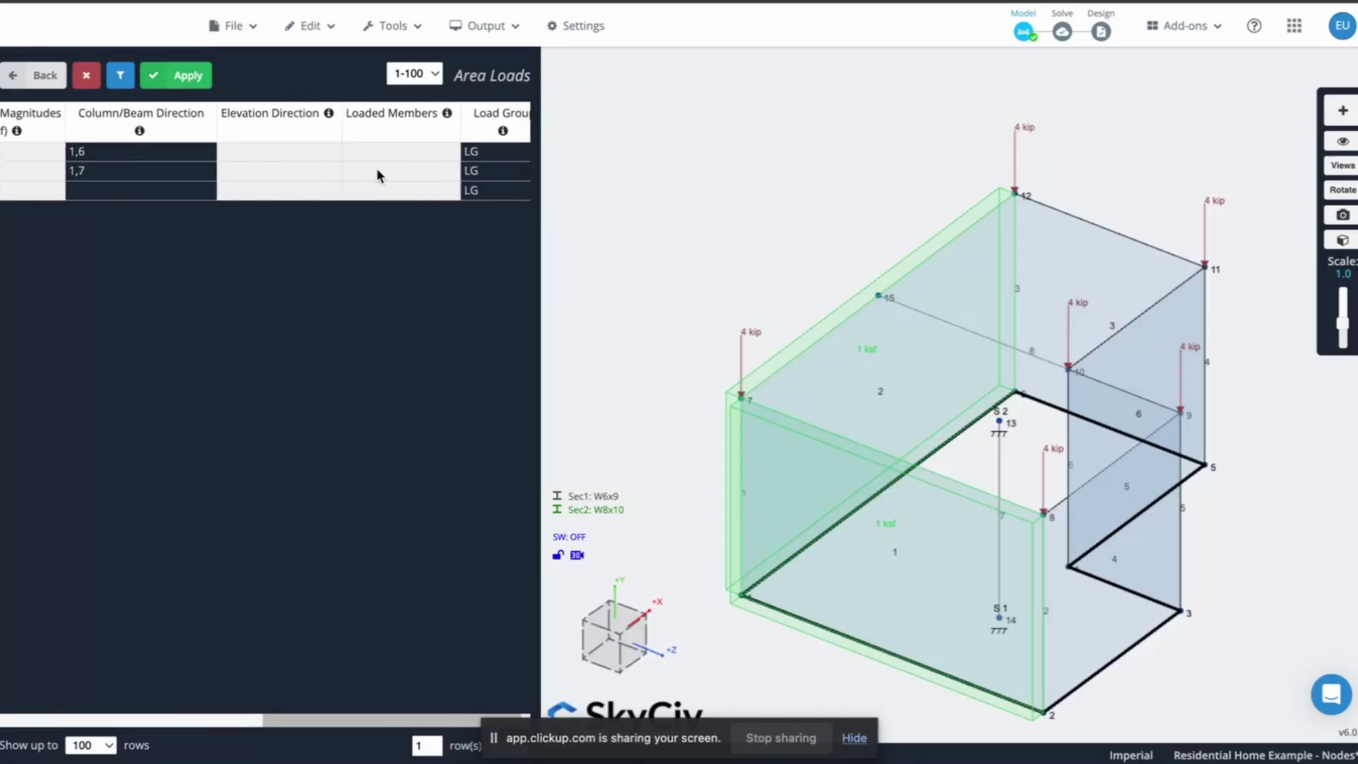
{"action": "left_click", "coordinate": [474, 154]}
{"action": "left_click", "coordinate": [500, 157]}
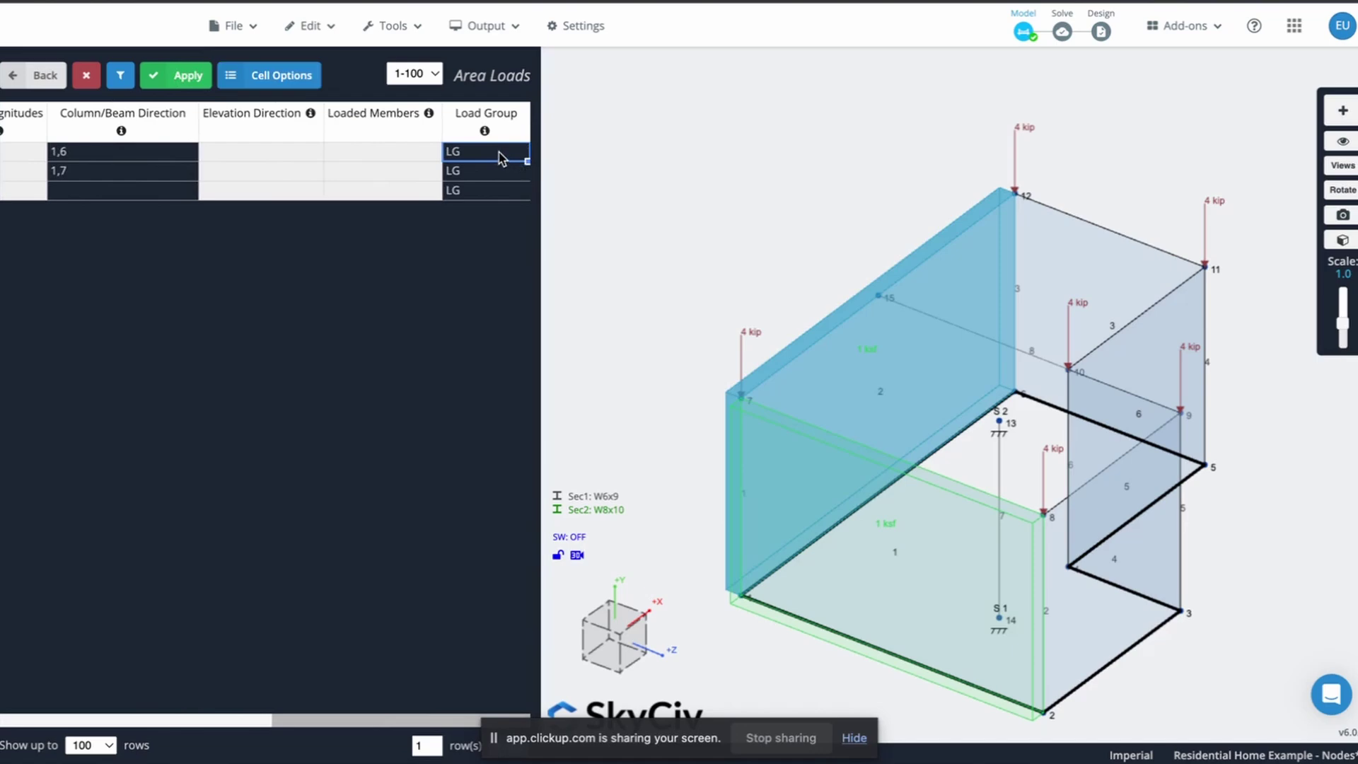
{"action": "type", "text": "L"}
{"action": "key", "text": "Return"}
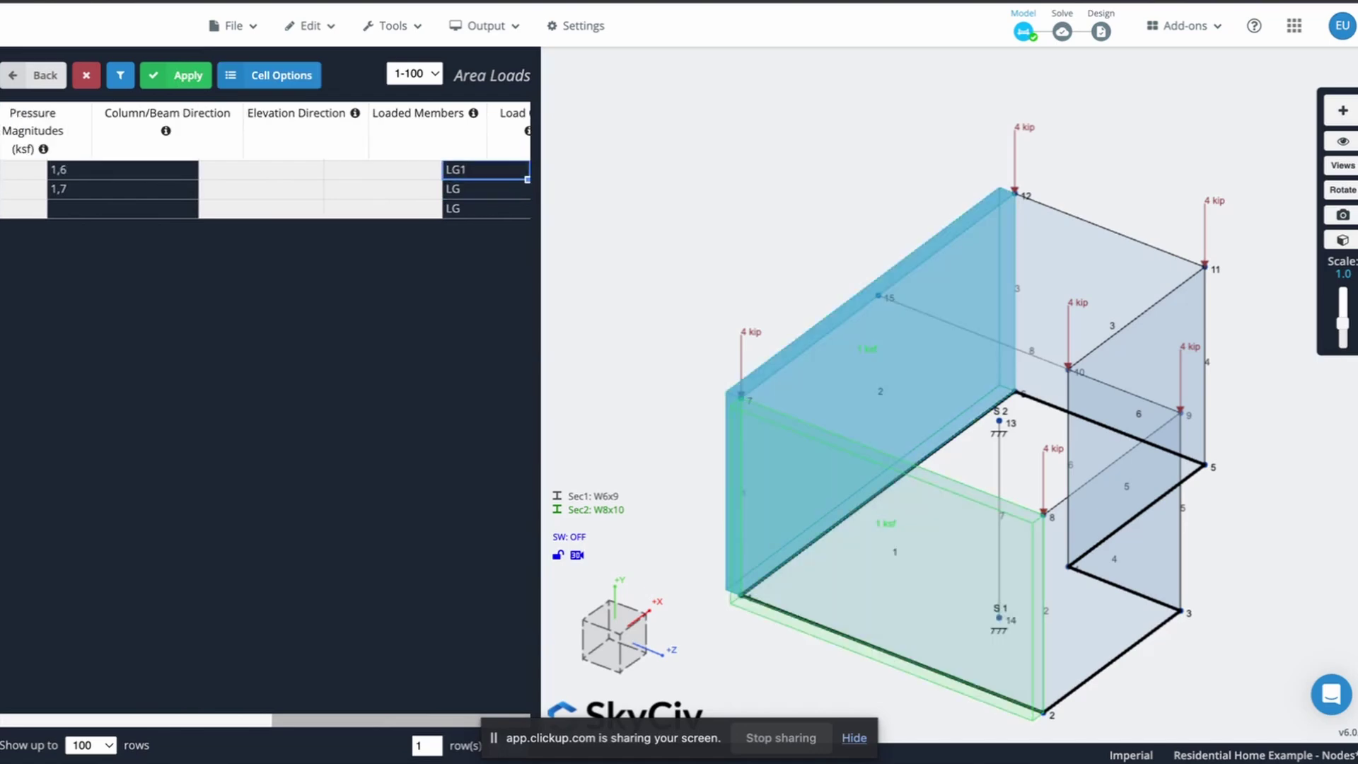
Set area load 2's load group to LG1, clear the load group of the empty third row and apply the datasheet
{"action": "left_click", "coordinate": [486, 189]}
{"action": "left_click", "coordinate": [486, 208]}
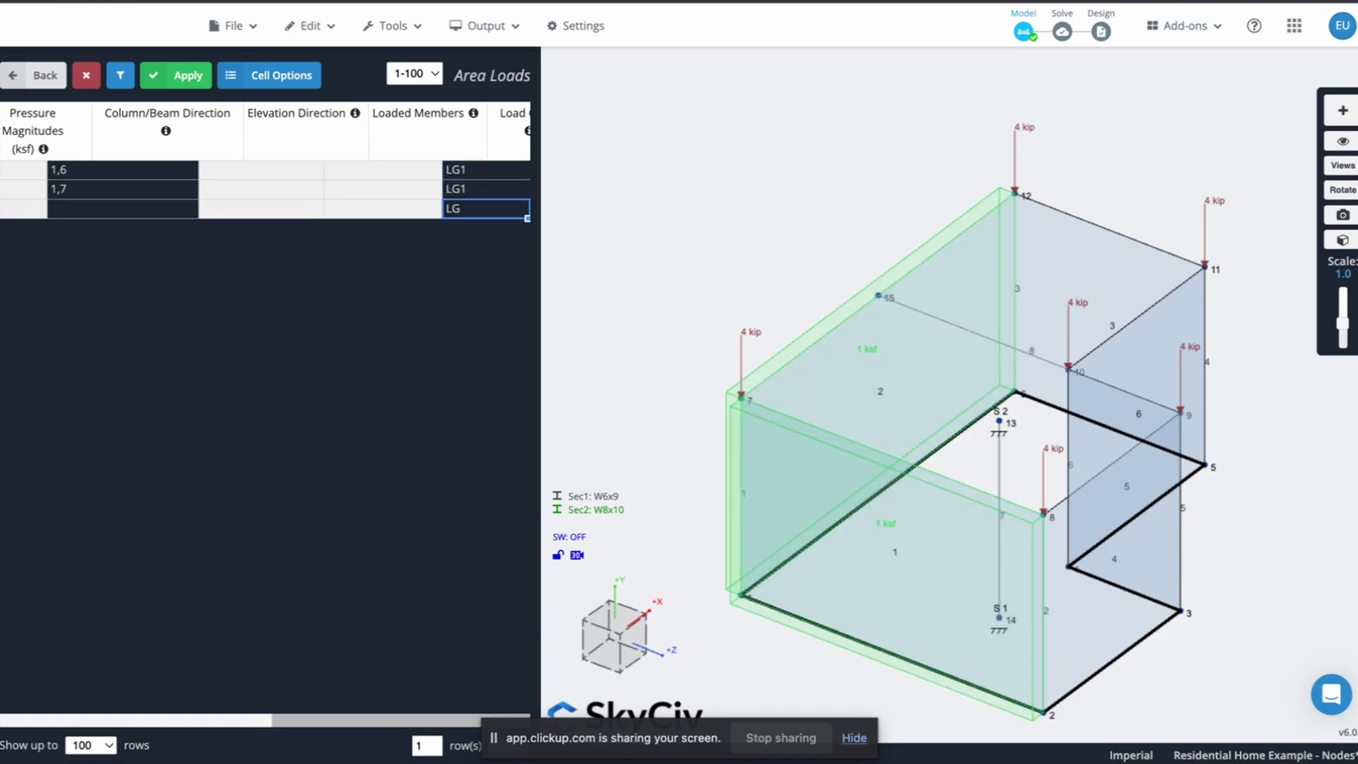
{"action": "key", "text": "Delete"}
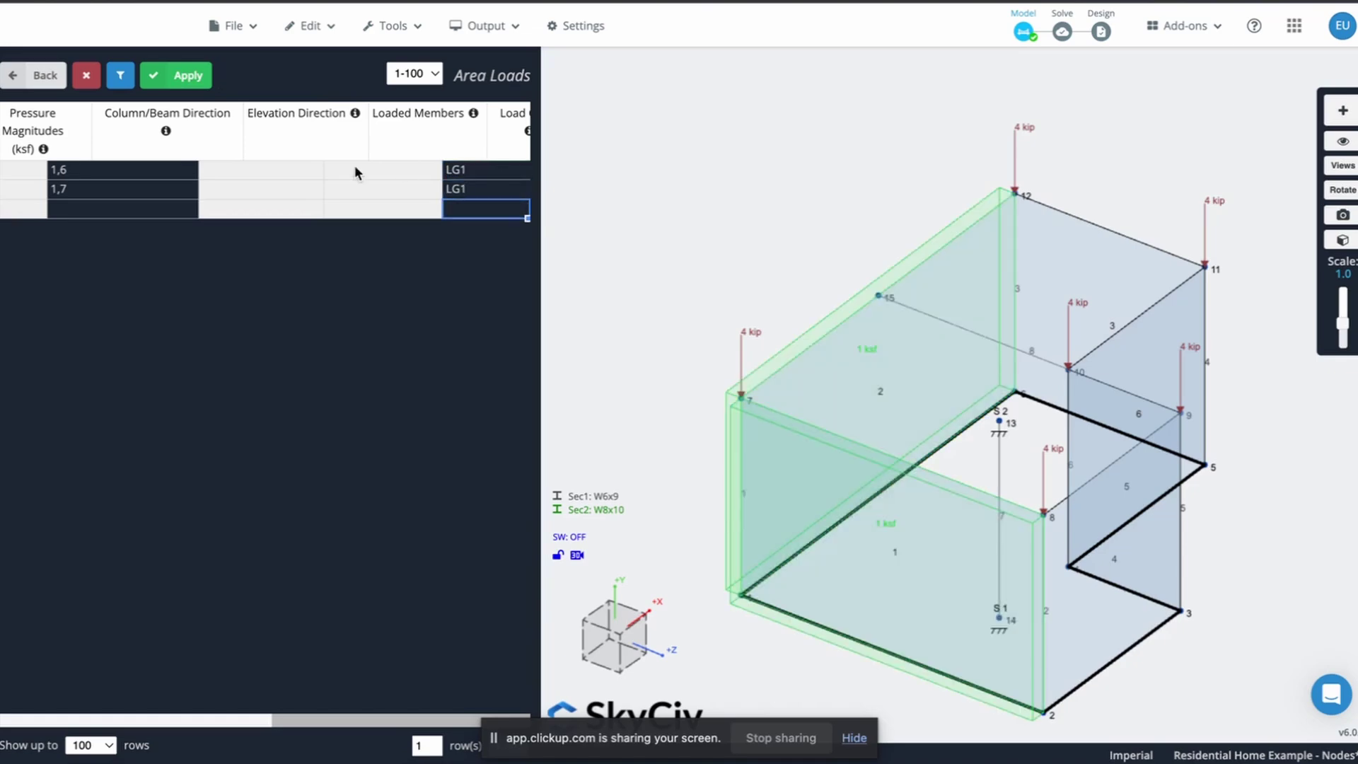
{"action": "scroll", "coordinate": [356, 172], "scroll_direction": "left", "scroll_amount": 5}
{"action": "left_click", "coordinate": [176, 75]}
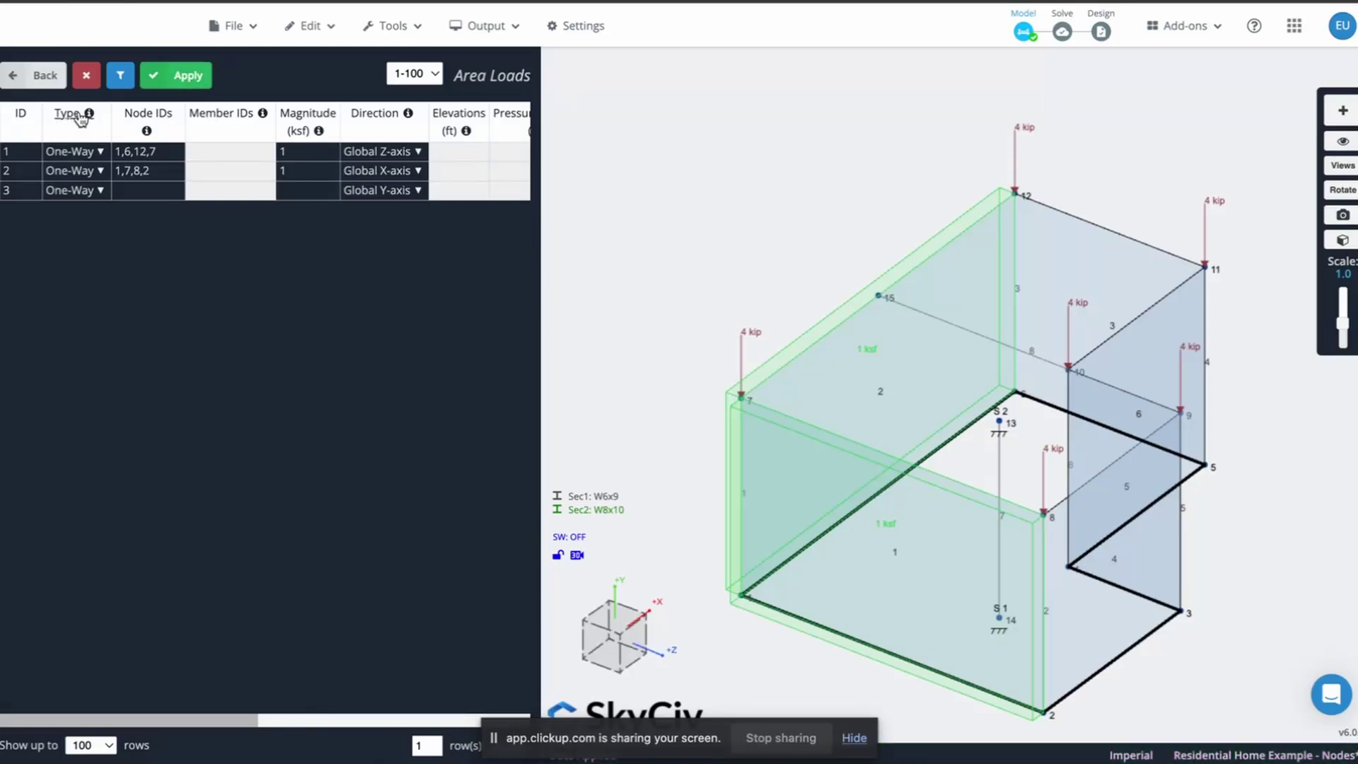
{"action": "left_click", "coordinate": [28, 77]}
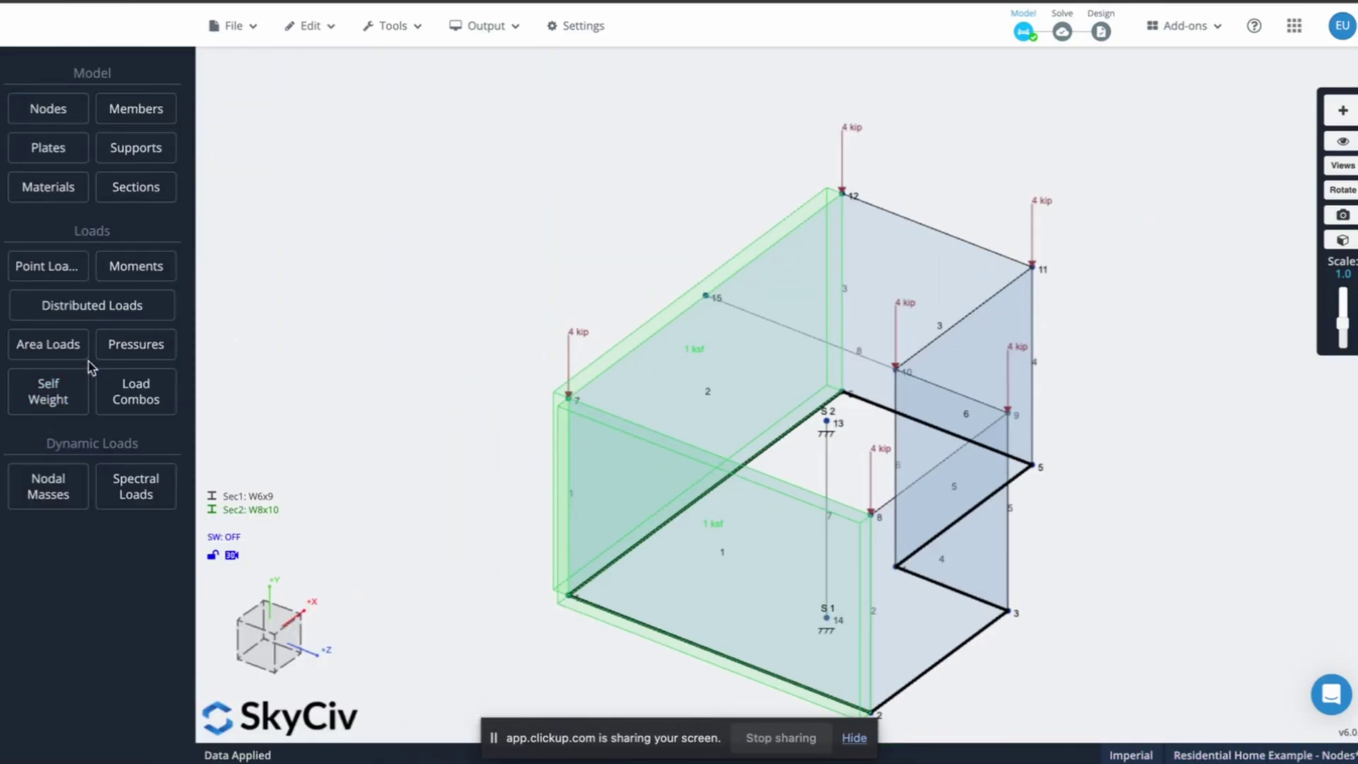
Assign the Wind: wind load case to load group LG1, keeping LG as Dead: dead under the United States: ASCE code
{"action": "left_click", "coordinate": [149, 395]}
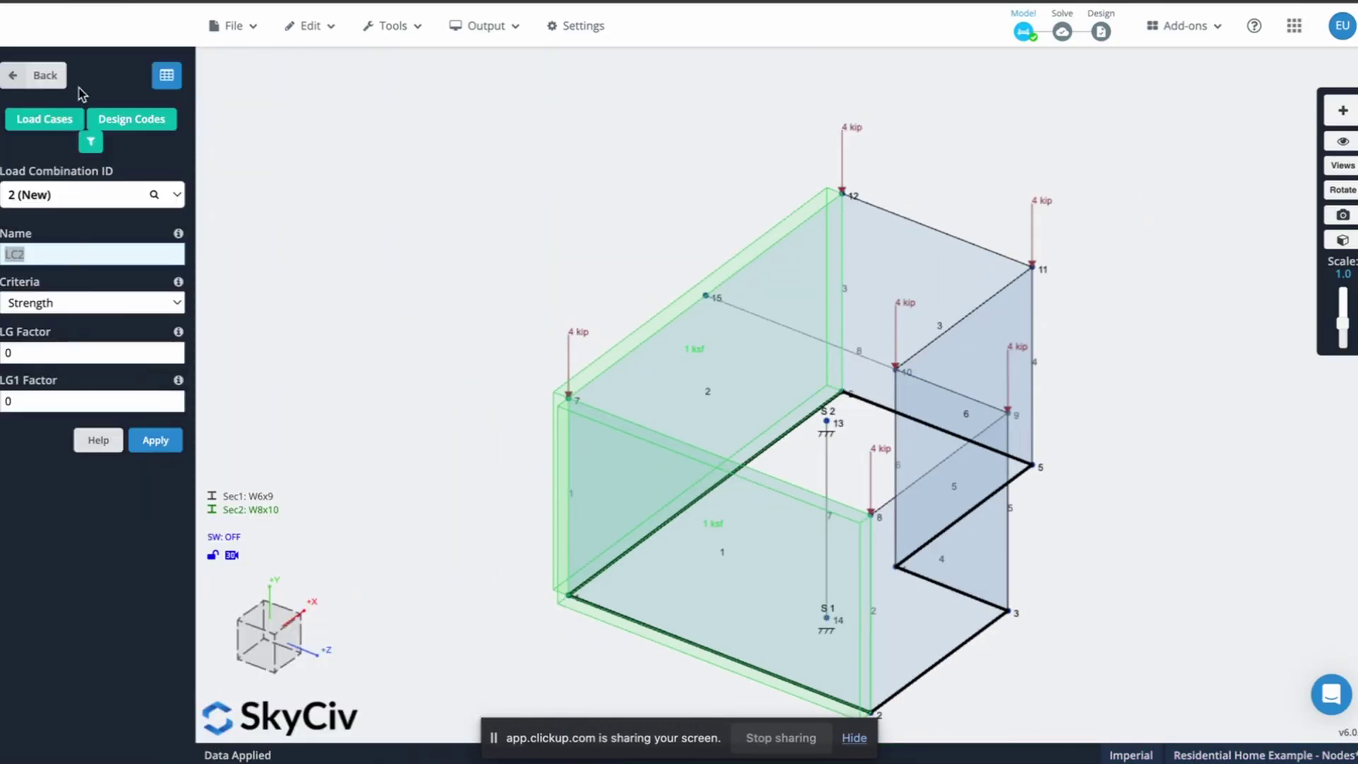
{"action": "left_click", "coordinate": [69, 193]}
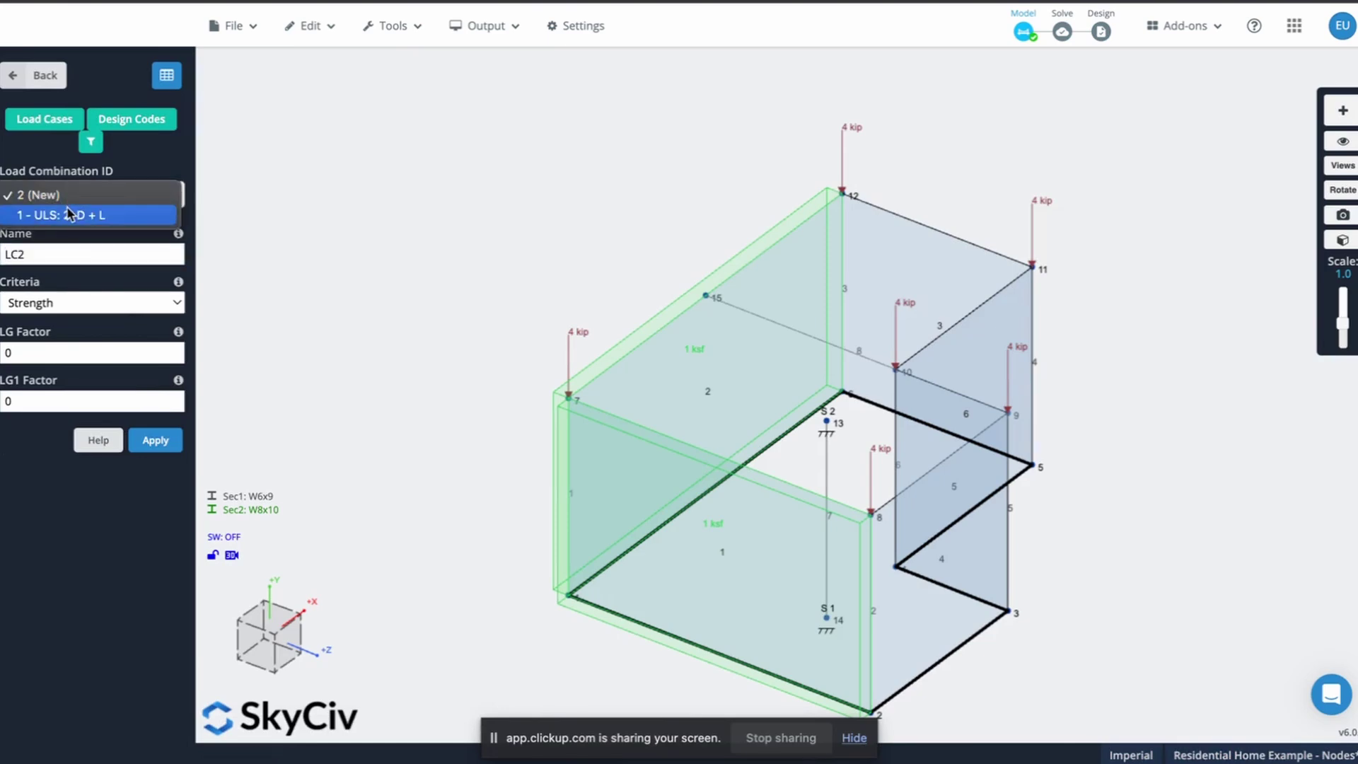
{"action": "left_click", "coordinate": [70, 214]}
{"action": "left_click", "coordinate": [56, 121]}
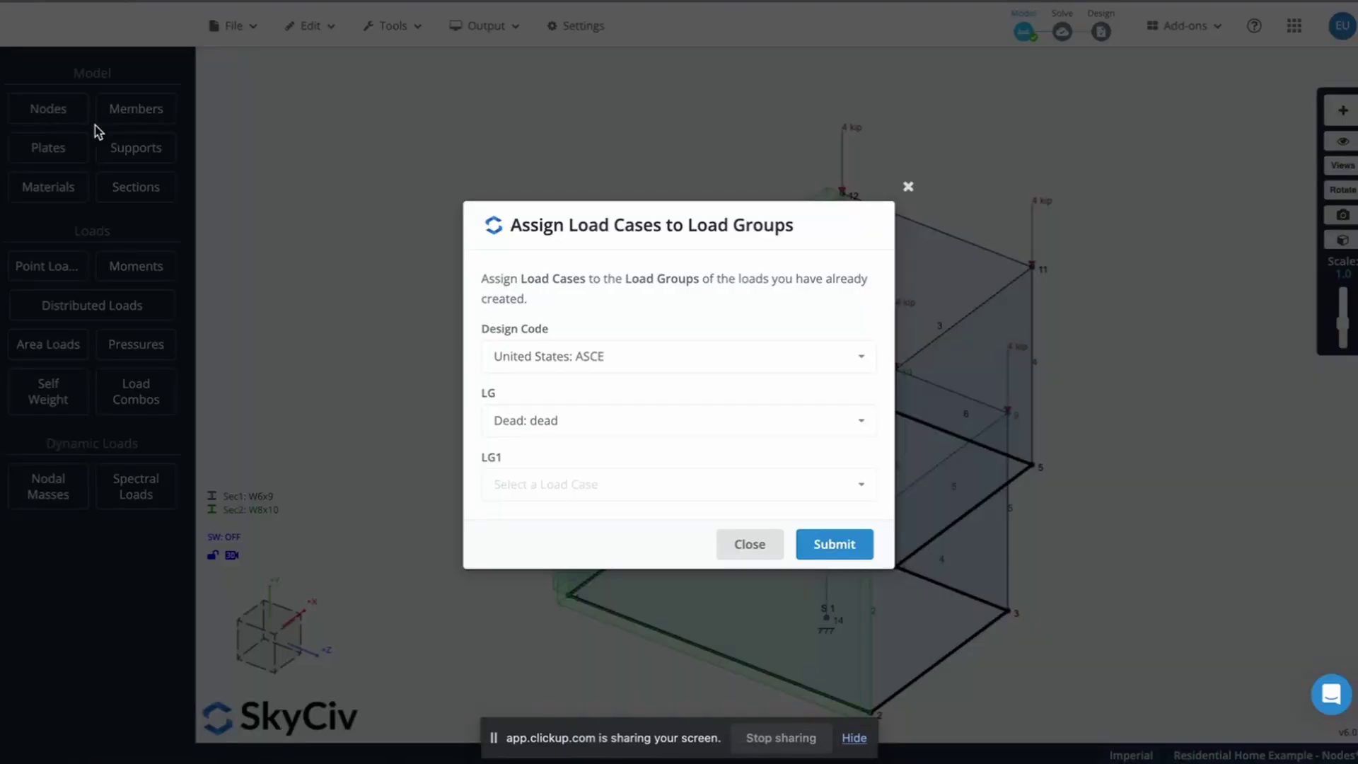
{"action": "left_click", "coordinate": [565, 428]}
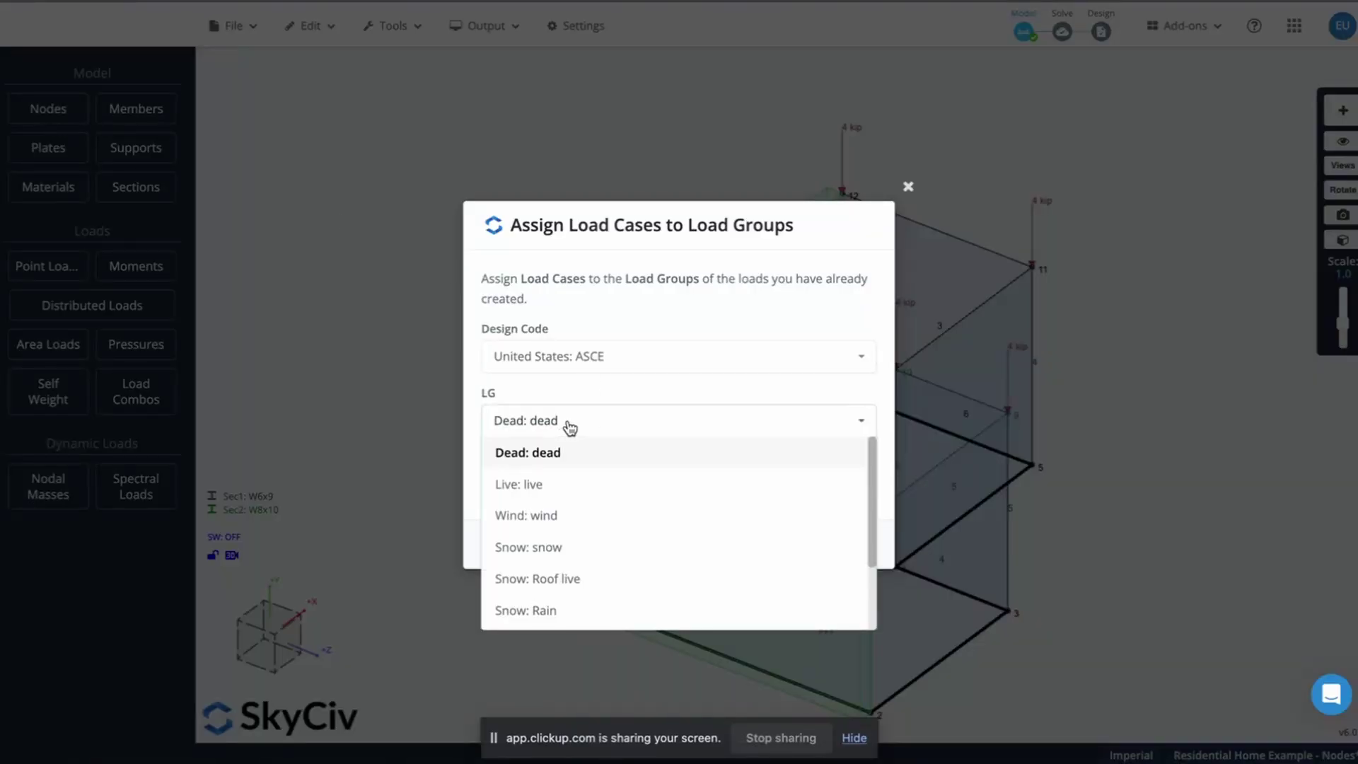
{"action": "left_click", "coordinate": [580, 425]}
{"action": "left_click", "coordinate": [588, 487]}
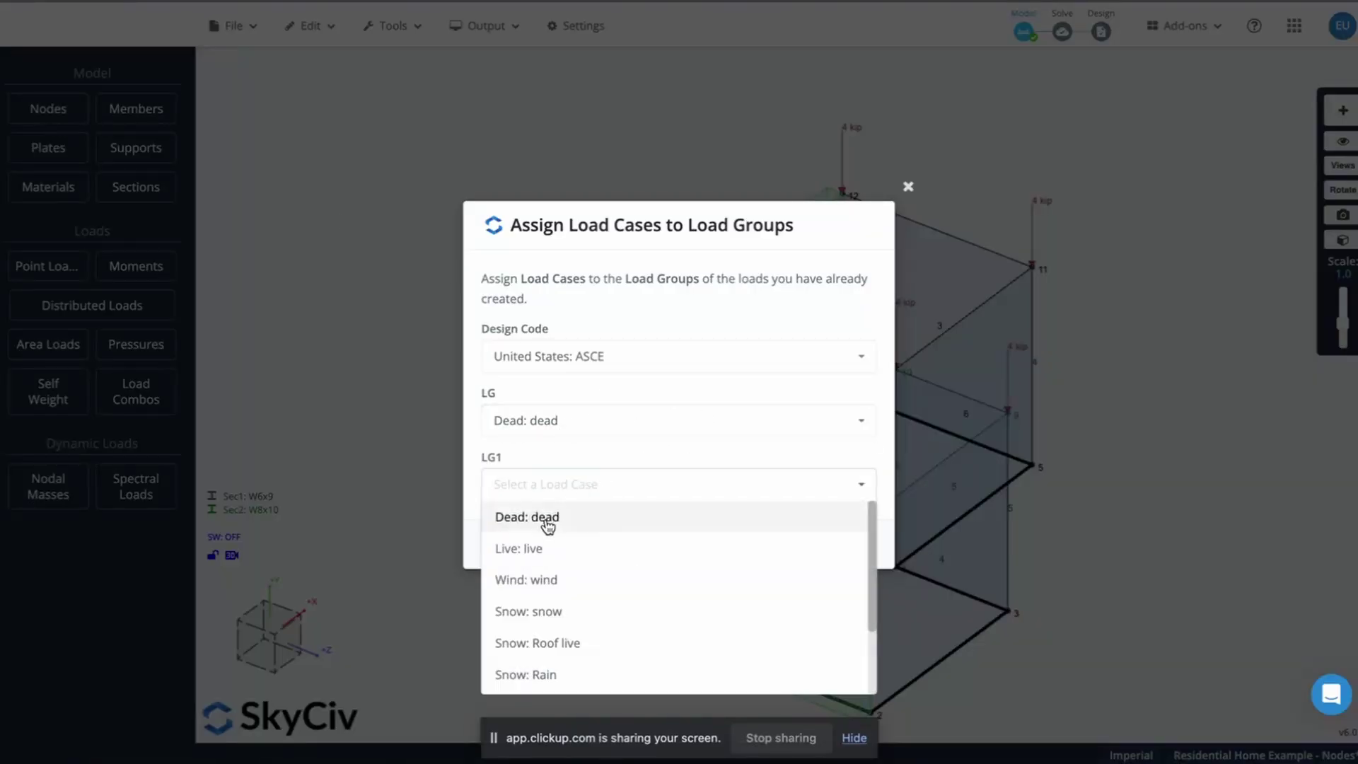
{"action": "left_click", "coordinate": [533, 580]}
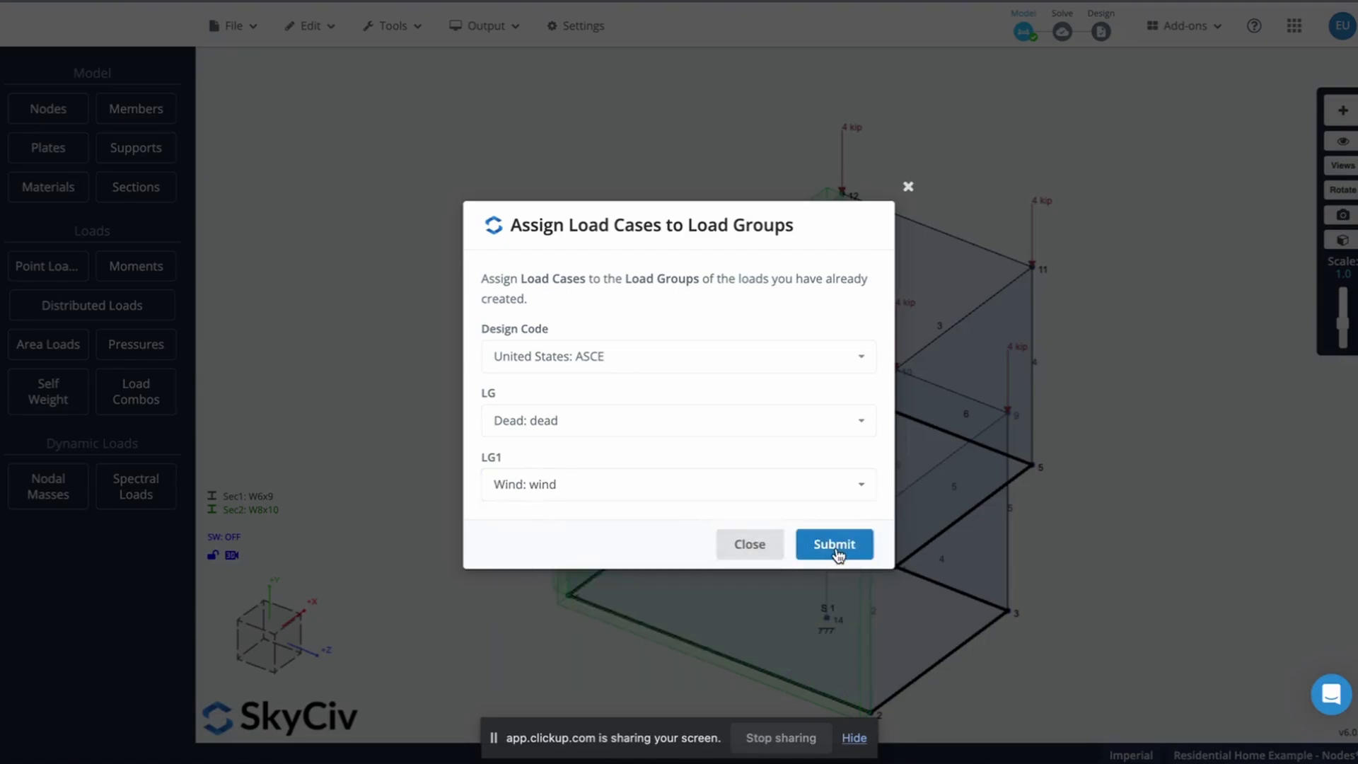
{"action": "left_click", "coordinate": [835, 545]}
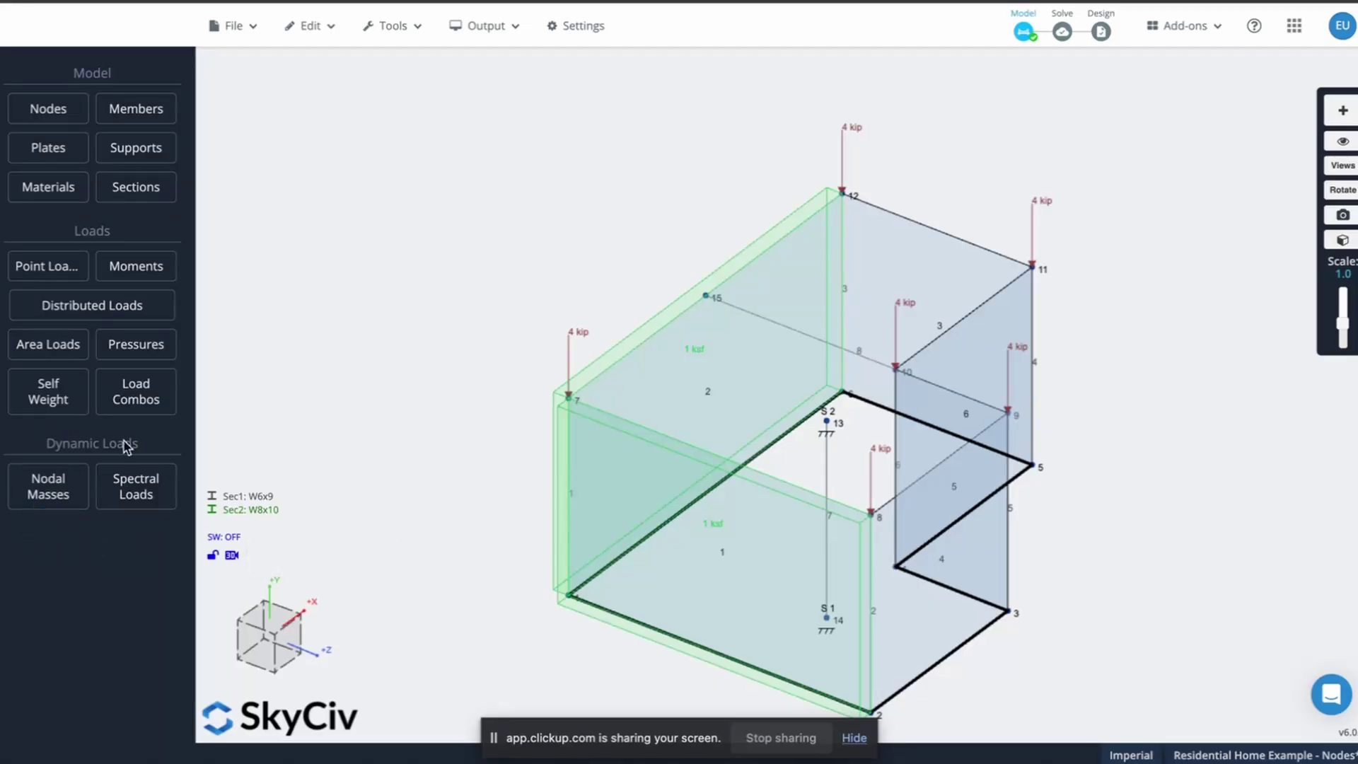
Auto-generate load combinations for the ASCE 7-16 LRFD design code and import all of them
{"action": "left_click", "coordinate": [135, 396]}
{"action": "left_click", "coordinate": [124, 121]}
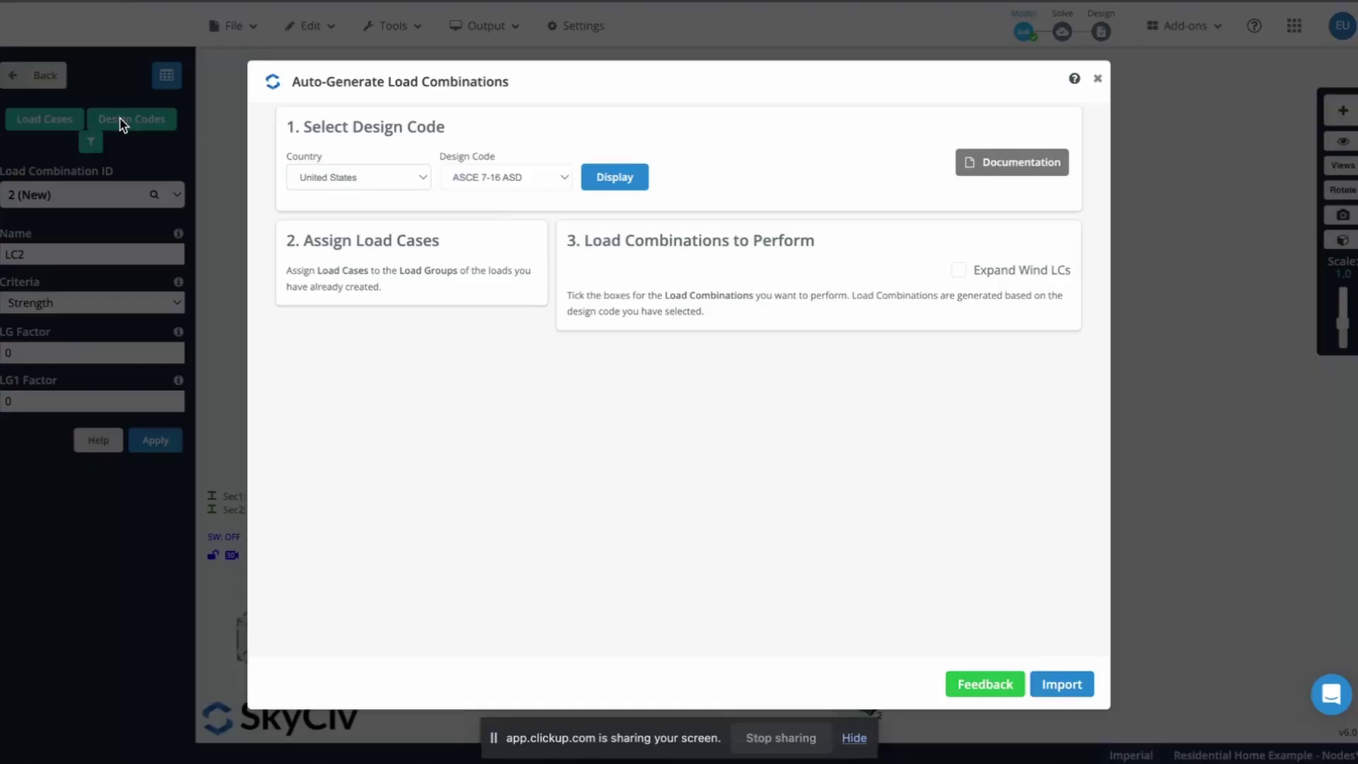
{"action": "left_click", "coordinate": [499, 181]}
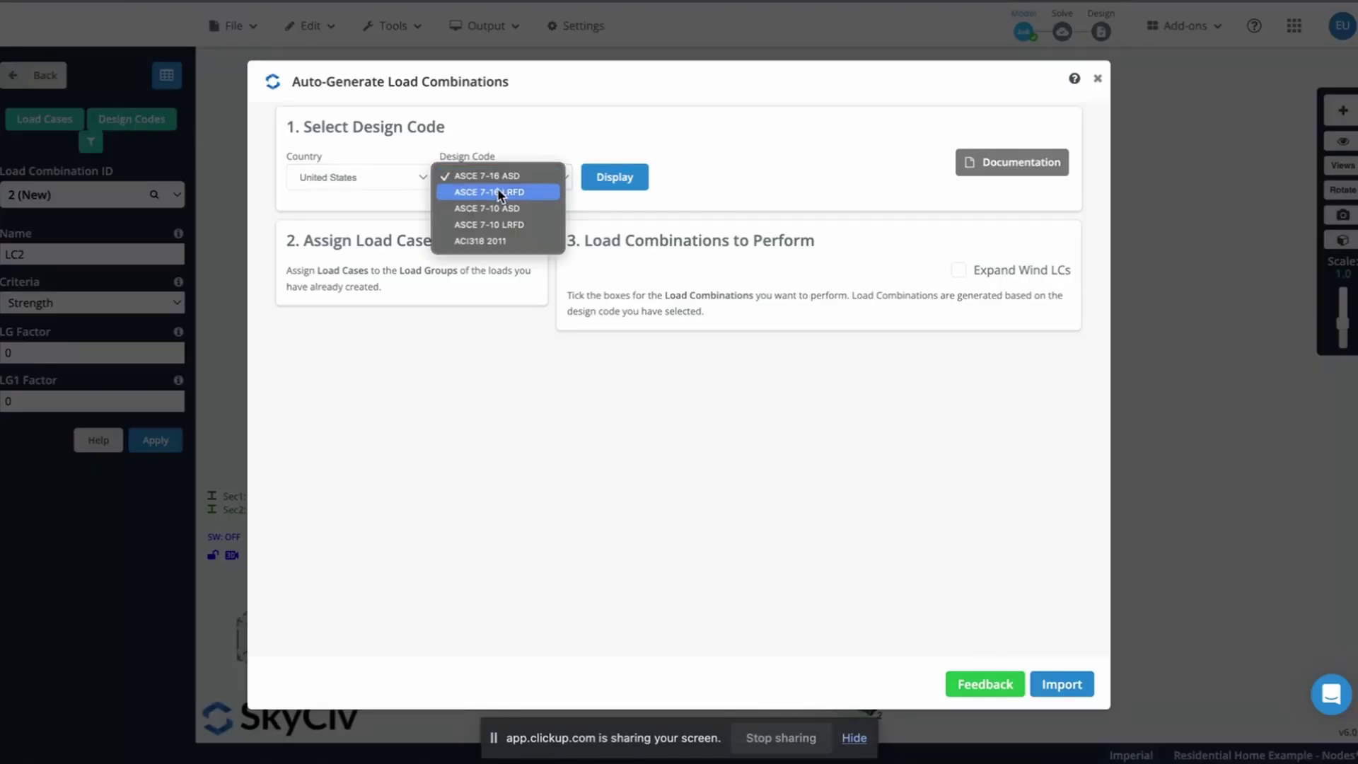
{"action": "left_click", "coordinate": [498, 192]}
{"action": "left_click", "coordinate": [613, 180]}
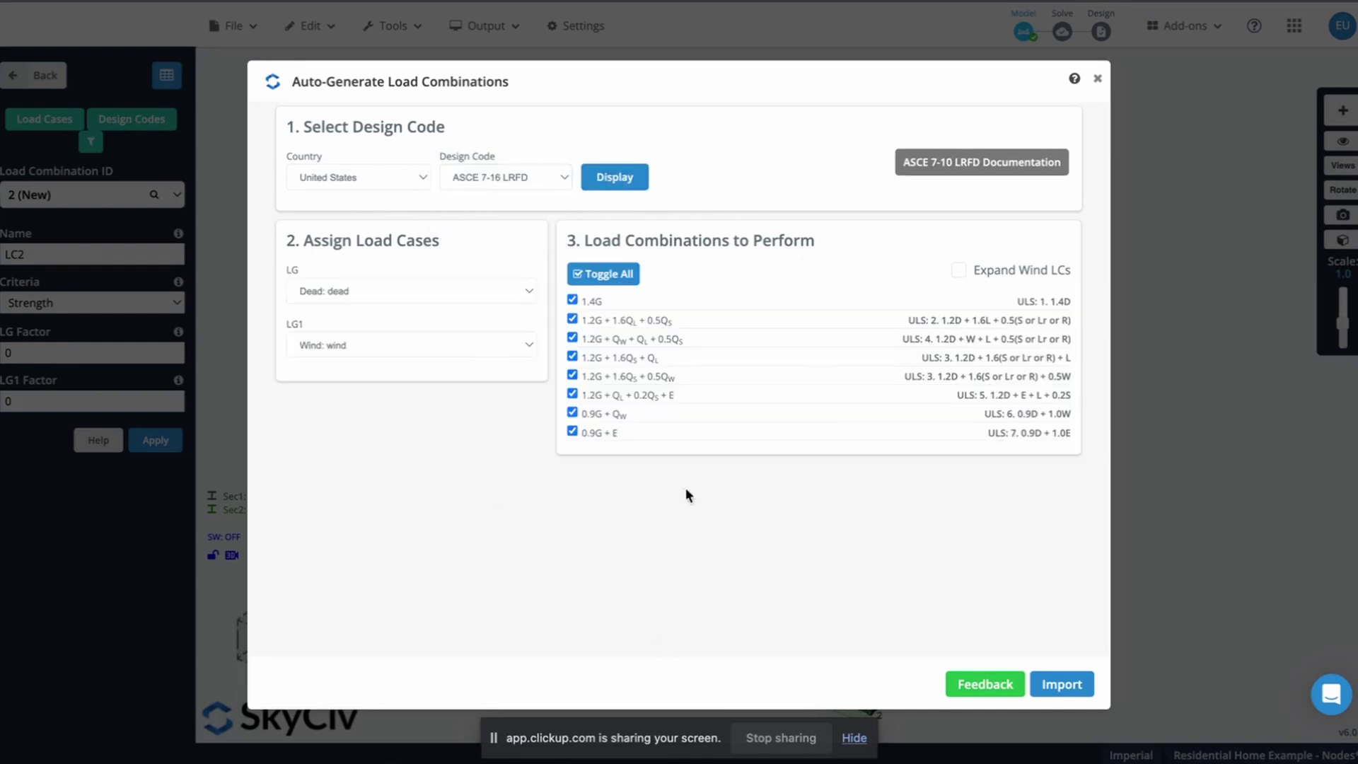
{"action": "left_click", "coordinate": [1073, 686]}
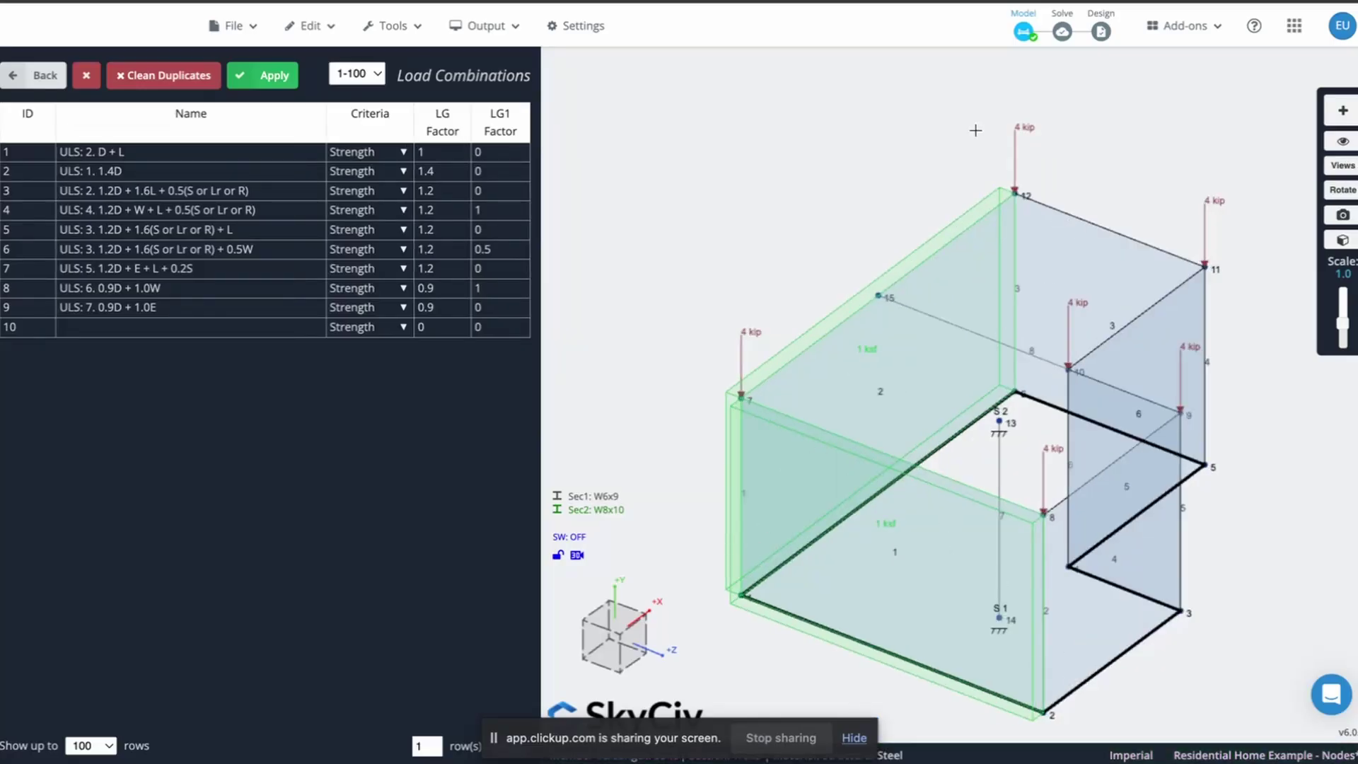
Run a linear static analysis, choosing to solve despite the area load issues, and return to the modelling view
{"action": "mouse_move", "coordinate": [1063, 31]}
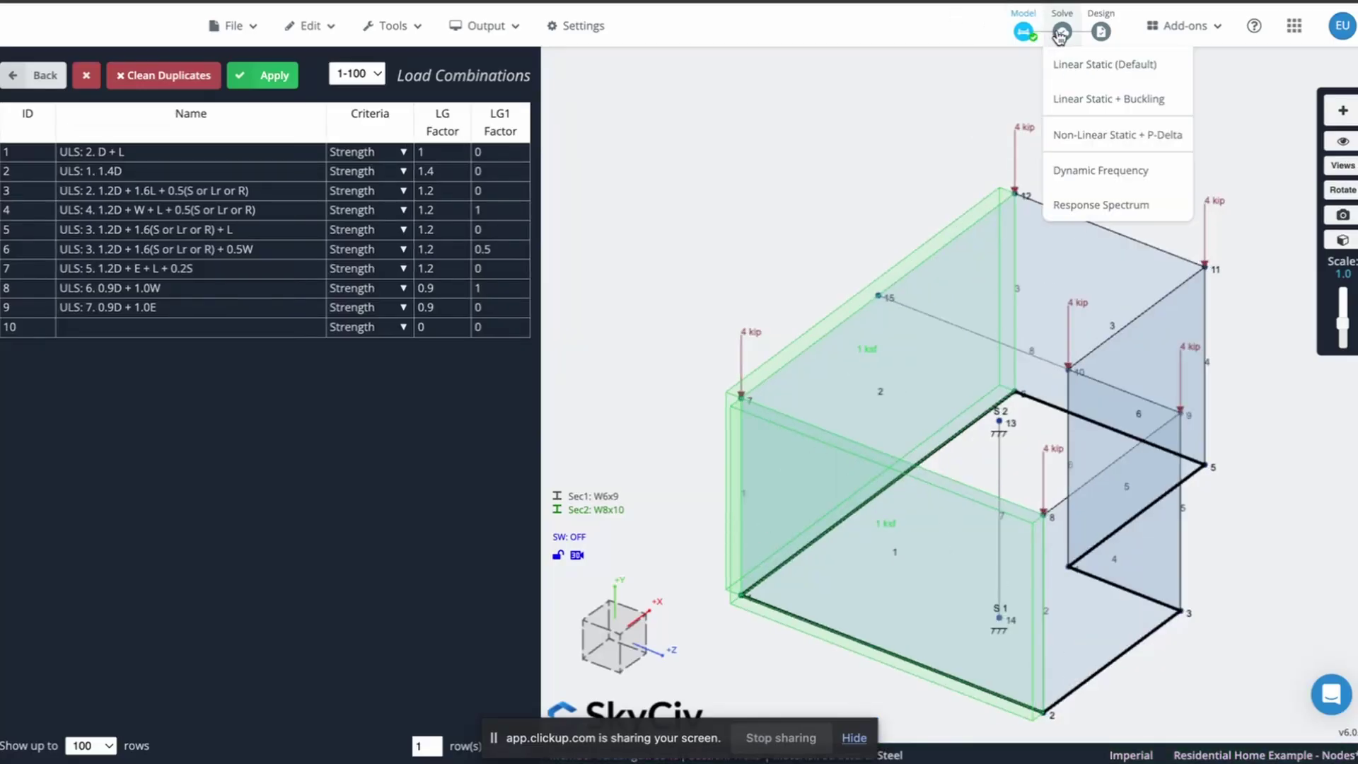
{"action": "left_click", "coordinate": [1094, 65]}
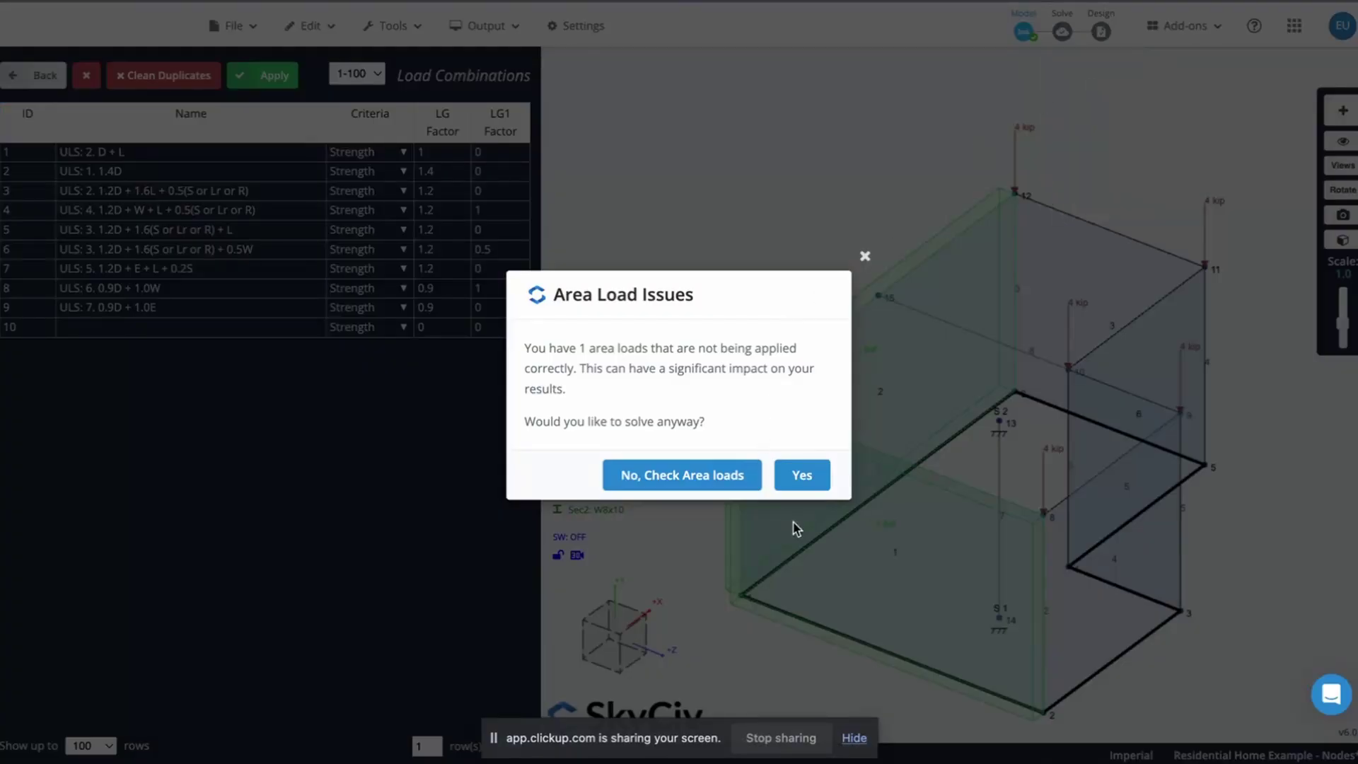
{"action": "left_click", "coordinate": [802, 476]}
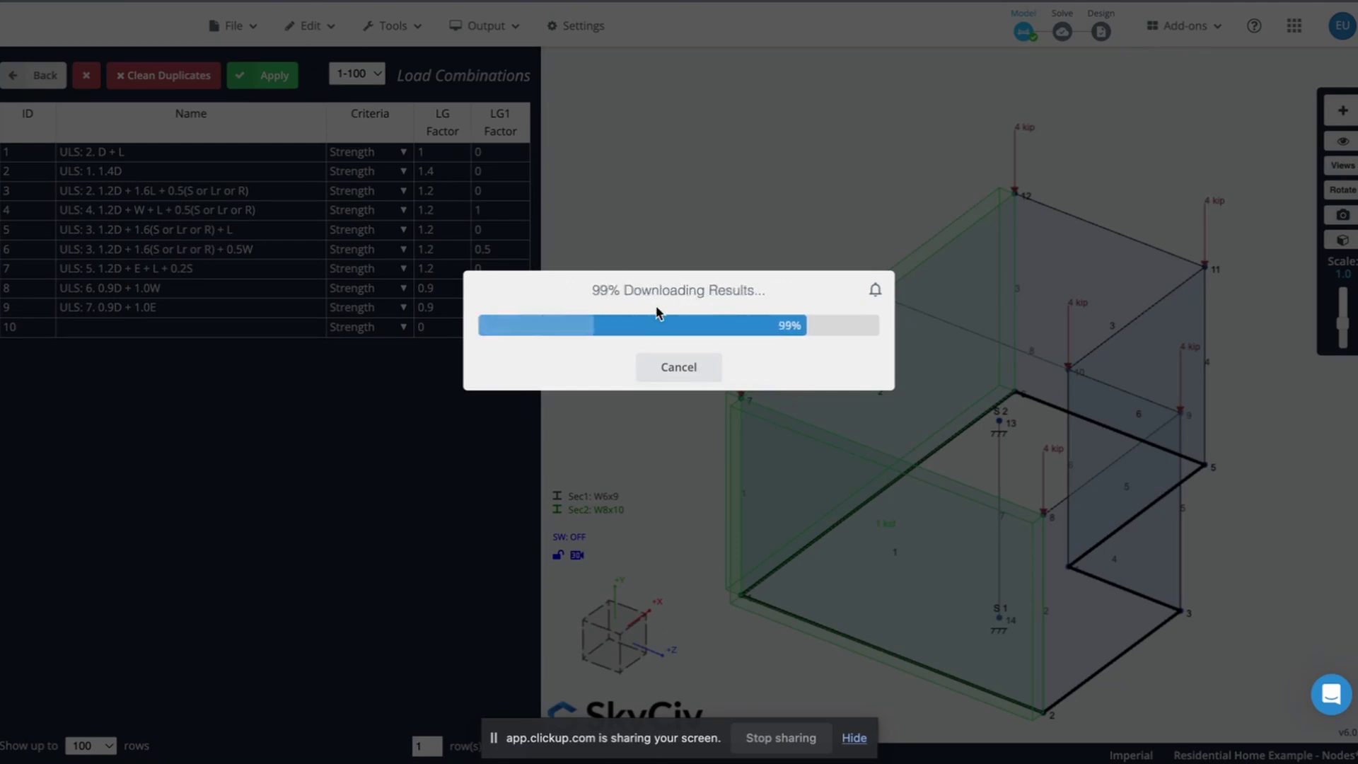
{"action": "left_click", "coordinate": [679, 584]}
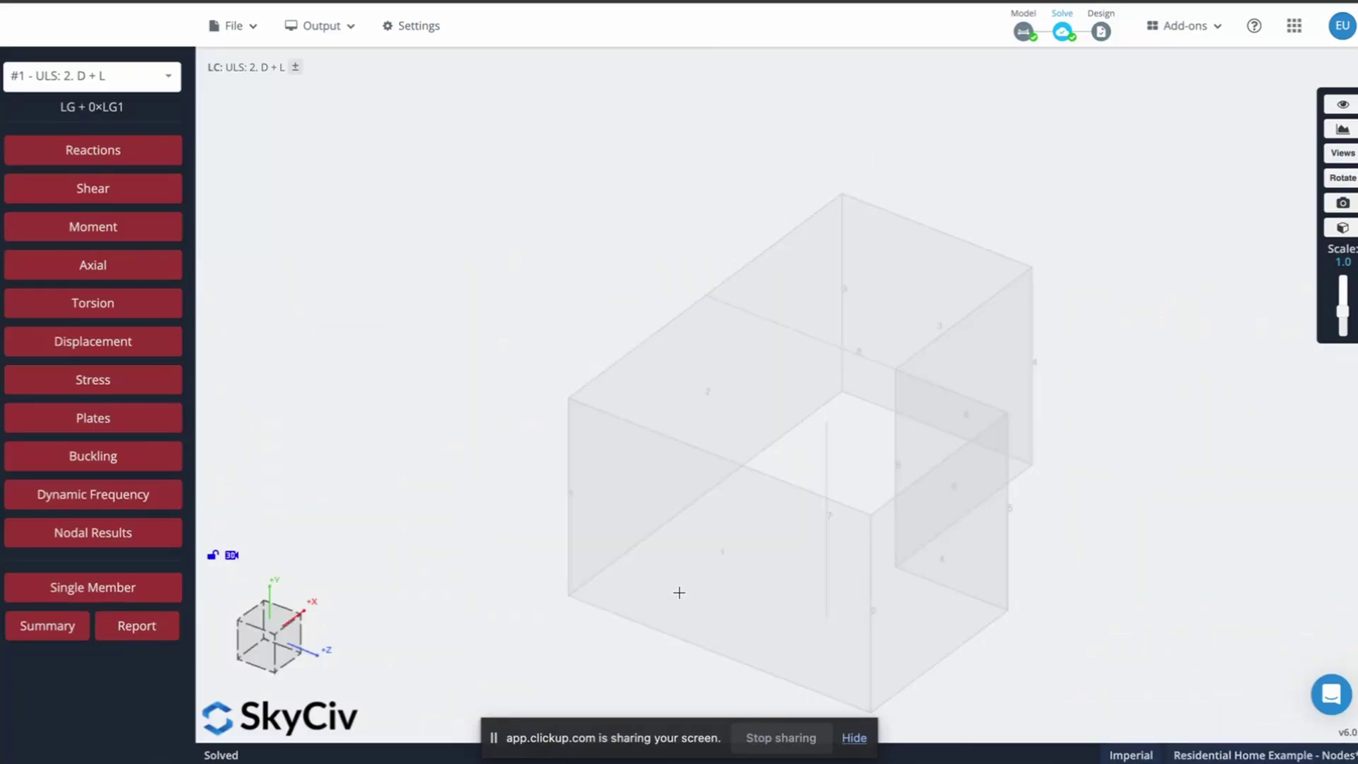
{"action": "left_click", "coordinate": [1024, 31]}
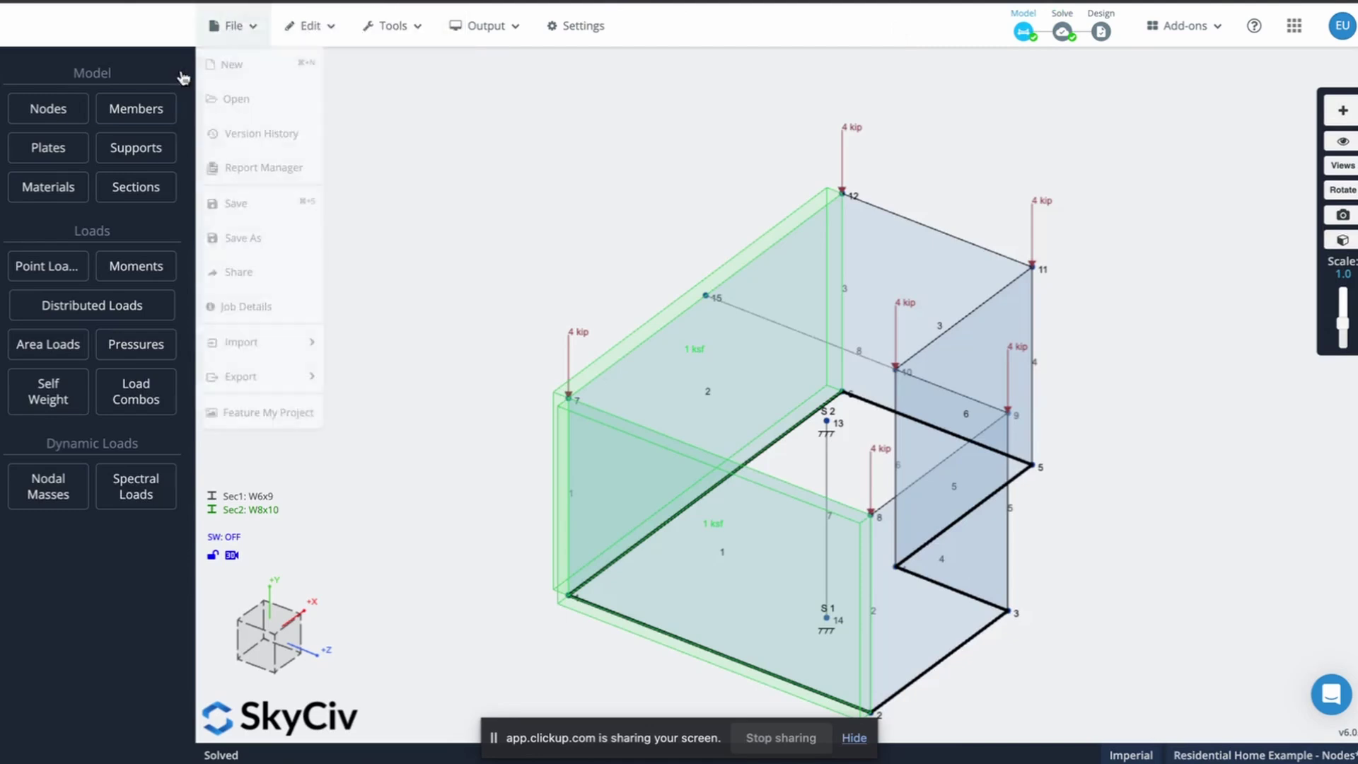
Check the Section Properties & Plate Materials instructions on the tutorial page and return to the model
{"action": "left_click", "coordinate": [113, 188]}
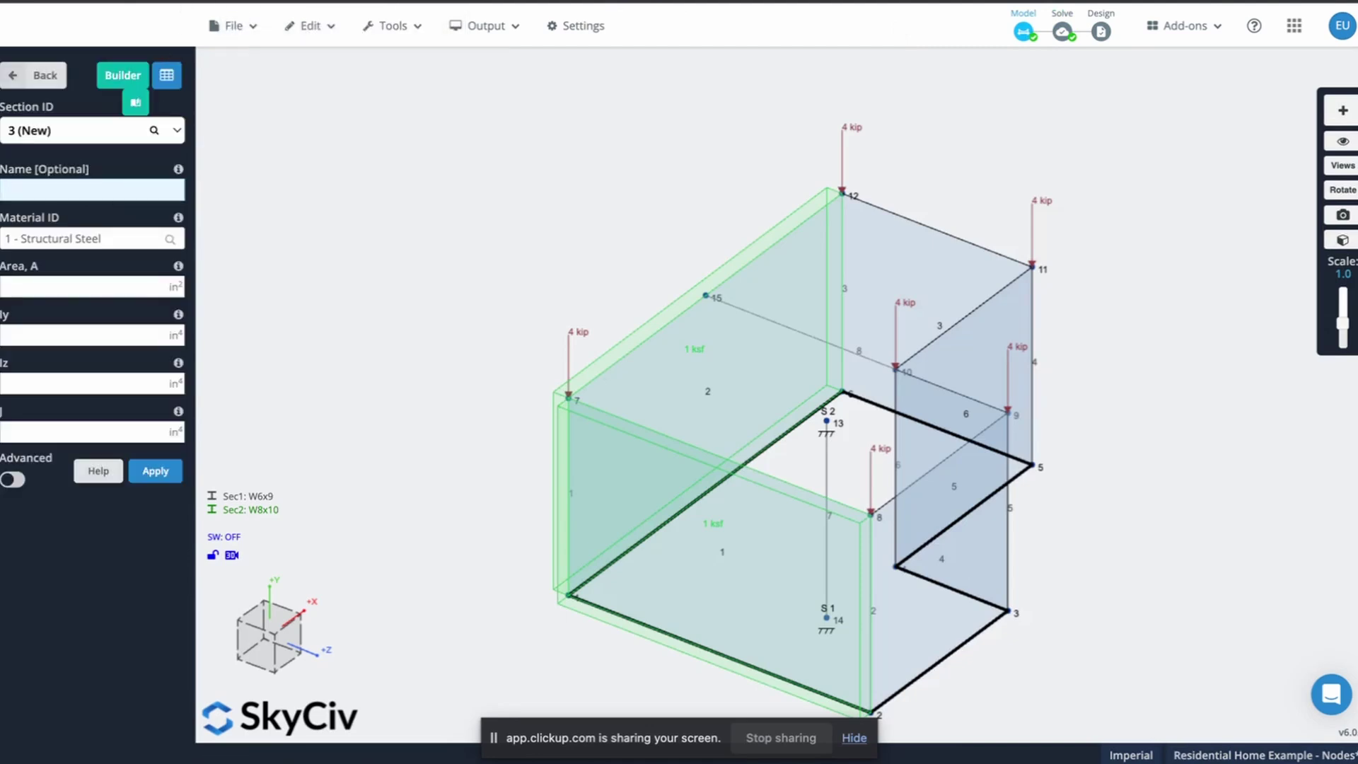
{"action": "key", "text": "ctrl+Tab"}
{"action": "scroll", "coordinate": [517, 382], "scroll_direction": "down", "scroll_amount": 5}
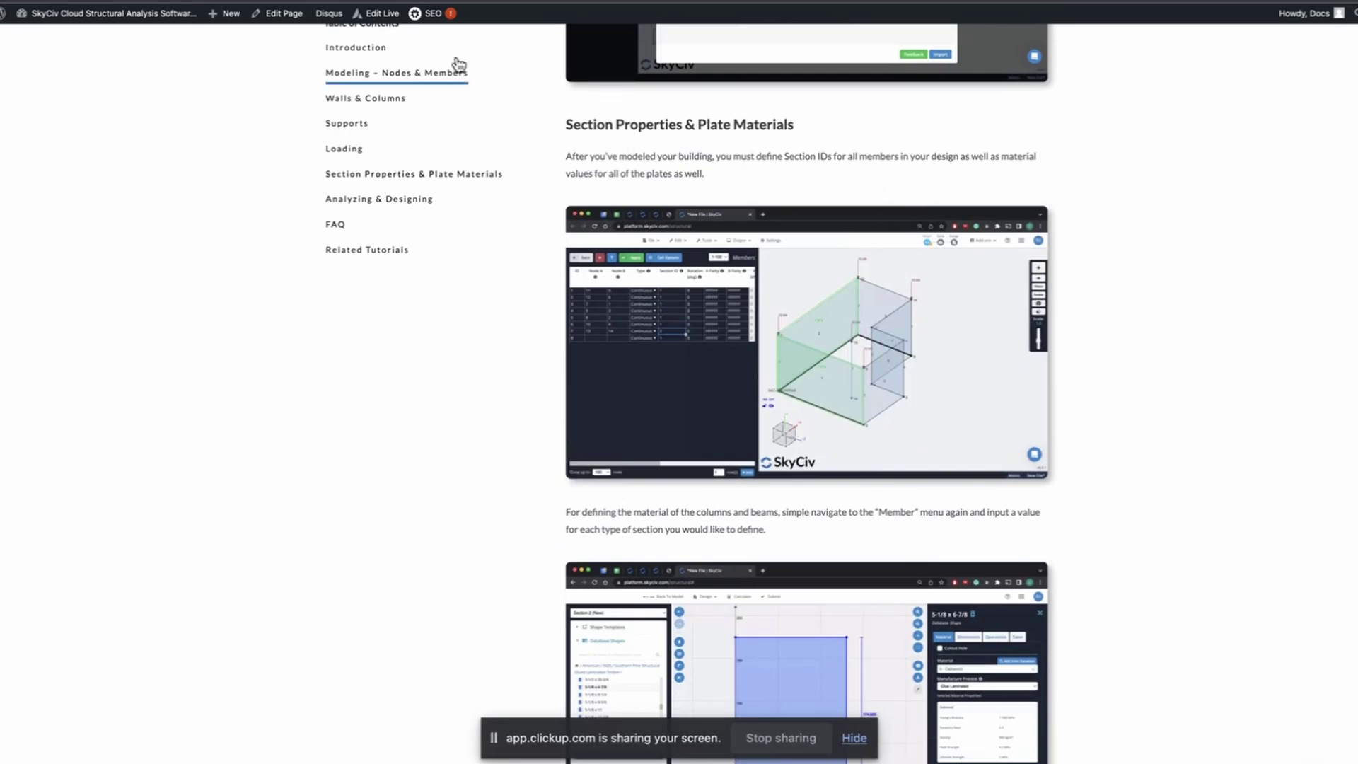
{"action": "left_click", "coordinate": [273, 1]}
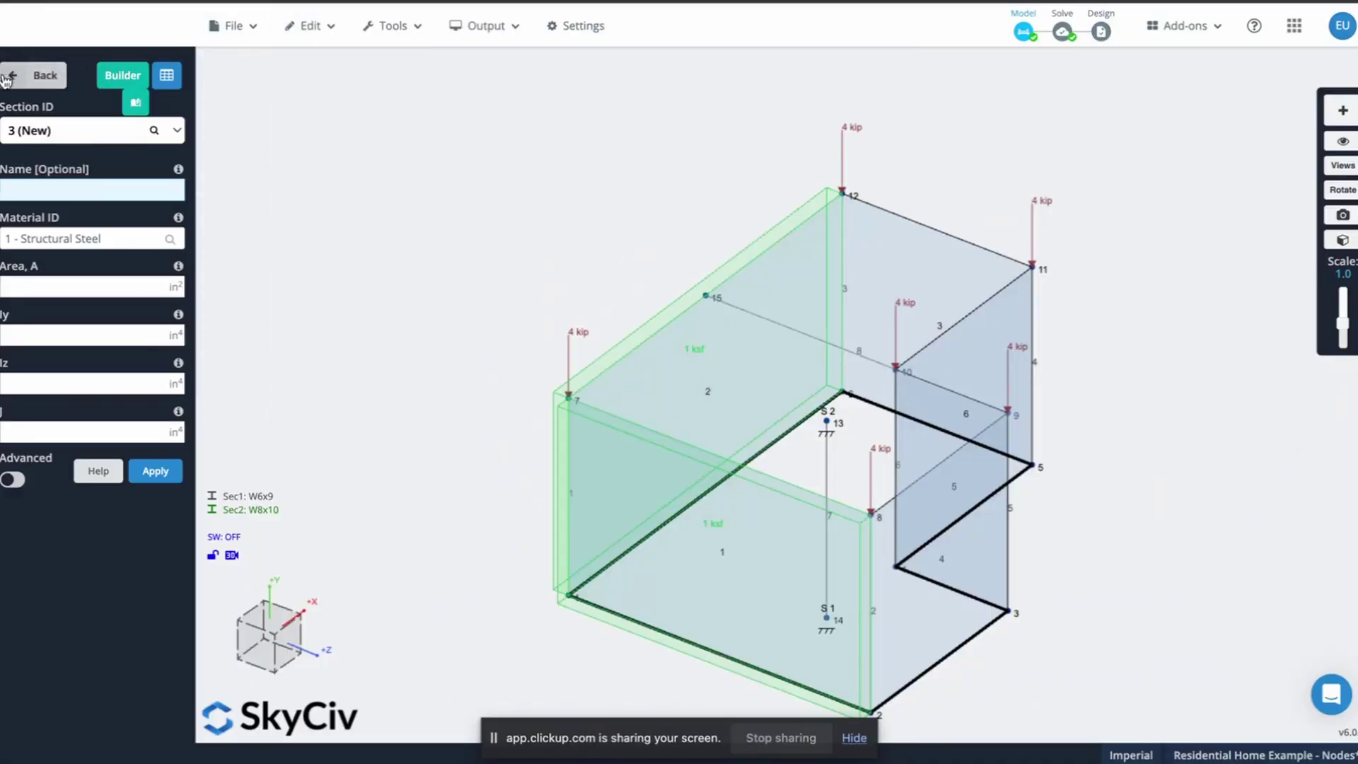
View the plate entry form and inspect the properties of member 8 between nodes 9 and 15
{"action": "left_click", "coordinate": [36, 75]}
{"action": "left_click", "coordinate": [21, 163]}
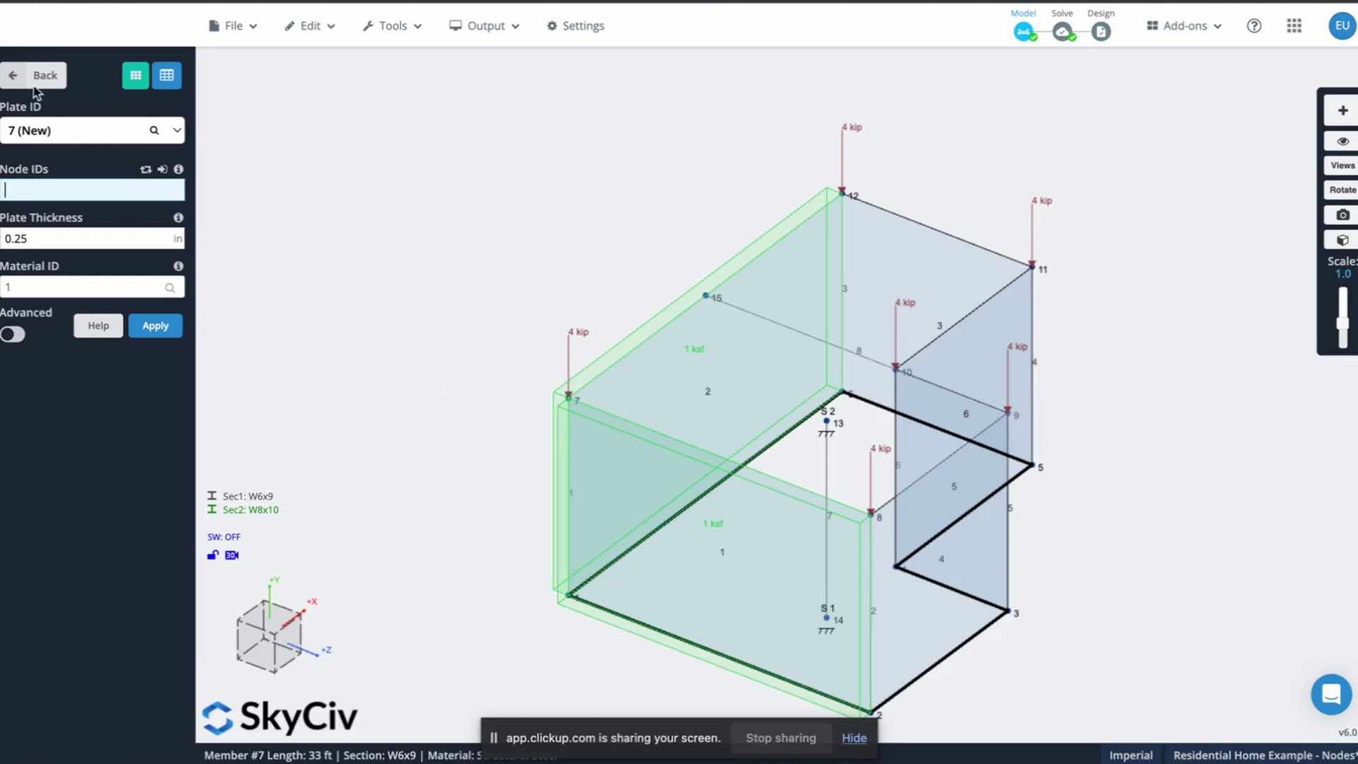
{"action": "left_click", "coordinate": [820, 341]}
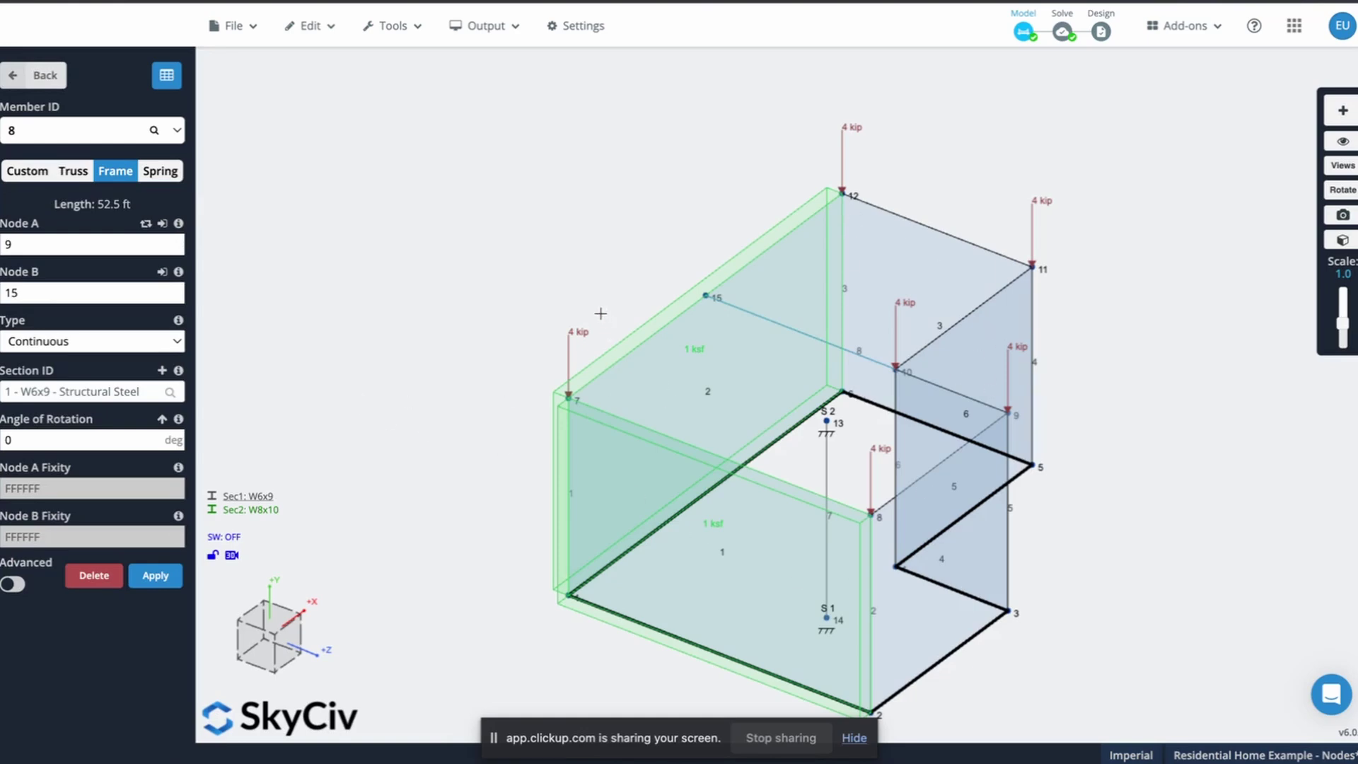
{"action": "left_click", "coordinate": [17, 76]}
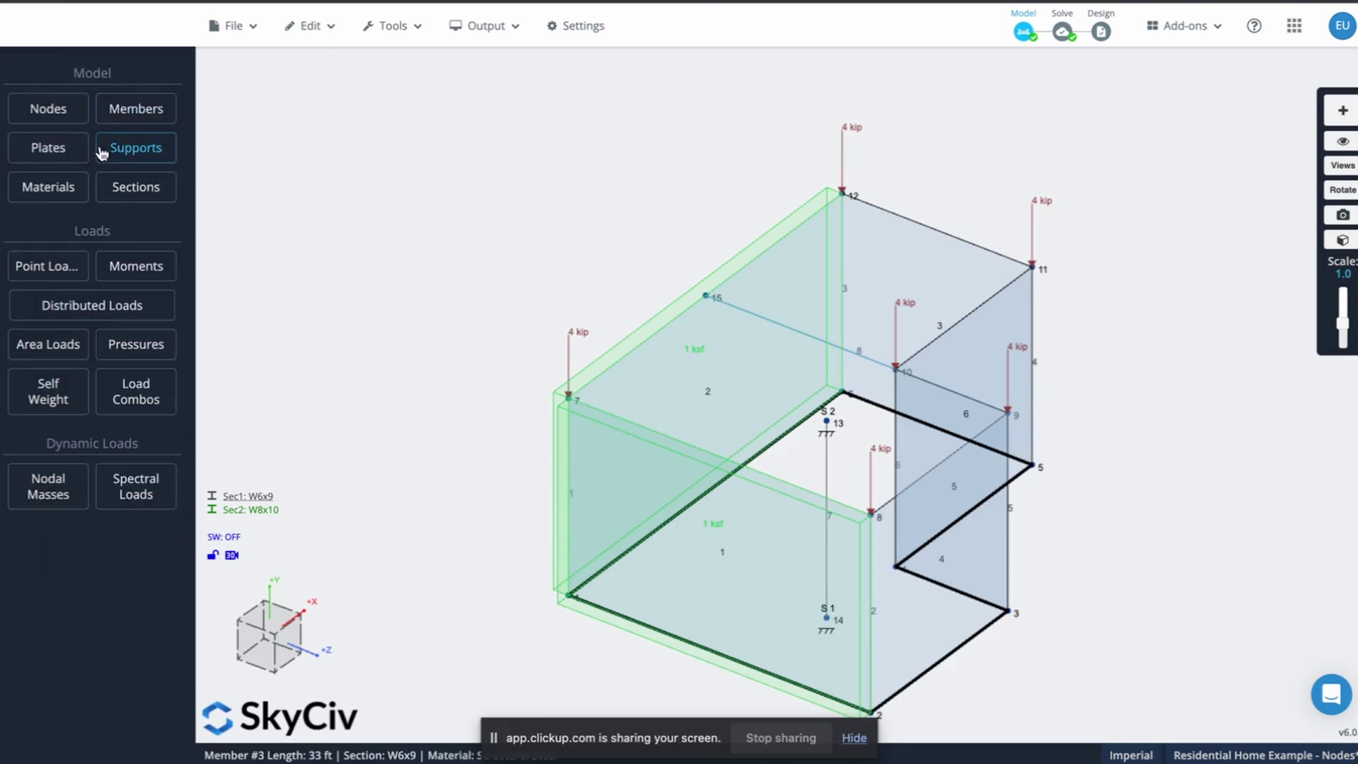
Set member 8's section ID to 2 in the members datasheet and apply the change
{"action": "left_click", "coordinate": [130, 122]}
{"action": "left_click", "coordinate": [167, 80]}
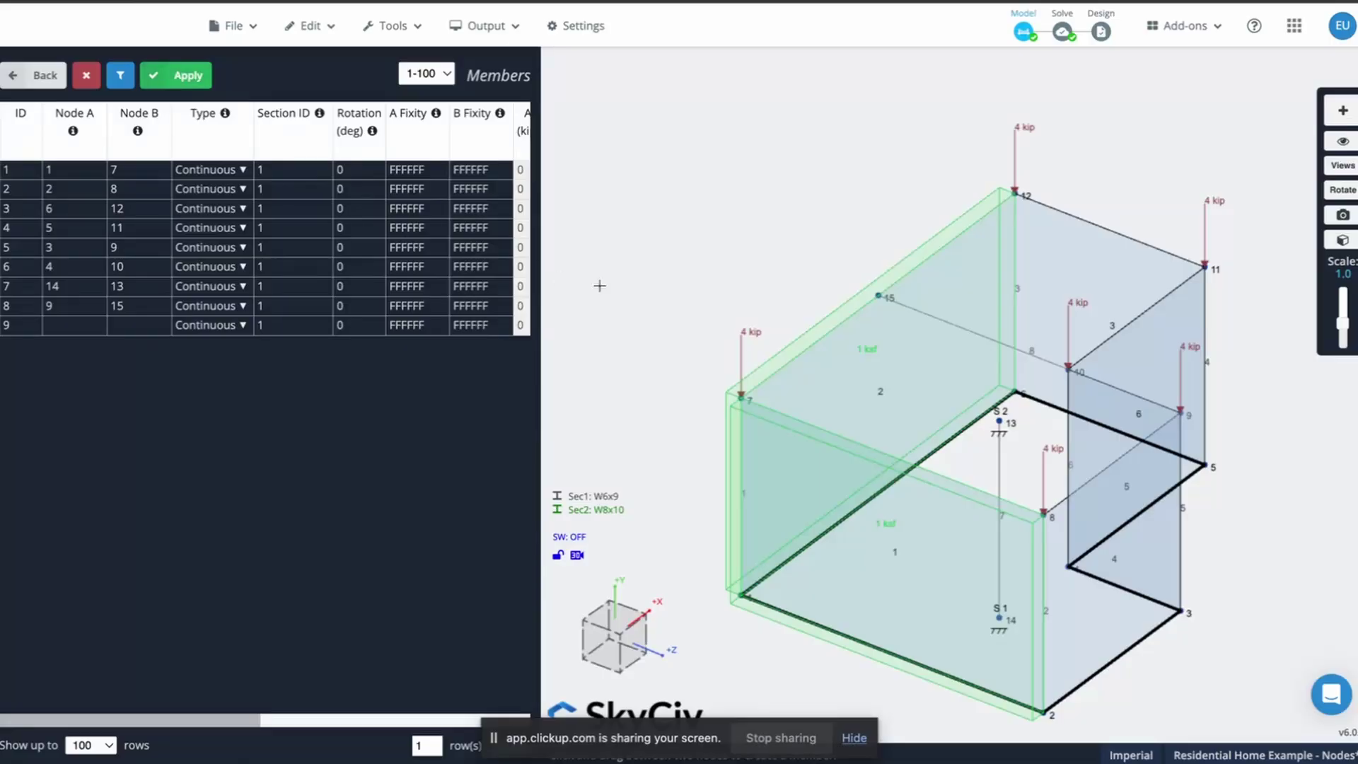
{"action": "left_click", "coordinate": [1029, 360]}
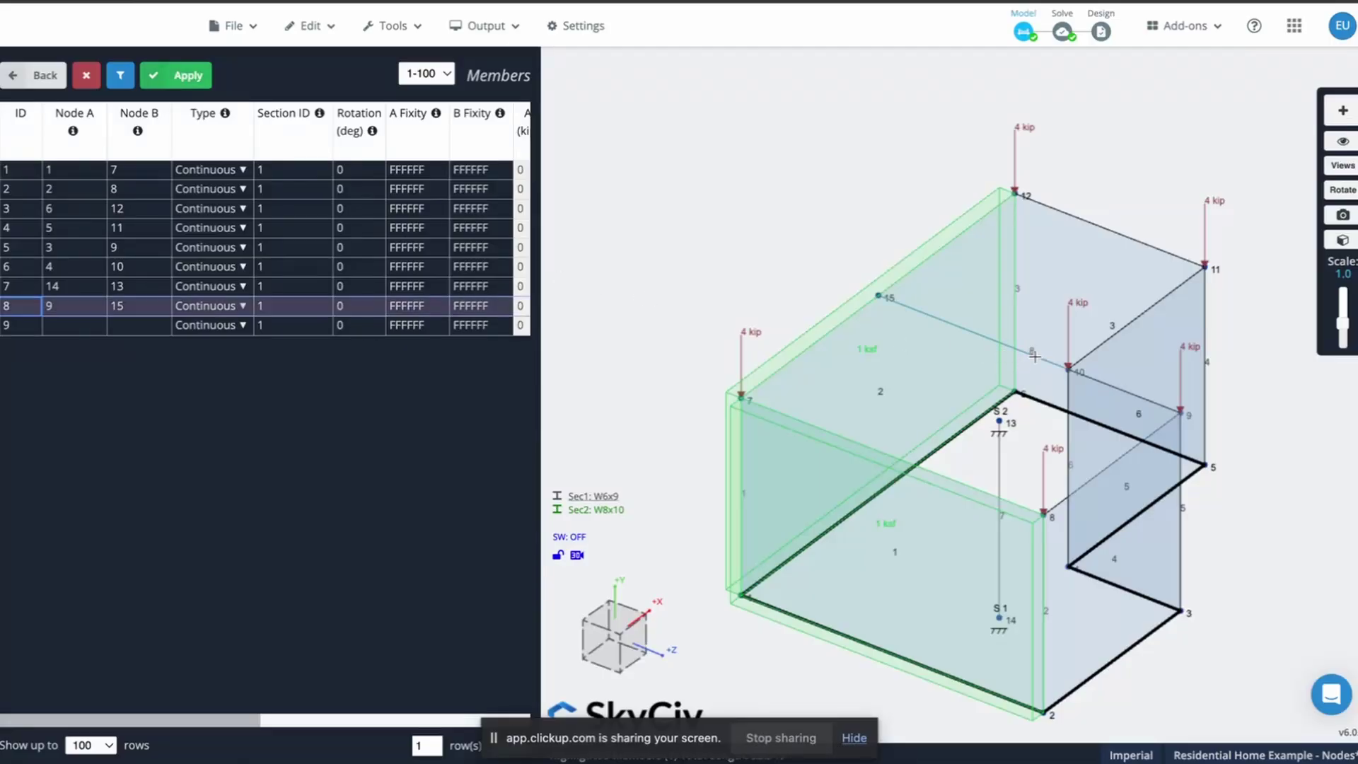
{"action": "left_click", "coordinate": [312, 313]}
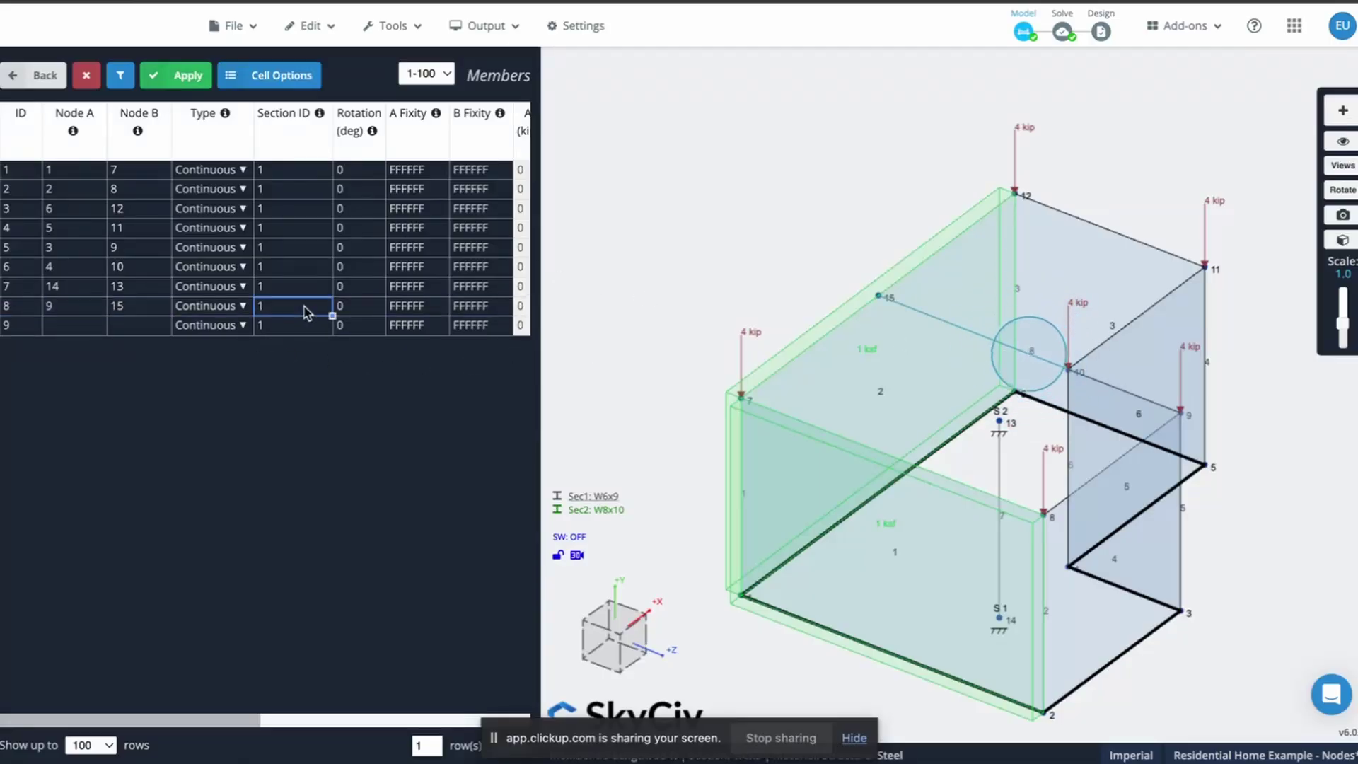
{"action": "type", "text": "3"}
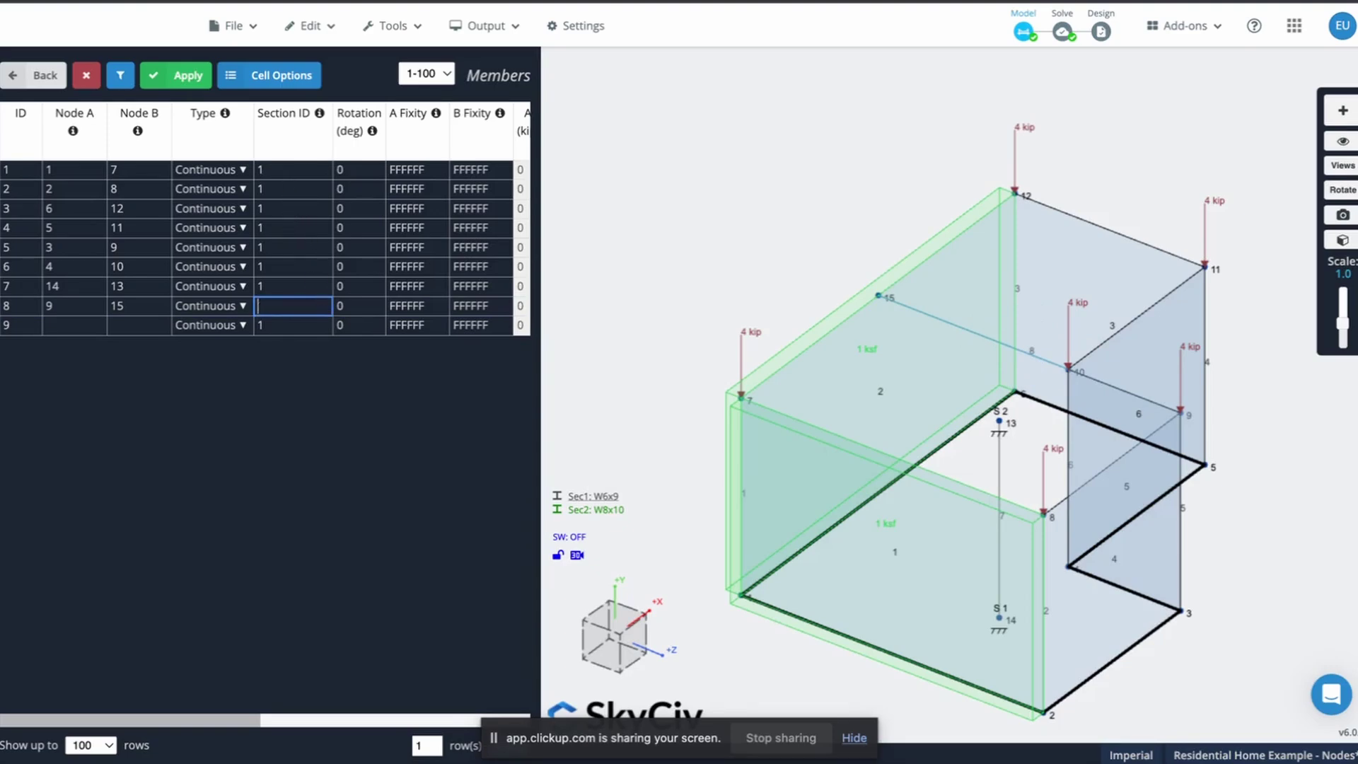
{"action": "left_click", "coordinate": [289, 173]}
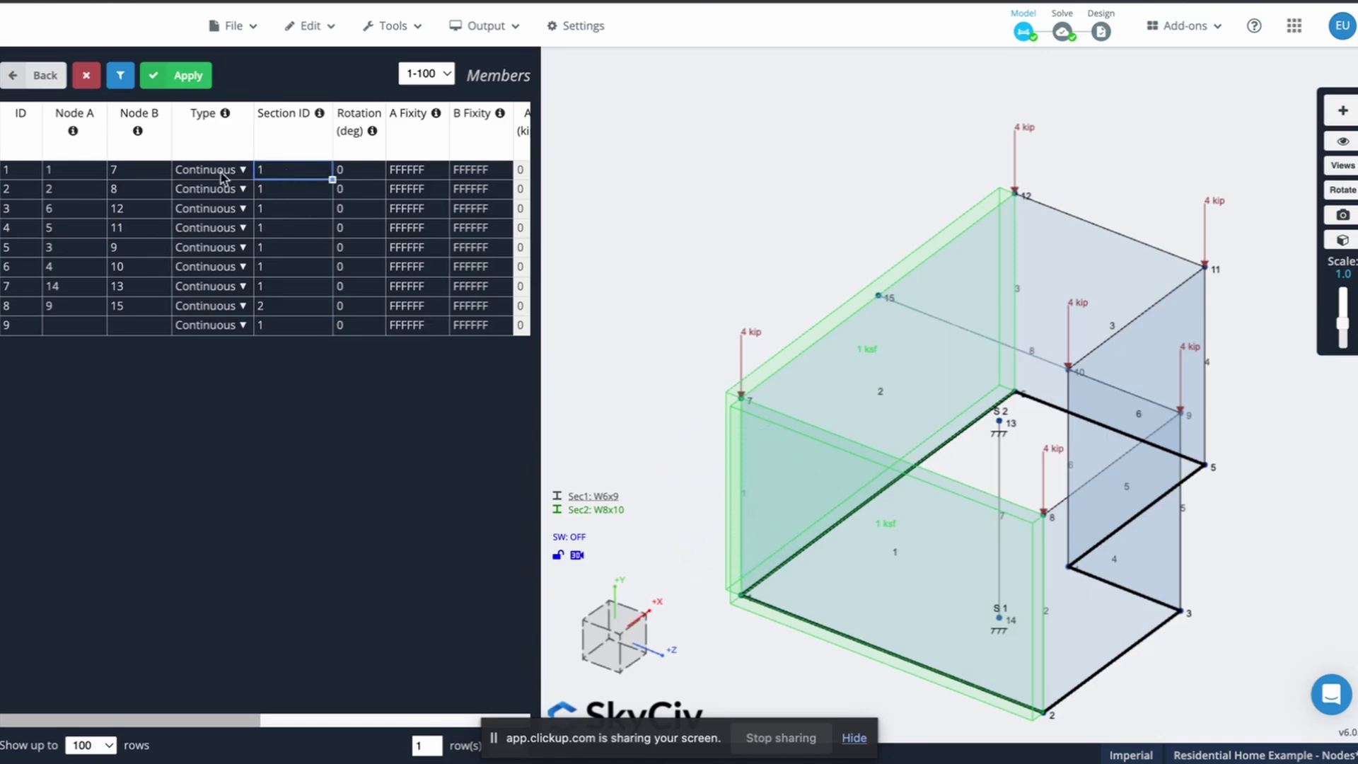
{"action": "left_click_drag", "start_coordinate": [267, 175], "coordinate": [282, 337]}
{"action": "left_click", "coordinate": [290, 248]}
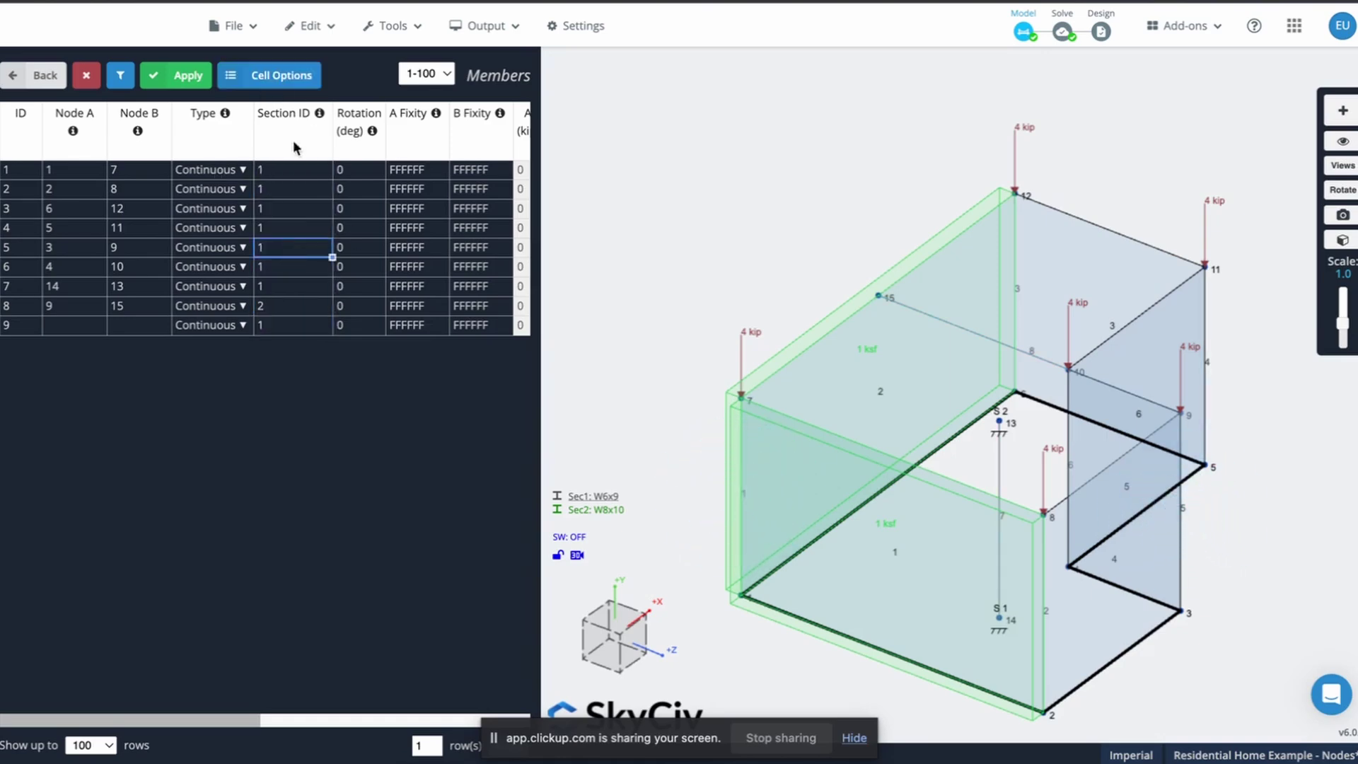
{"action": "left_click", "coordinate": [185, 77]}
{"action": "left_click", "coordinate": [51, 86]}
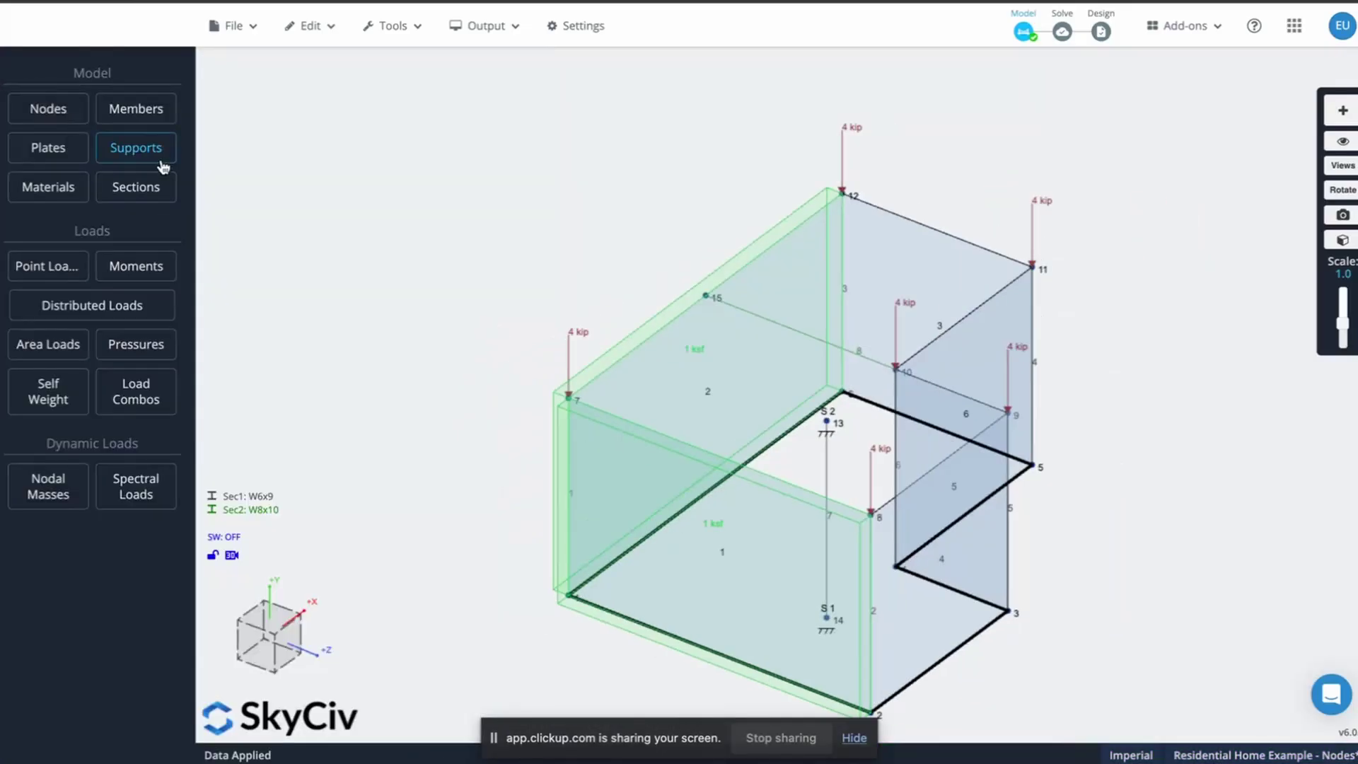
Open section 1 (W6x9) in the Section Builder
{"action": "left_click", "coordinate": [150, 184]}
{"action": "left_click", "coordinate": [77, 130]}
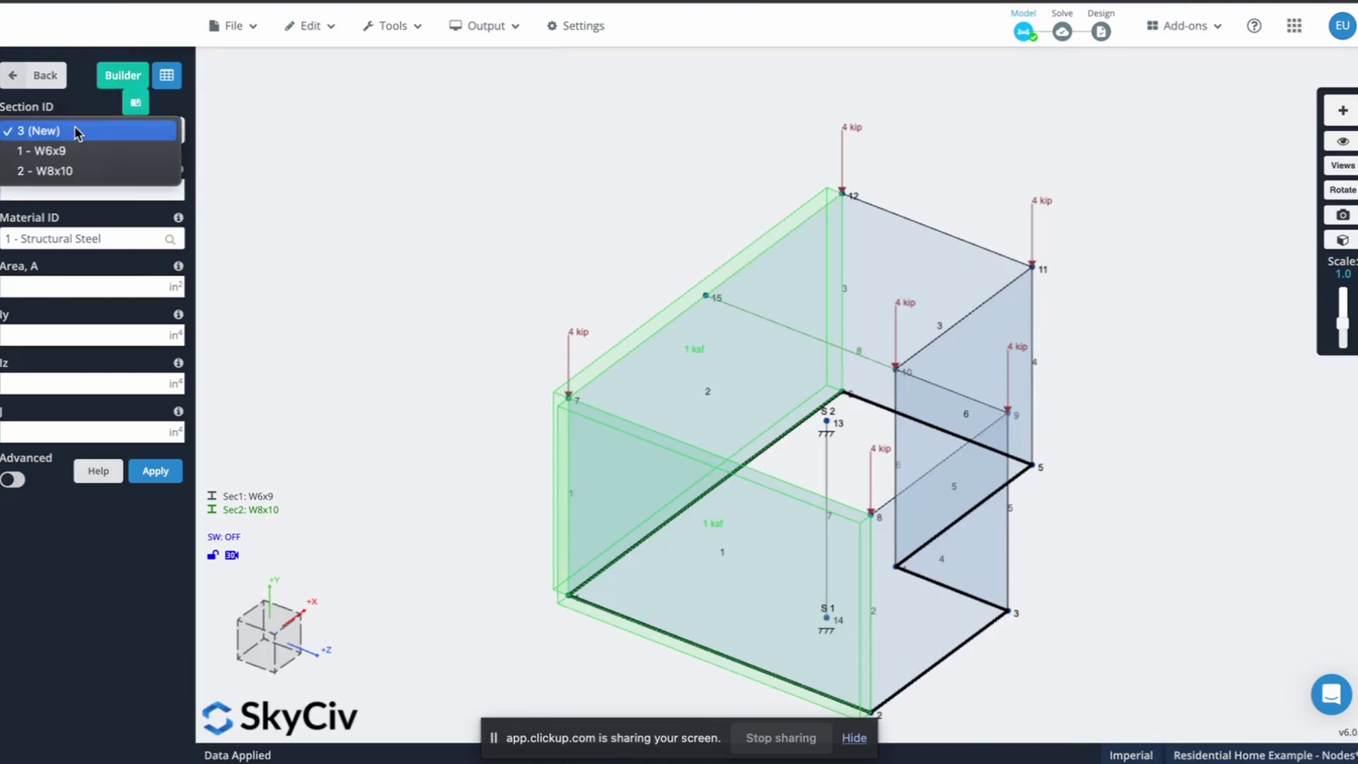
{"action": "left_click", "coordinate": [60, 151]}
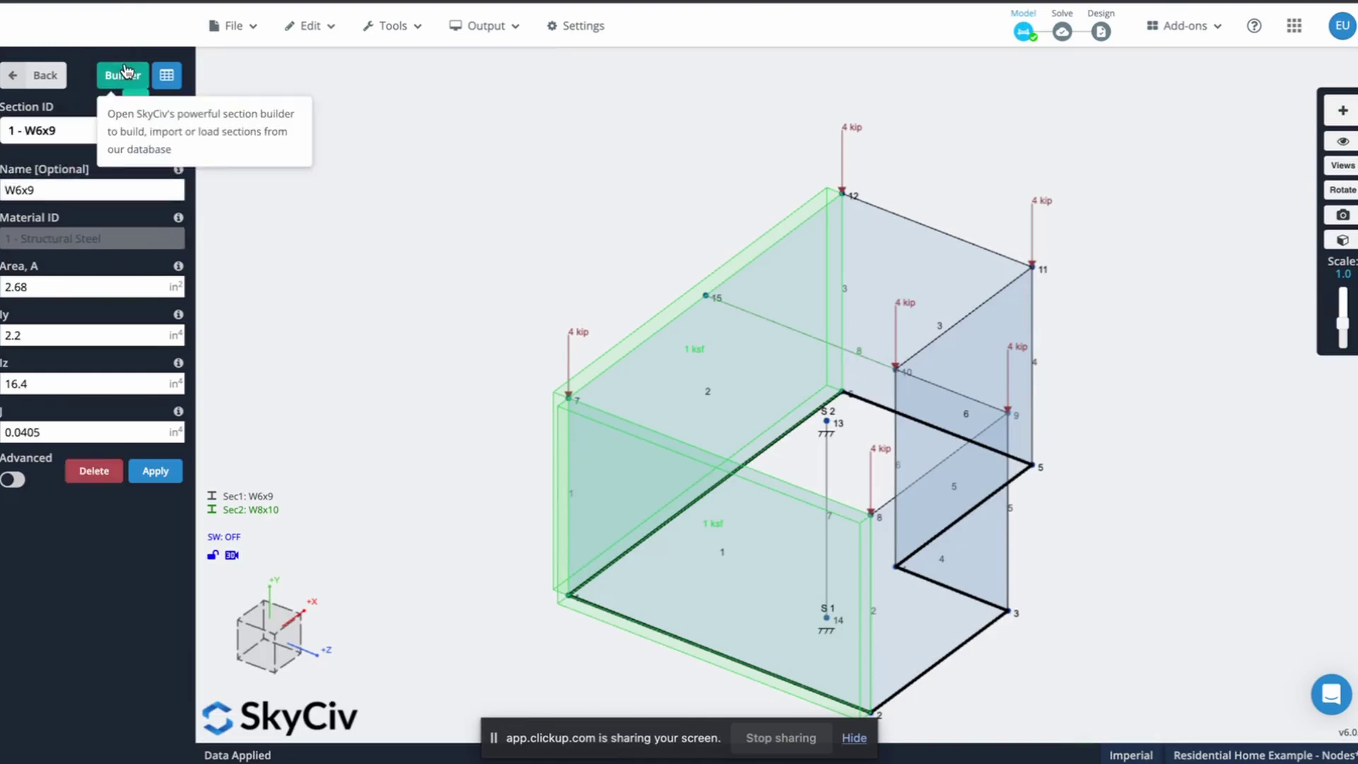
{"action": "left_click", "coordinate": [123, 75]}
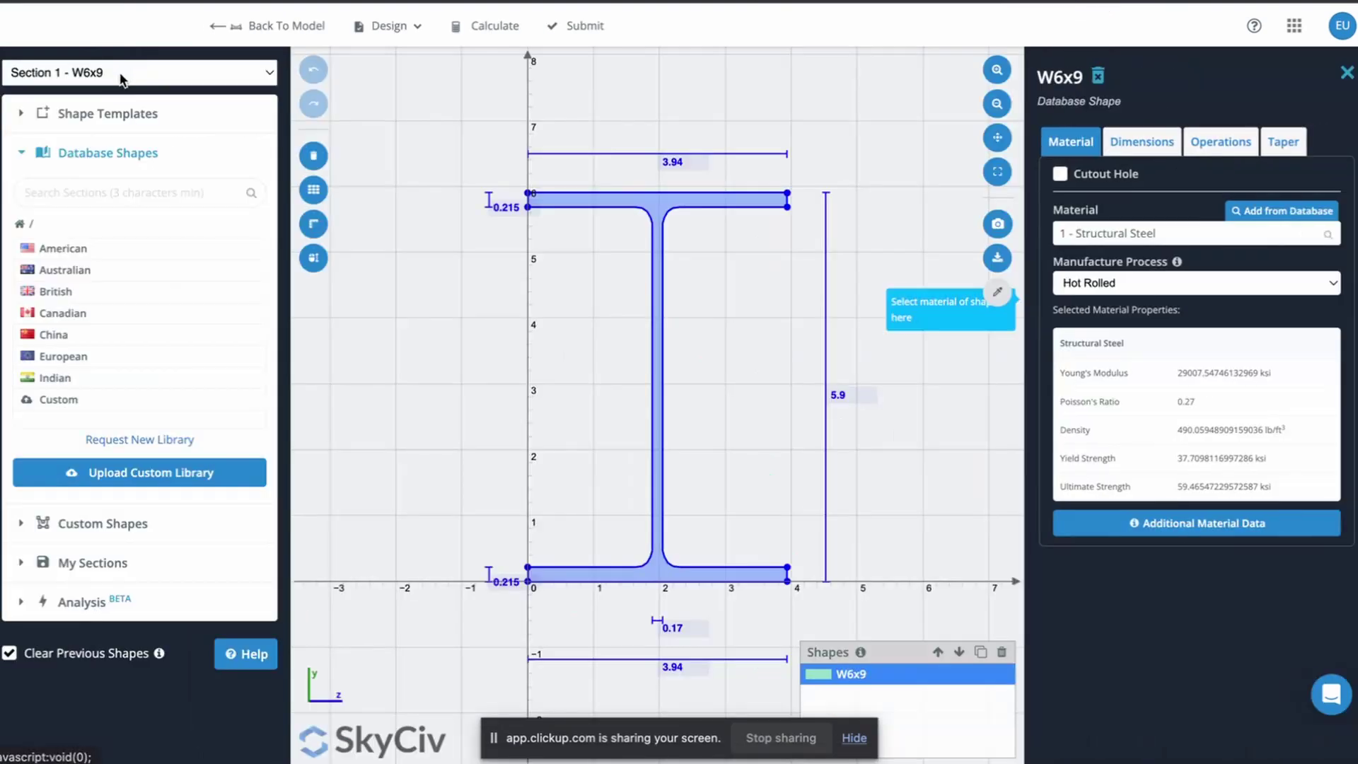
{"action": "left_click", "coordinate": [182, 75]}
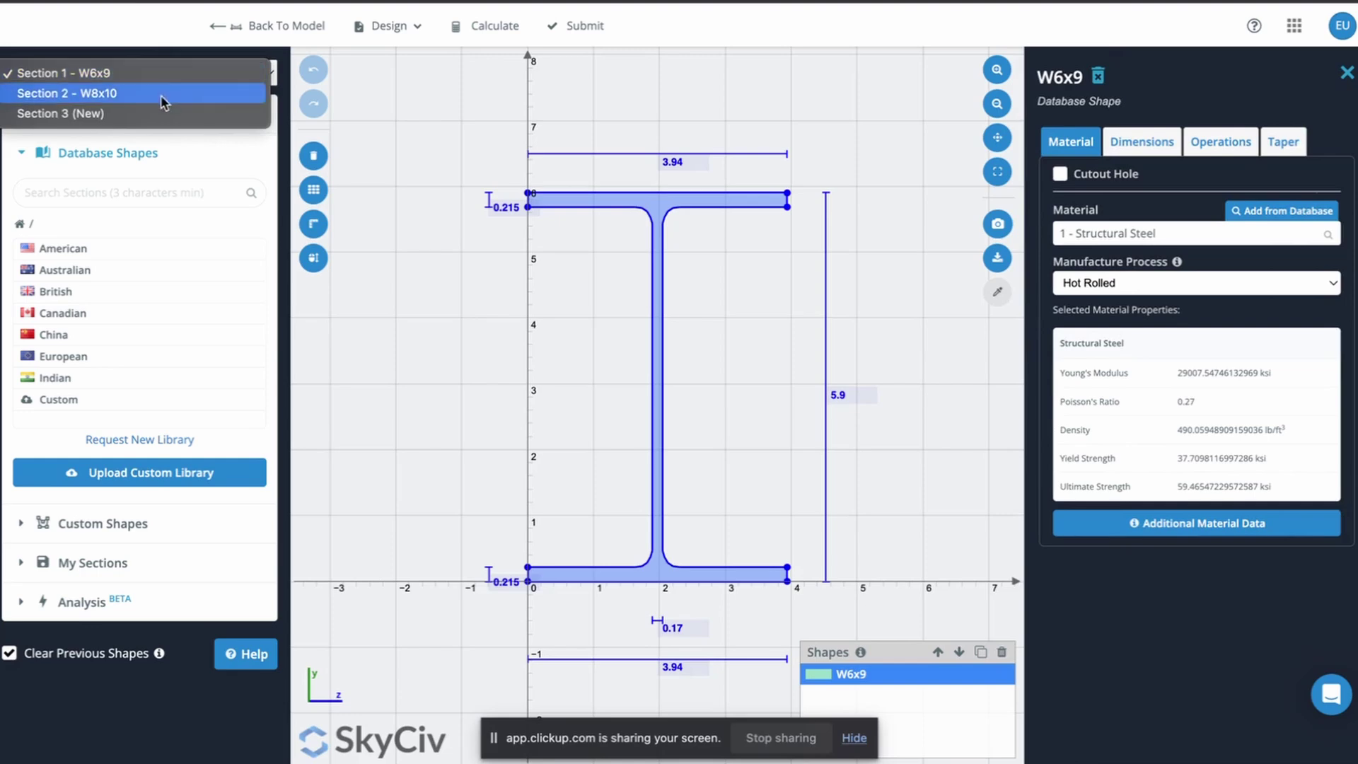
Replace section 1's shape with W12x22 from the American AISC W shapes library and submit it to the model
{"action": "left_click", "coordinate": [70, 248]}
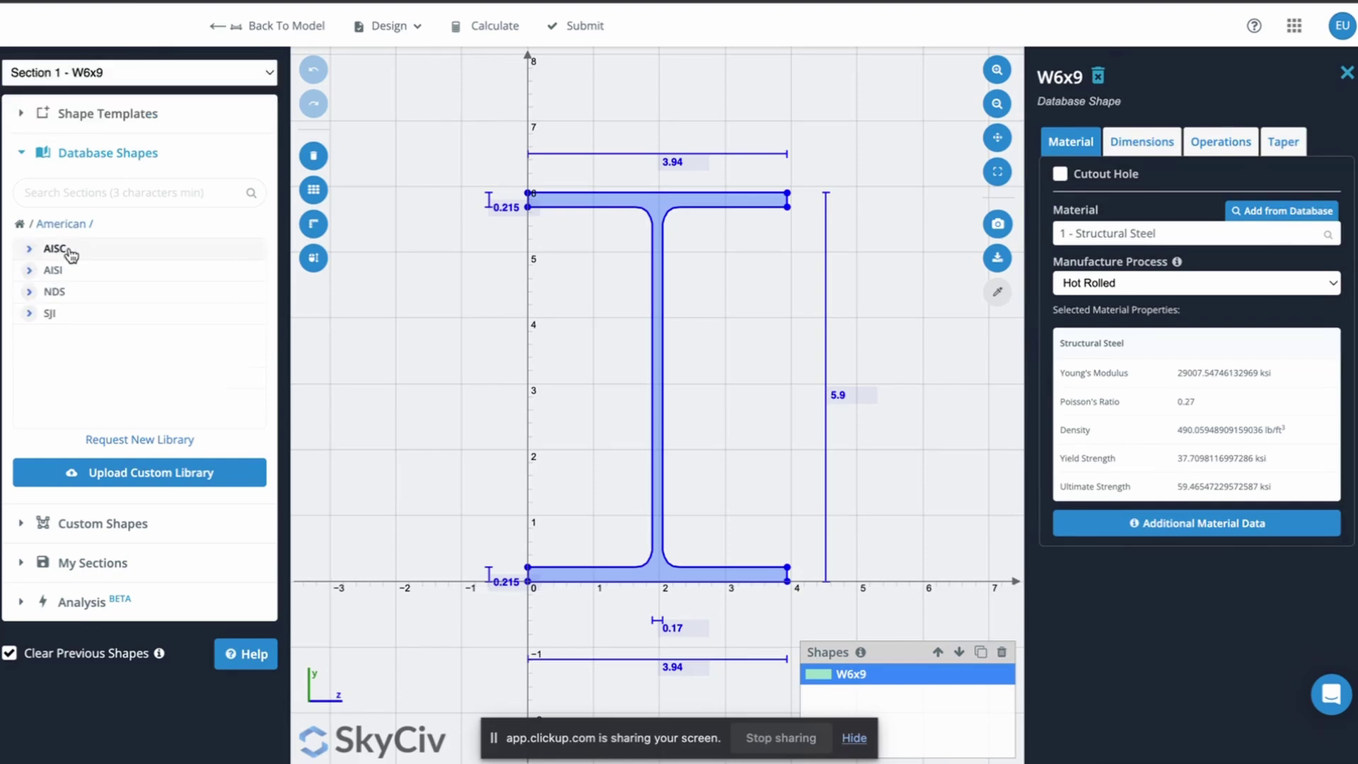
{"action": "left_click", "coordinate": [57, 249]}
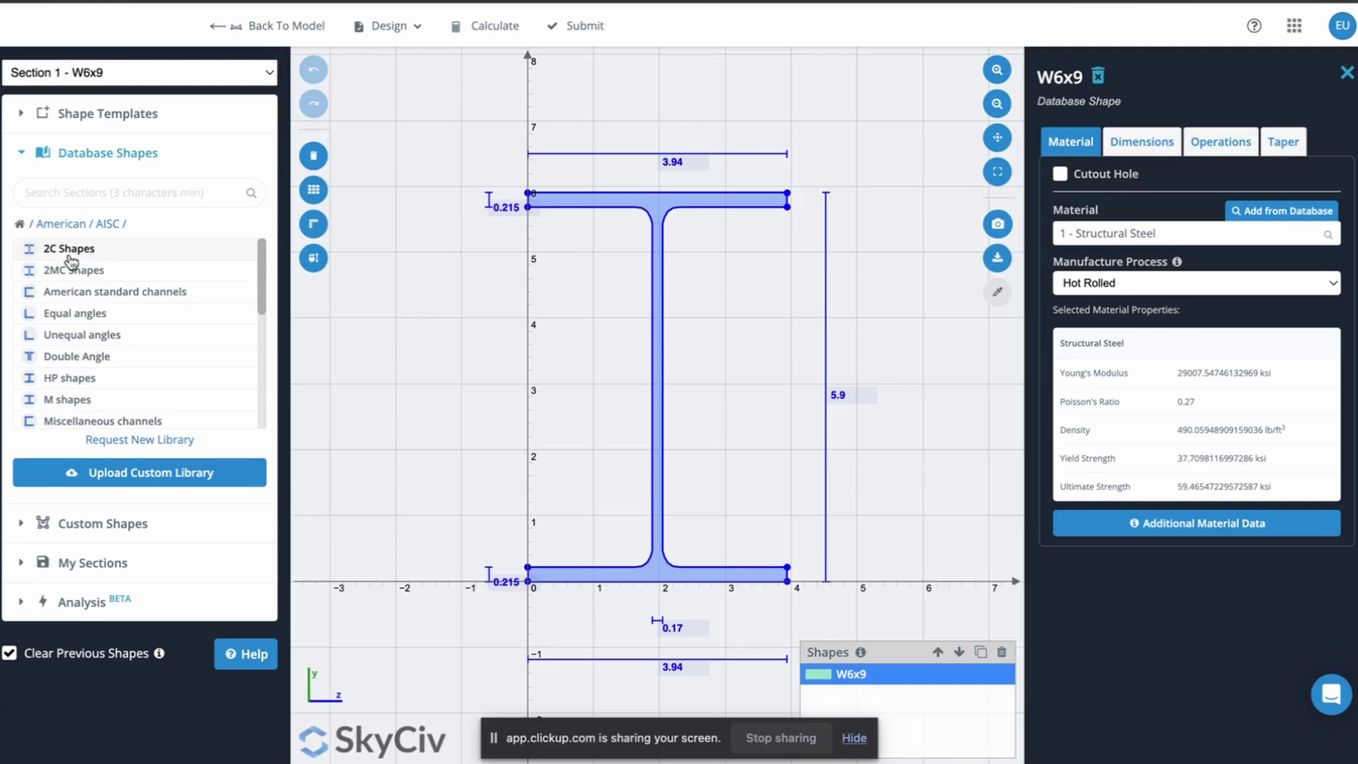
{"action": "scroll", "coordinate": [94, 330], "scroll_direction": "down", "scroll_amount": 4}
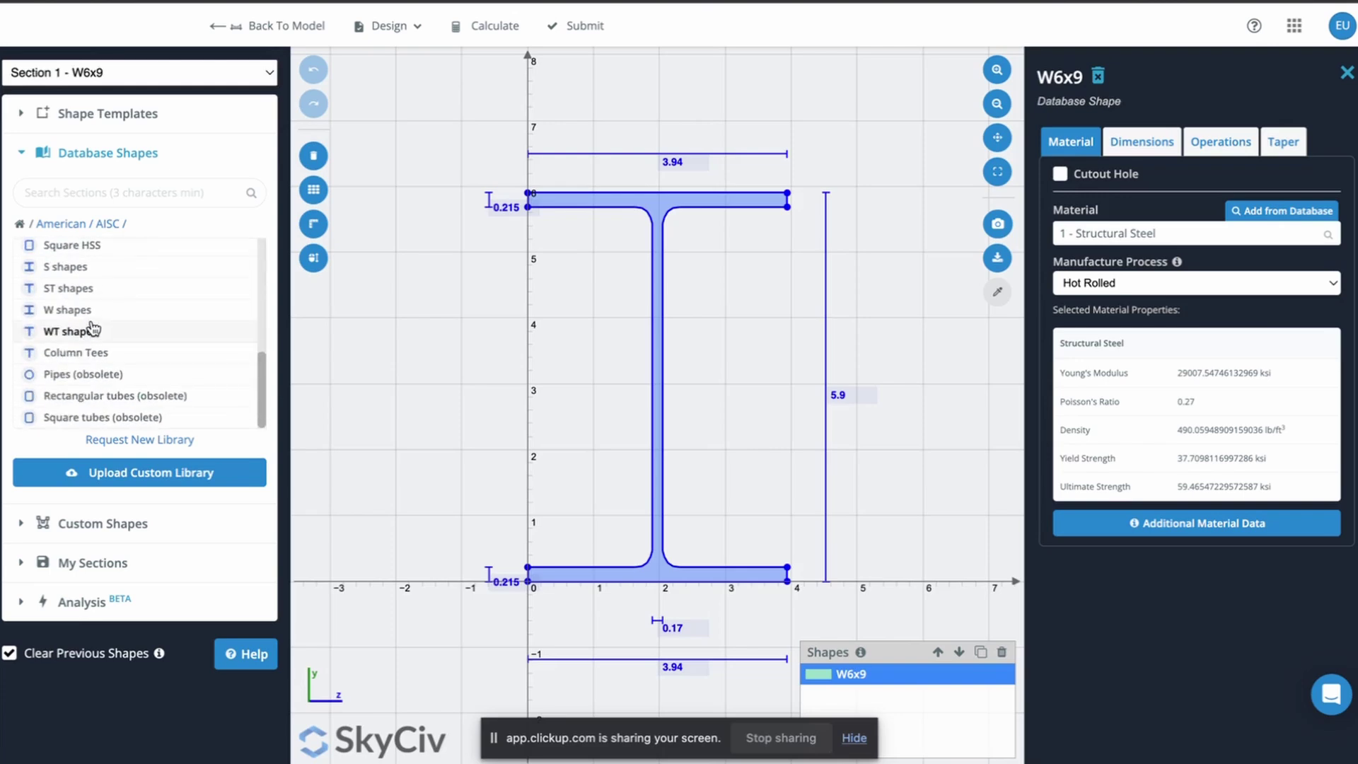
{"action": "left_click", "coordinate": [78, 309]}
{"action": "scroll", "coordinate": [92, 376], "scroll_direction": "down", "scroll_amount": 6}
{"action": "scroll", "coordinate": [94, 385], "scroll_direction": "down", "scroll_amount": 8}
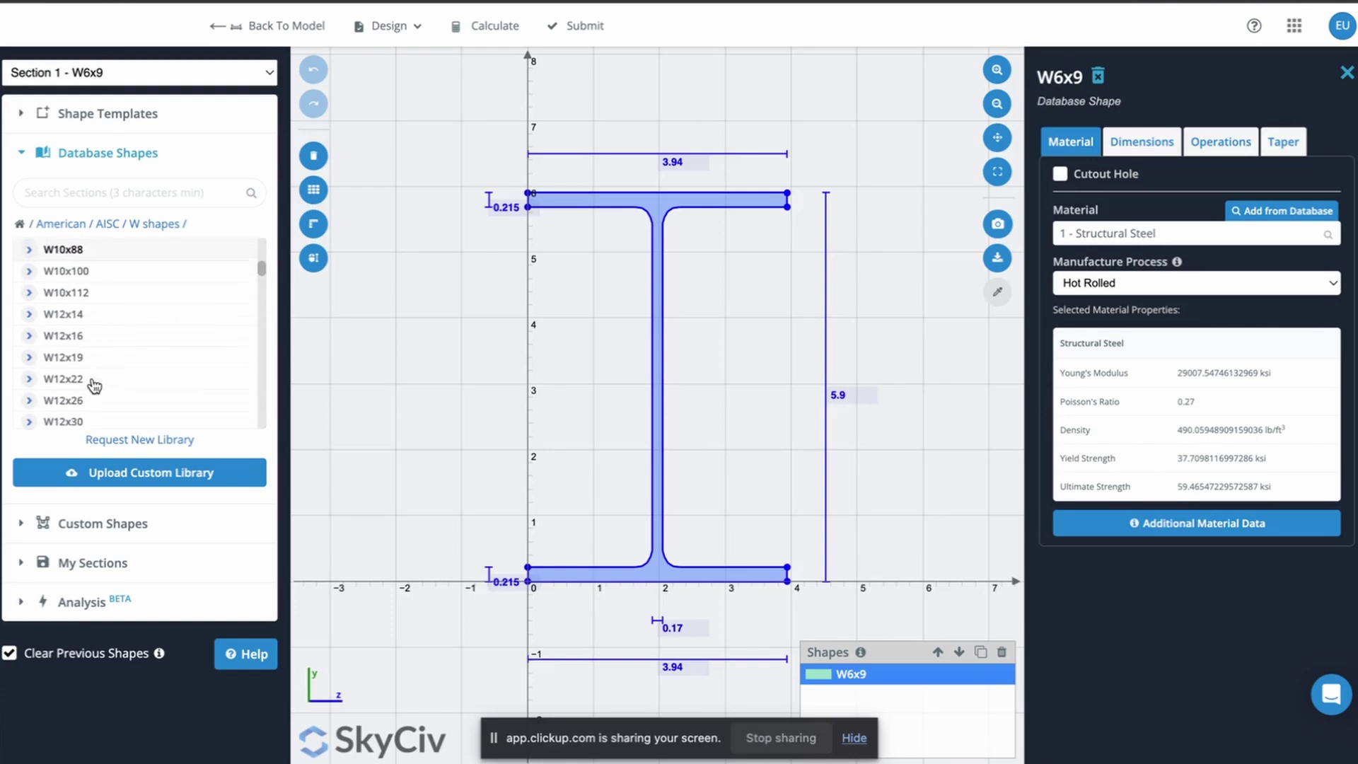
{"action": "left_click", "coordinate": [88, 335]}
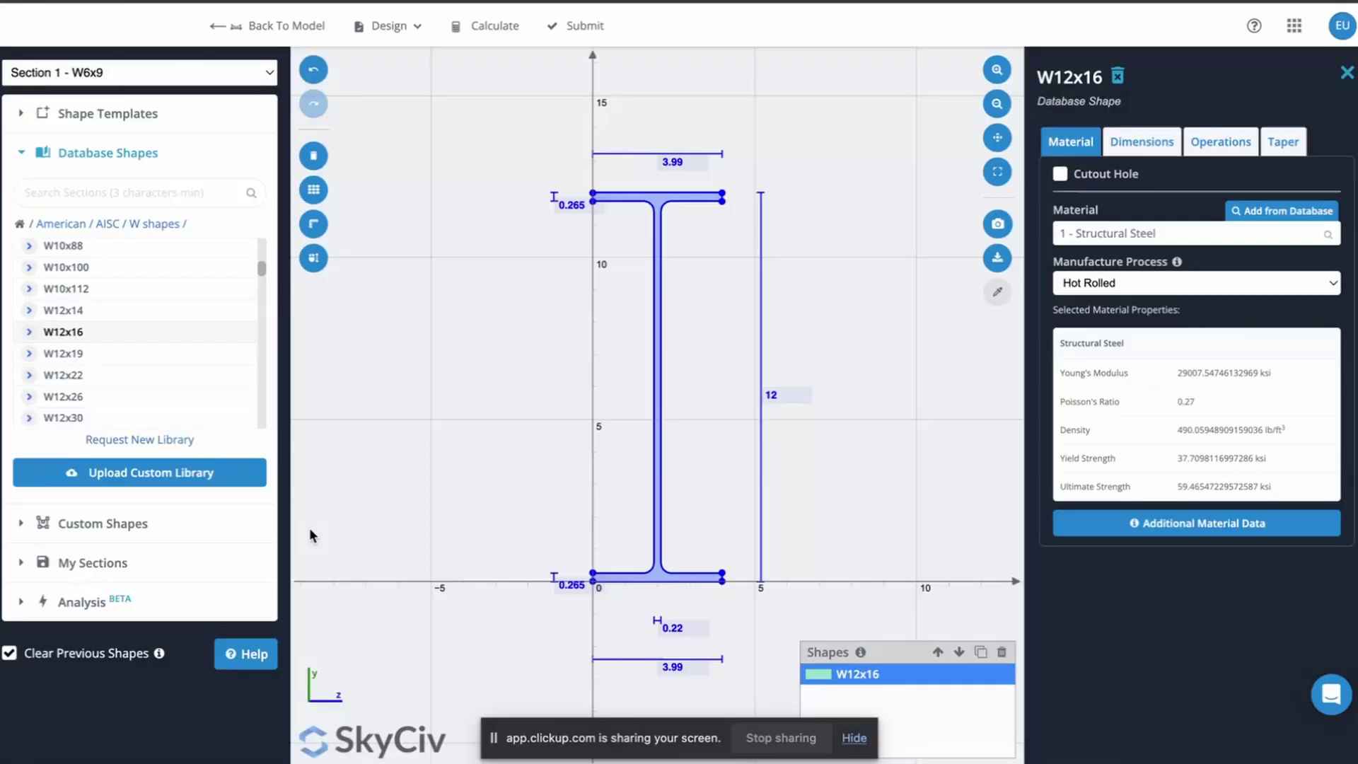
{"action": "left_click", "coordinate": [77, 378]}
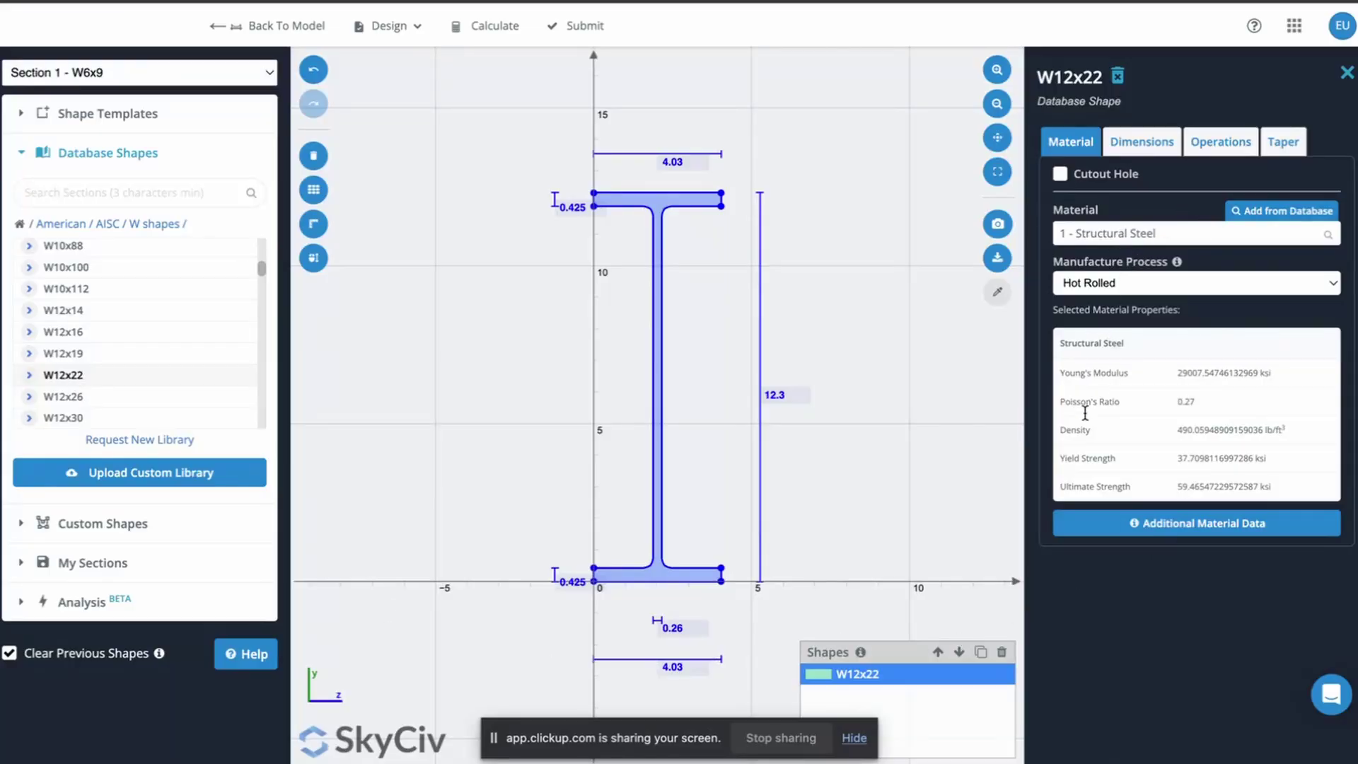
{"action": "left_click", "coordinate": [576, 27]}
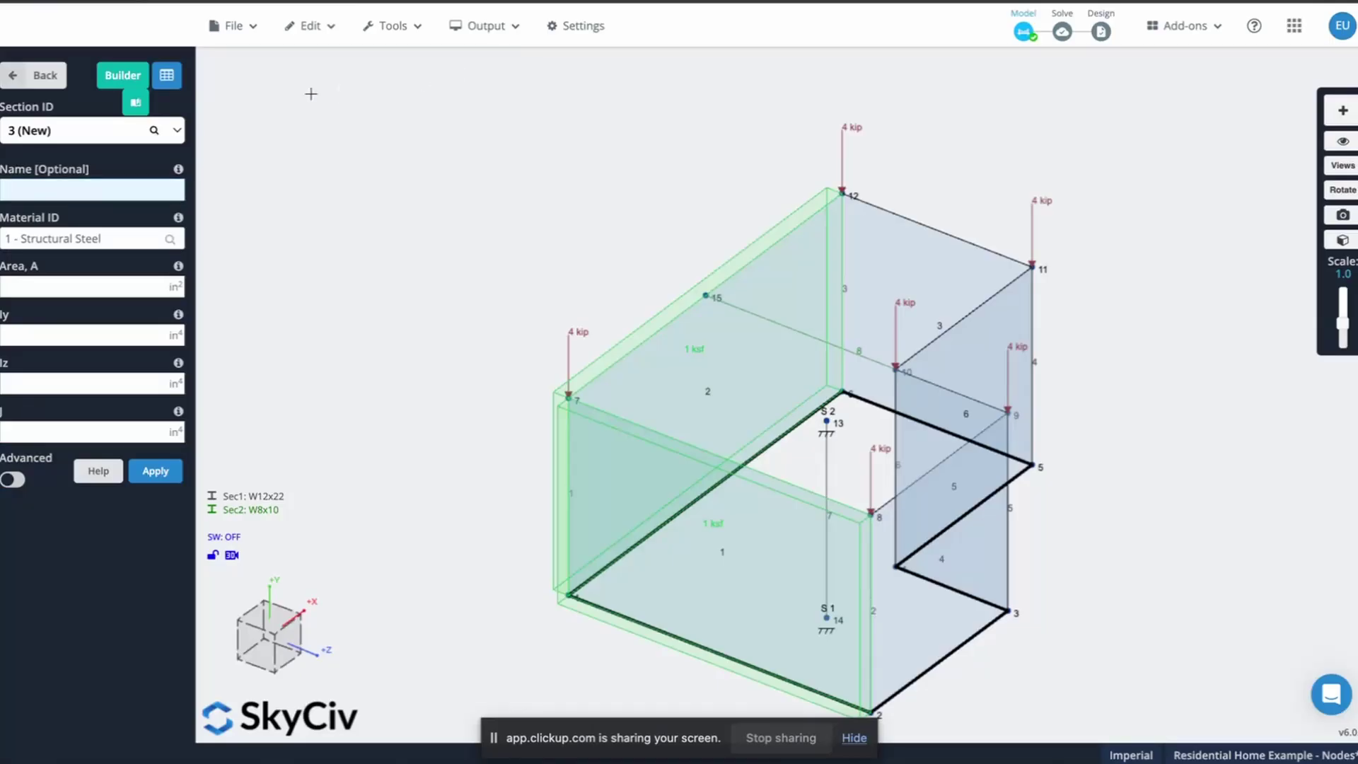
Open section 2 in the Section Builder and load the 5 x 22 shape from American NDS Southern Pine Structural Glued Laminated Timber
{"action": "left_click", "coordinate": [100, 130]}
{"action": "left_click", "coordinate": [69, 170]}
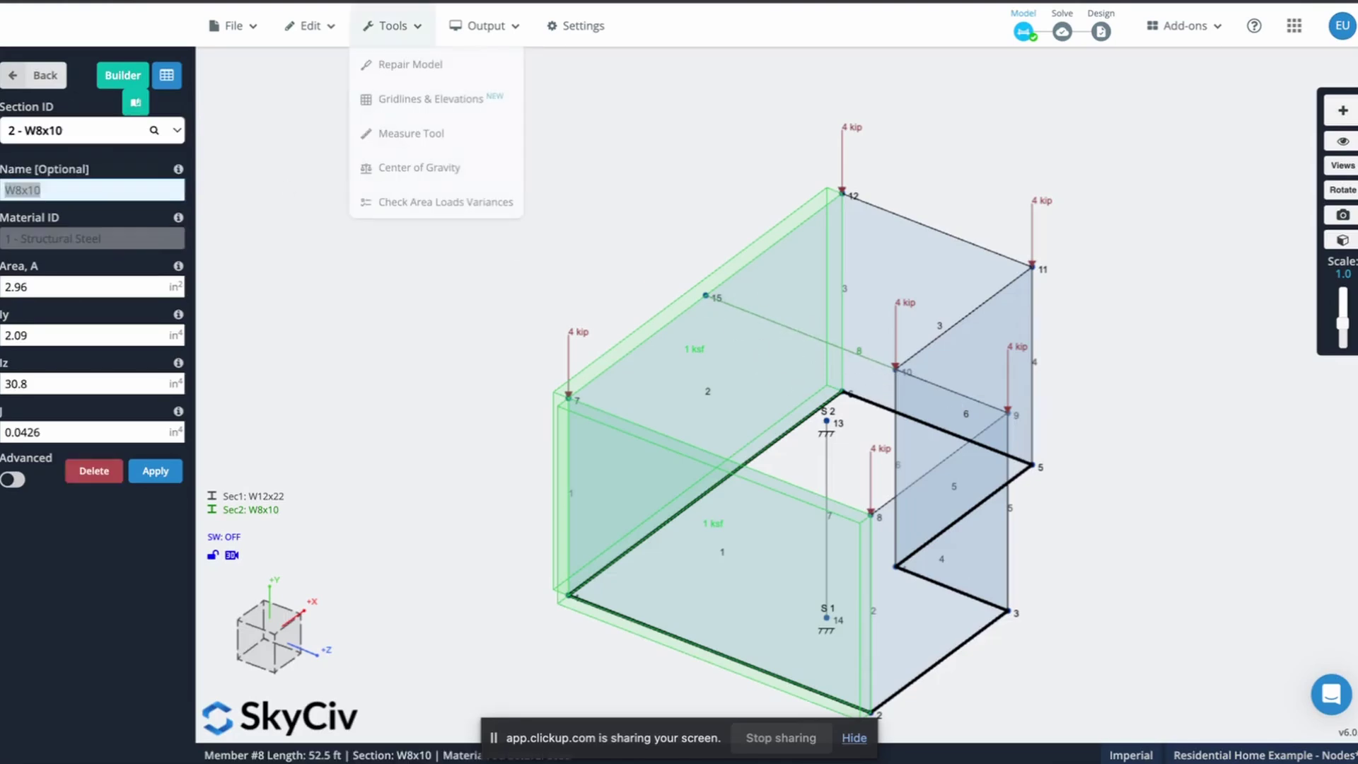
{"action": "left_click", "coordinate": [123, 77]}
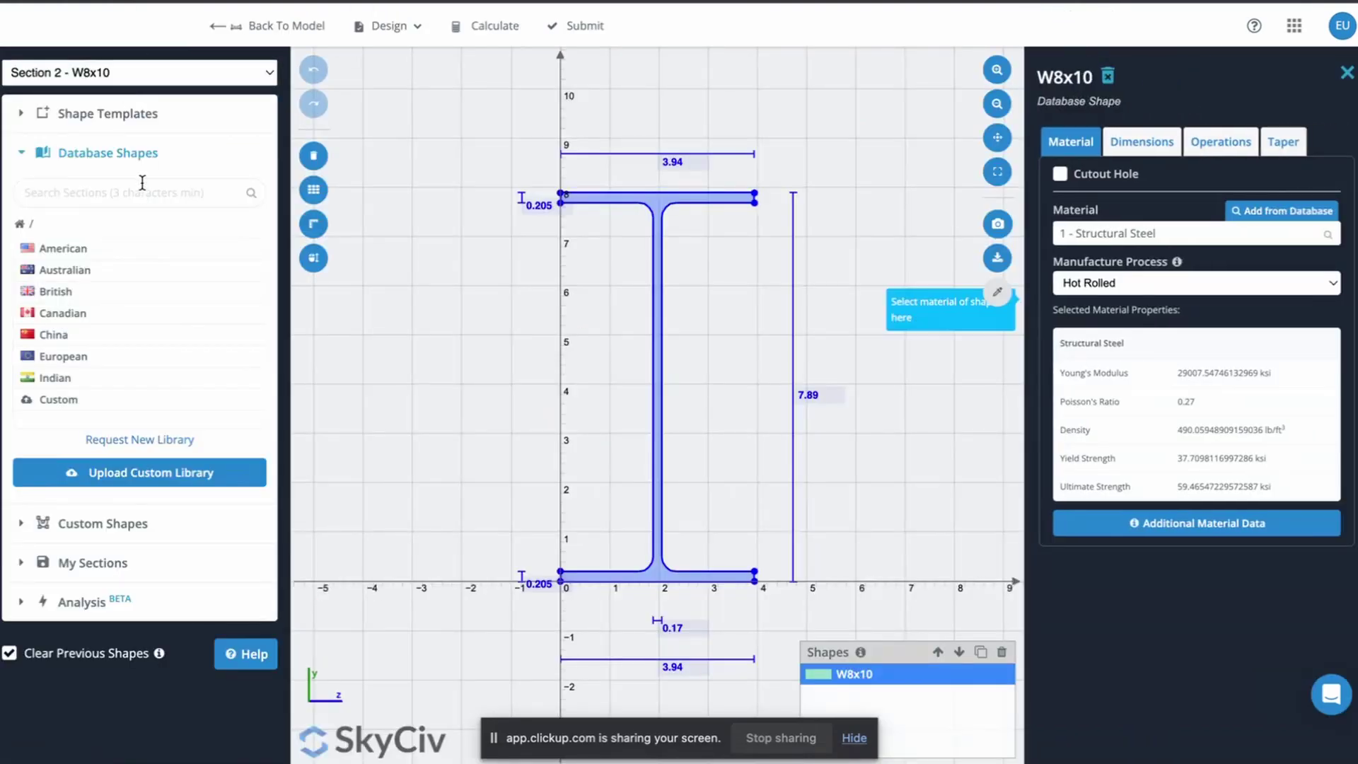
{"action": "left_click", "coordinate": [64, 249]}
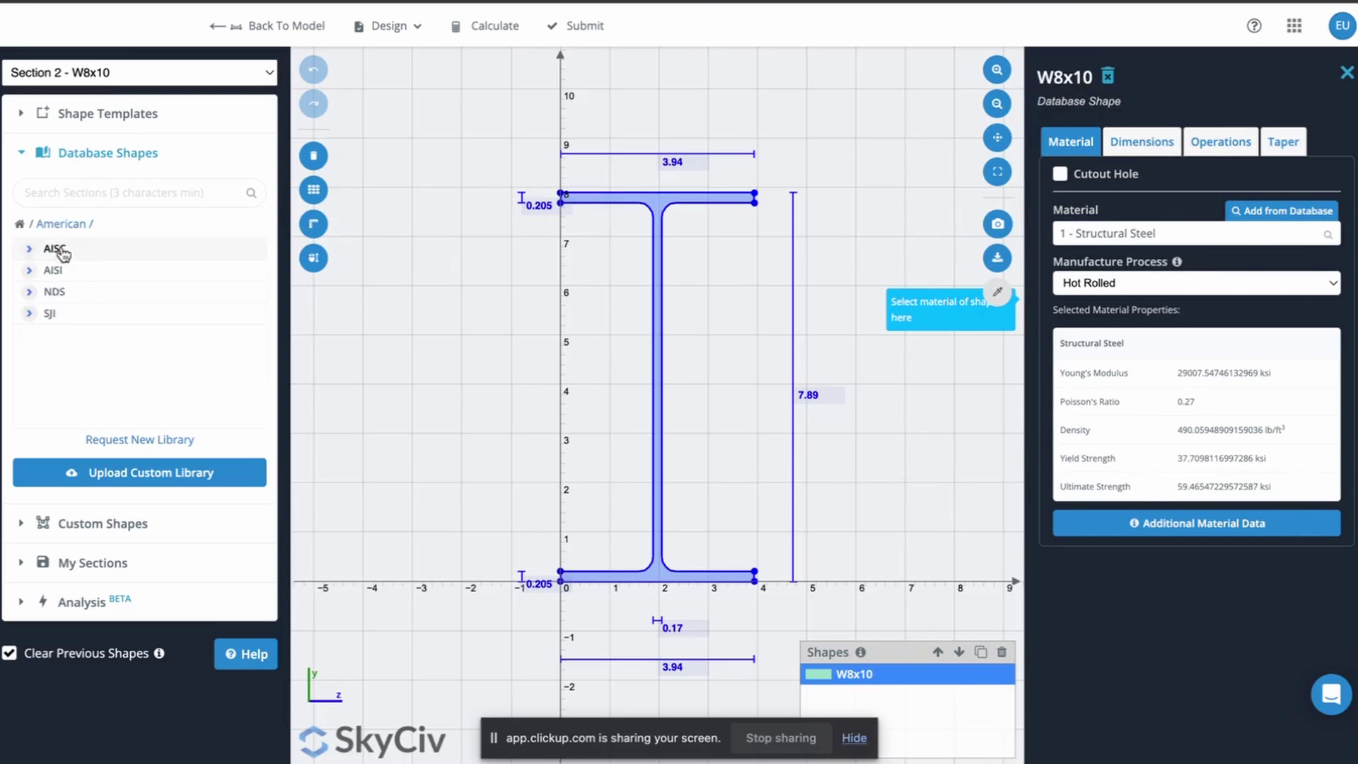
{"action": "left_click", "coordinate": [58, 293]}
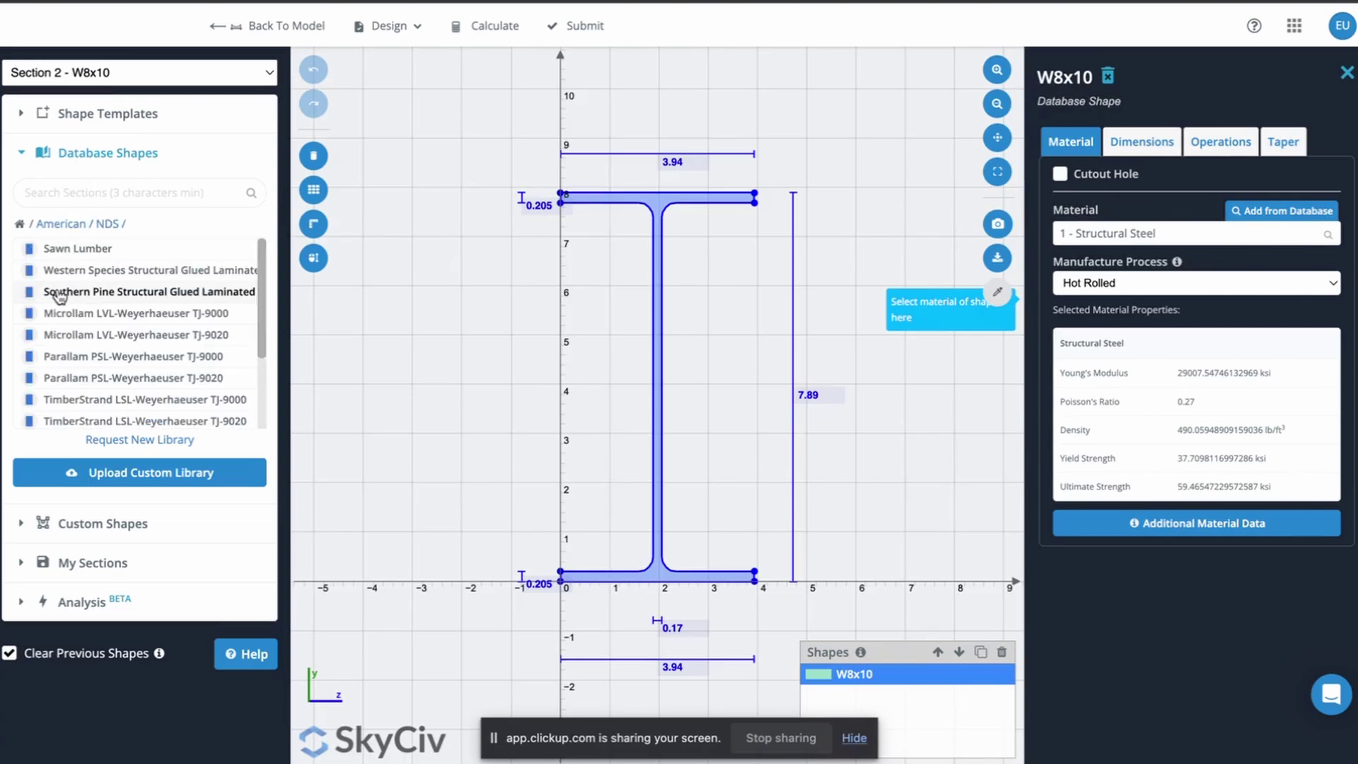
{"action": "left_click", "coordinate": [101, 297]}
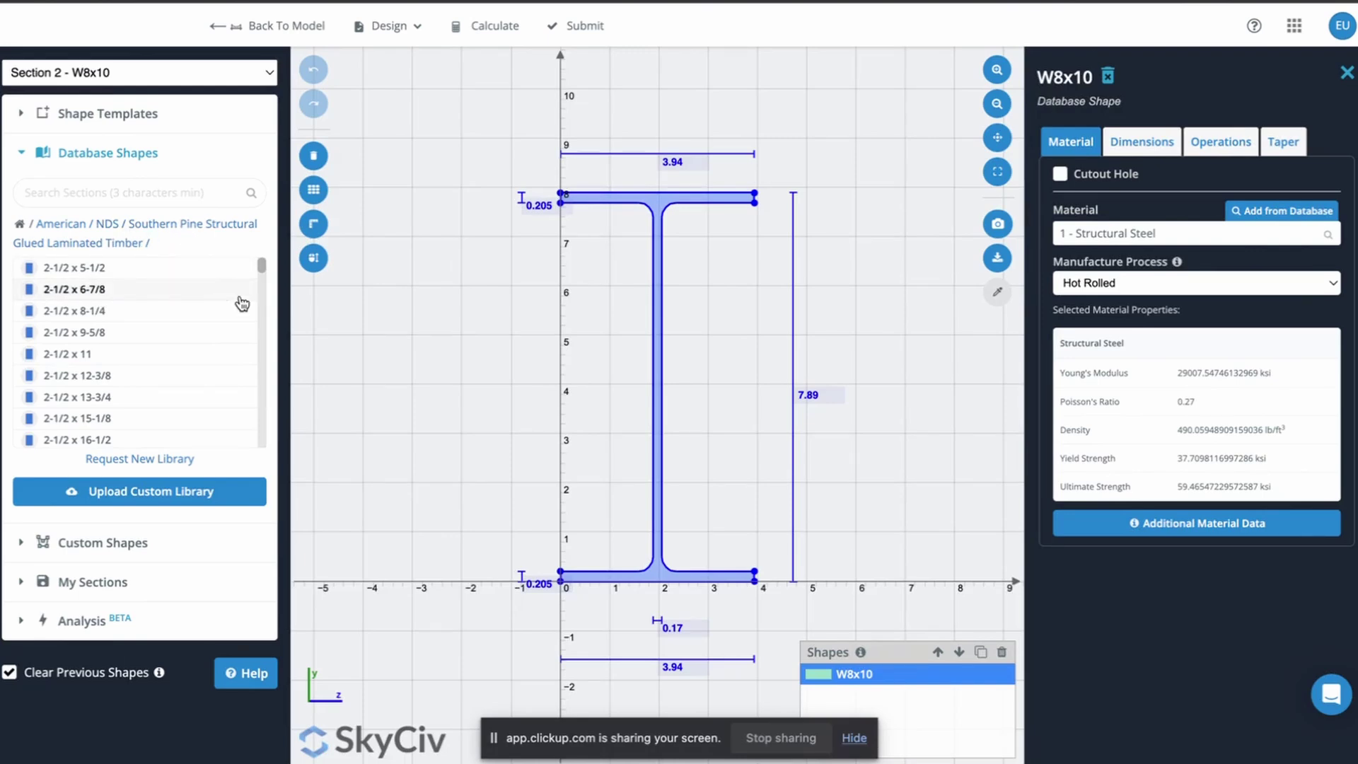
{"action": "scroll", "coordinate": [123, 353], "scroll_direction": "down", "scroll_amount": 10}
{"action": "scroll", "coordinate": [123, 357], "scroll_direction": "down", "scroll_amount": 8}
{"action": "left_click", "coordinate": [111, 357]}
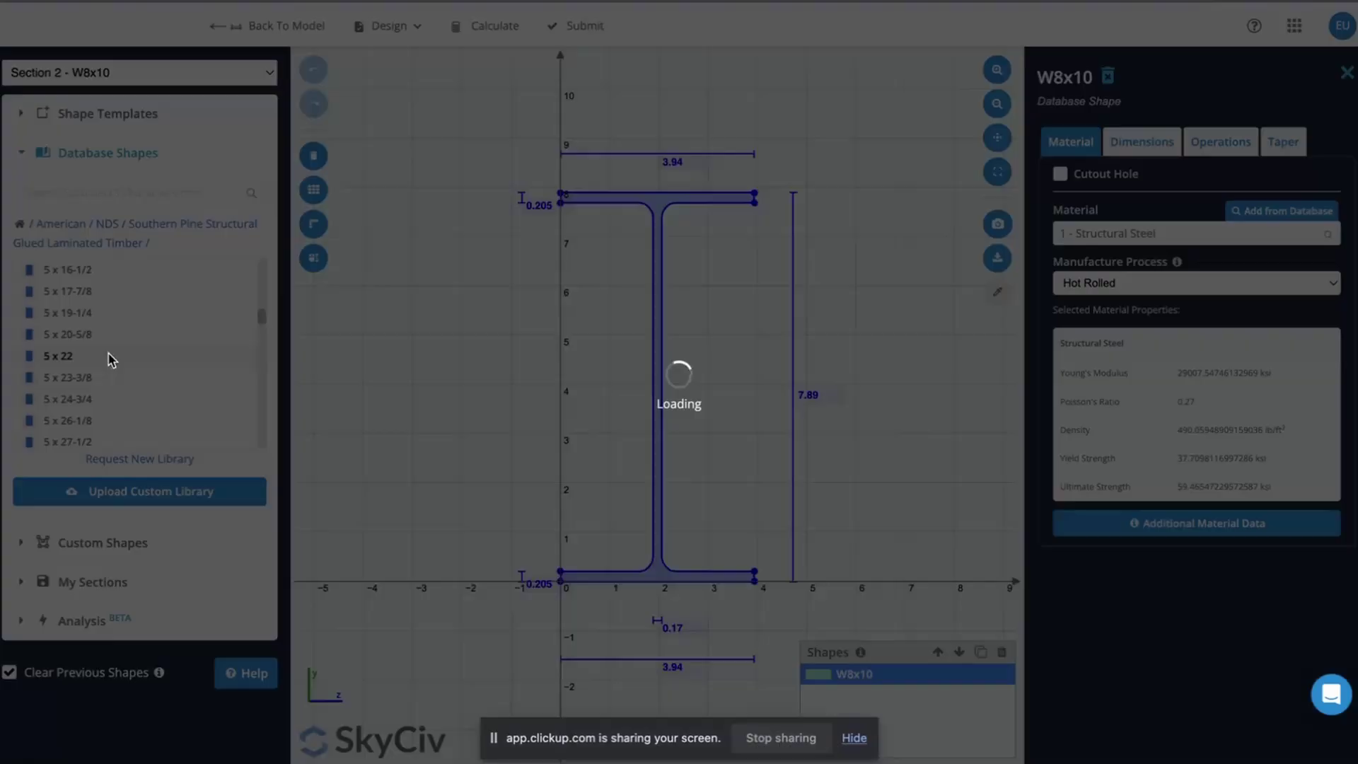
Replace section 2's shape with the 5 x 31-5/8 Southern Pine glued laminated timber
{"action": "scroll", "coordinate": [39, 438], "scroll_direction": "down", "scroll_amount": 10}
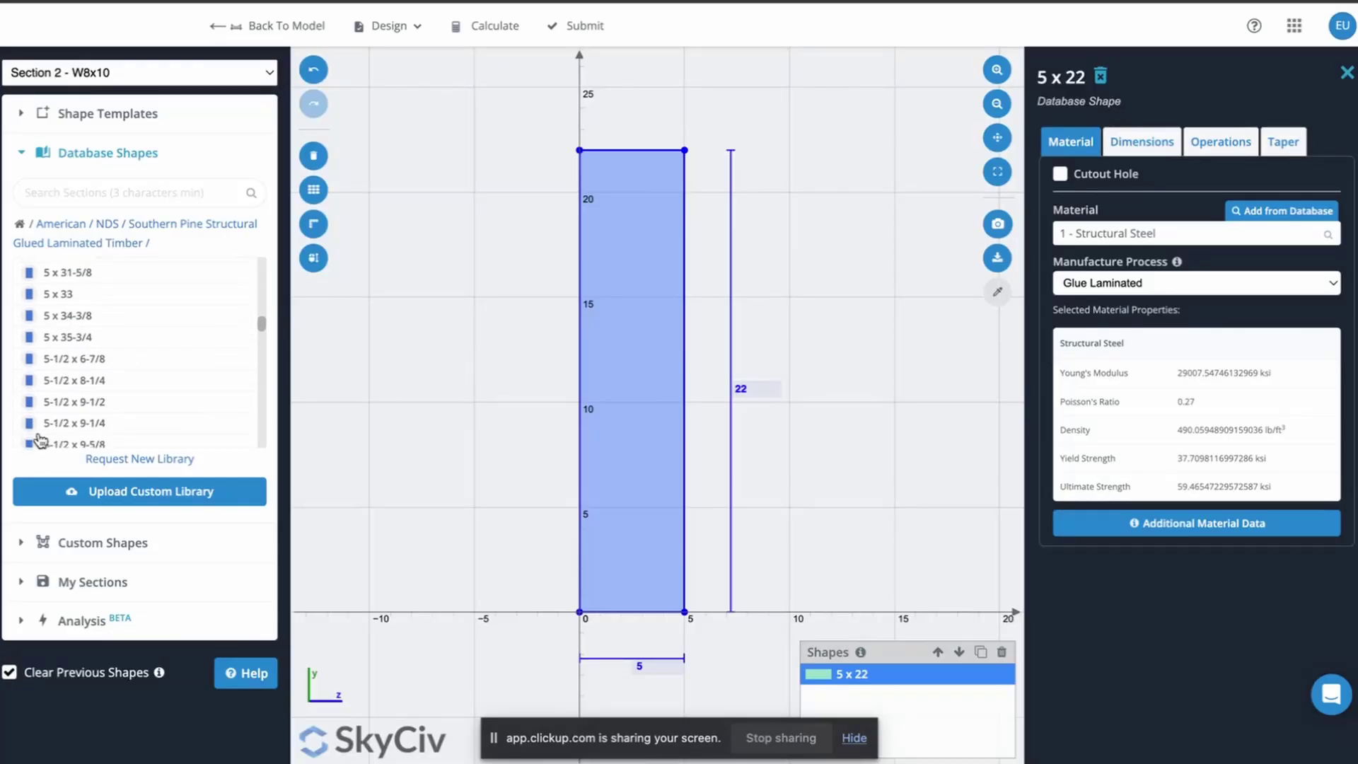
{"action": "scroll", "coordinate": [40, 440], "scroll_direction": "up", "scroll_amount": 2}
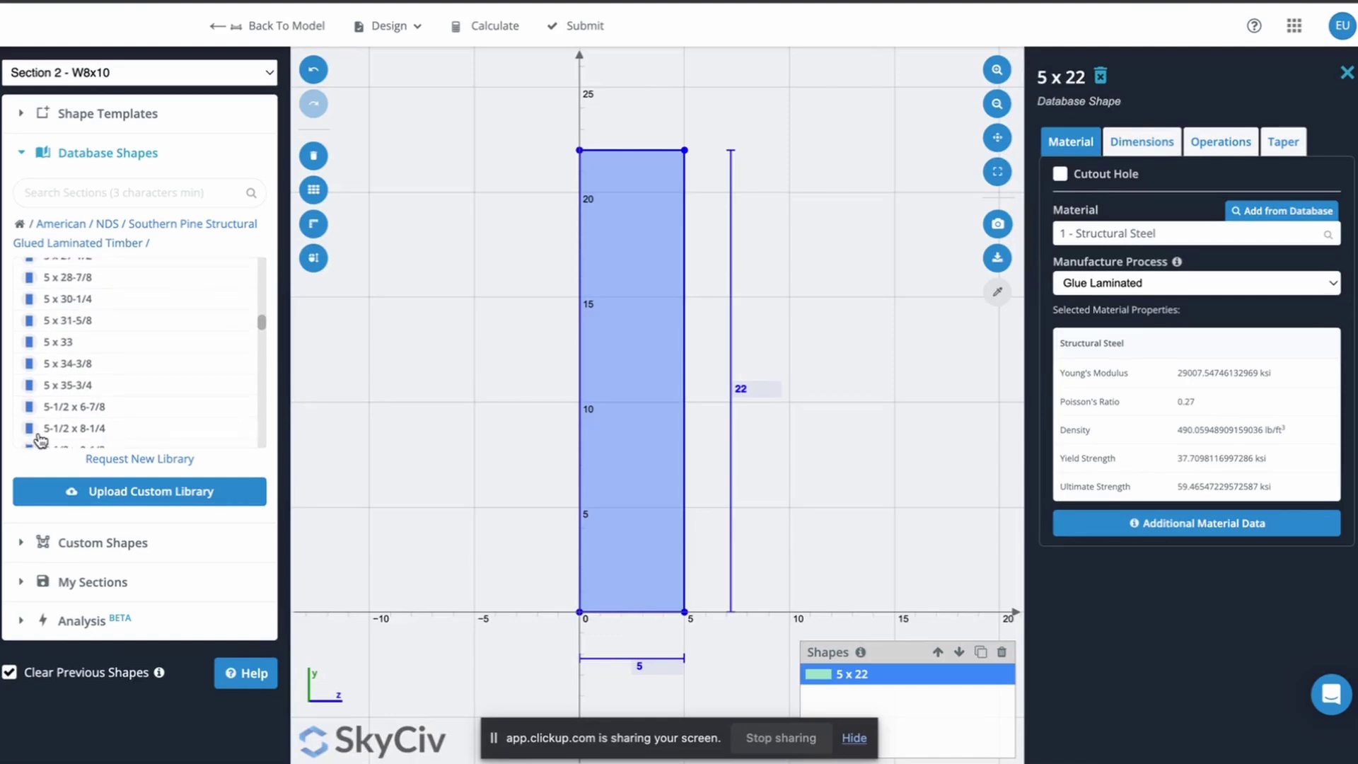
{"action": "left_click", "coordinate": [90, 344]}
Replace section 2's shape with the 1-3/4x18 from the NDS Microllam LVL-Weyerhaeuser TJ-9000 library and check its manufacture process options
{"action": "scroll", "coordinate": [109, 334], "scroll_direction": "up", "scroll_amount": 10}
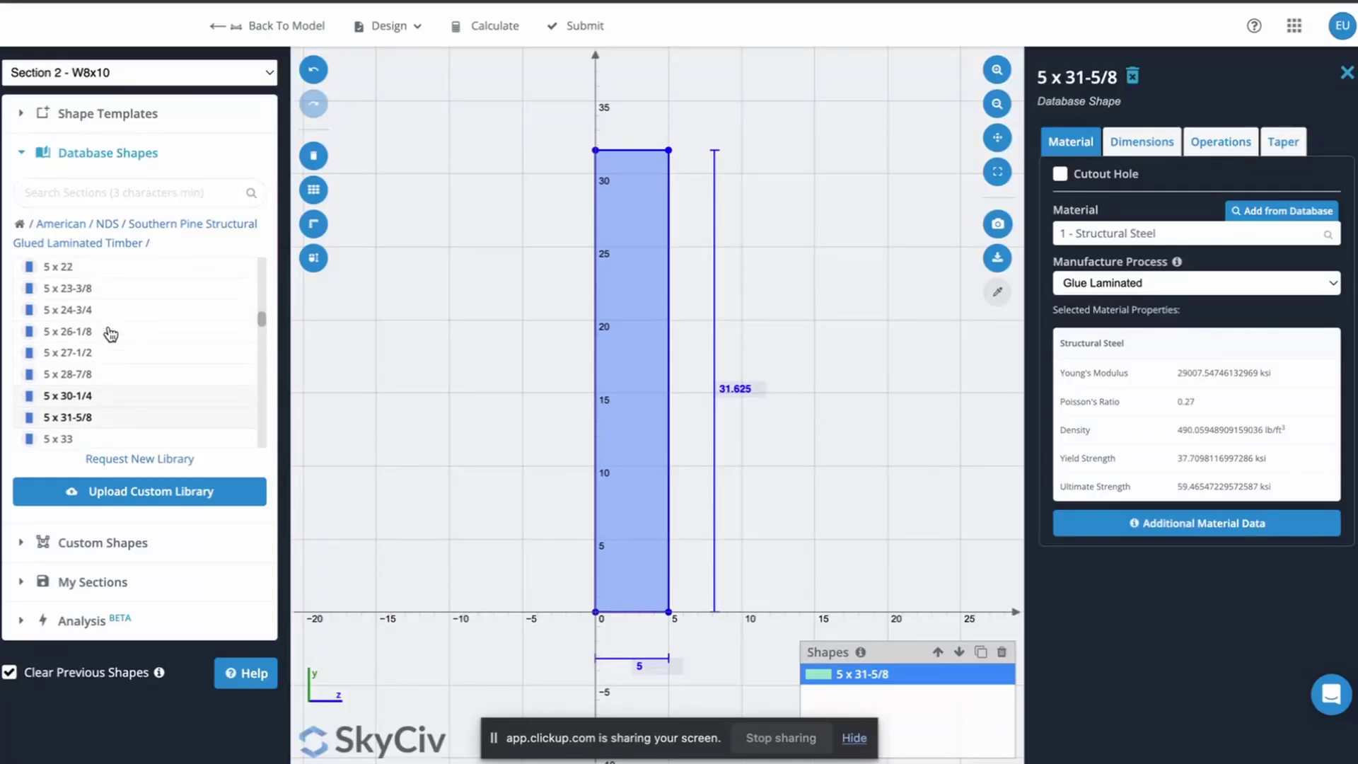
{"action": "scroll", "coordinate": [109, 333], "scroll_direction": "up", "scroll_amount": 4}
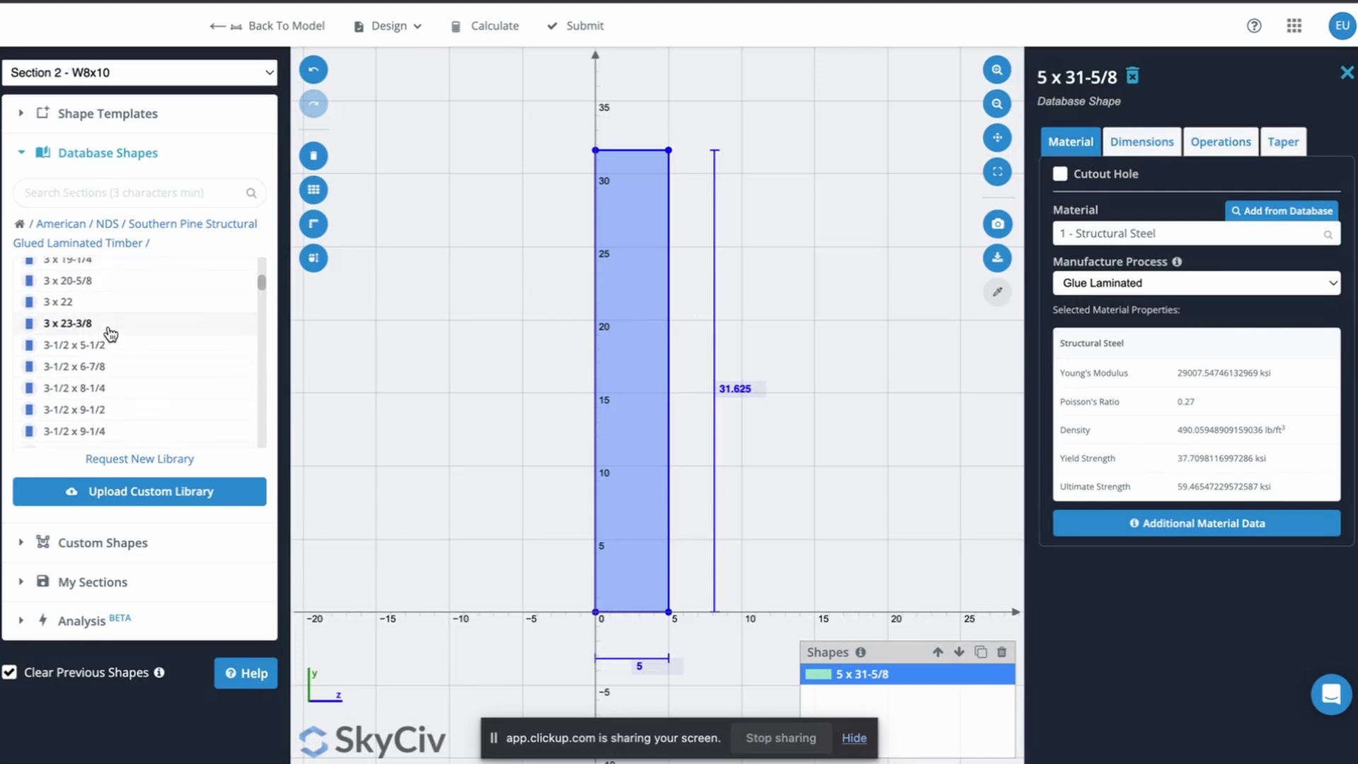
{"action": "left_click", "coordinate": [107, 224]}
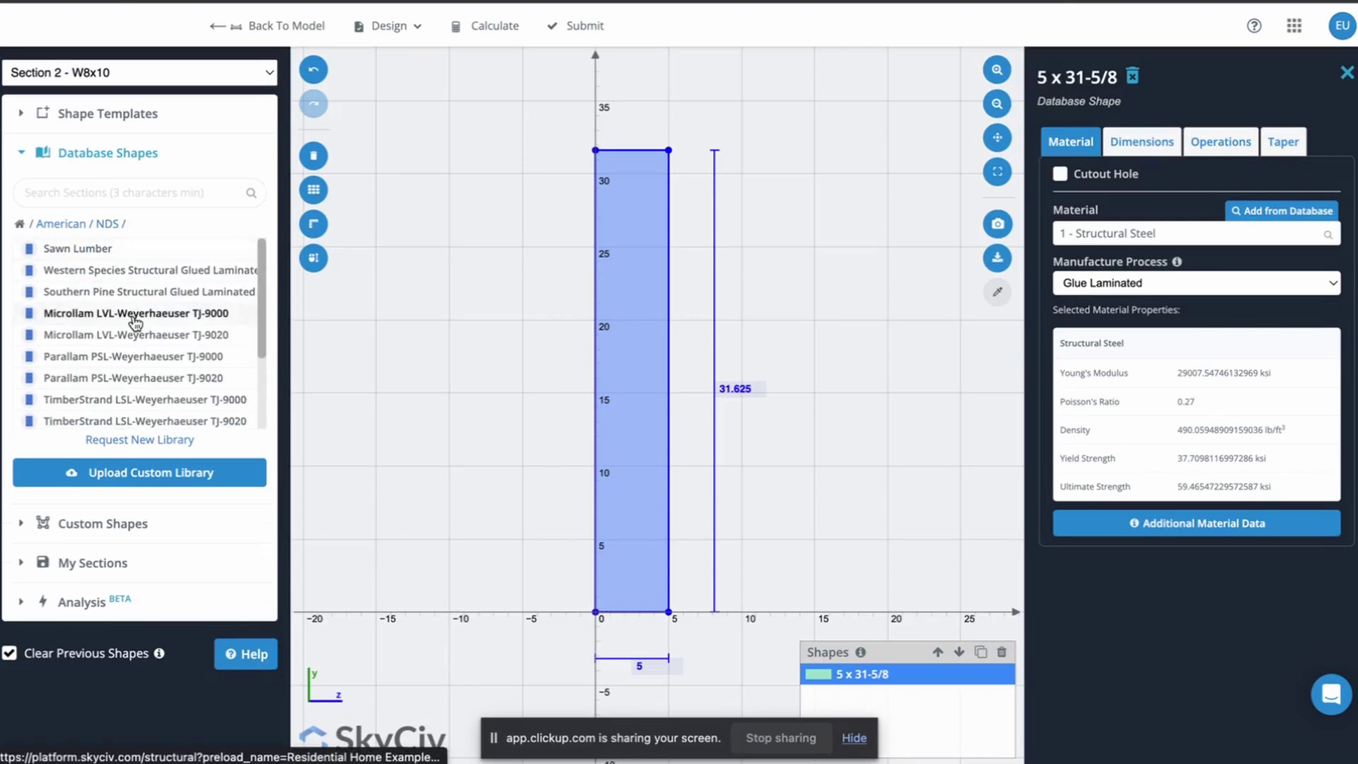
{"action": "scroll", "coordinate": [134, 354], "scroll_direction": "down", "scroll_amount": 3}
{"action": "scroll", "coordinate": [137, 354], "scroll_direction": "up", "scroll_amount": 3}
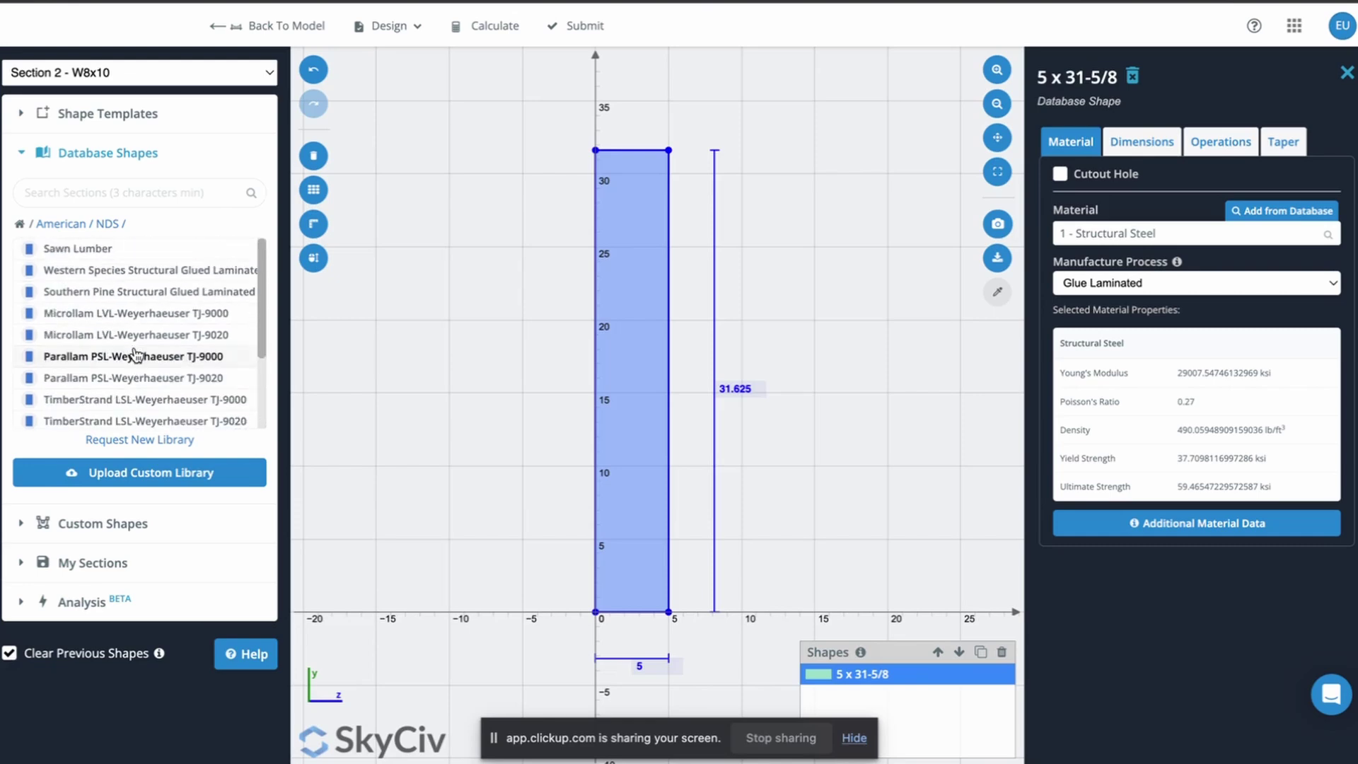
{"action": "scroll", "coordinate": [144, 326], "scroll_direction": "down", "scroll_amount": 3}
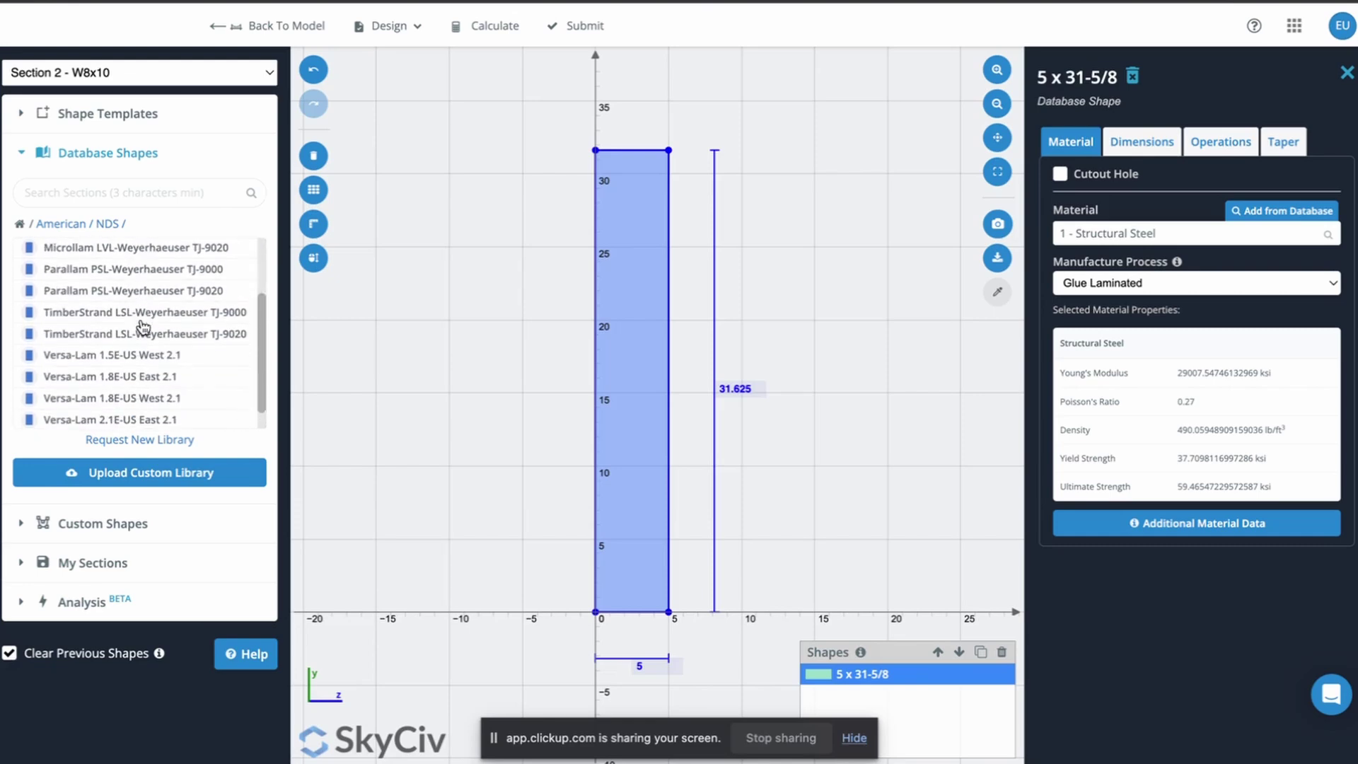
{"action": "scroll", "coordinate": [144, 326], "scroll_direction": "up", "scroll_amount": 3}
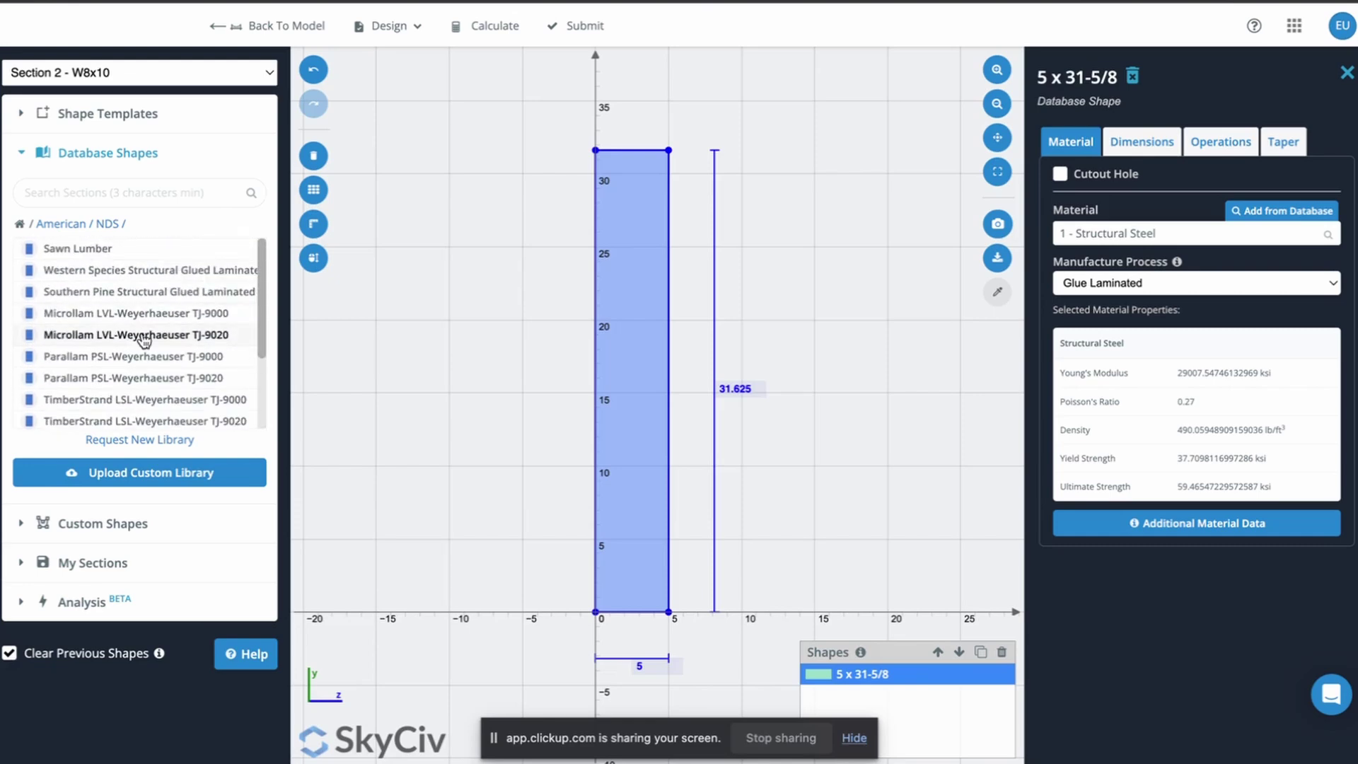
{"action": "scroll", "coordinate": [135, 402], "scroll_direction": "down", "scroll_amount": 3}
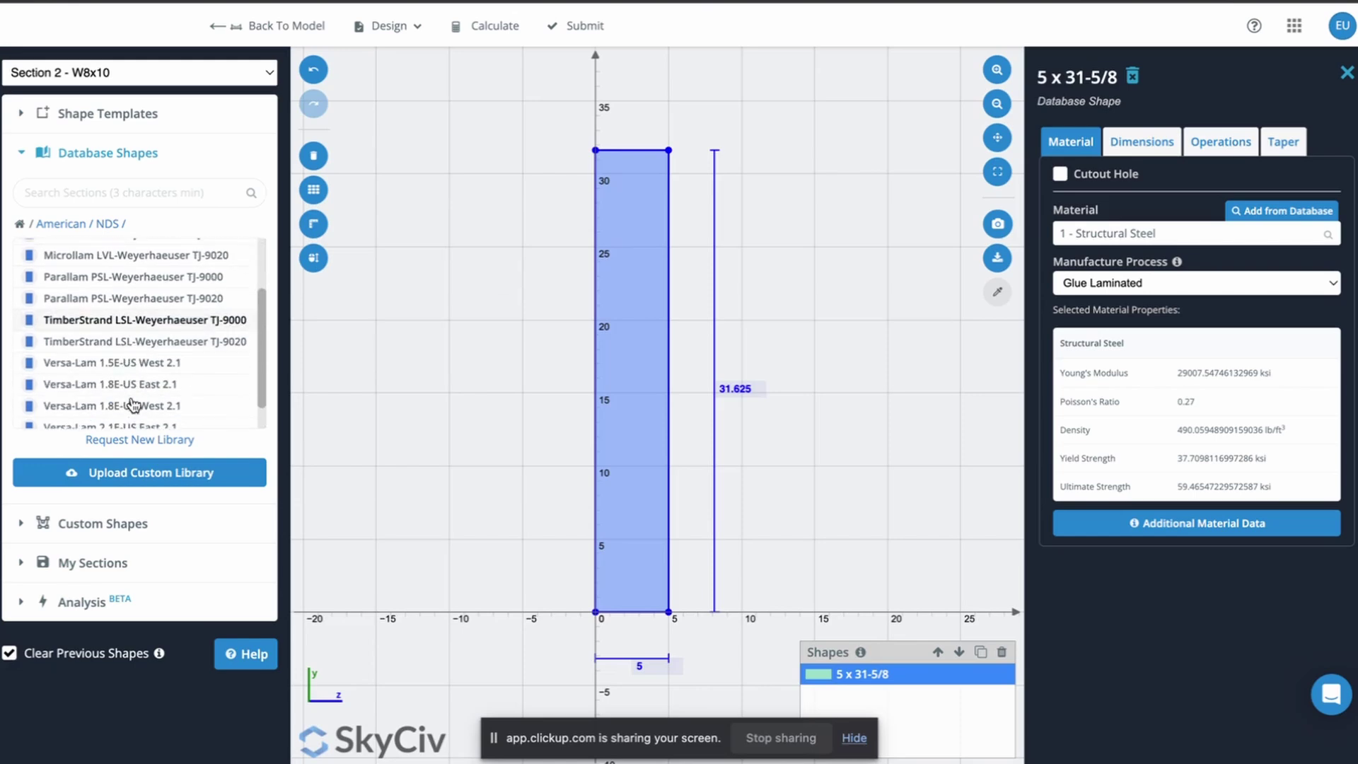
{"action": "scroll", "coordinate": [135, 383], "scroll_direction": "up", "scroll_amount": 3}
{"action": "scroll", "coordinate": [136, 382], "scroll_direction": "down", "scroll_amount": 1}
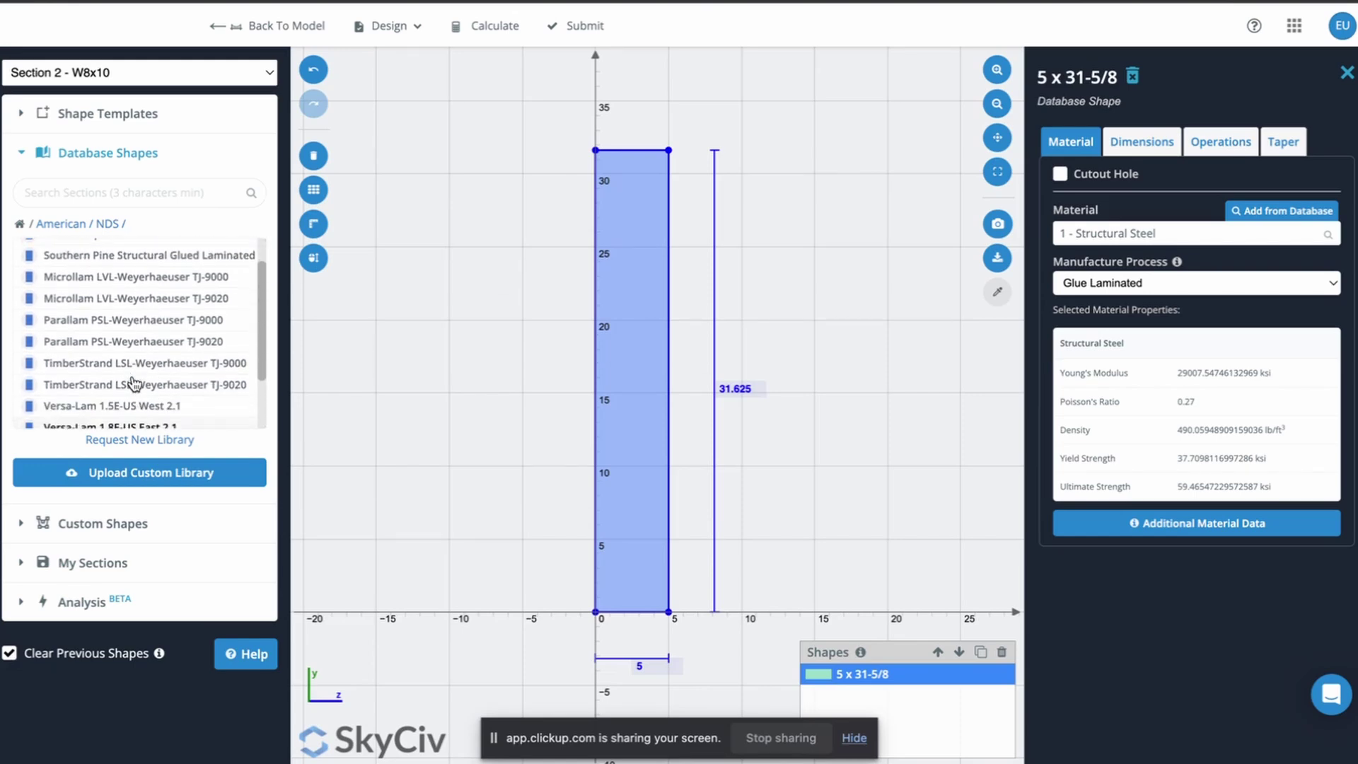
{"action": "left_click", "coordinate": [156, 281]}
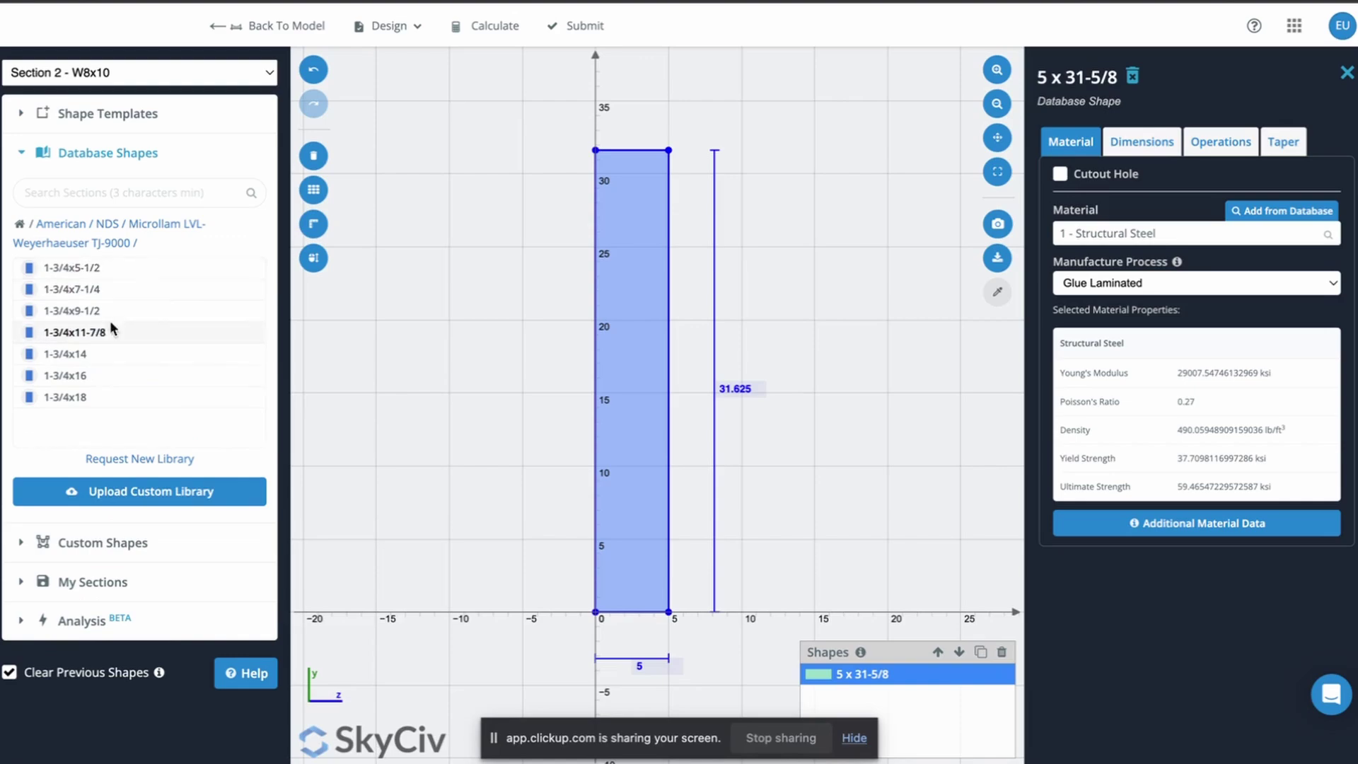
{"action": "left_click", "coordinate": [91, 397]}
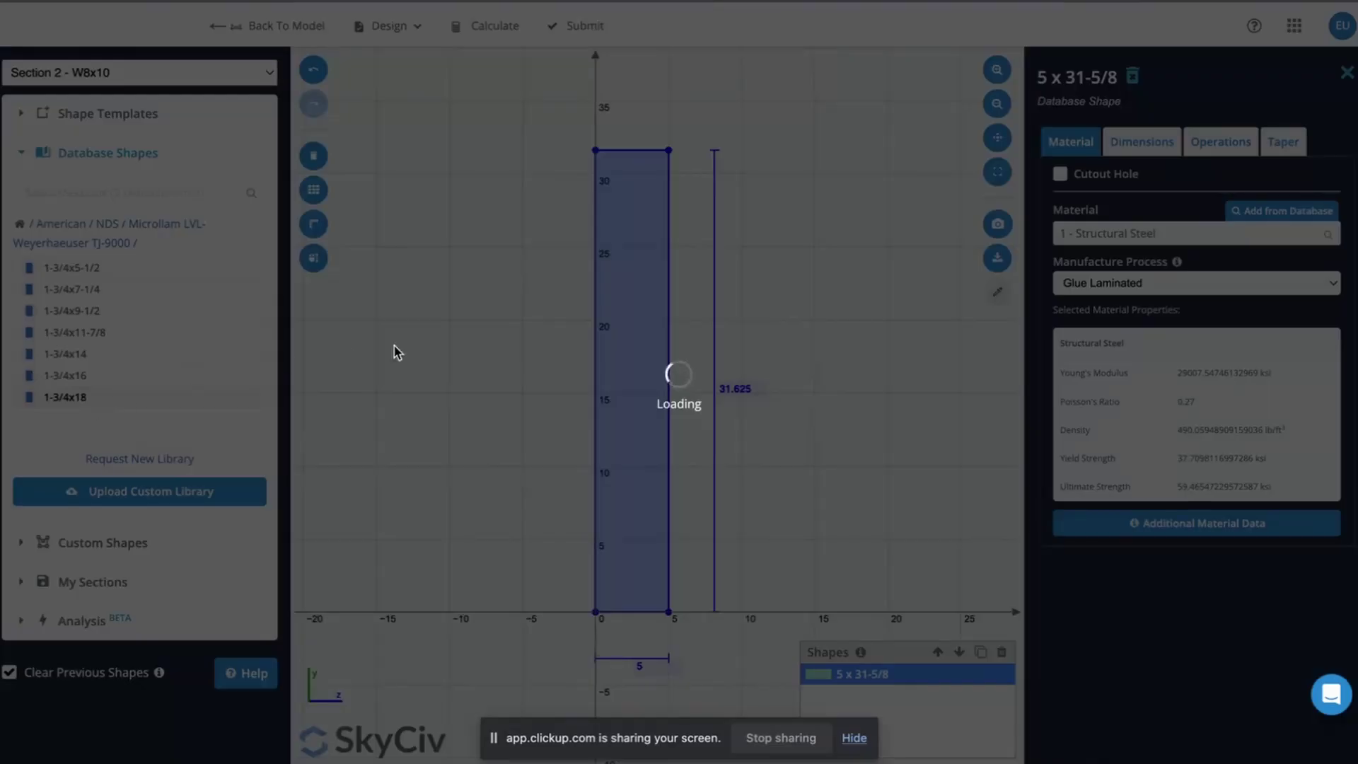
{"action": "left_click", "coordinate": [1145, 290]}
{"action": "left_click", "coordinate": [1188, 284]}
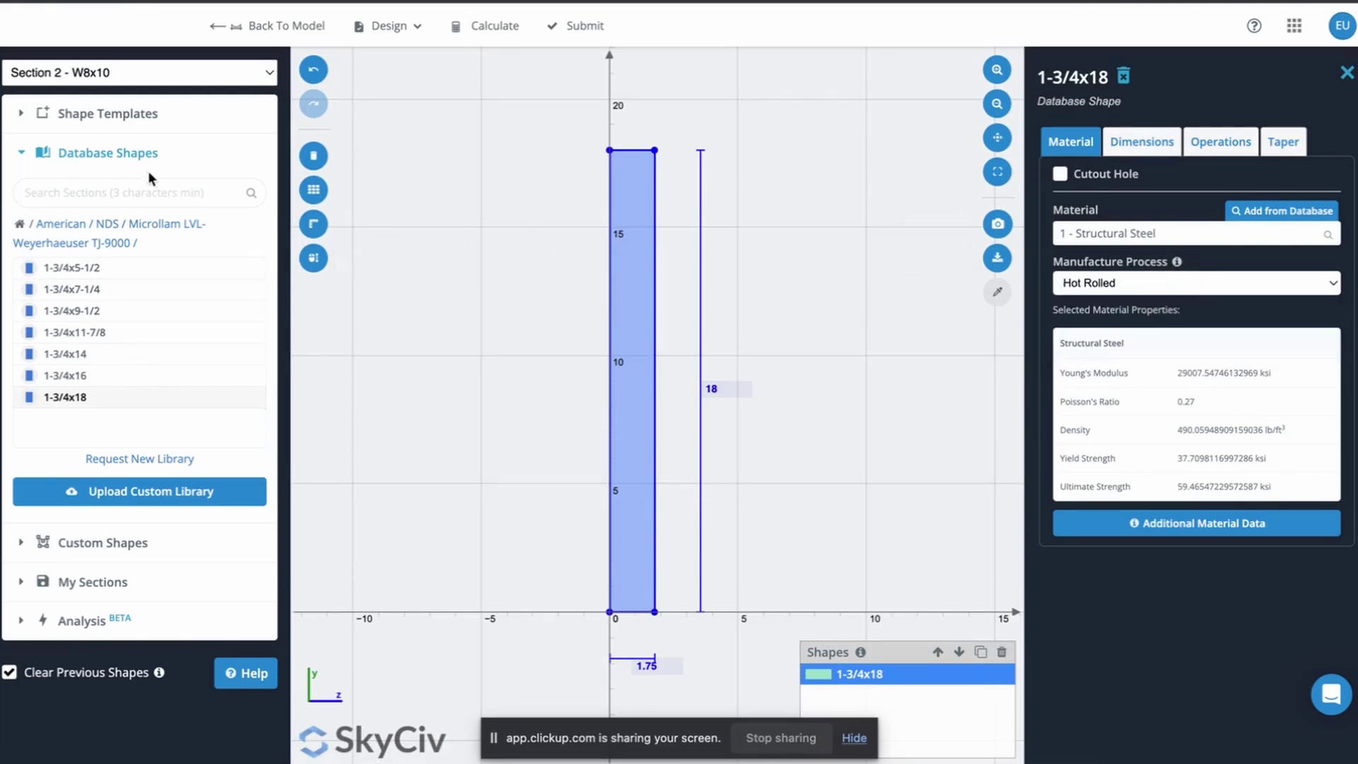
Replace section 2's shape with the 5-1/2 x 11 from the NDS Southern Pine Structural Glued Laminated Timber library
{"action": "left_click", "coordinate": [108, 224]}
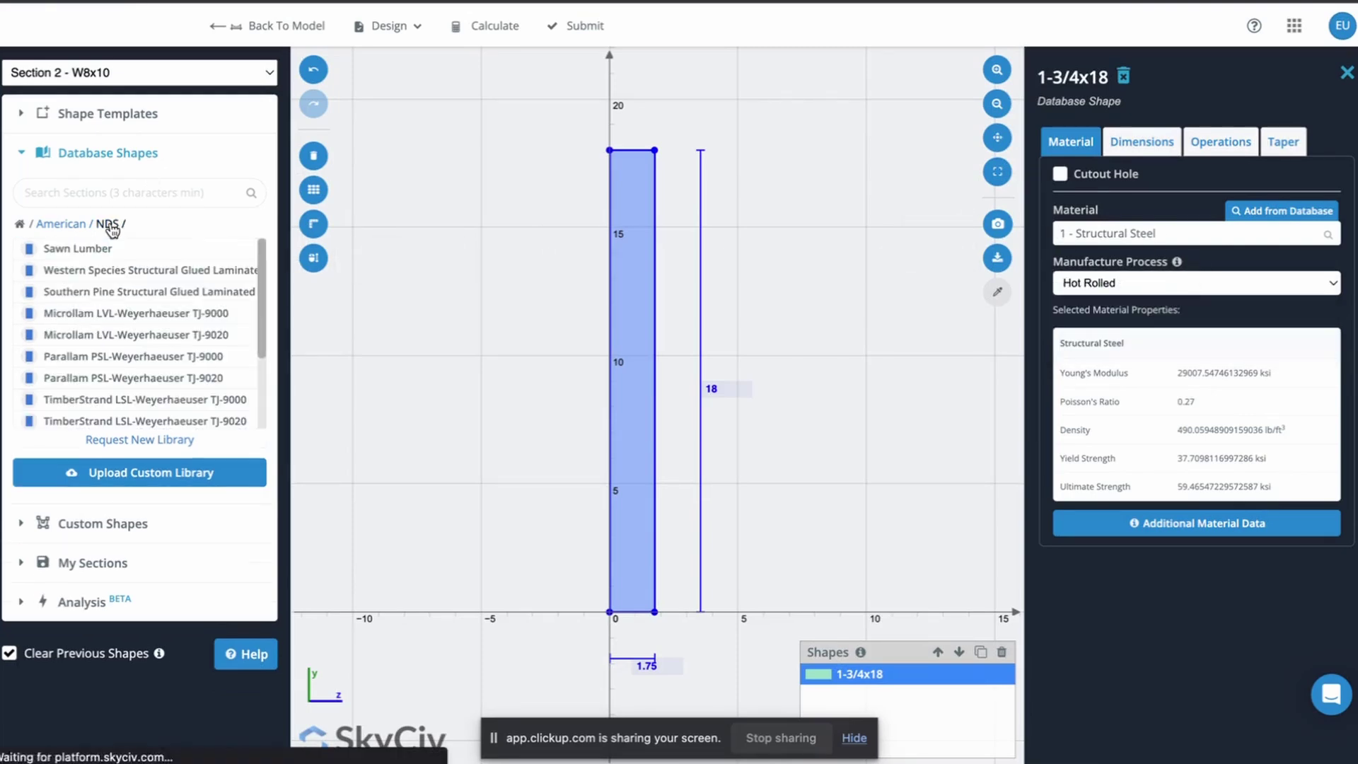
{"action": "left_click", "coordinate": [91, 293]}
{"action": "scroll", "coordinate": [80, 412], "scroll_direction": "down", "scroll_amount": 15}
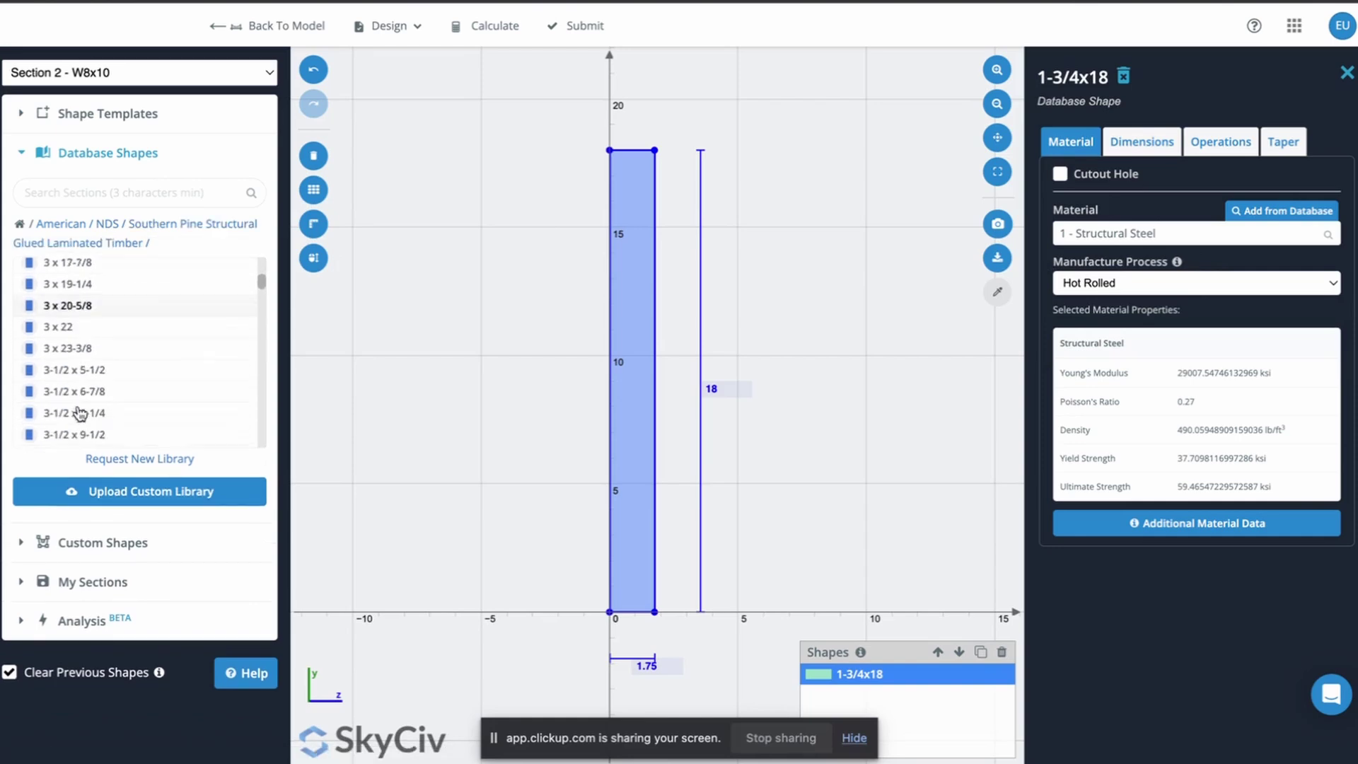
{"action": "scroll", "coordinate": [80, 412], "scroll_direction": "down", "scroll_amount": 10}
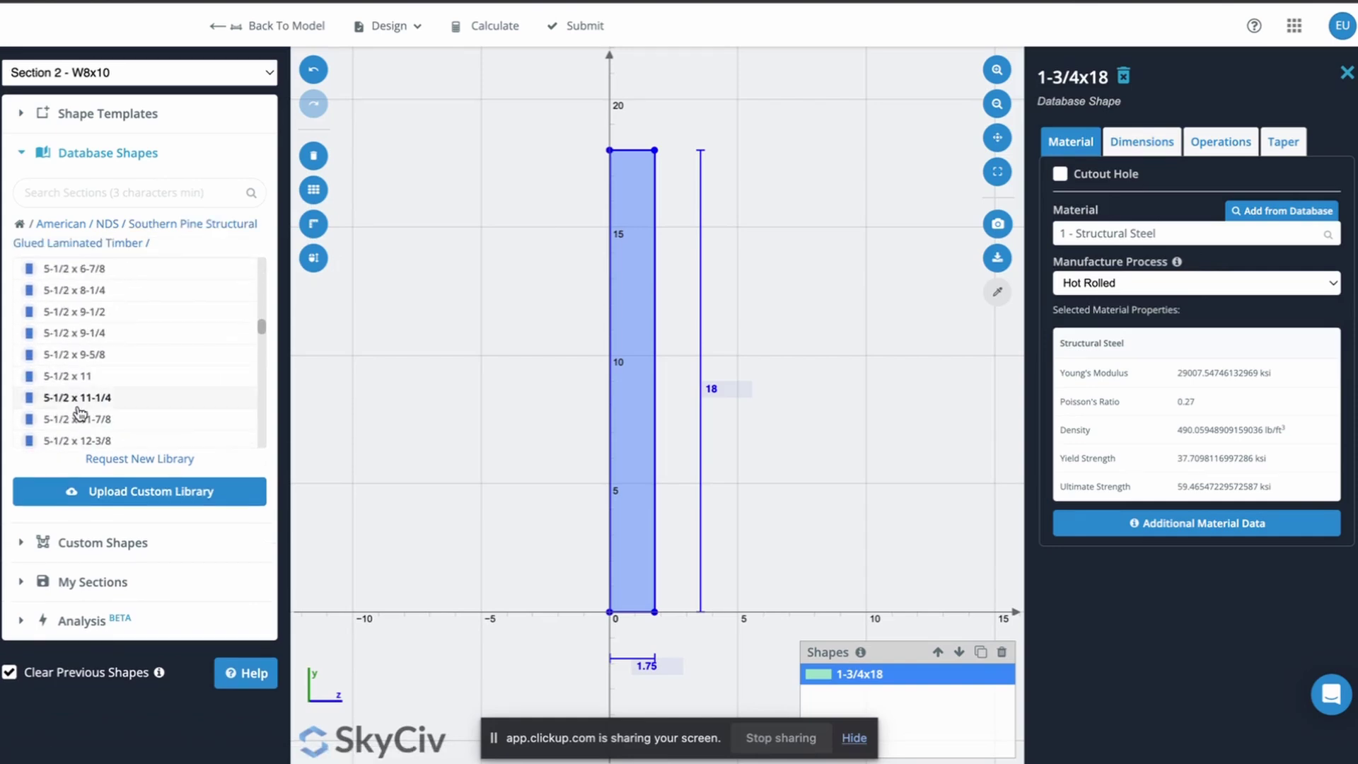
{"action": "left_click", "coordinate": [78, 375]}
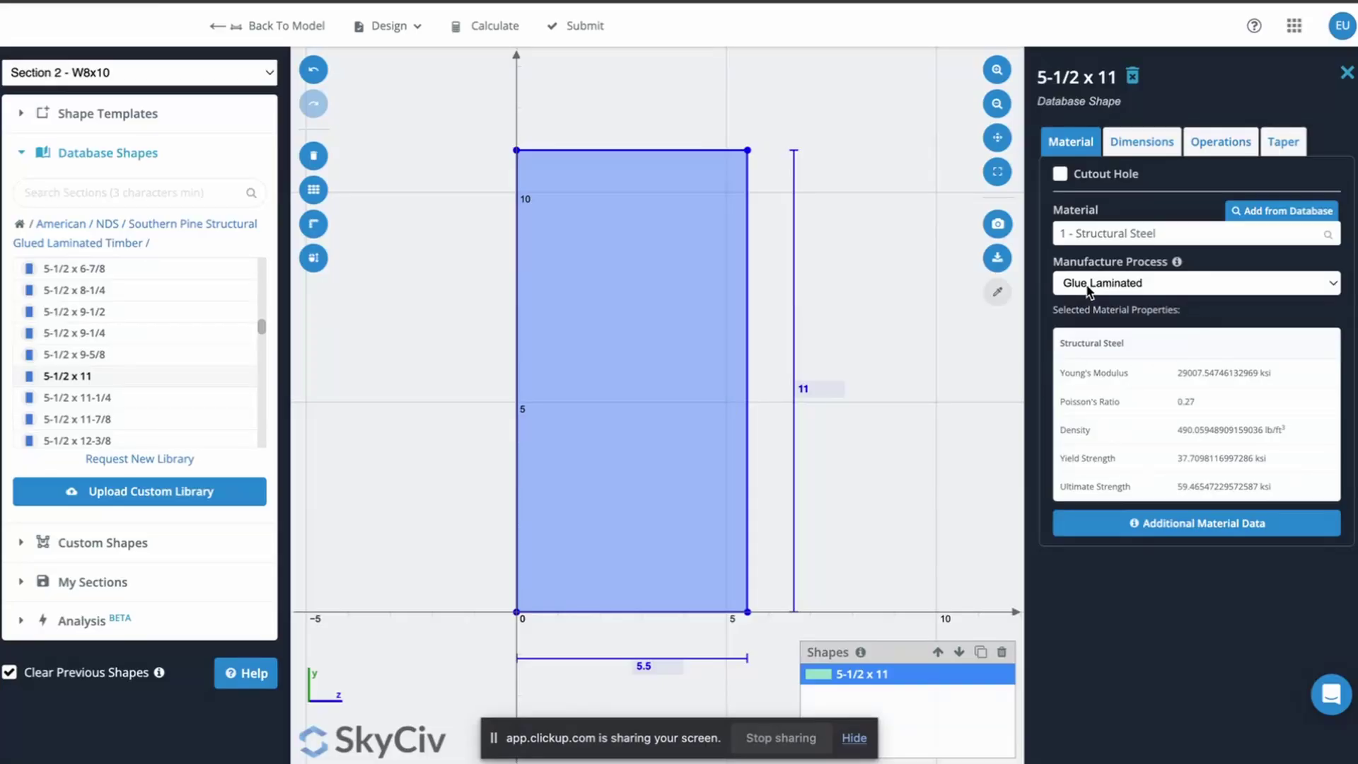
Assign the Oakwood material to section 2's 5-1/2 x 11 shape and submit the section to the model
{"action": "left_click", "coordinate": [1133, 240]}
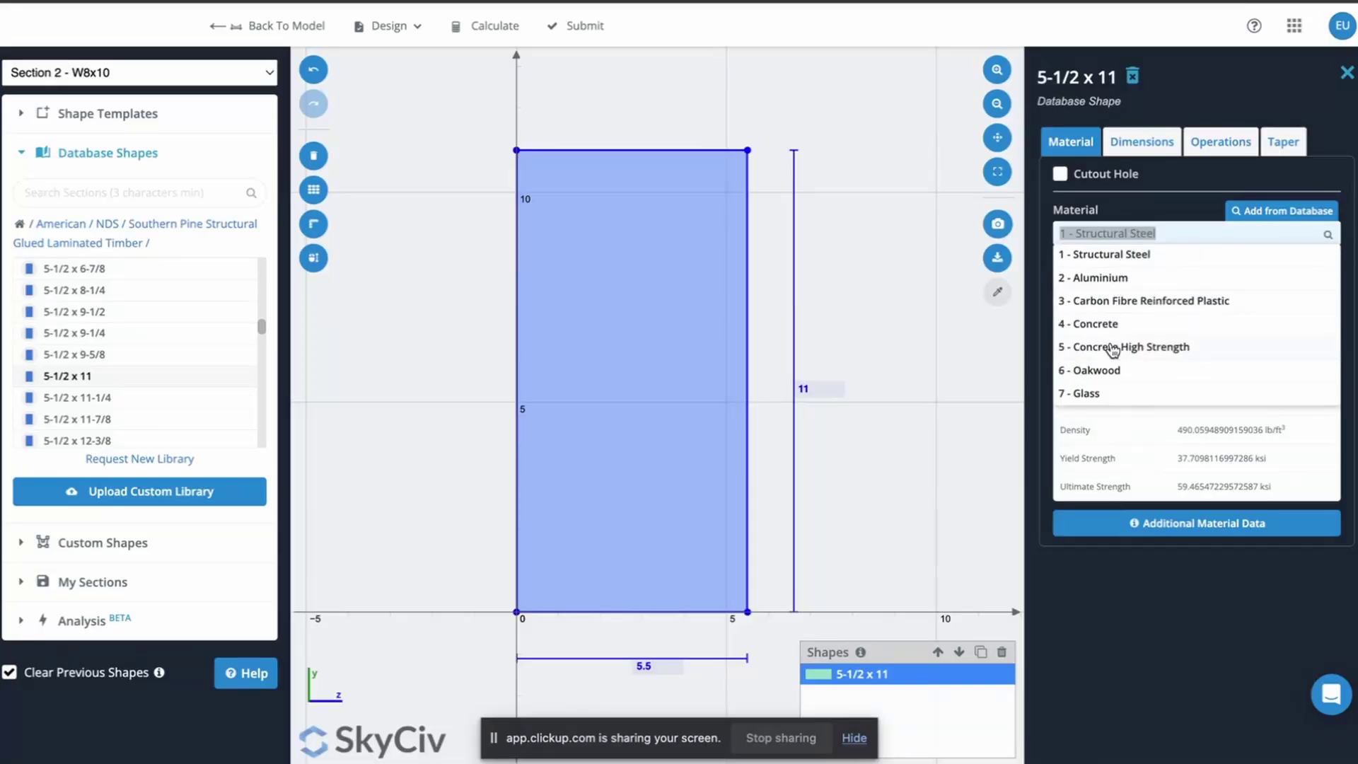
{"action": "left_click", "coordinate": [1125, 371]}
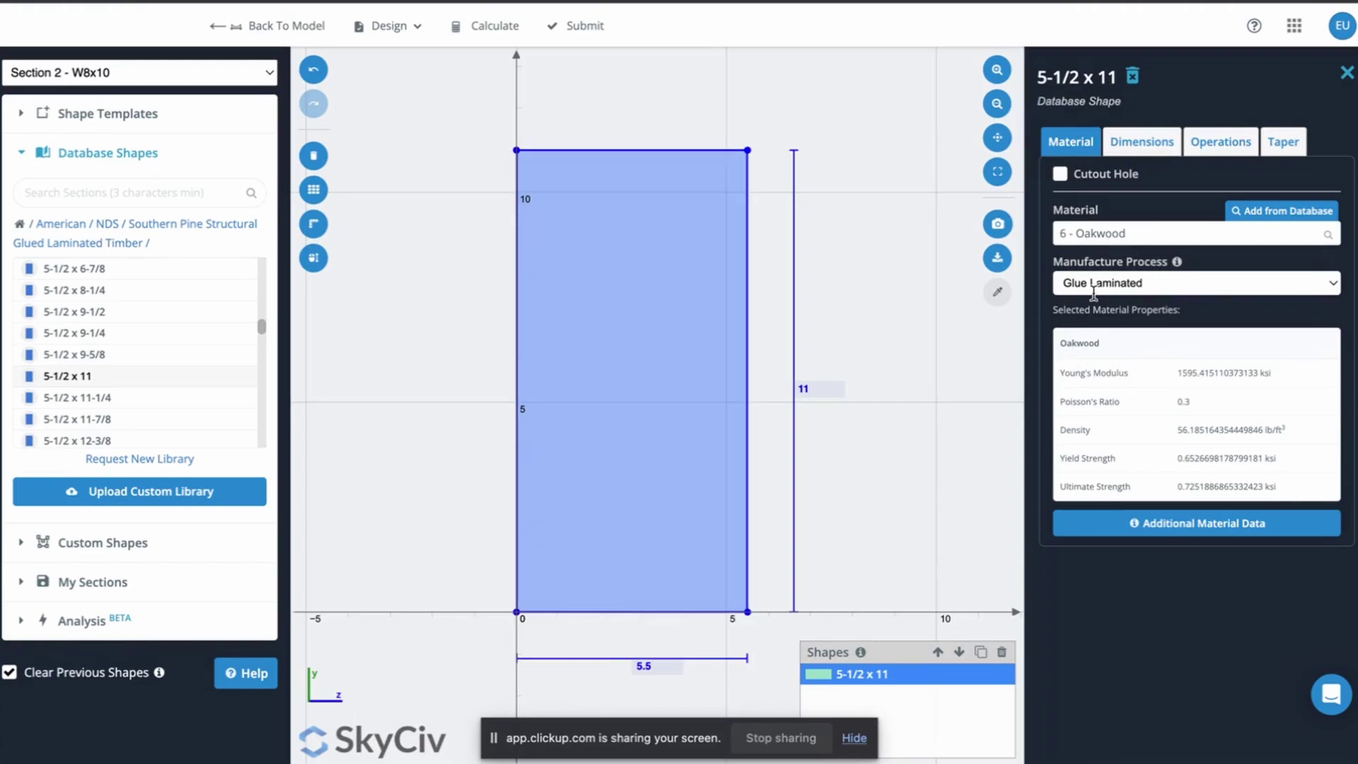
{"action": "left_click", "coordinate": [544, 30]}
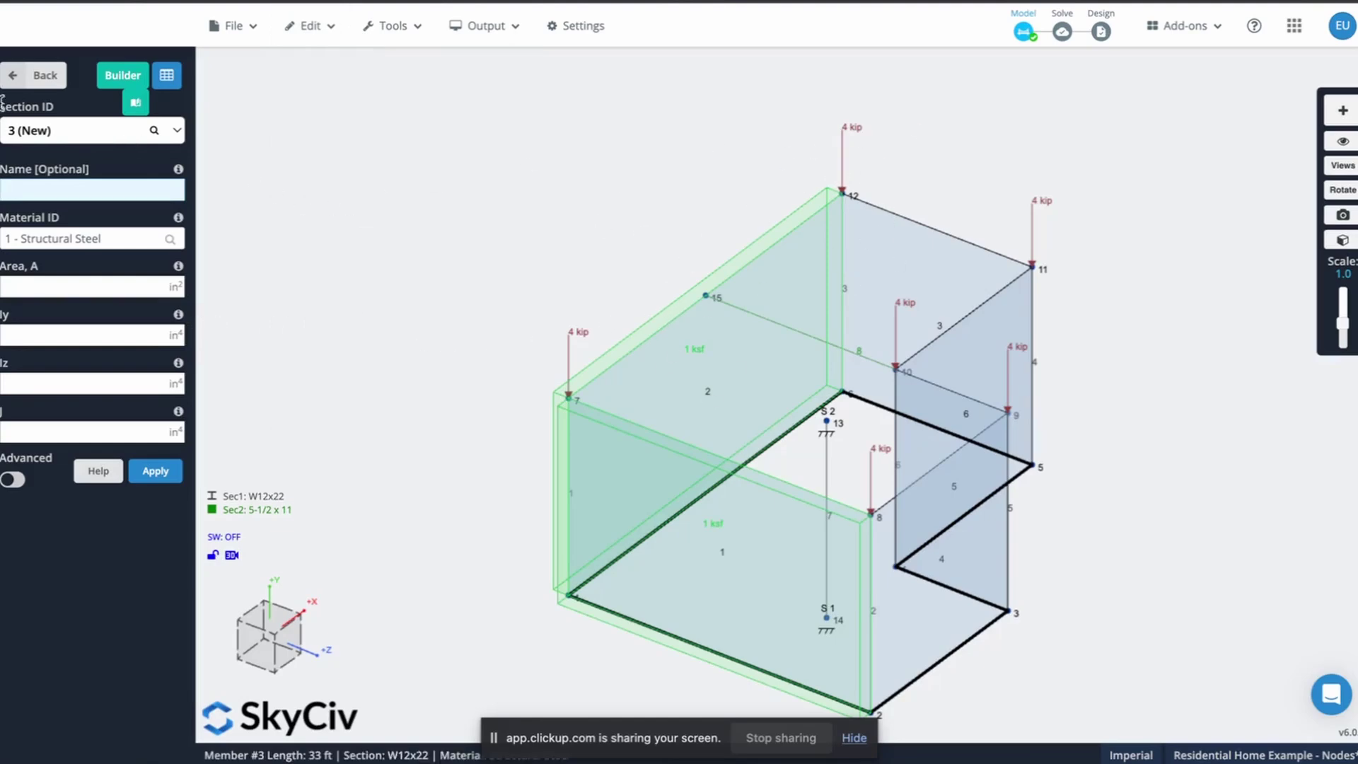
Open the plate inputs with the Plate Mesher and look through the materials available for plates
{"action": "left_click", "coordinate": [15, 77]}
{"action": "left_click", "coordinate": [49, 145]}
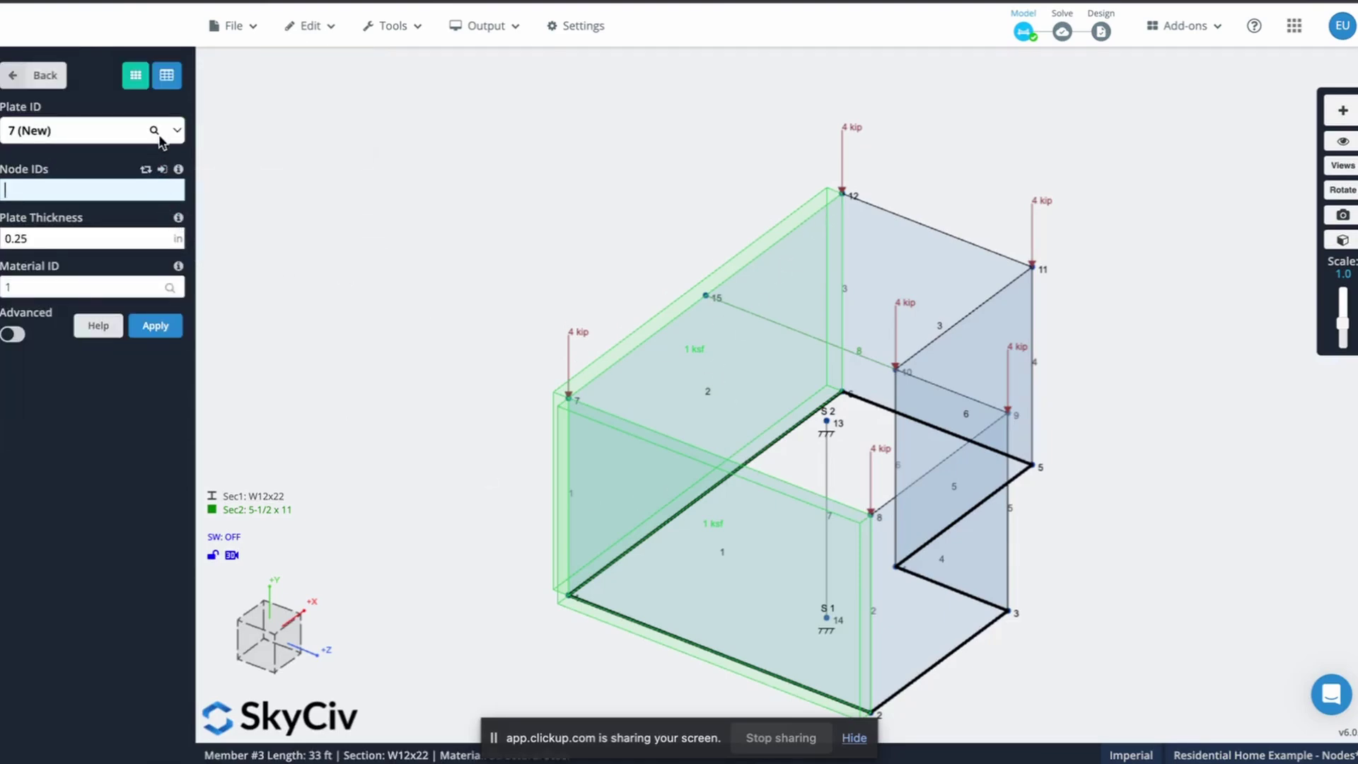
{"action": "left_click", "coordinate": [138, 84]}
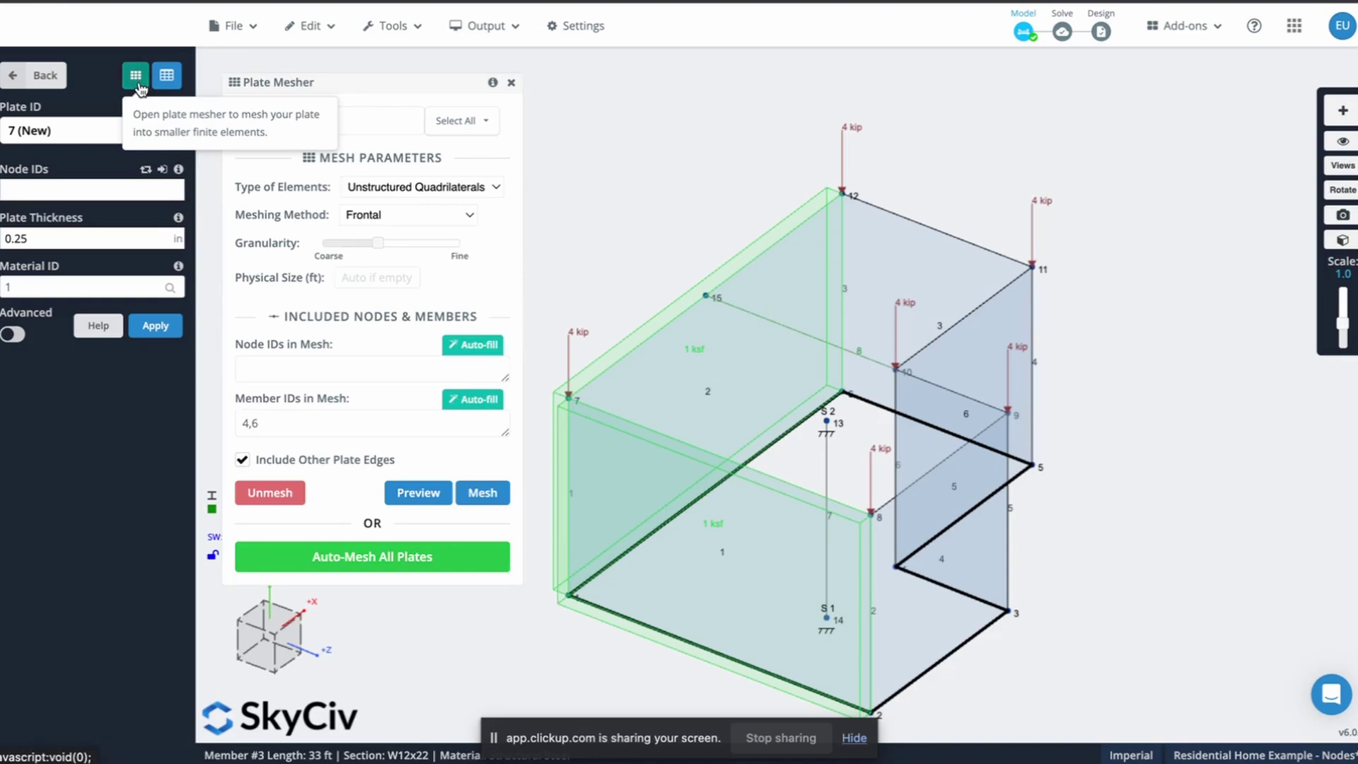
{"action": "left_click", "coordinate": [120, 287]}
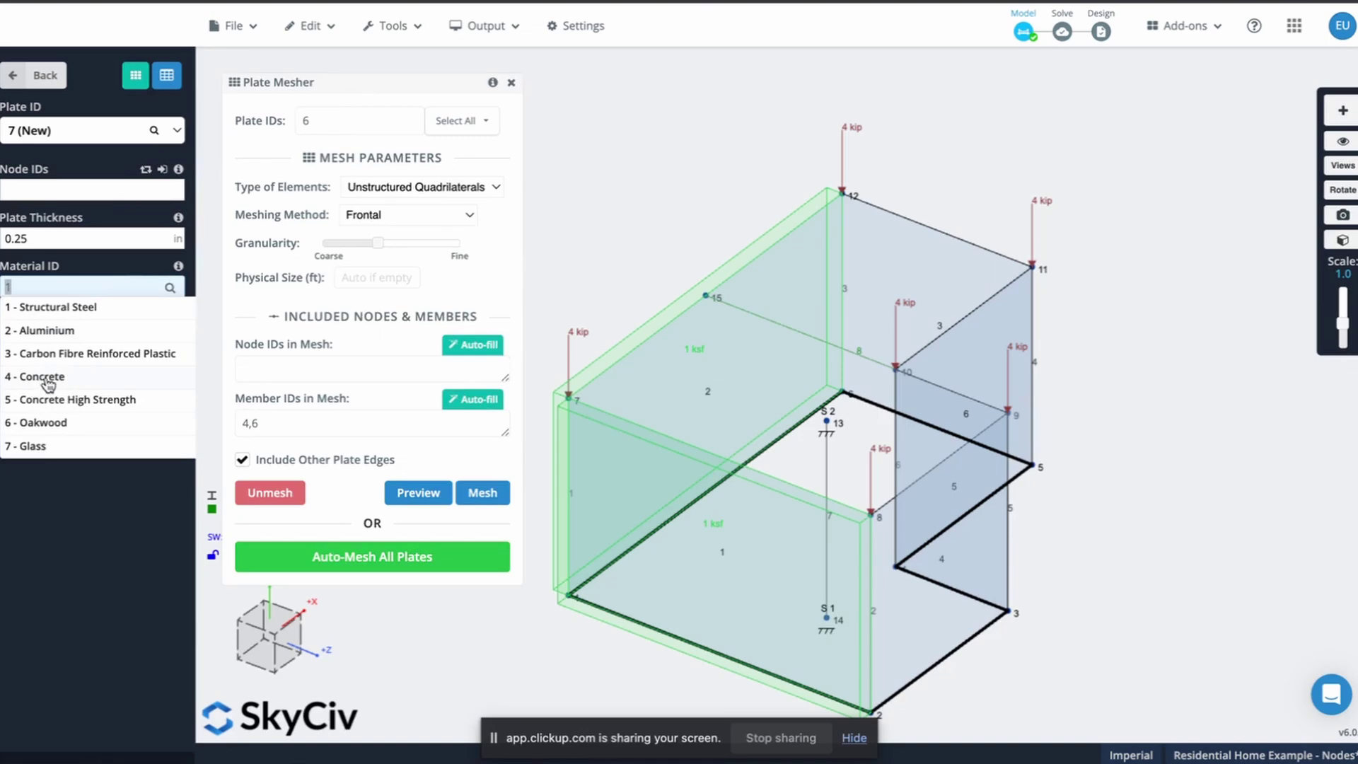
{"action": "left_click", "coordinate": [94, 557]}
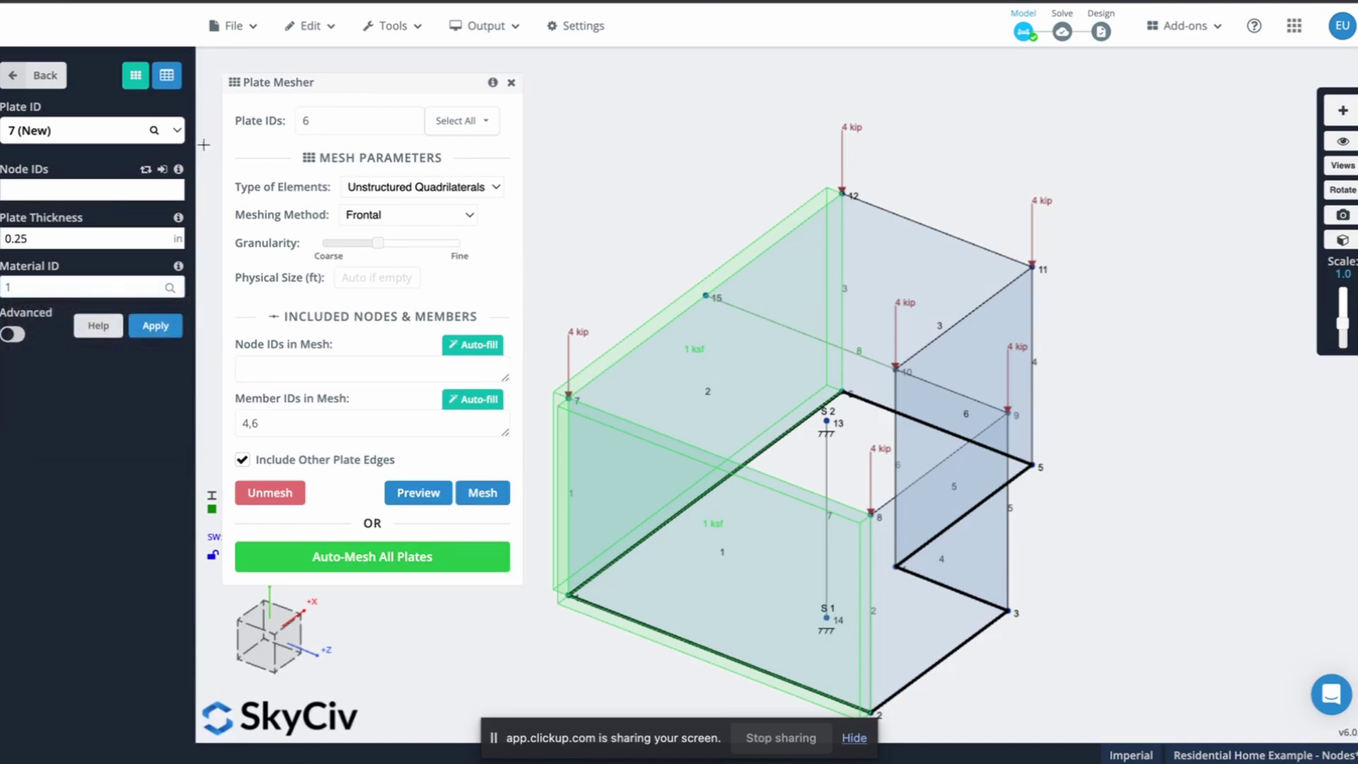
Set the Material ID to 4 for every row of the plates datasheet
{"action": "left_click", "coordinate": [167, 75]}
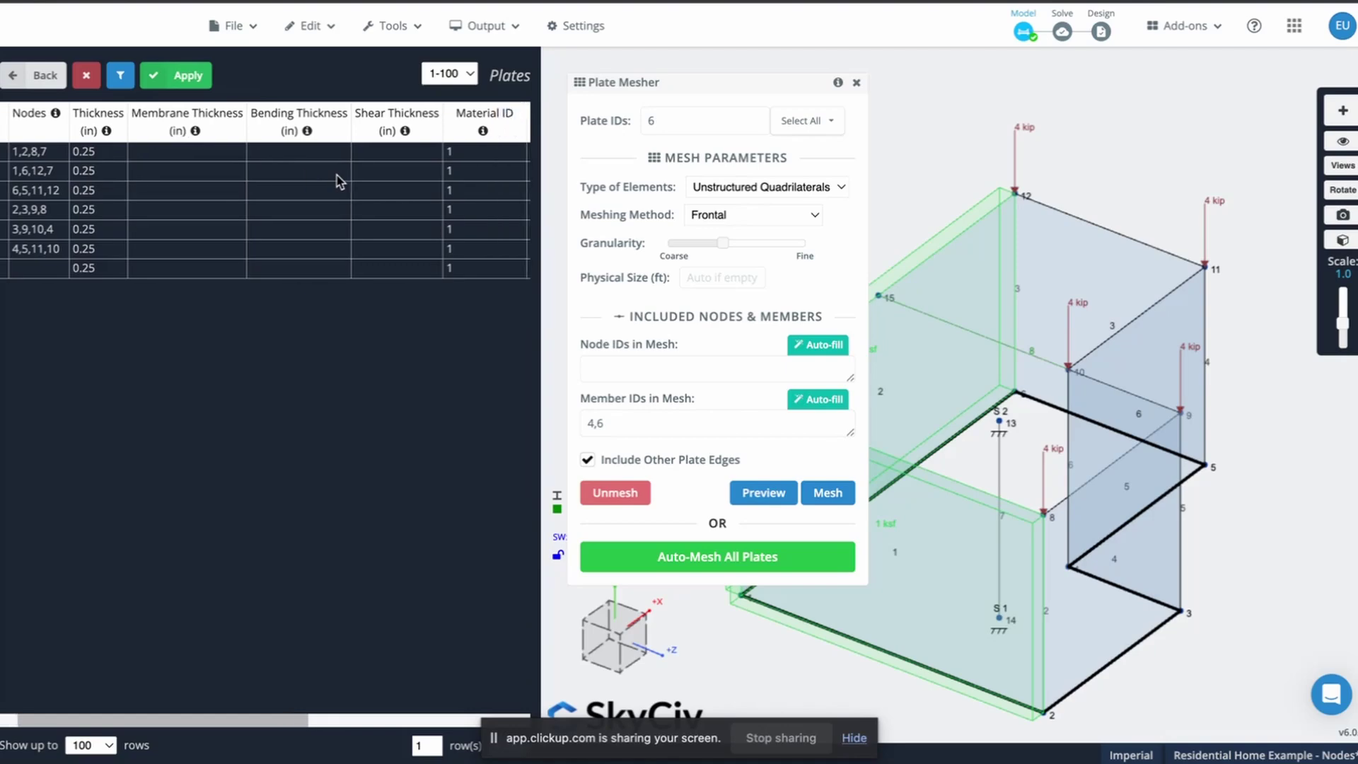
{"action": "scroll", "coordinate": [340, 182], "scroll_direction": "right", "scroll_amount": 2}
{"action": "left_click", "coordinate": [424, 152]}
{"action": "type", "text": "4"}
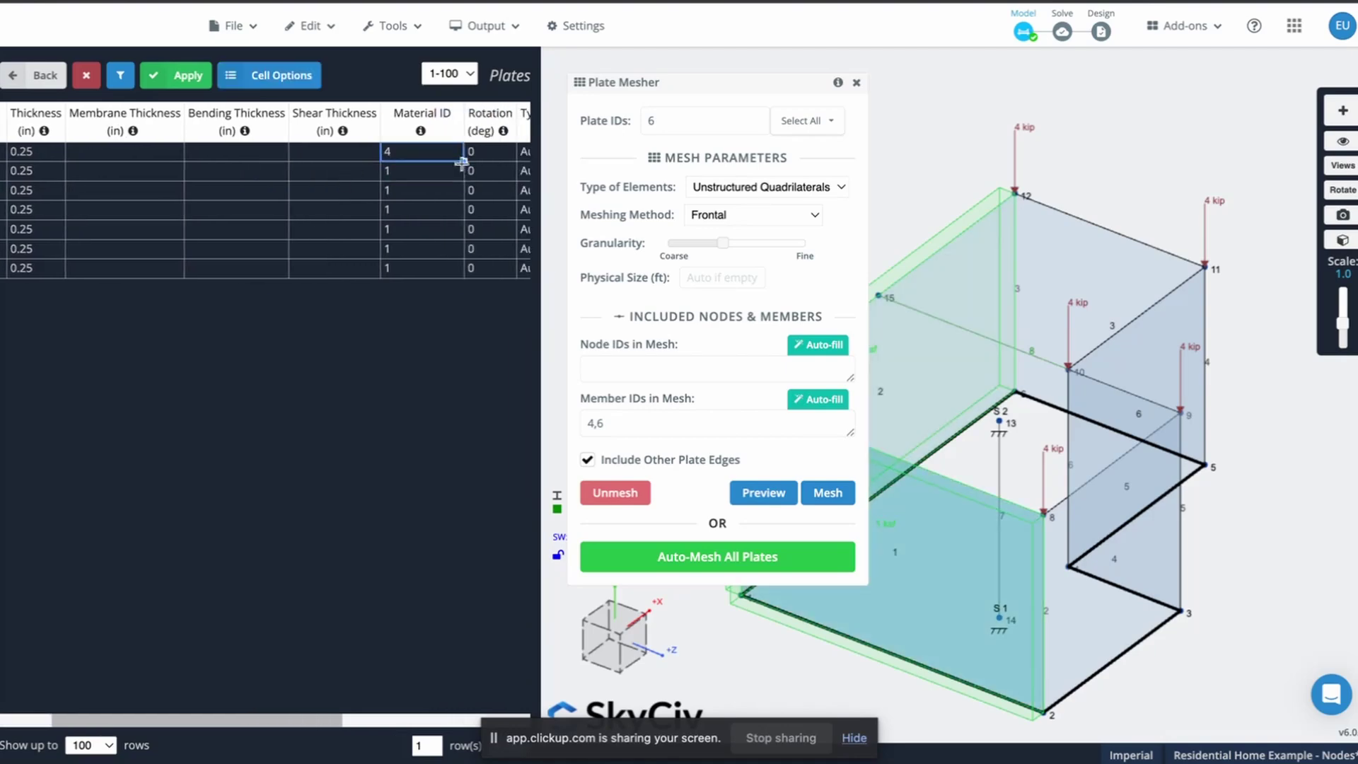
{"action": "left_click_drag", "start_coordinate": [464, 162], "coordinate": [466, 256]}
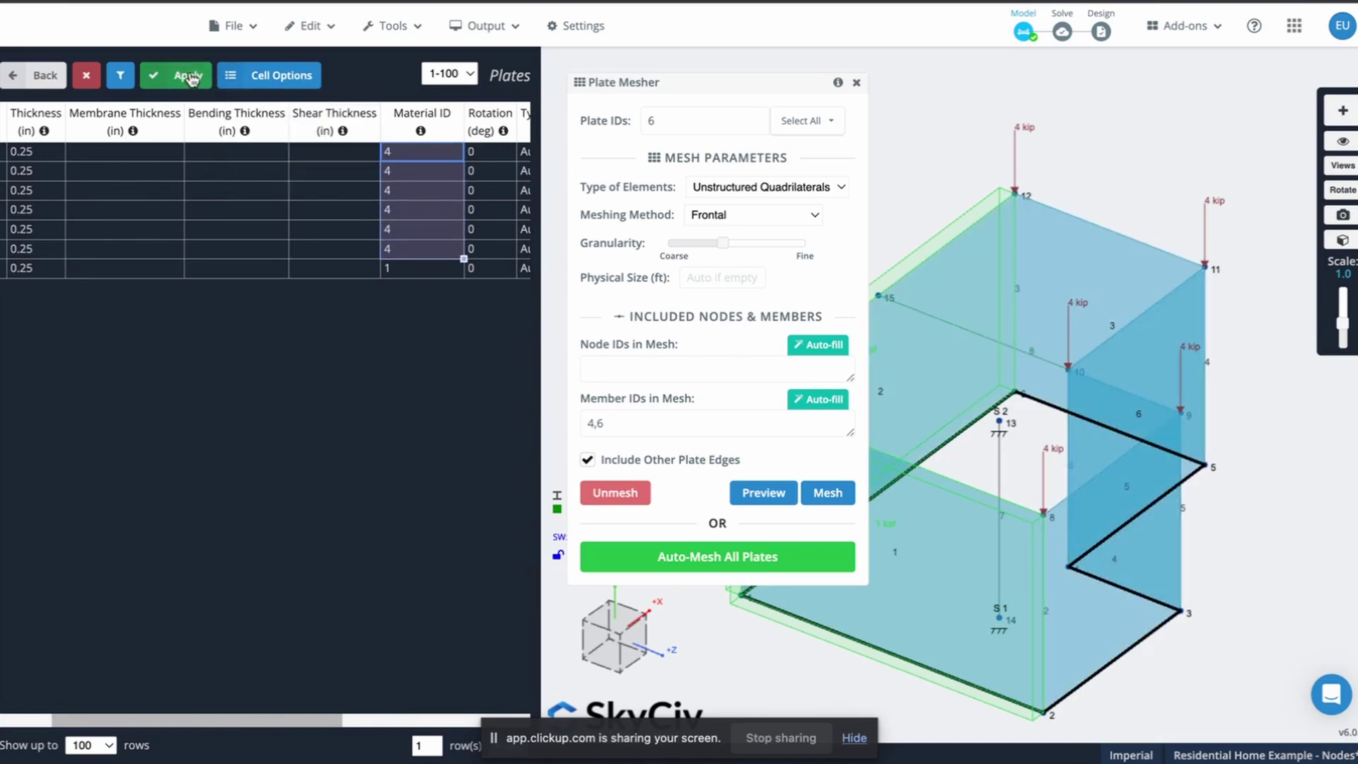
{"action": "key", "text": "shift+Down"}
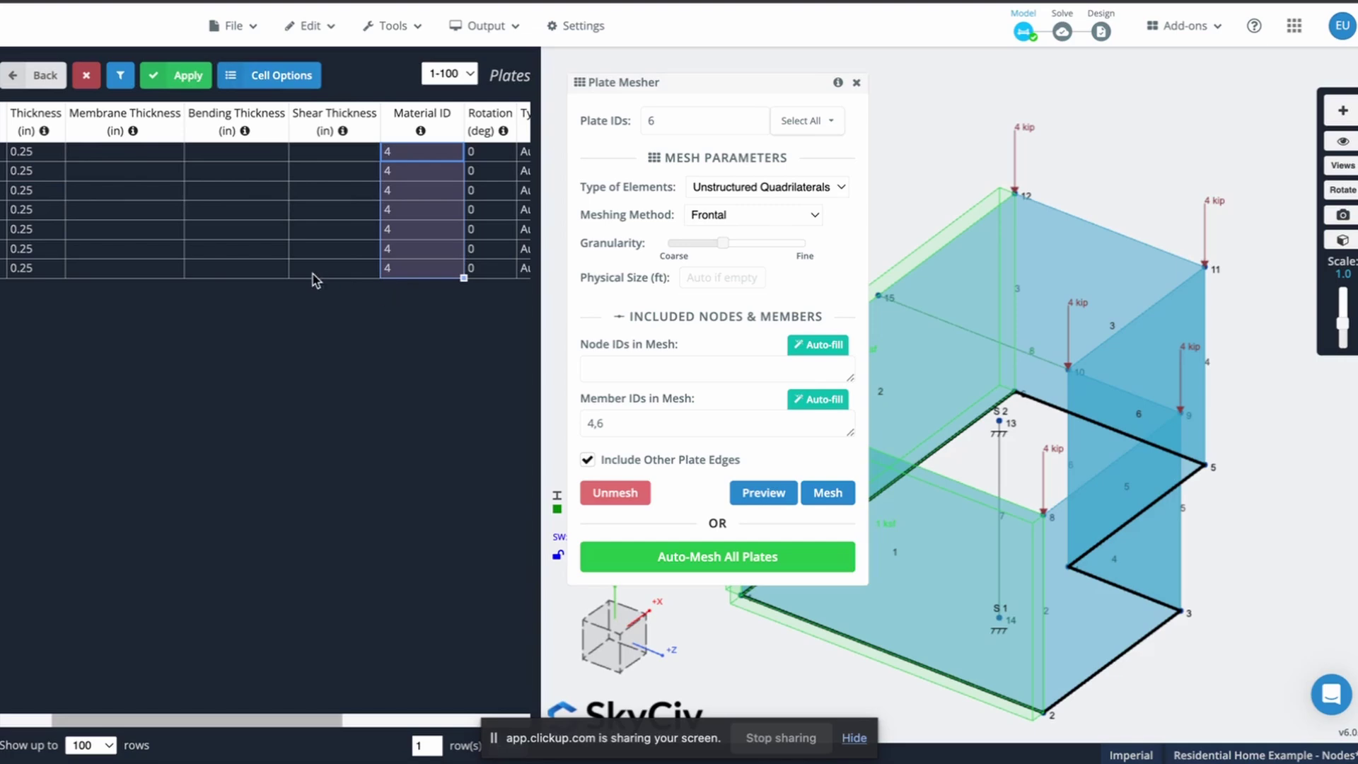
Clear the thickness and material values from the nodeless row 7, apply the plates datasheet and return to the model inputs
{"action": "scroll", "coordinate": [311, 280], "scroll_direction": "left", "scroll_amount": 2}
{"action": "left_click", "coordinate": [134, 274]}
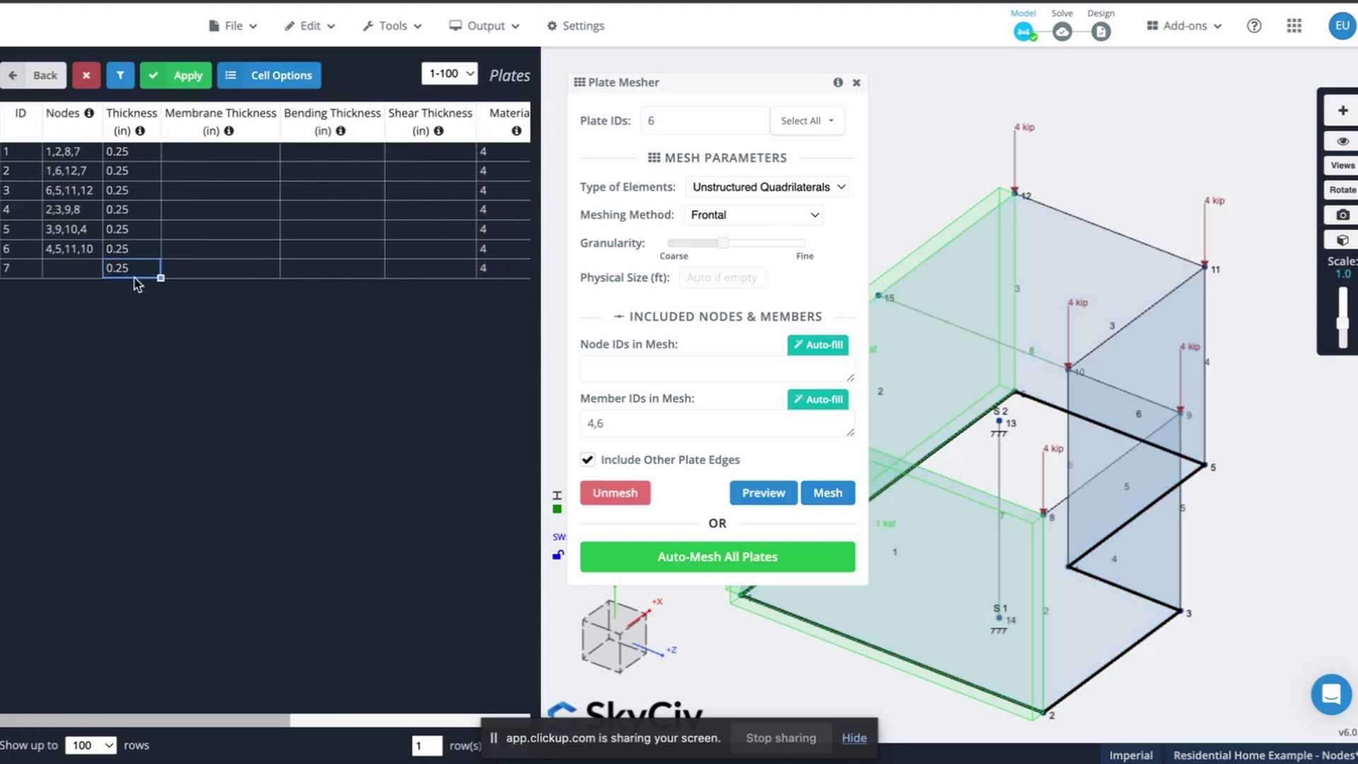
{"action": "scroll", "coordinate": [161, 277], "scroll_direction": "right", "scroll_amount": 5}
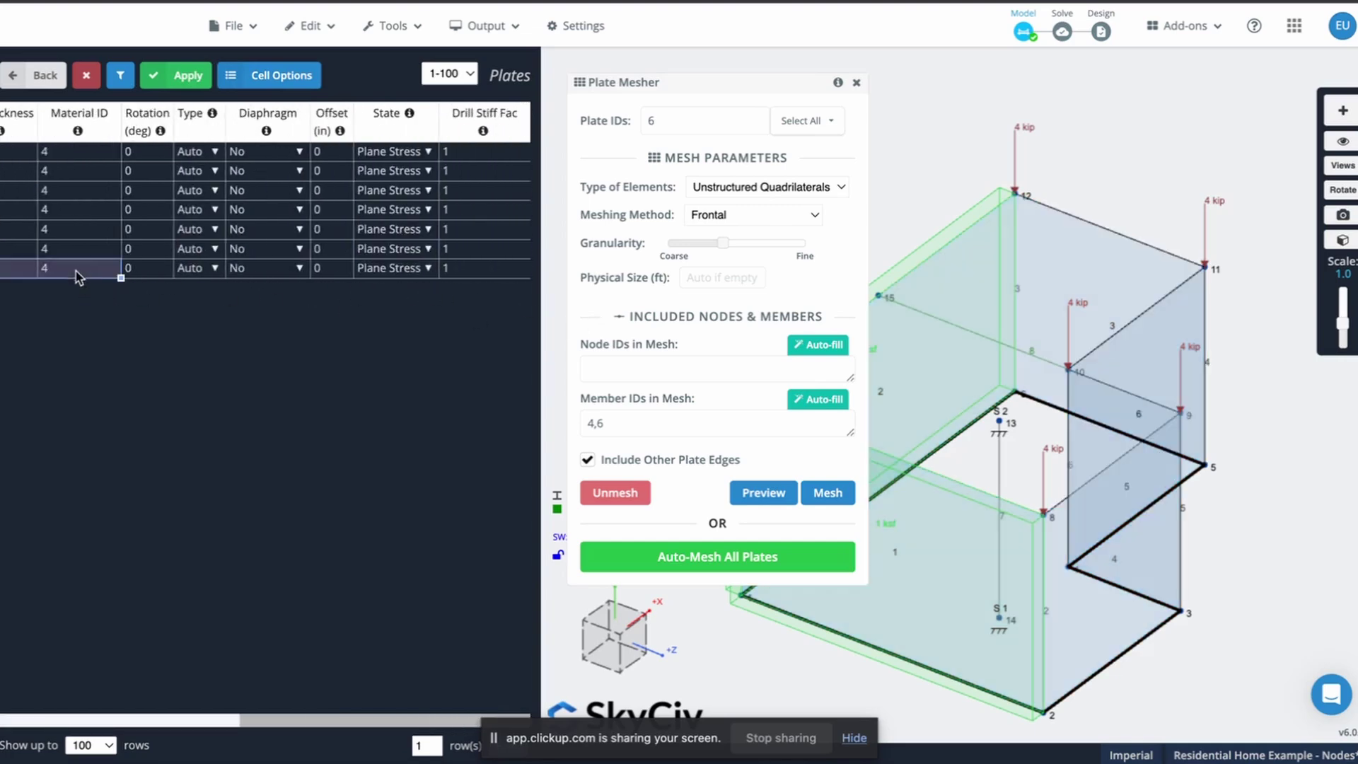
{"action": "scroll", "coordinate": [78, 275], "scroll_direction": "left", "scroll_amount": 5}
{"action": "key", "text": "Delete"}
{"action": "left_click", "coordinate": [175, 76]}
{"action": "left_click", "coordinate": [232, 26]}
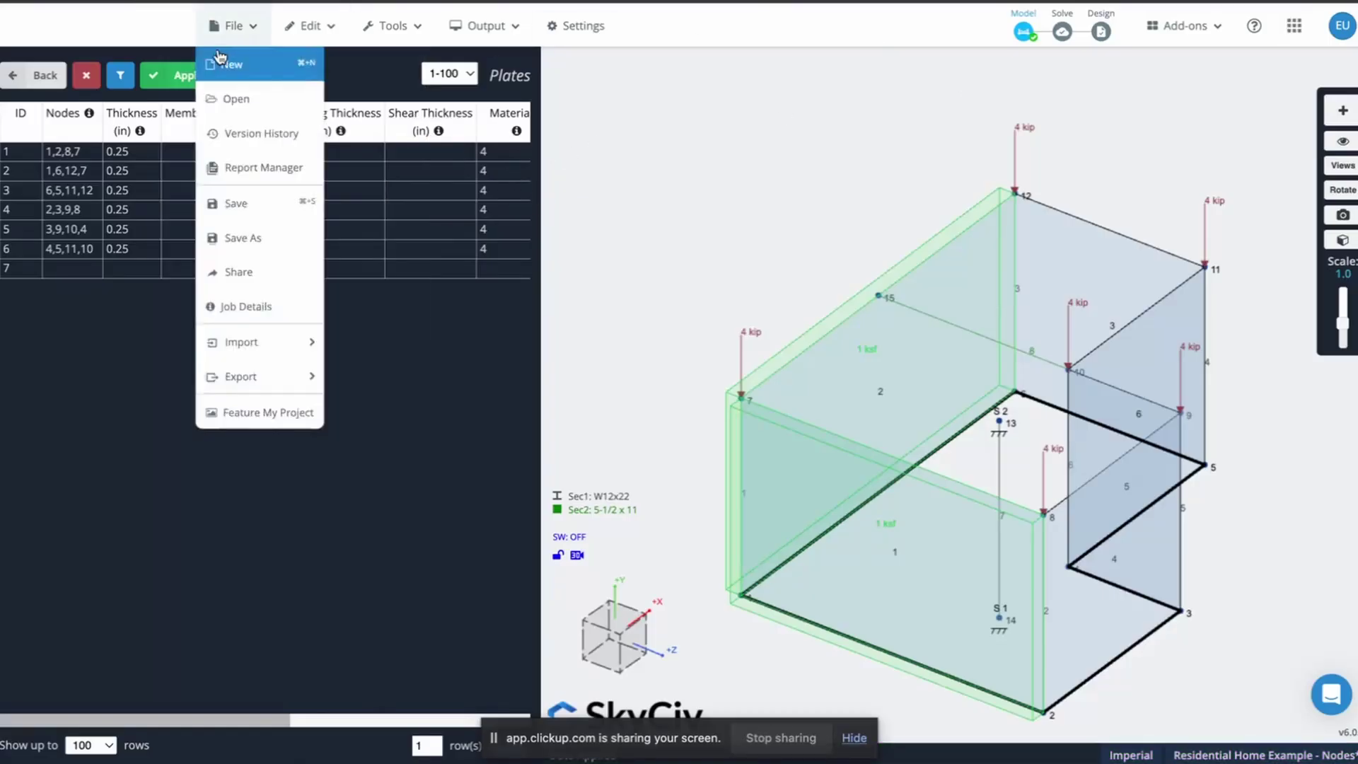
{"action": "left_click", "coordinate": [33, 75]}
Solve the model with the Linear Static analysis, choosing to proceed despite the area load issue
{"action": "mouse_move", "coordinate": [1063, 35]}
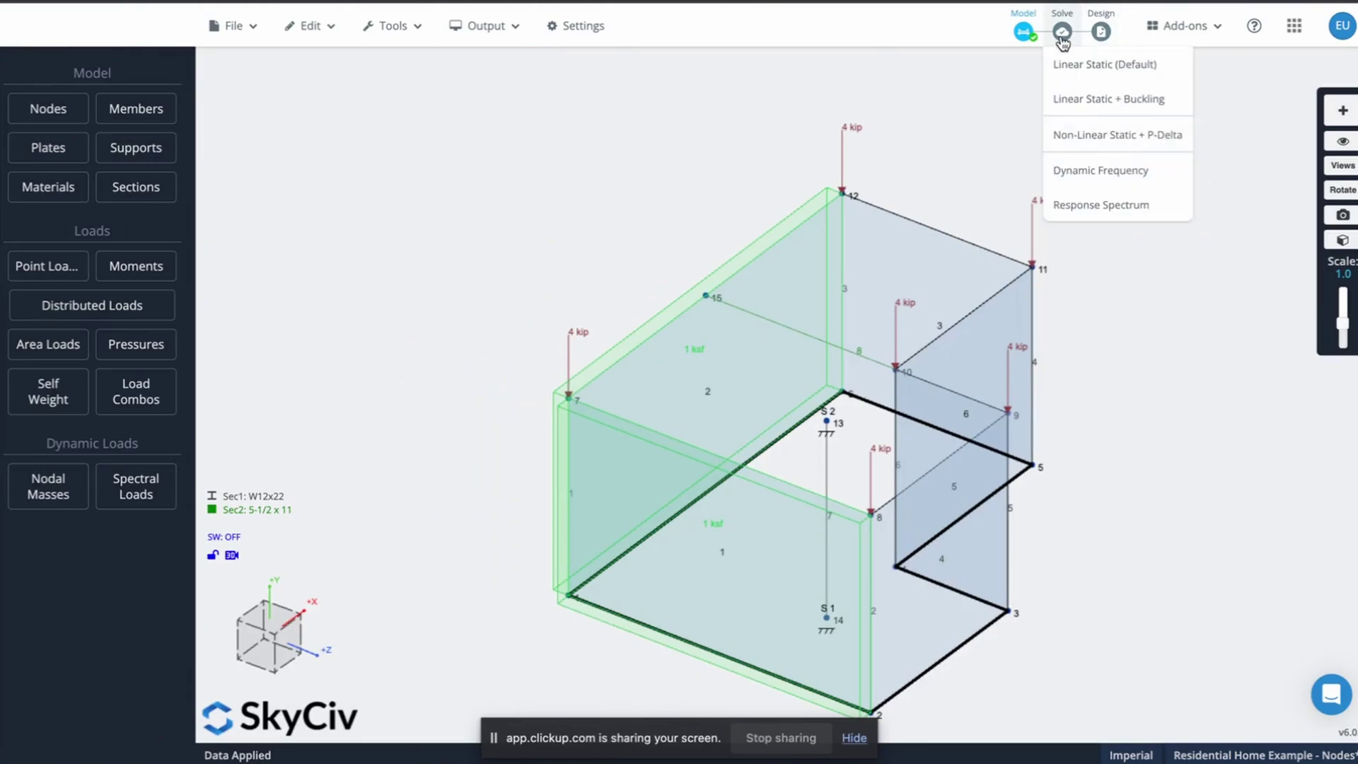
{"action": "left_click", "coordinate": [1066, 71]}
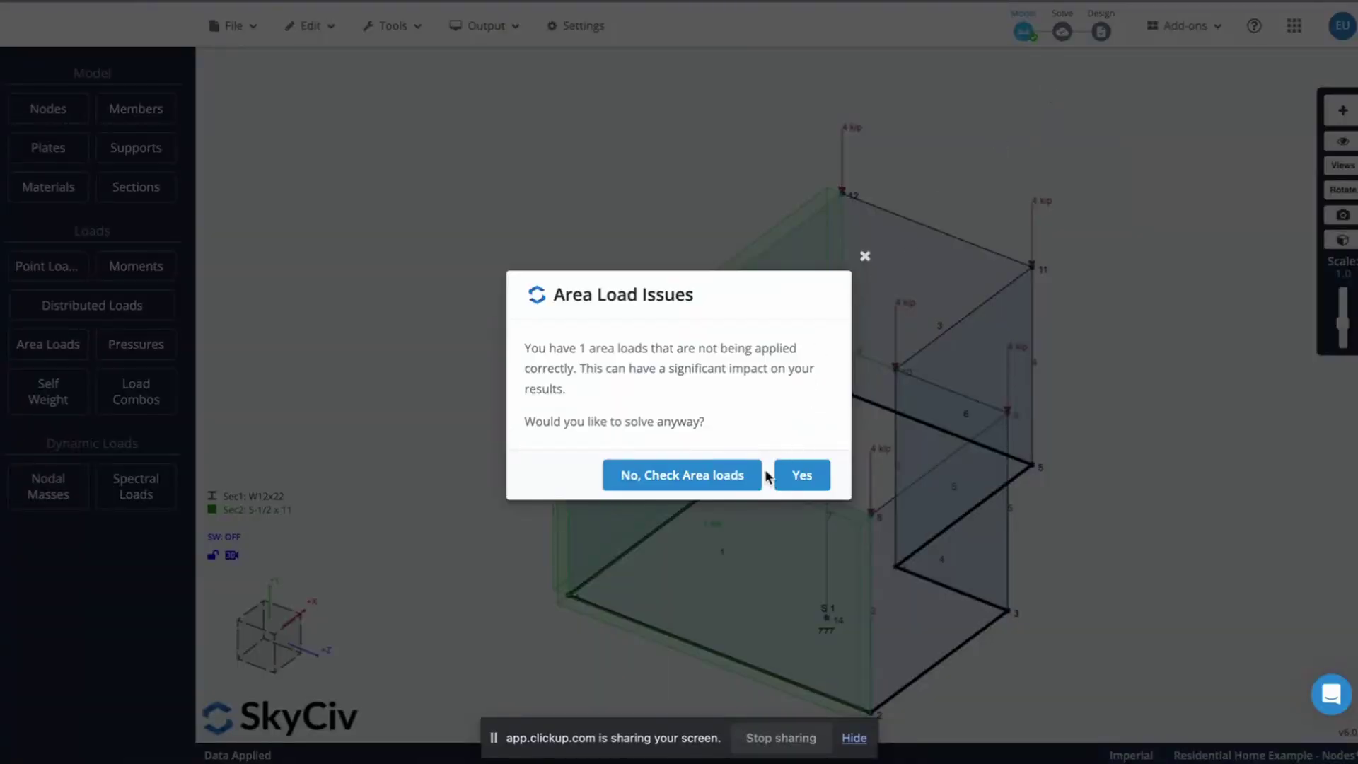
{"action": "left_click", "coordinate": [797, 475]}
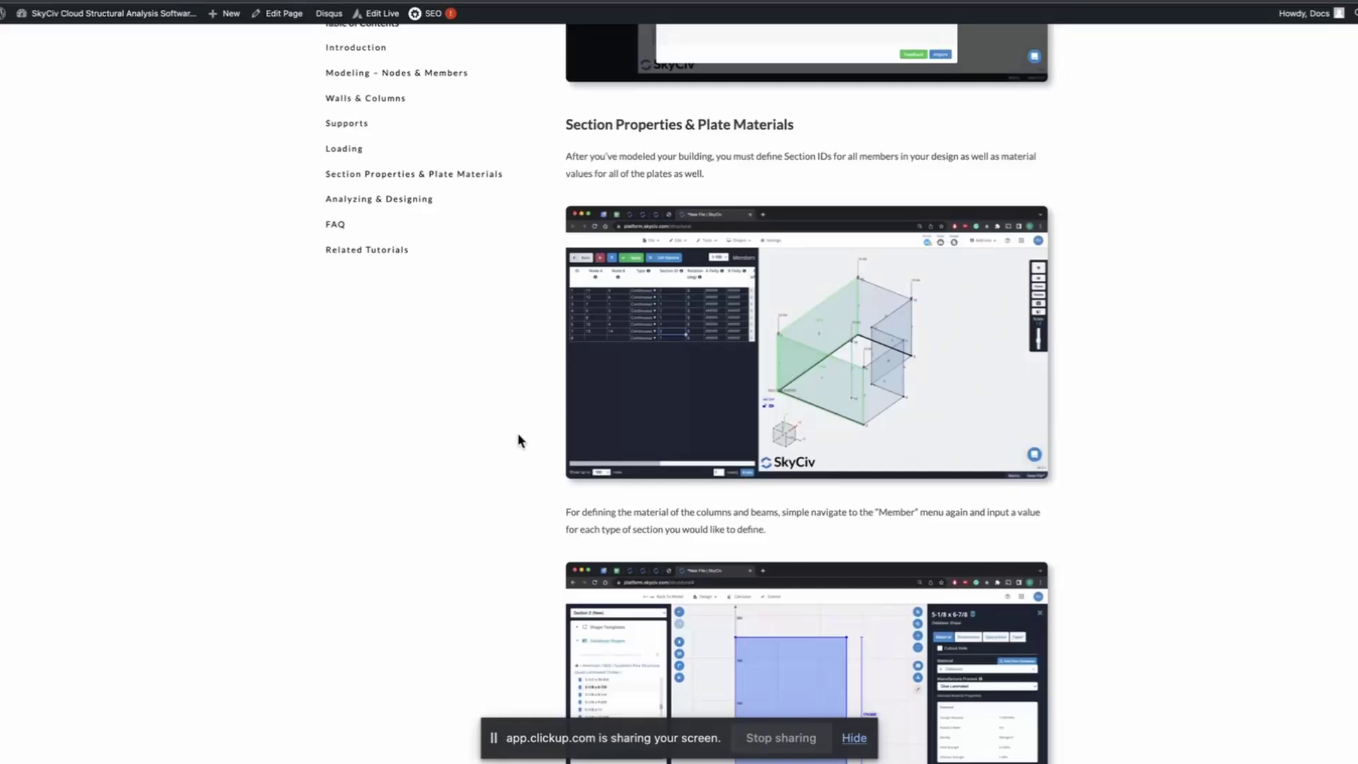
Switch to the tutorial page and read the Analyzing & Designing section, including how to generate a report
{"action": "scroll", "coordinate": [524, 527], "scroll_direction": "down", "scroll_amount": 15}
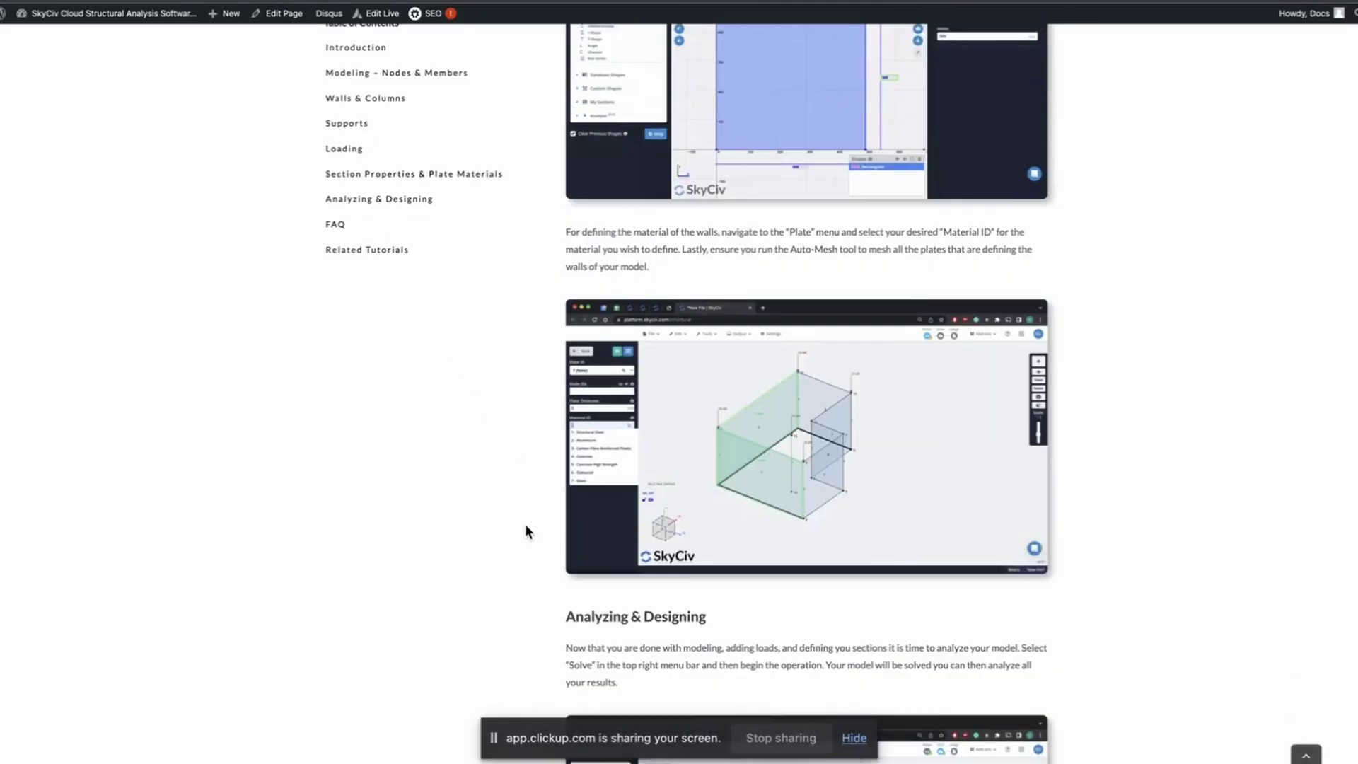
{"action": "scroll", "coordinate": [525, 532], "scroll_direction": "down", "scroll_amount": 6}
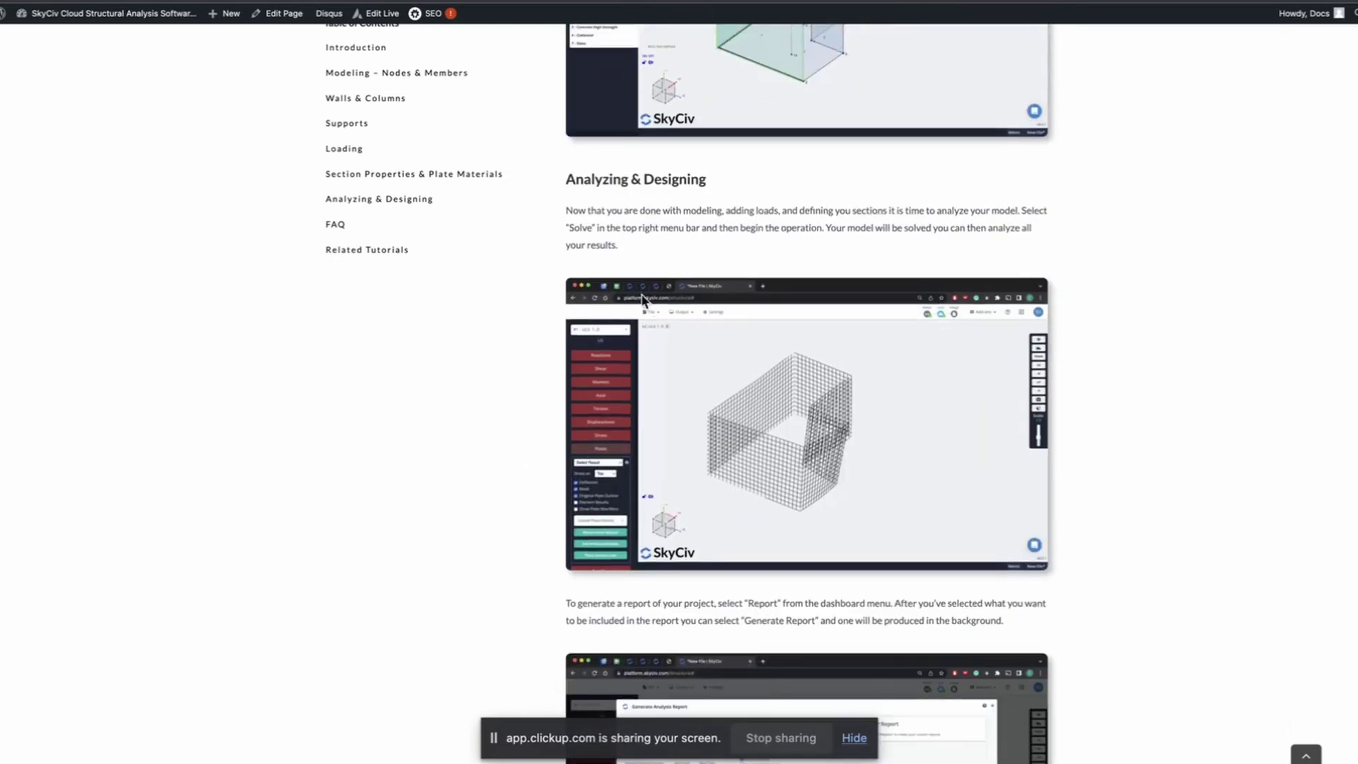
{"action": "scroll", "coordinate": [535, 429], "scroll_direction": "down", "scroll_amount": 8}
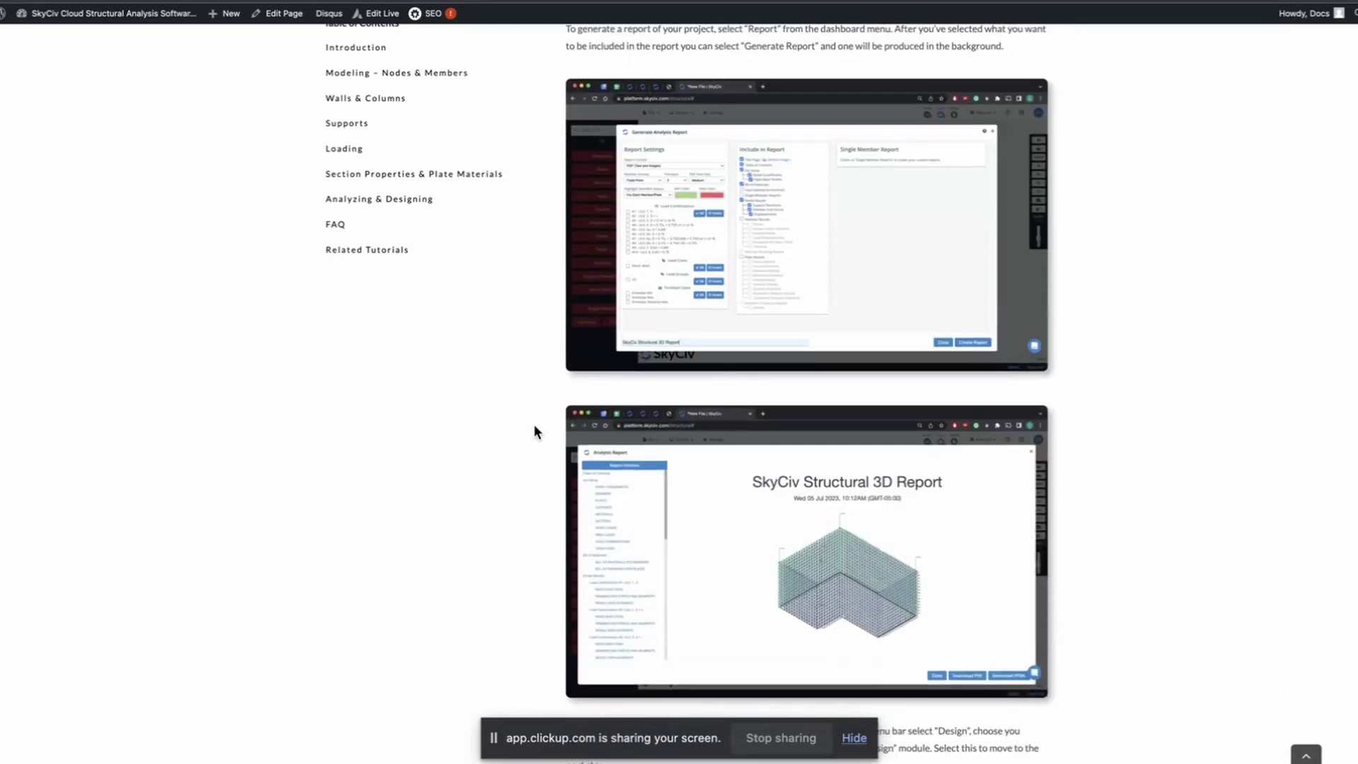
Read the tutorial's Member Design instructions, switch back to SkyCiv Structural 3D and dismiss the solve summary
{"action": "scroll", "coordinate": [546, 418], "scroll_direction": "down", "scroll_amount": 7}
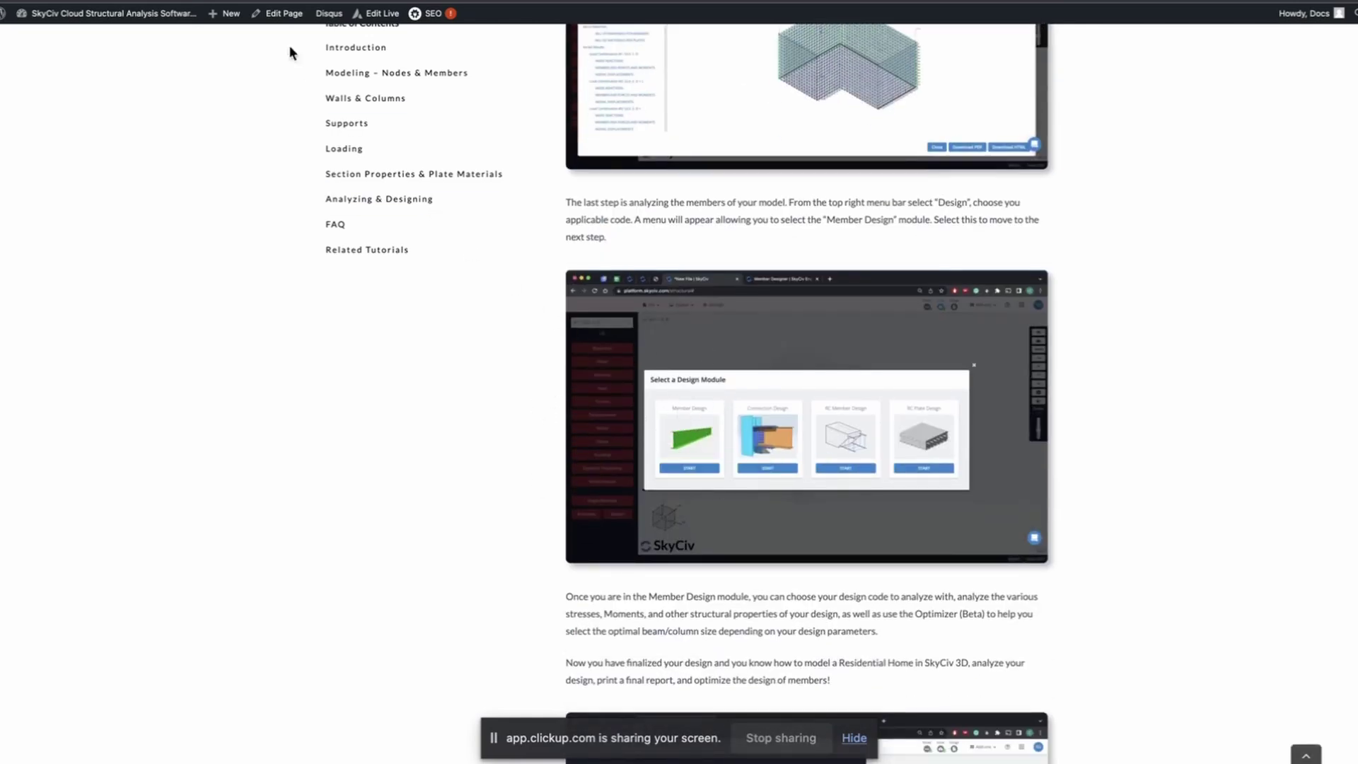
{"action": "left_click", "coordinate": [312, 1]}
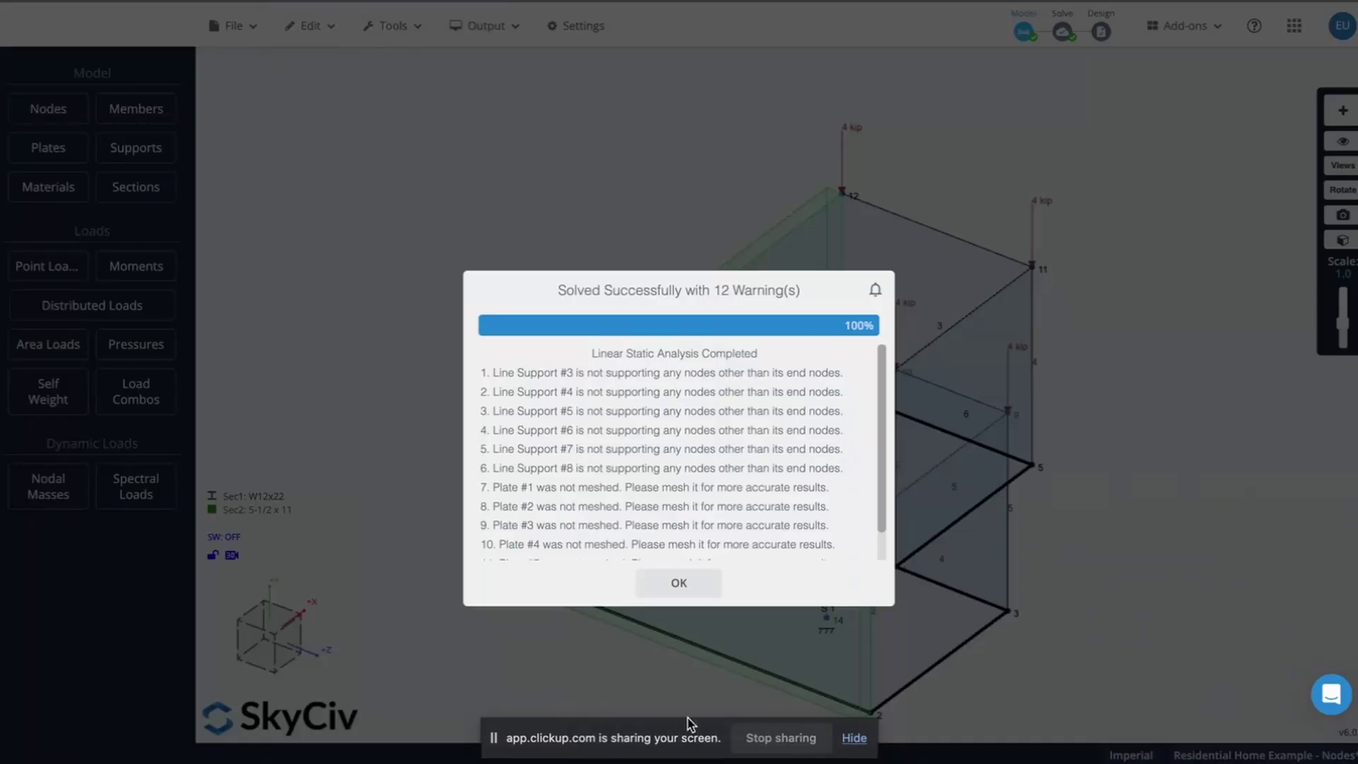
{"action": "left_click", "coordinate": [681, 583]}
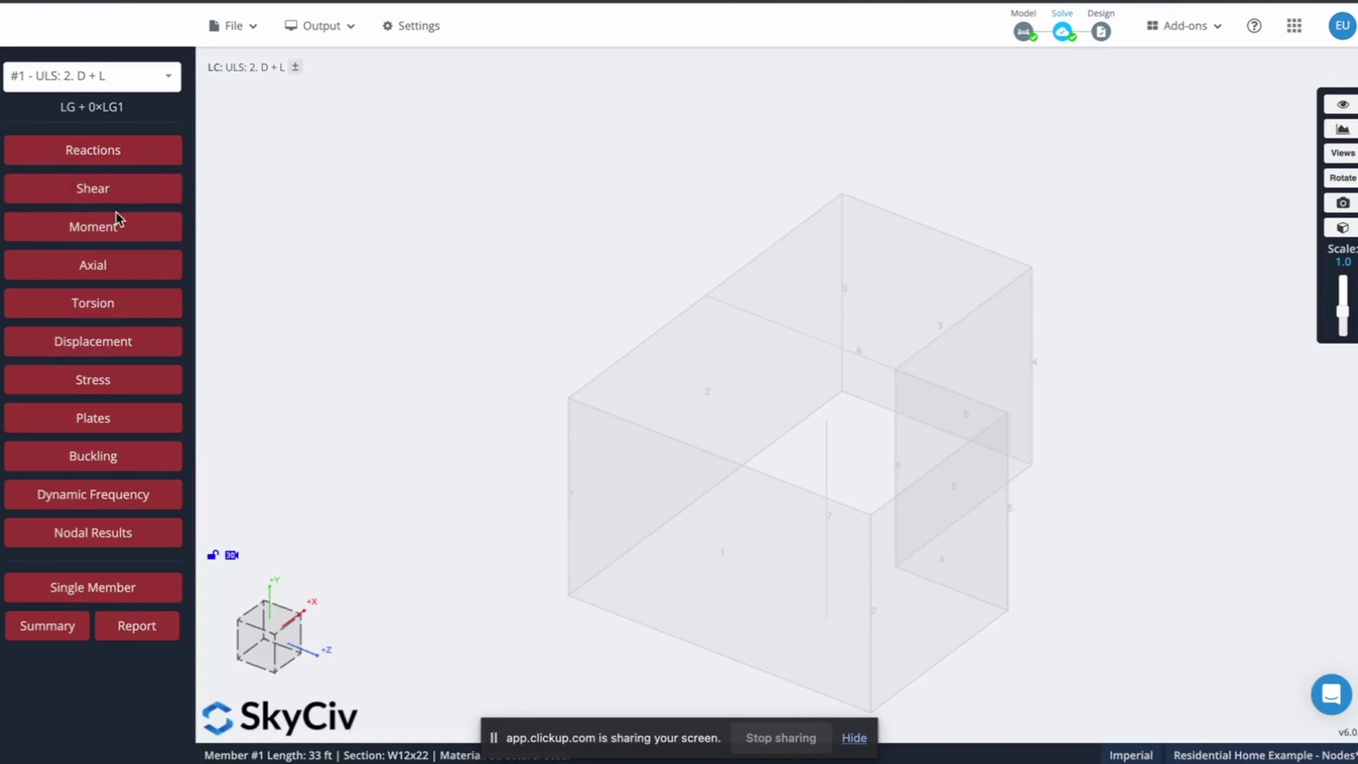
Show and hide the support reactions and the moment results for load combination ULS: 2. D + L
{"action": "left_click", "coordinate": [124, 159]}
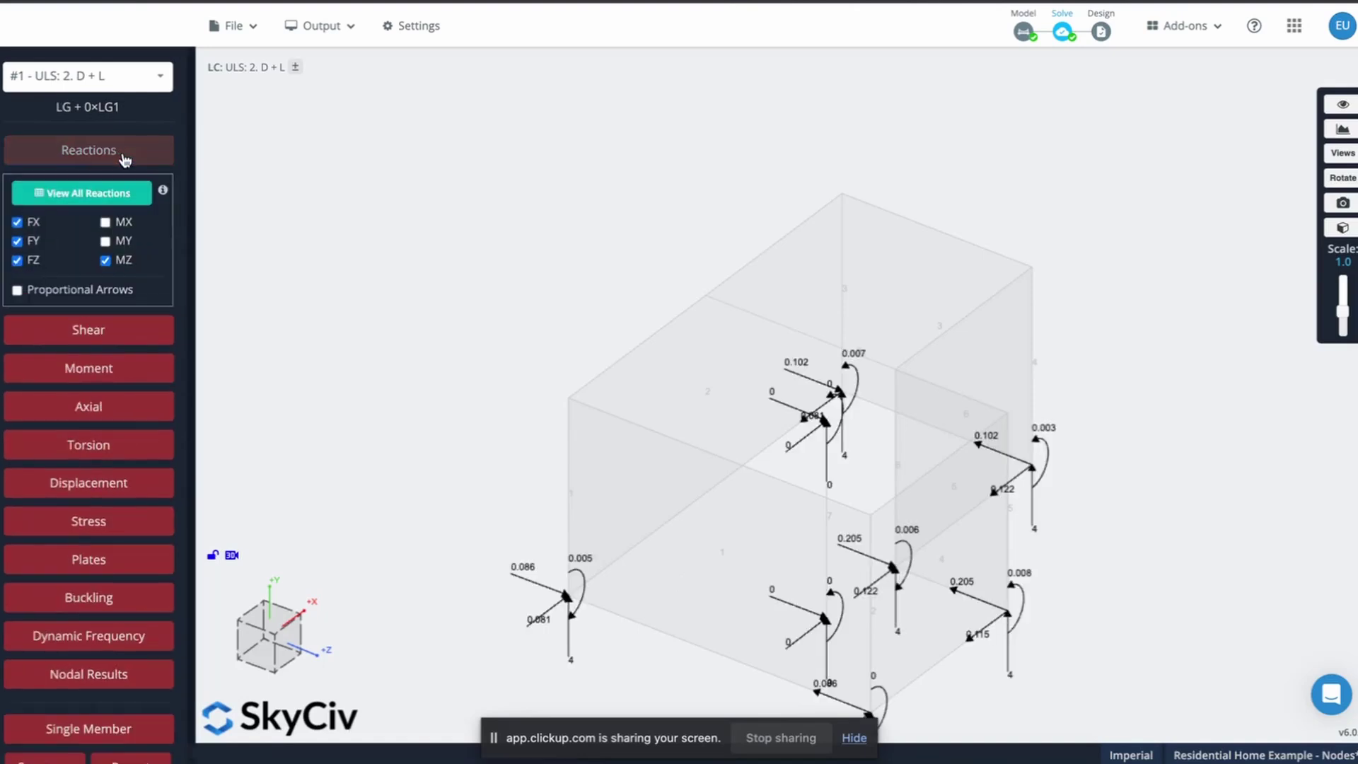
{"action": "left_click", "coordinate": [123, 161]}
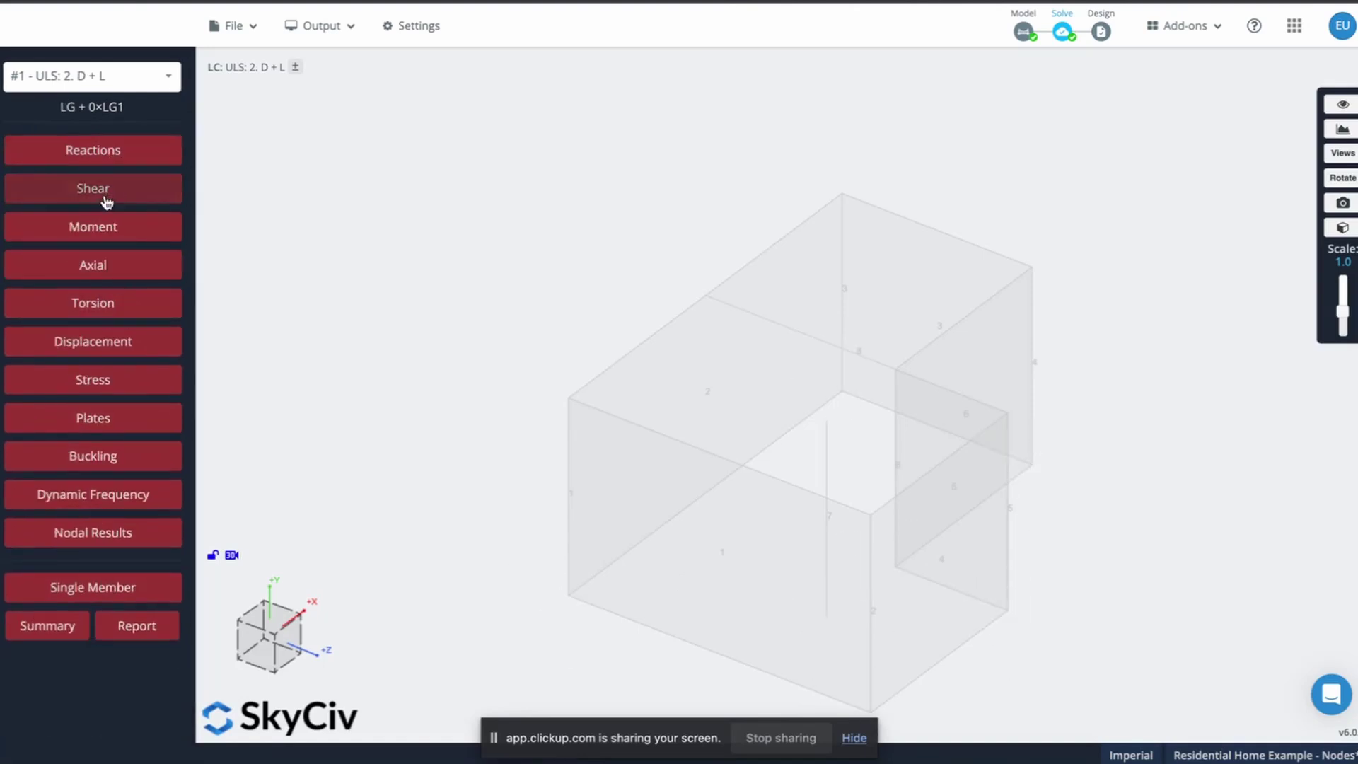
{"action": "left_click", "coordinate": [103, 225]}
{"action": "left_click", "coordinate": [99, 225]}
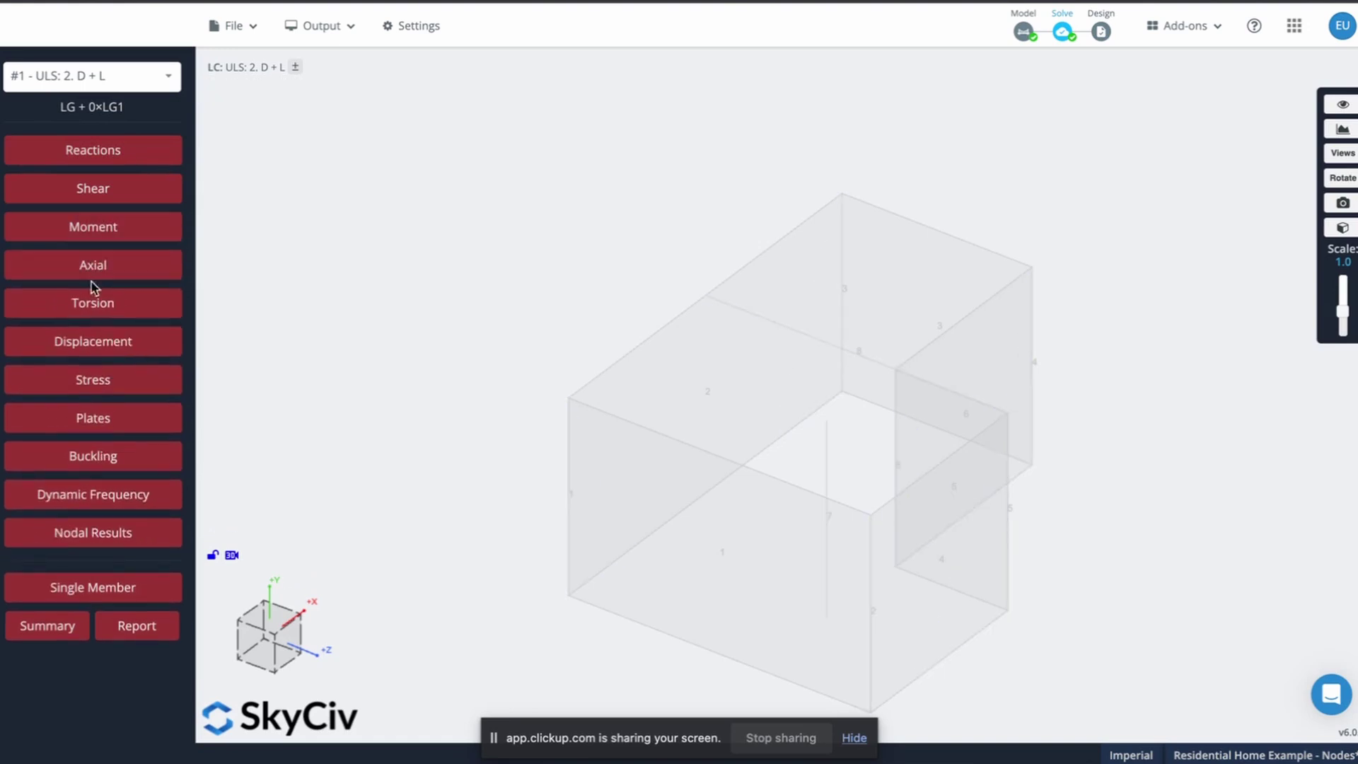
Show and hide the displacement and stress results, and check whether buckling results are available
{"action": "left_click", "coordinate": [99, 379]}
{"action": "left_click", "coordinate": [99, 342]}
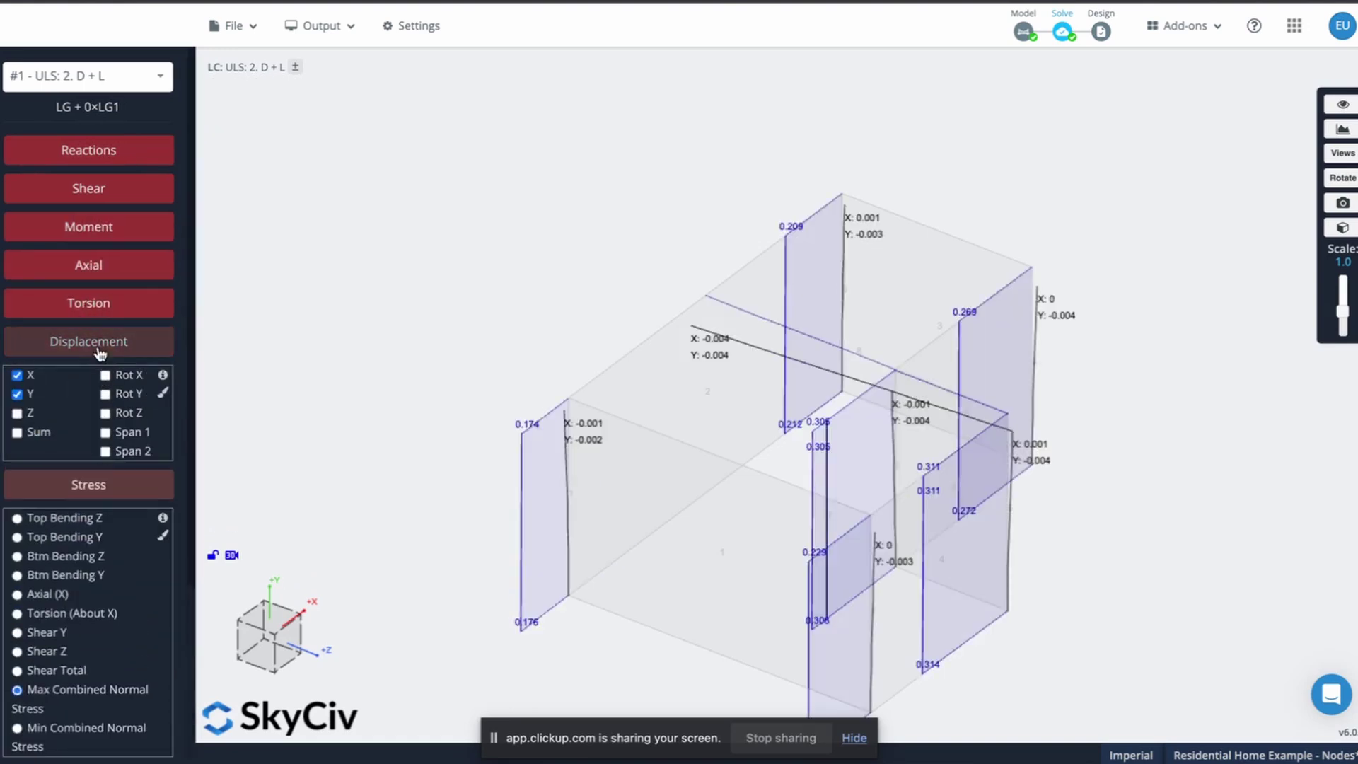
{"action": "left_click", "coordinate": [100, 336]}
{"action": "left_click", "coordinate": [95, 379]}
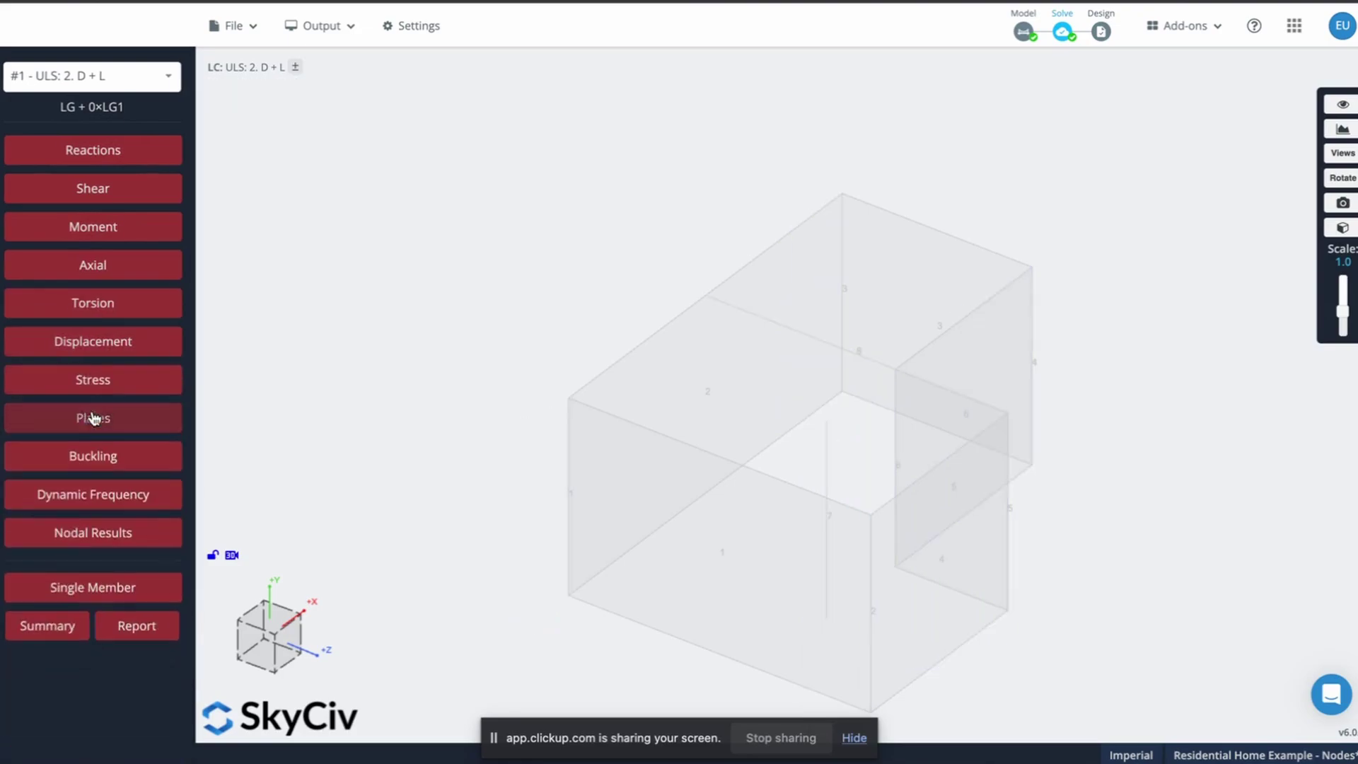
{"action": "left_click", "coordinate": [89, 454]}
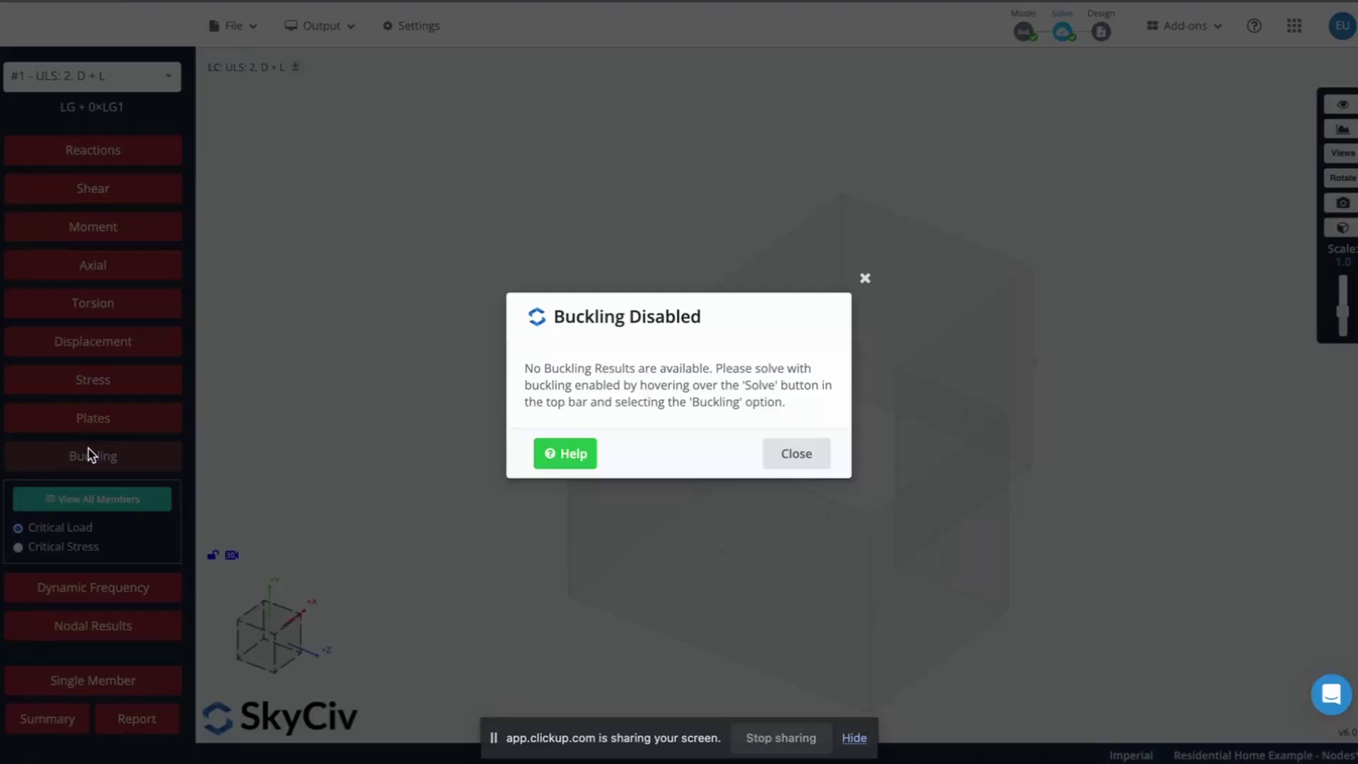
{"action": "left_click", "coordinate": [863, 279]}
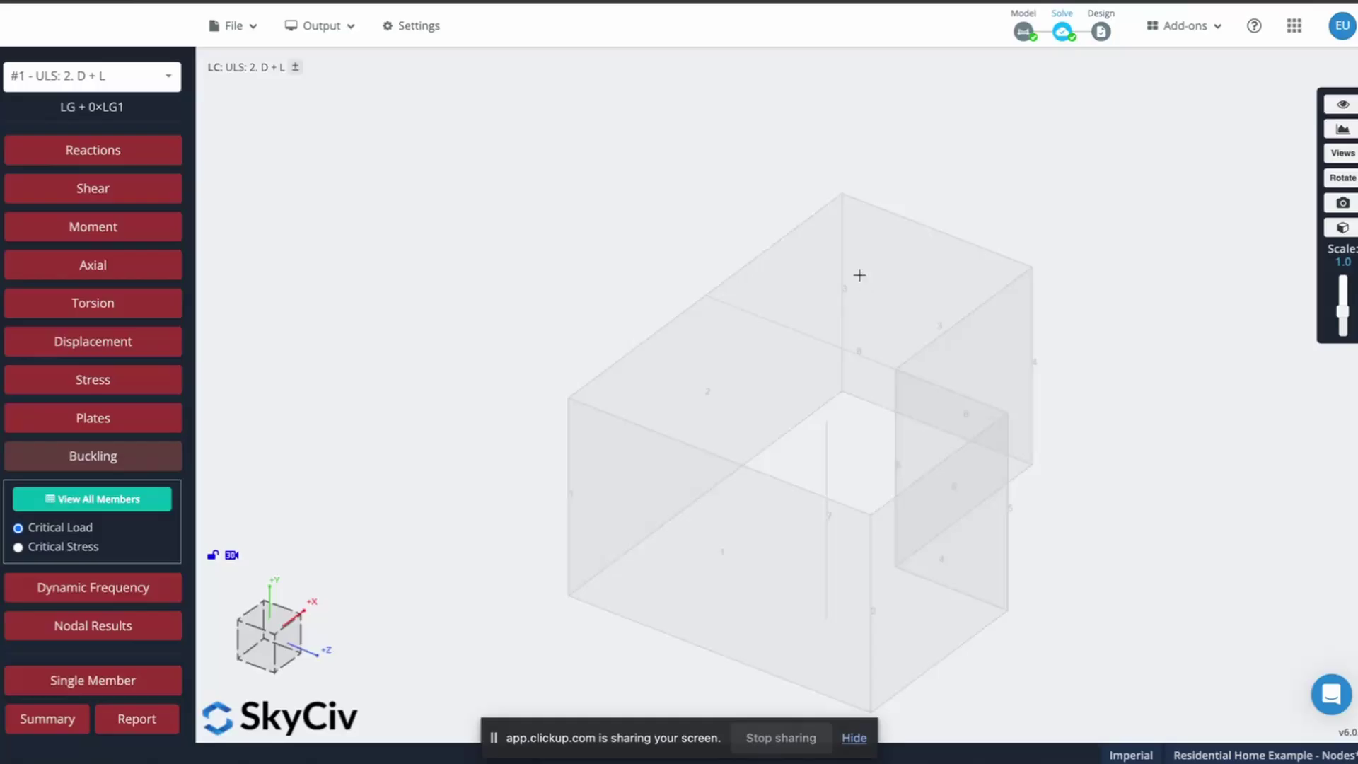
Inspect the X and Y displacements across the whole structure and hide the displacement results
{"action": "left_click", "coordinate": [116, 345]}
{"action": "scroll", "coordinate": [948, 382], "scroll_direction": "down", "scroll_amount": 5}
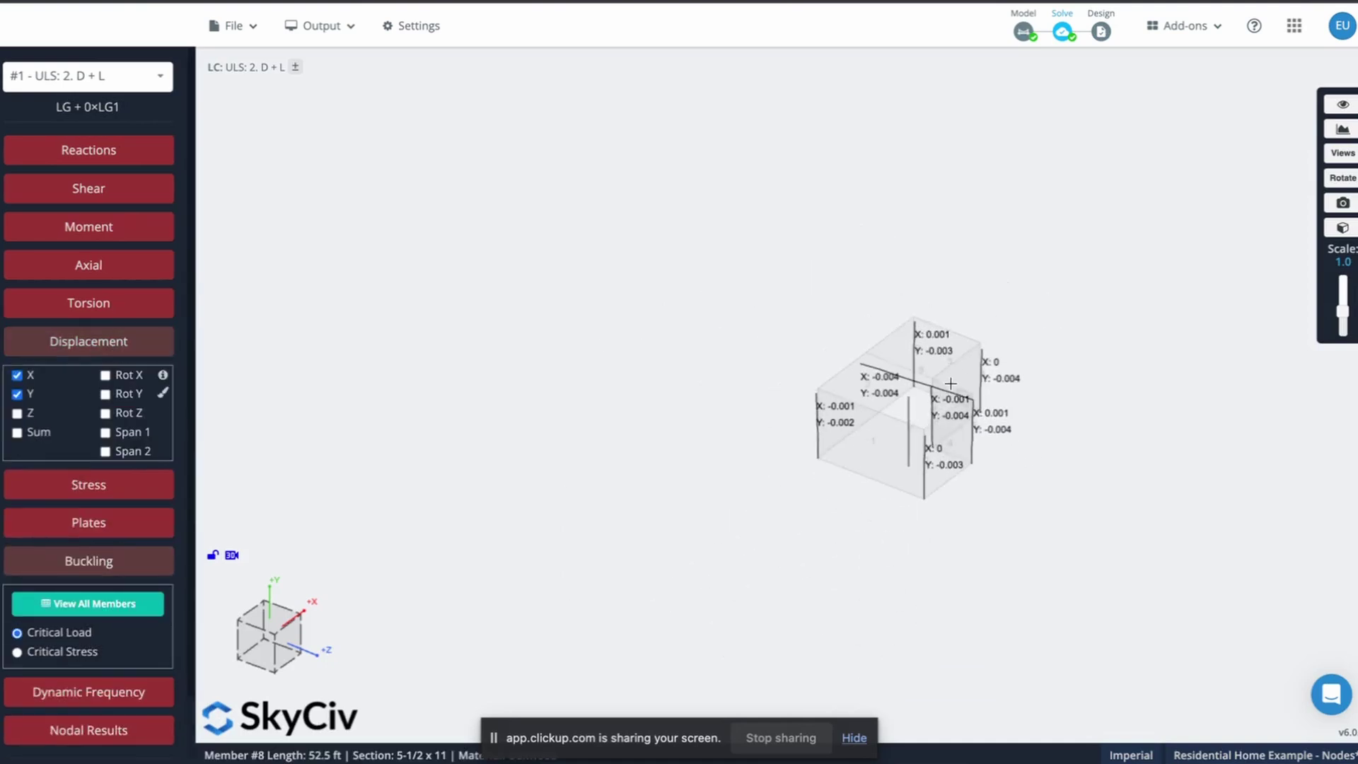
{"action": "scroll", "coordinate": [861, 389], "scroll_direction": "up", "scroll_amount": 5}
{"action": "scroll", "coordinate": [860, 389], "scroll_direction": "up", "scroll_amount": 3}
{"action": "scroll", "coordinate": [861, 389], "scroll_direction": "down", "scroll_amount": 5}
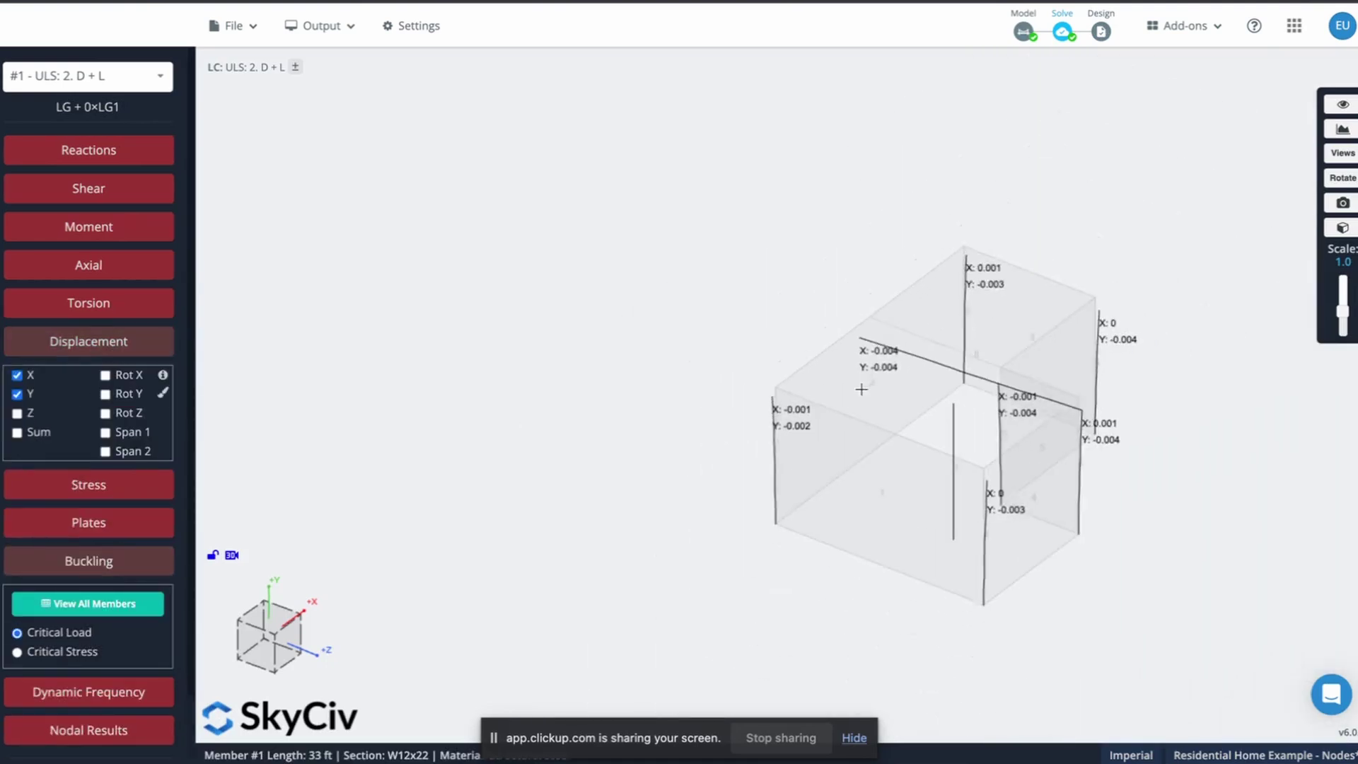
{"action": "left_click", "coordinate": [115, 345]}
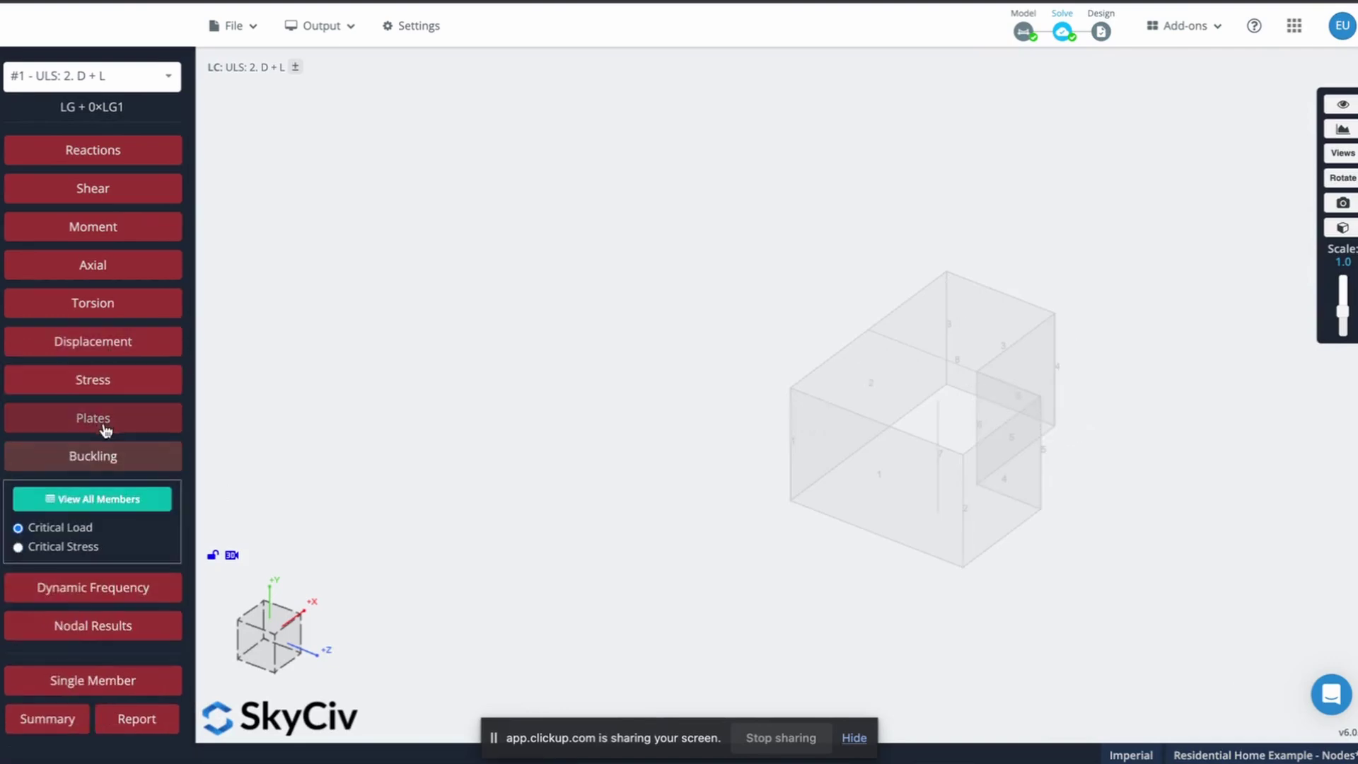
Create a PDF analysis report covering all load combinations, with Member Results included
{"action": "left_click", "coordinate": [141, 614]}
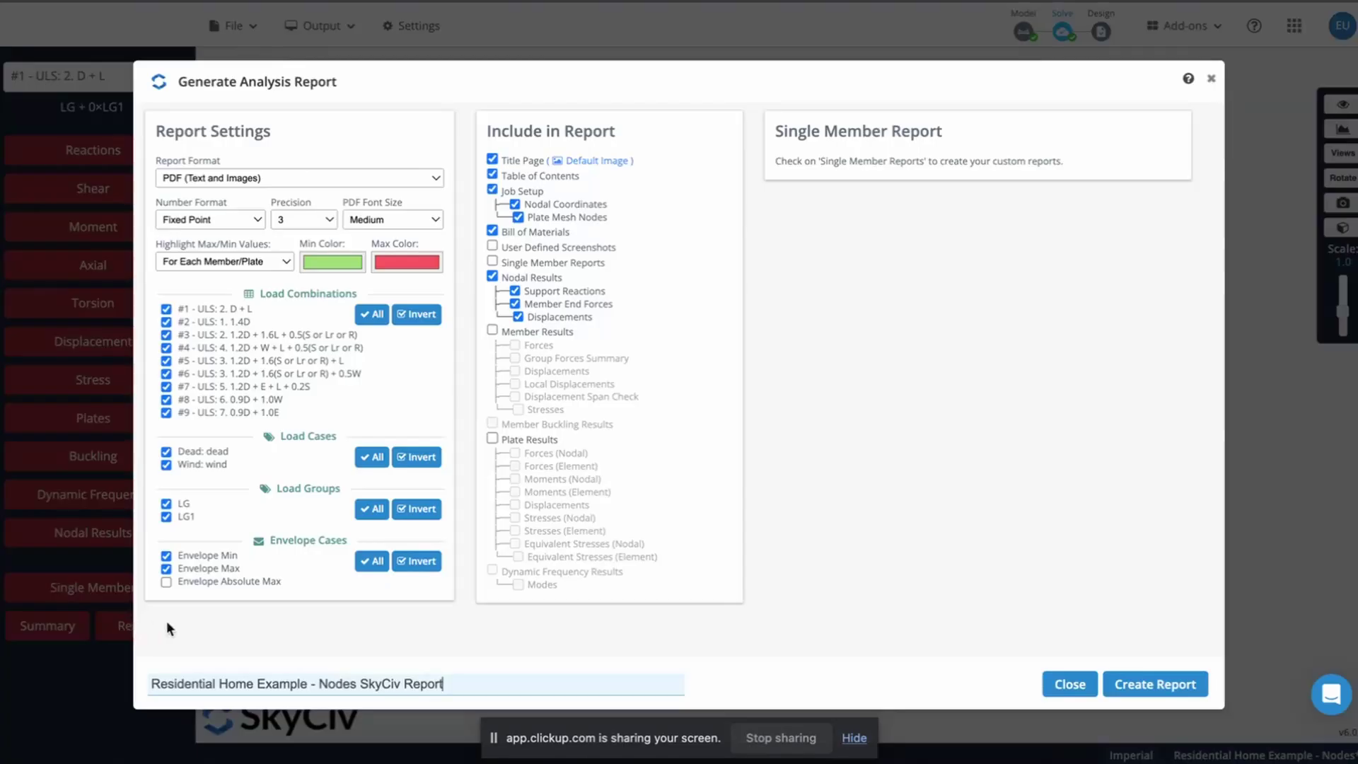
{"action": "left_click", "coordinate": [380, 317]}
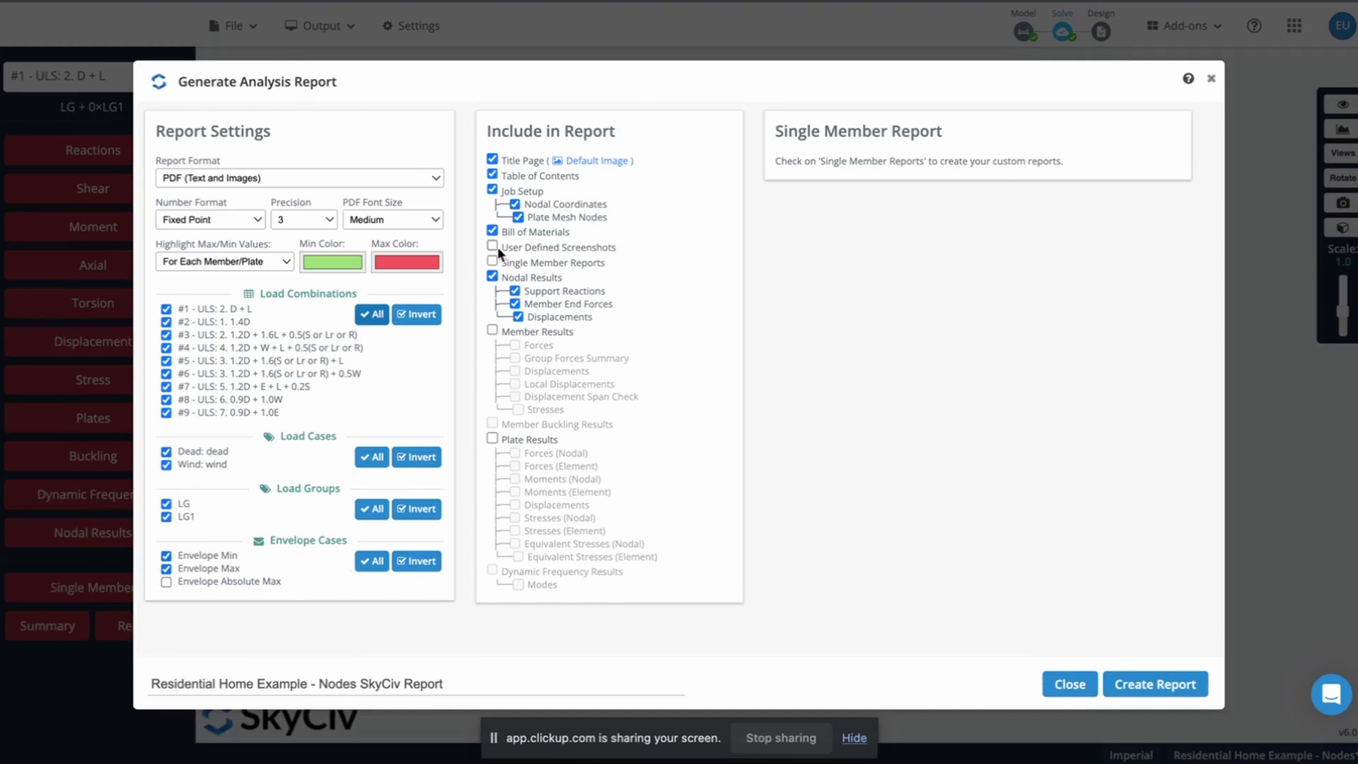
{"action": "left_click", "coordinate": [490, 330]}
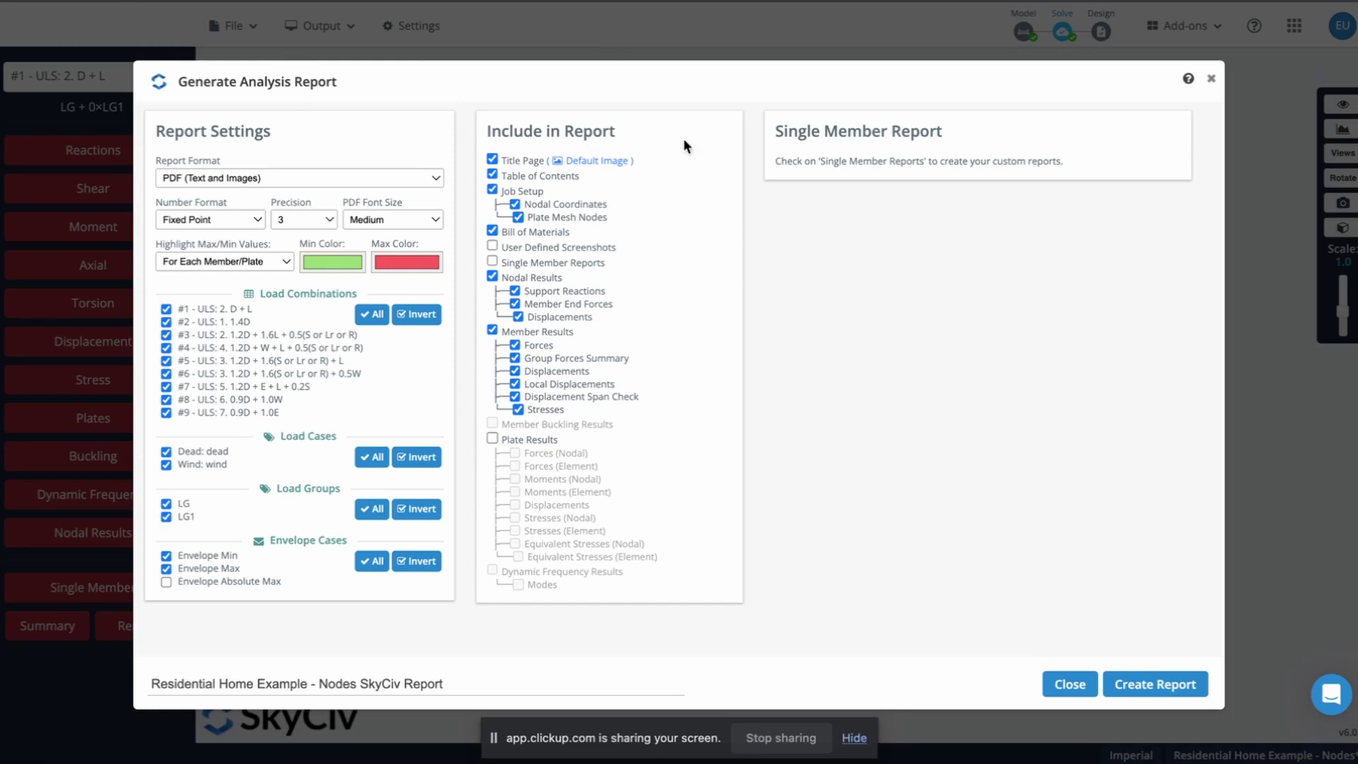
{"action": "left_click", "coordinate": [1140, 686]}
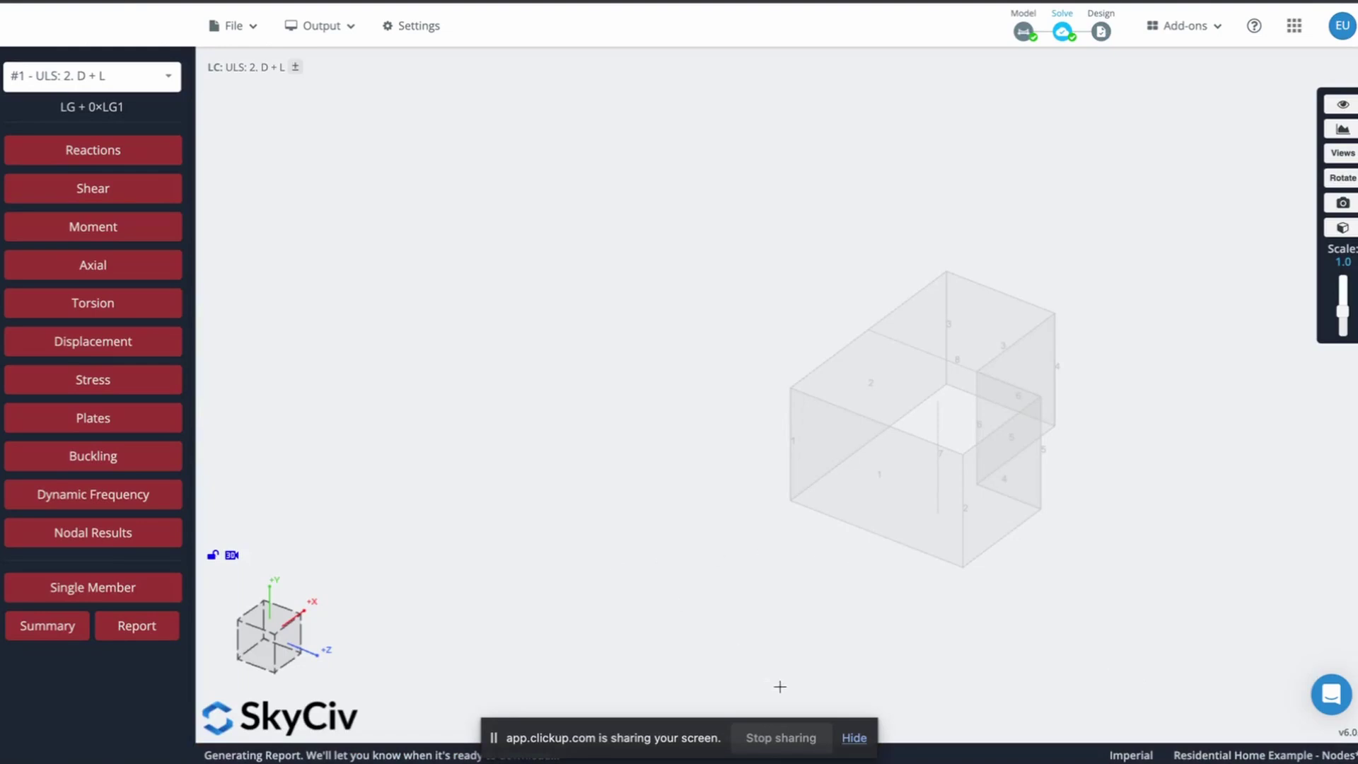
{"action": "left_click", "coordinate": [853, 737]}
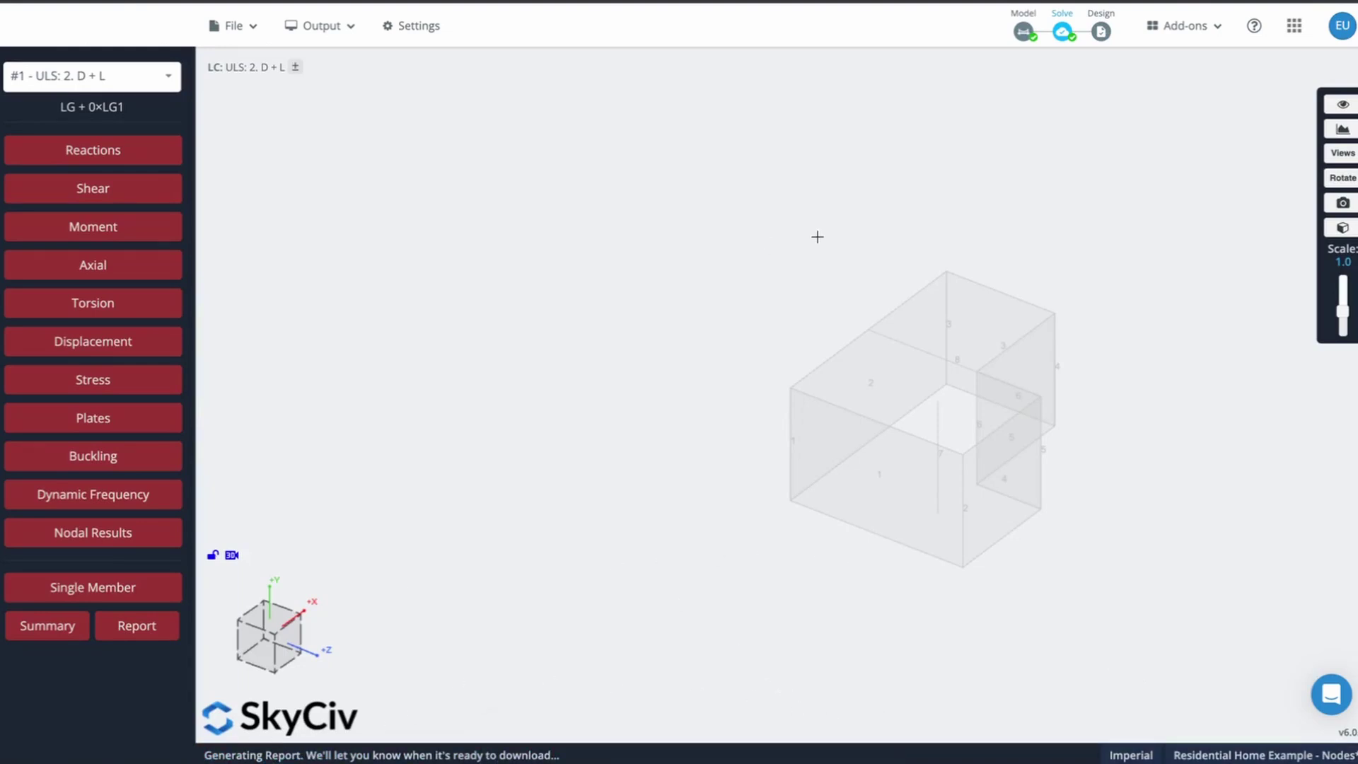
Open the generated analysis report and look through its title page and table of contents
{"action": "mouse_move", "coordinate": [1110, 40]}
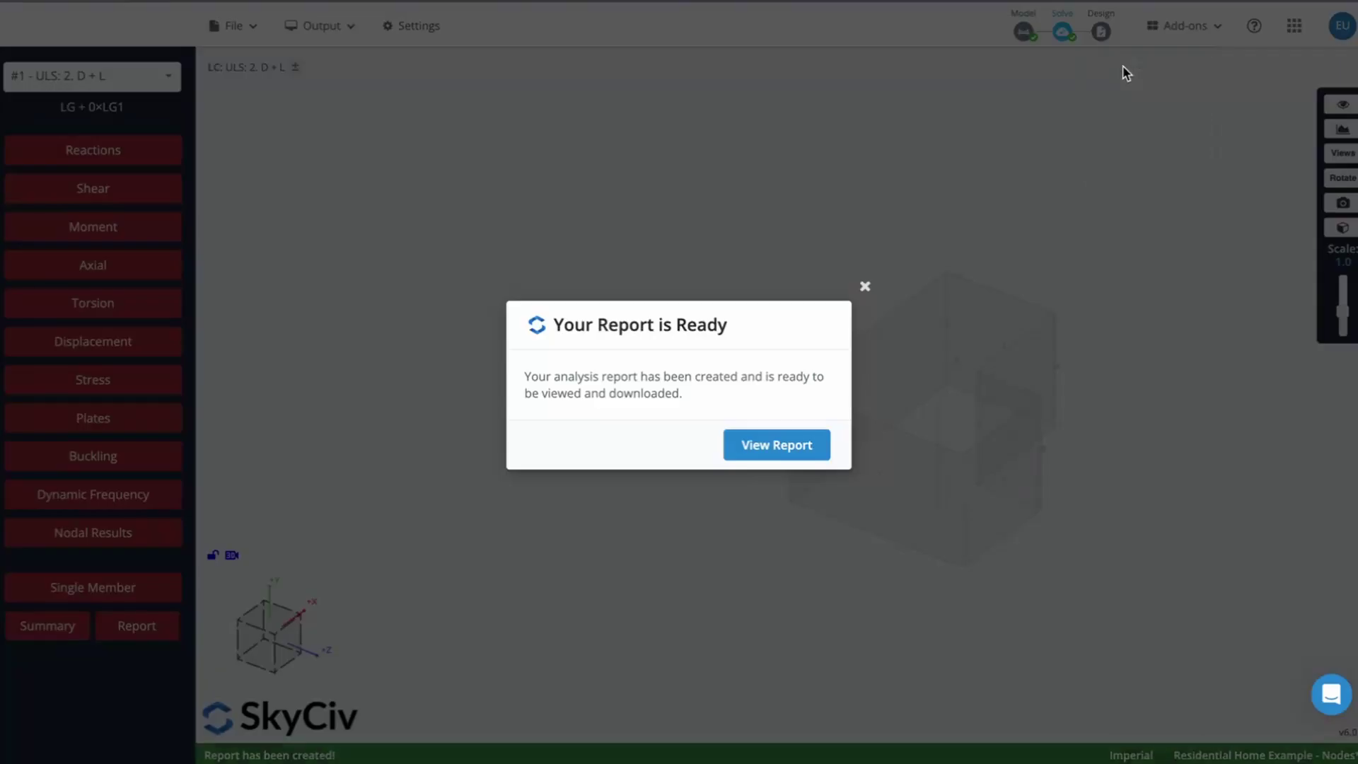
{"action": "left_click", "coordinate": [760, 450]}
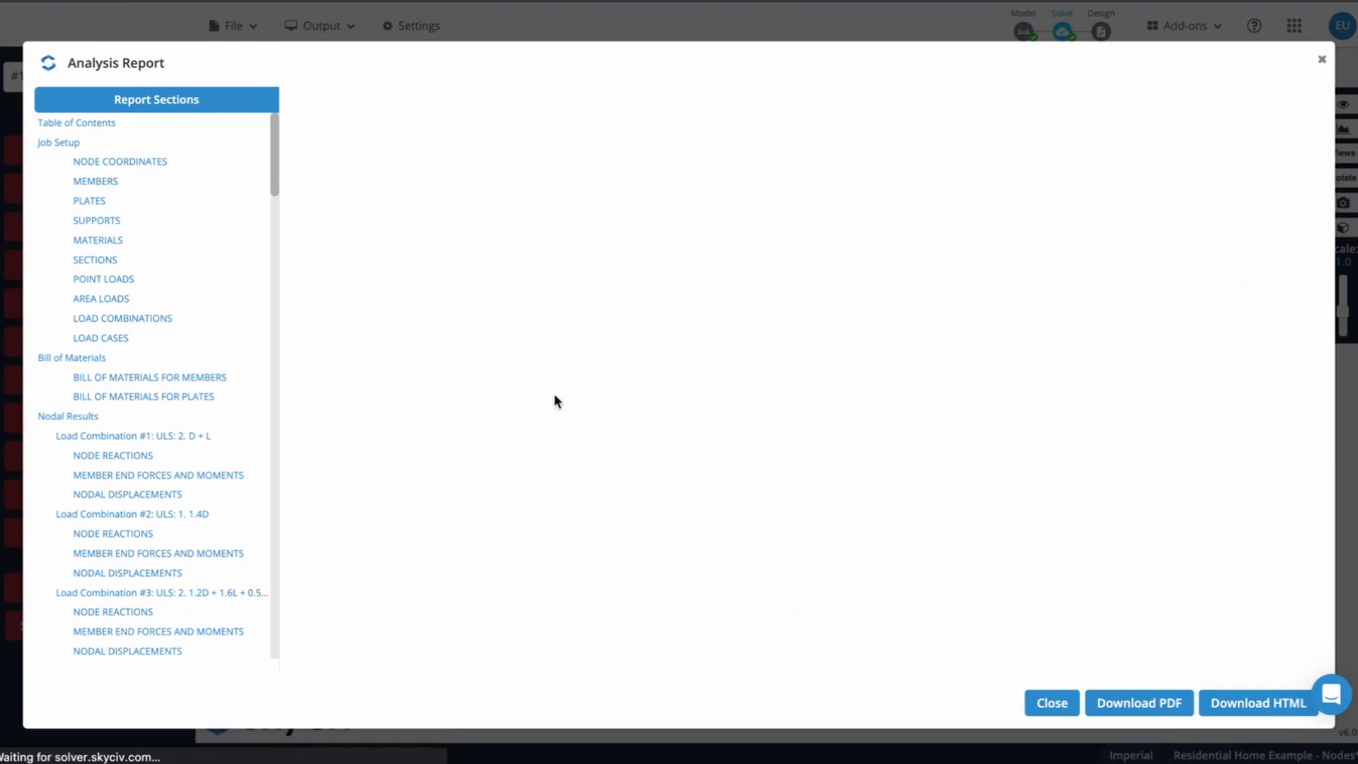
{"action": "scroll", "coordinate": [459, 525], "scroll_direction": "down", "scroll_amount": 12}
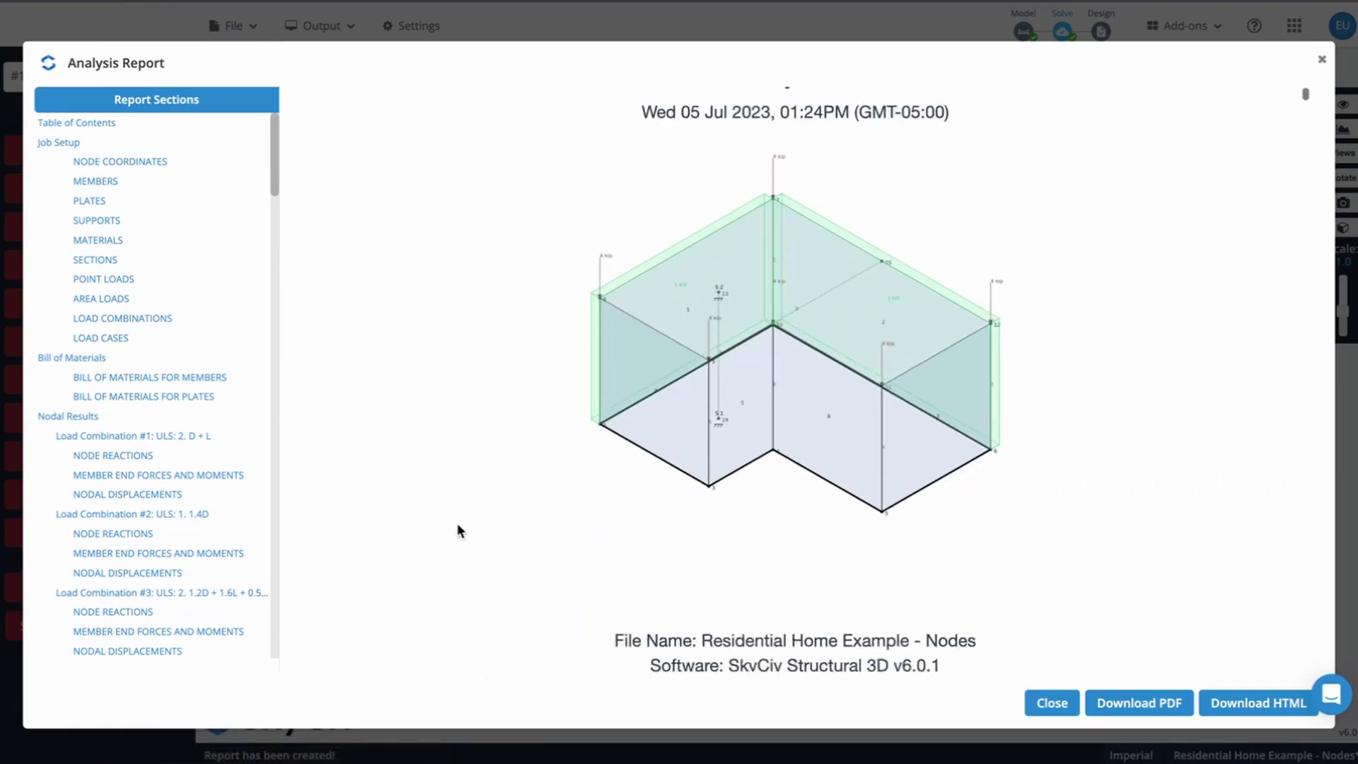
{"action": "scroll", "coordinate": [457, 524], "scroll_direction": "down", "scroll_amount": 10}
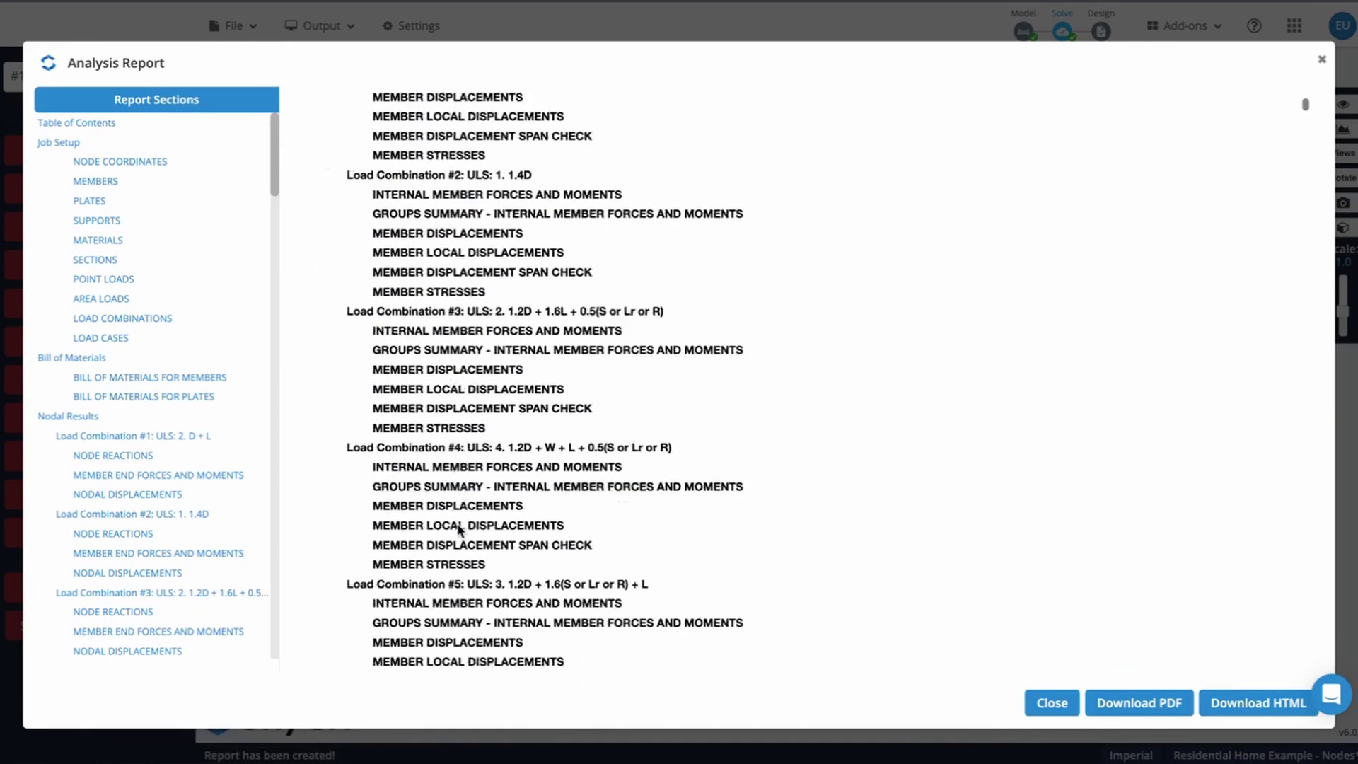
Review the report's load combinations and the node reactions for Load Combination #6
{"action": "left_click", "coordinate": [80, 324]}
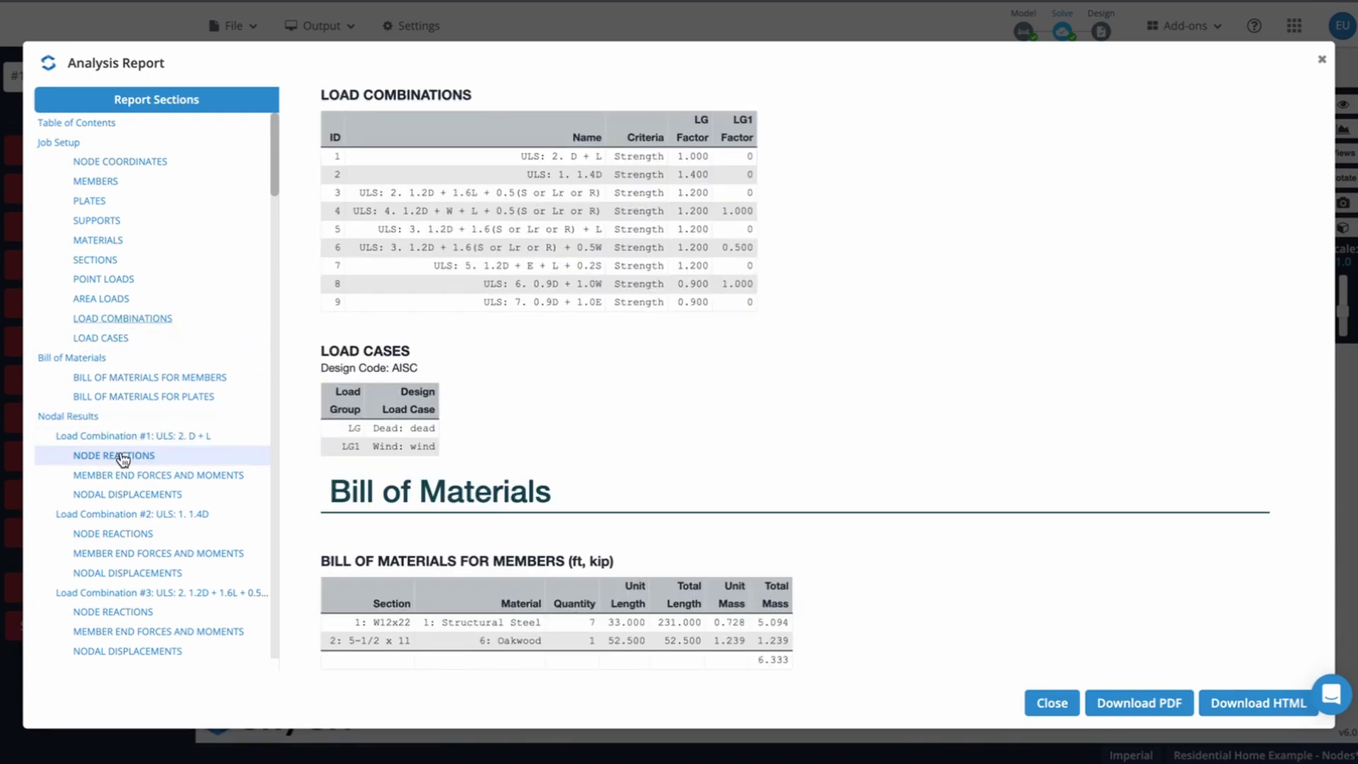
{"action": "left_click", "coordinate": [121, 459]}
{"action": "scroll", "coordinate": [123, 460], "scroll_direction": "down", "scroll_amount": 5}
{"action": "left_click", "coordinate": [121, 423]}
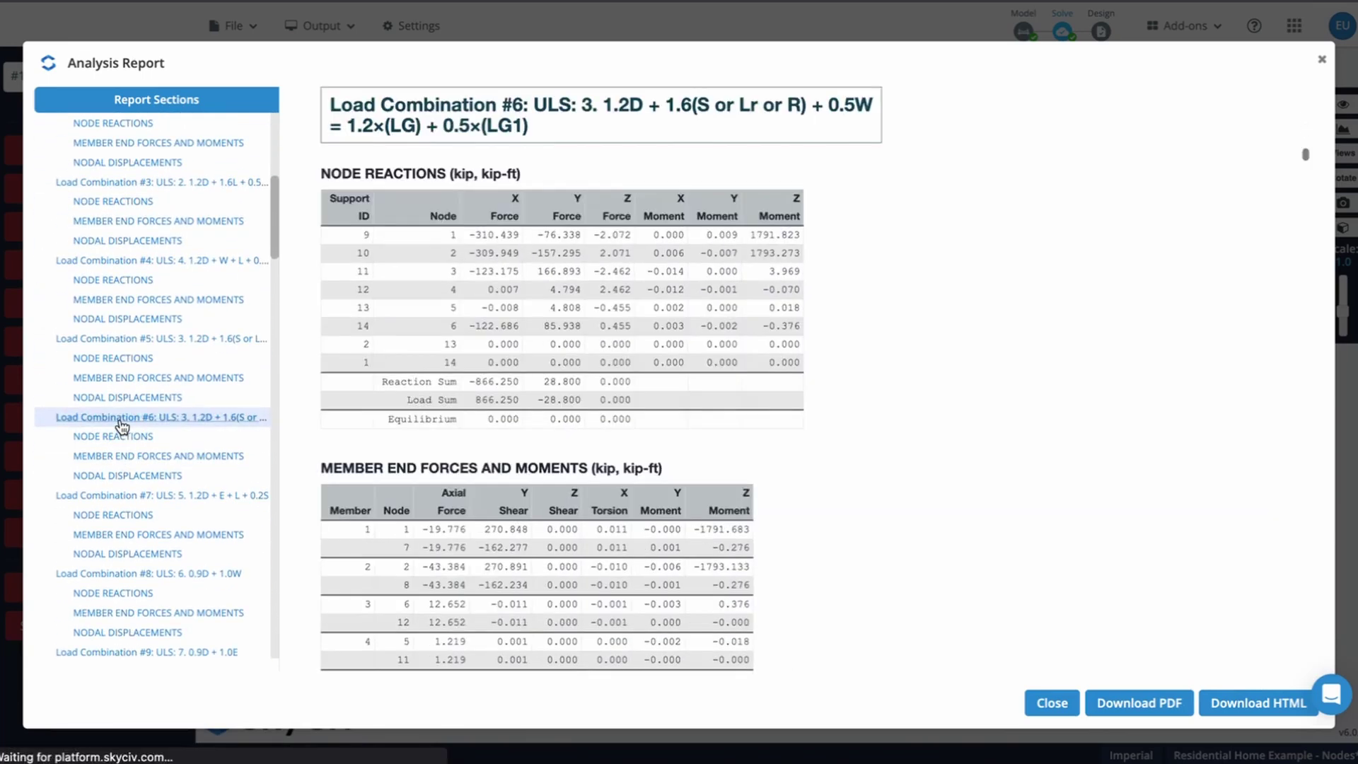
{"action": "left_click", "coordinate": [122, 441]}
{"action": "scroll", "coordinate": [126, 448], "scroll_direction": "down", "scroll_amount": 1}
{"action": "scroll", "coordinate": [126, 445], "scroll_direction": "down", "scroll_amount": 15}
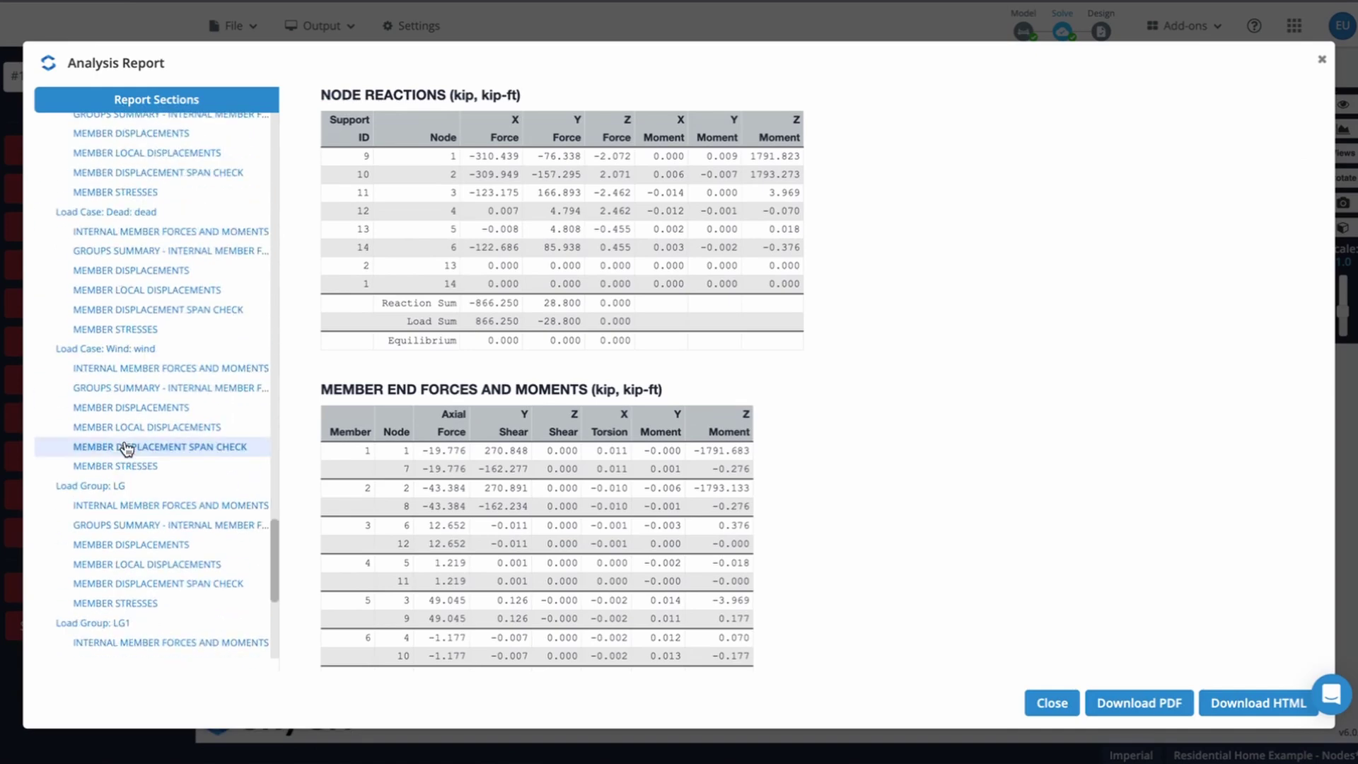
Examine the report's internal member forces and moments for the Wind load case and load group LG, and close the report
{"action": "scroll", "coordinate": [131, 282], "scroll_direction": "up", "scroll_amount": 1}
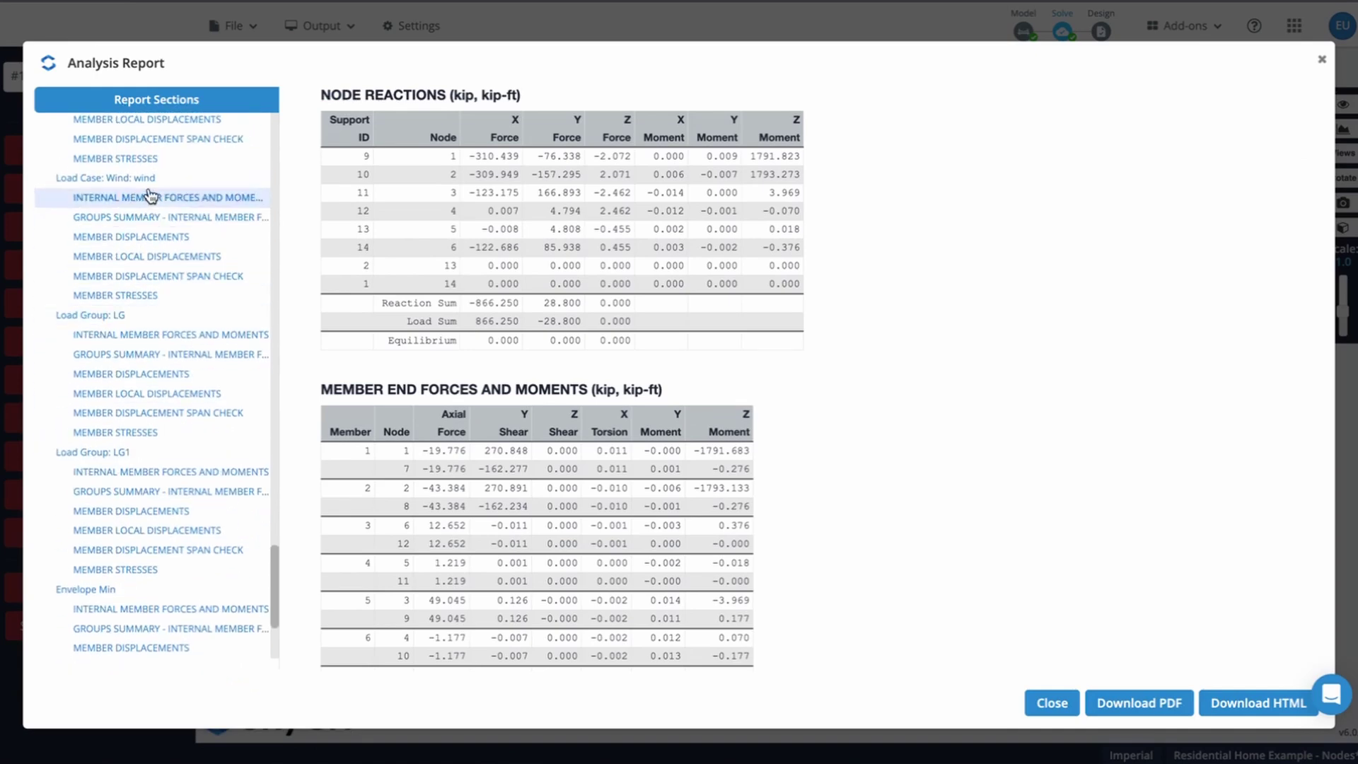
{"action": "left_click", "coordinate": [141, 179]}
{"action": "scroll", "coordinate": [575, 376], "scroll_direction": "down", "scroll_amount": 1}
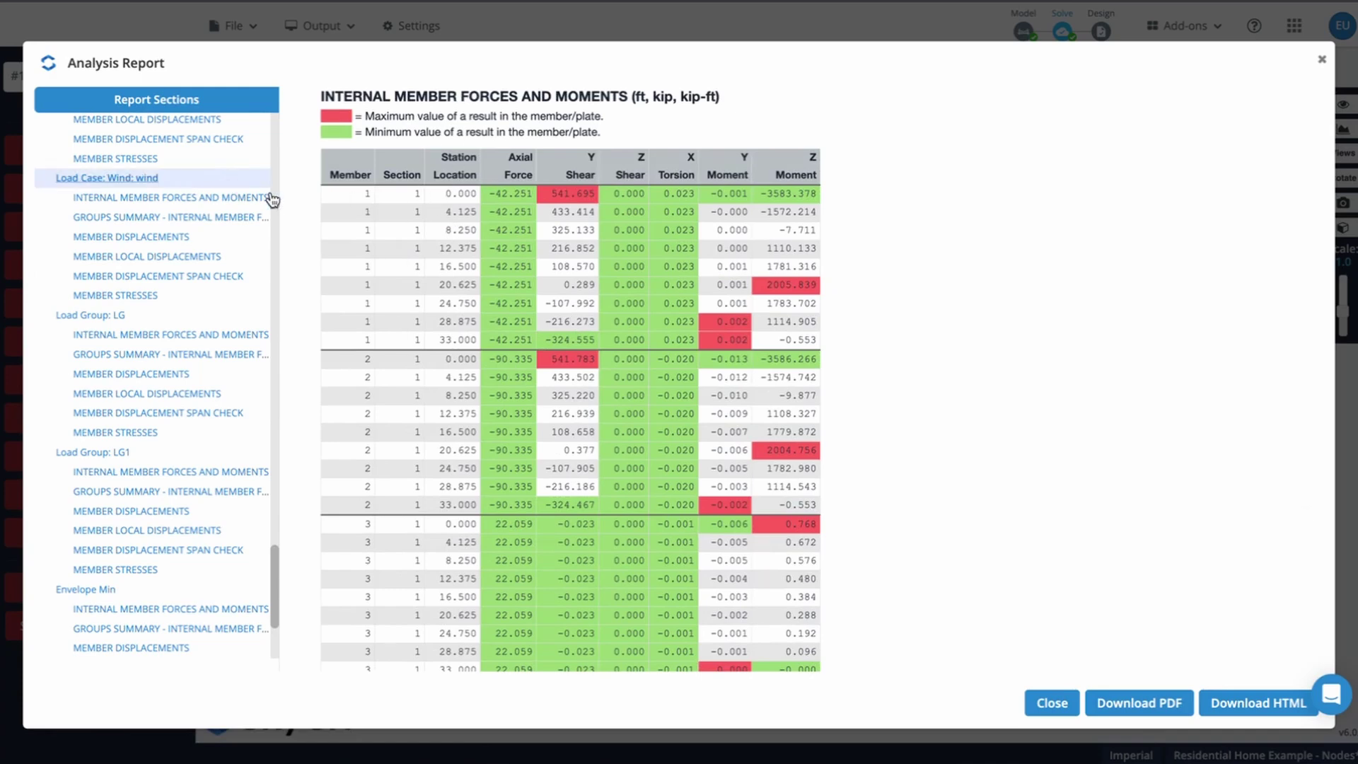
{"action": "scroll", "coordinate": [167, 268], "scroll_direction": "up", "scroll_amount": 3}
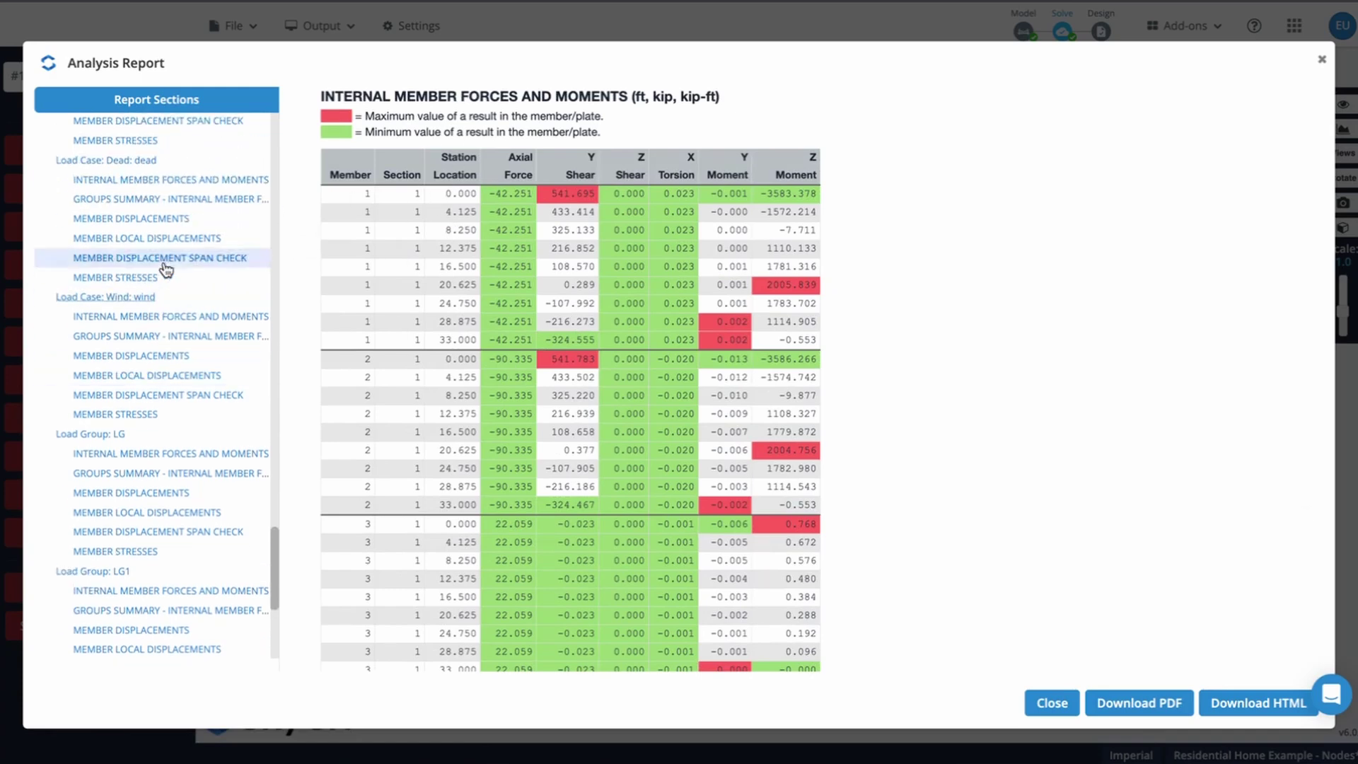
{"action": "left_click", "coordinate": [117, 436]}
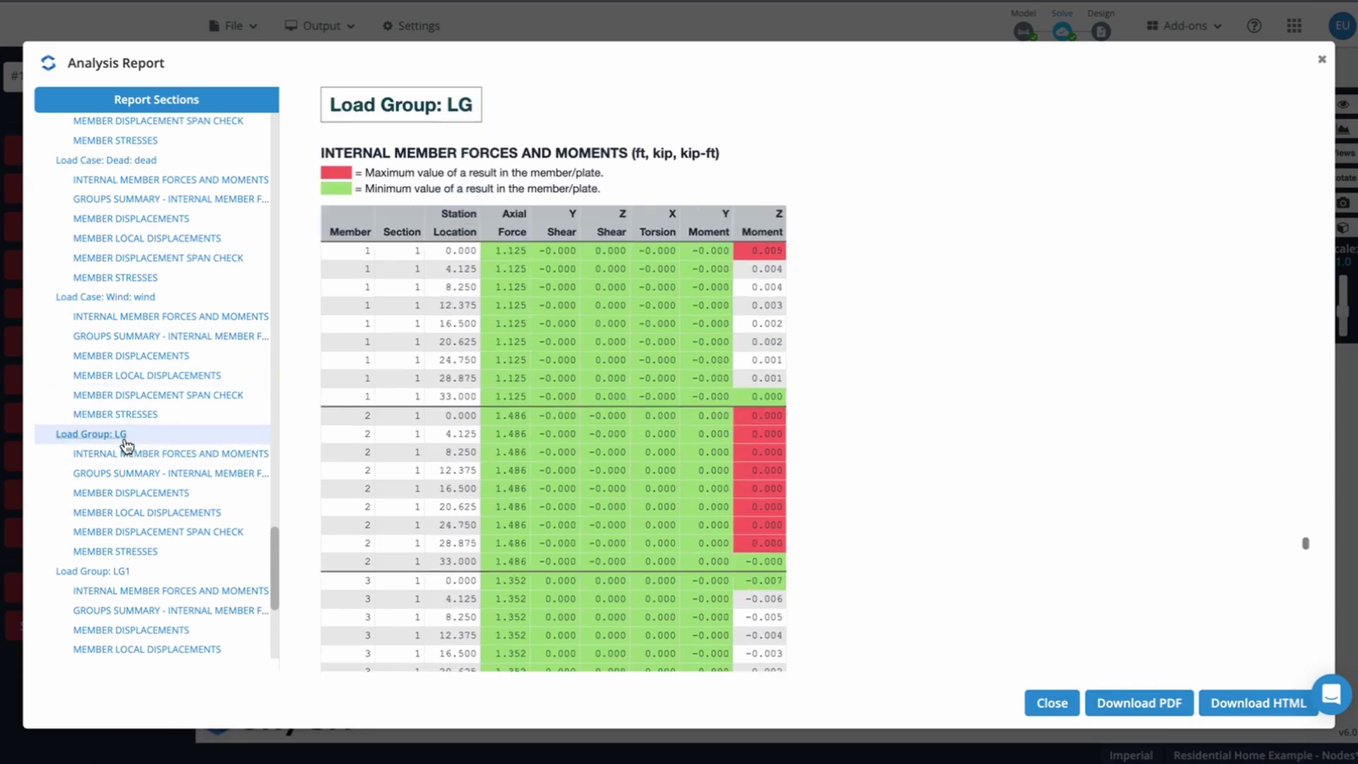
{"action": "scroll", "coordinate": [557, 363], "scroll_direction": "down", "scroll_amount": 3}
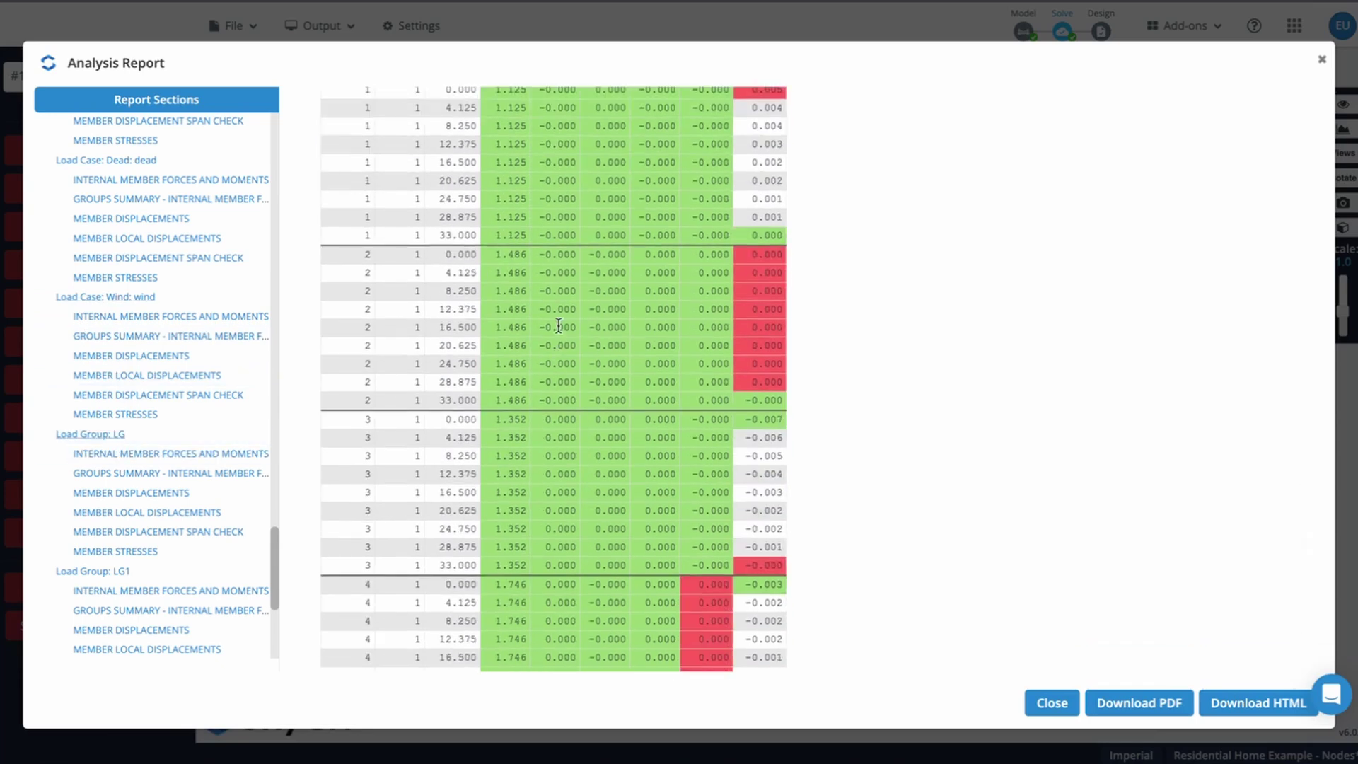
{"action": "scroll", "coordinate": [555, 327], "scroll_direction": "up", "scroll_amount": 5}
{"action": "scroll", "coordinate": [572, 265], "scroll_direction": "down", "scroll_amount": 5}
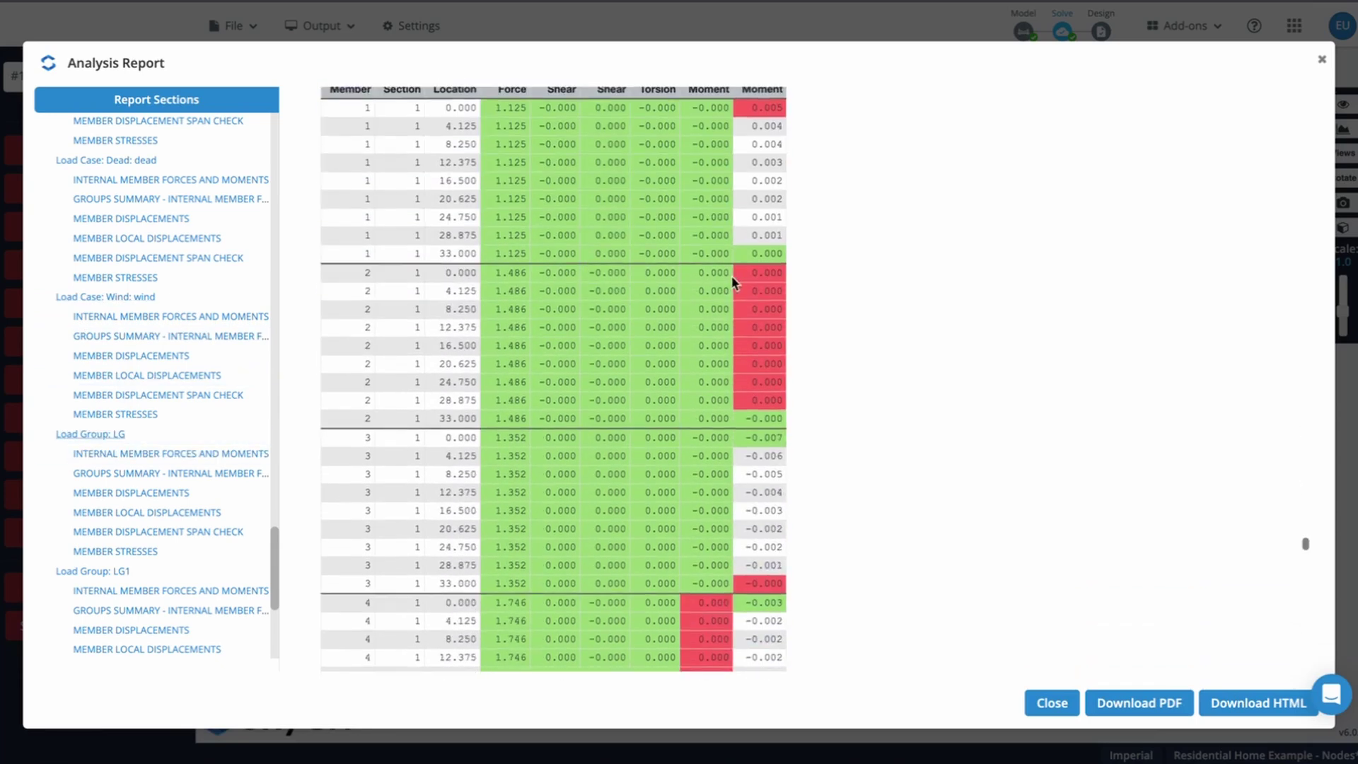
{"action": "left_click", "coordinate": [1320, 60]}
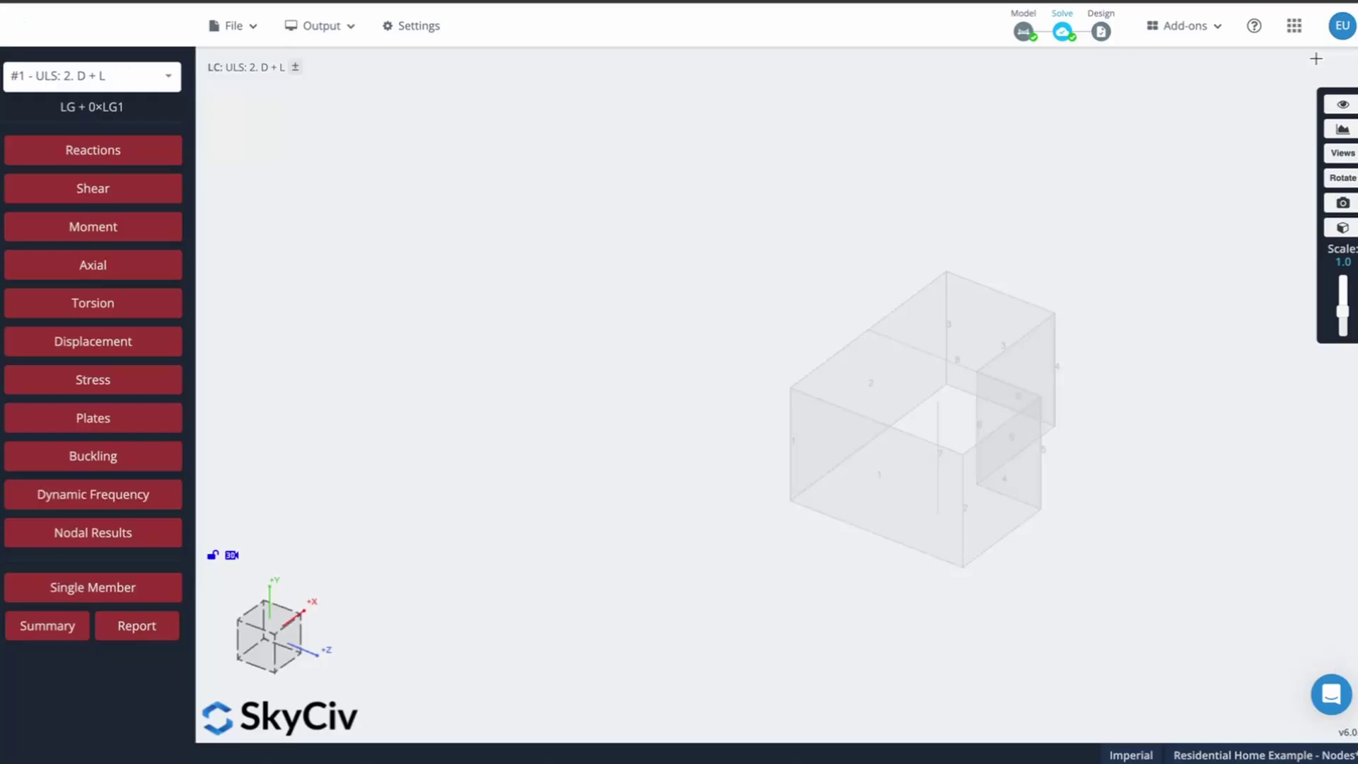
Start Member Design for the solved model using the AISC 360-16 LRFD design code
{"action": "mouse_move", "coordinate": [1101, 31]}
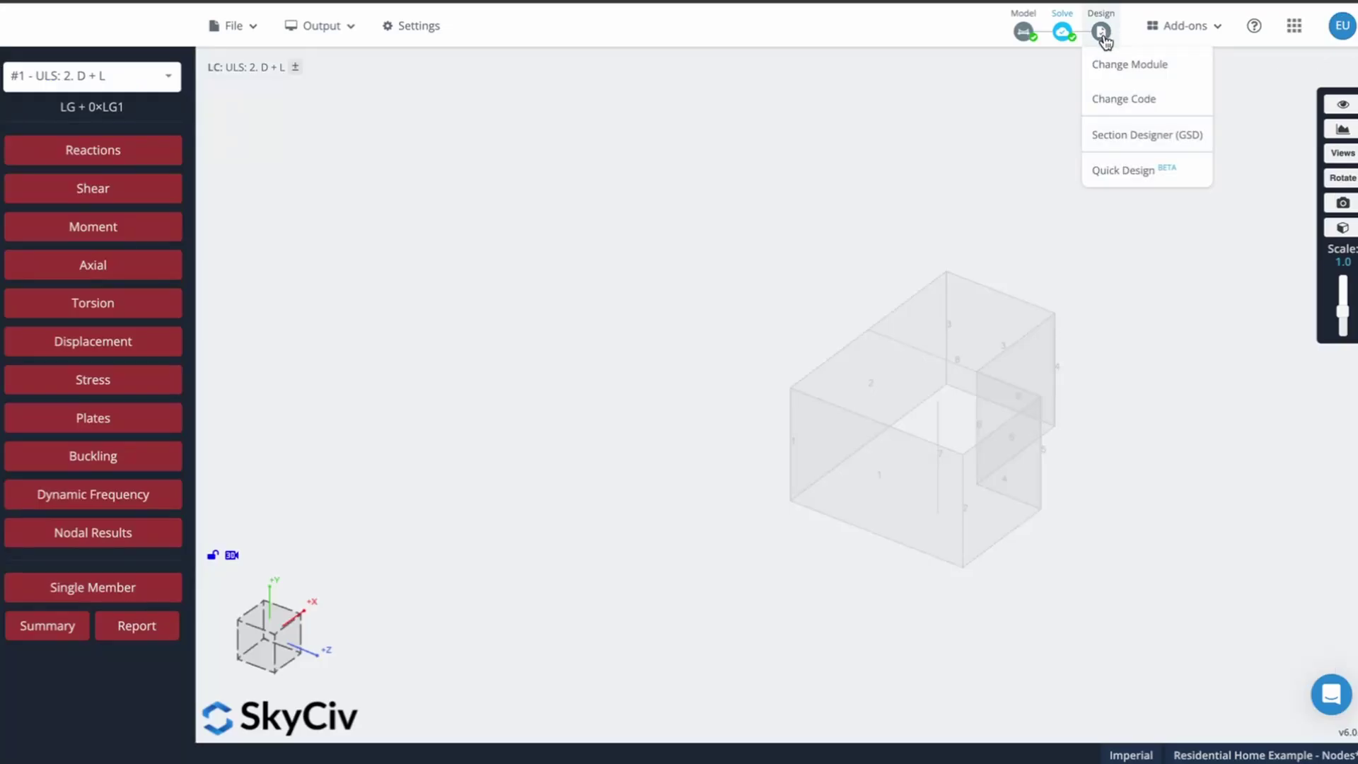
{"action": "left_click", "coordinate": [1115, 82]}
{"action": "left_click", "coordinate": [339, 495]}
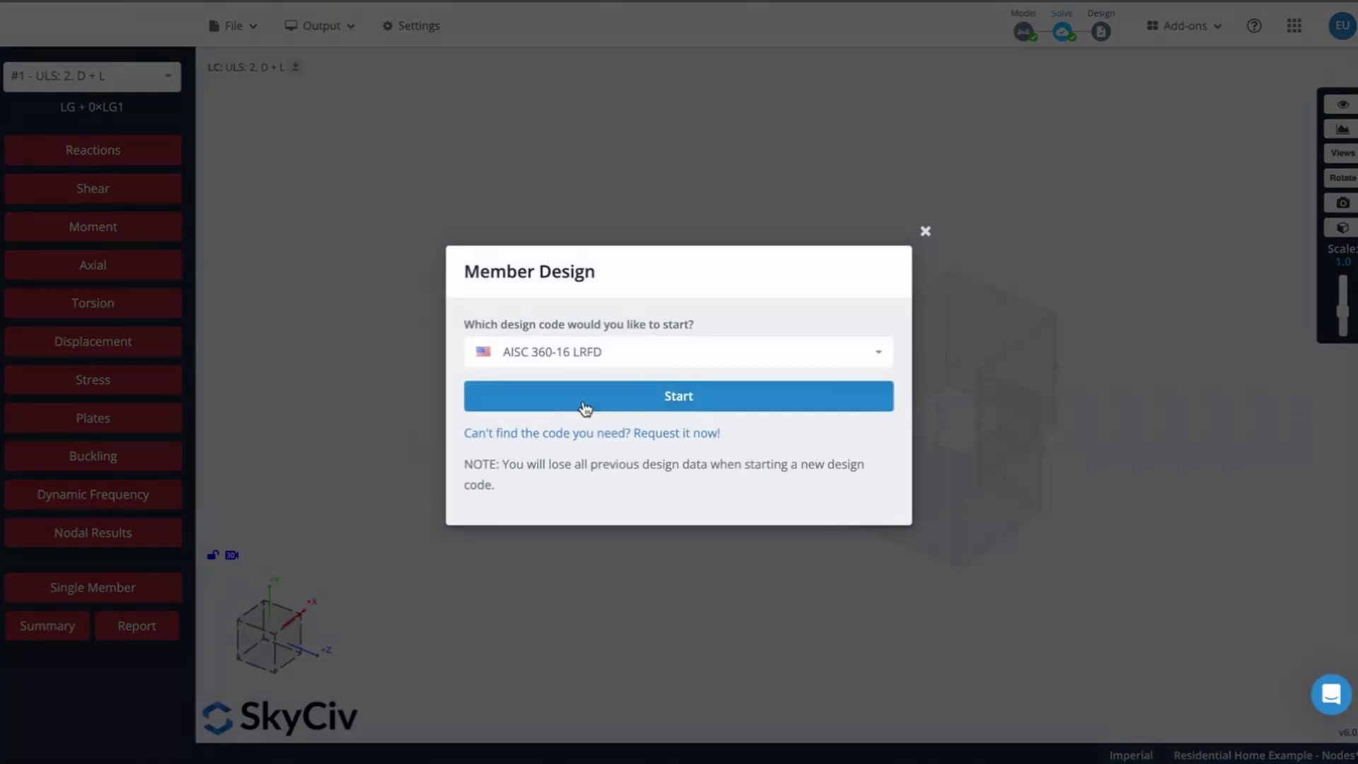
{"action": "left_click", "coordinate": [656, 352]}
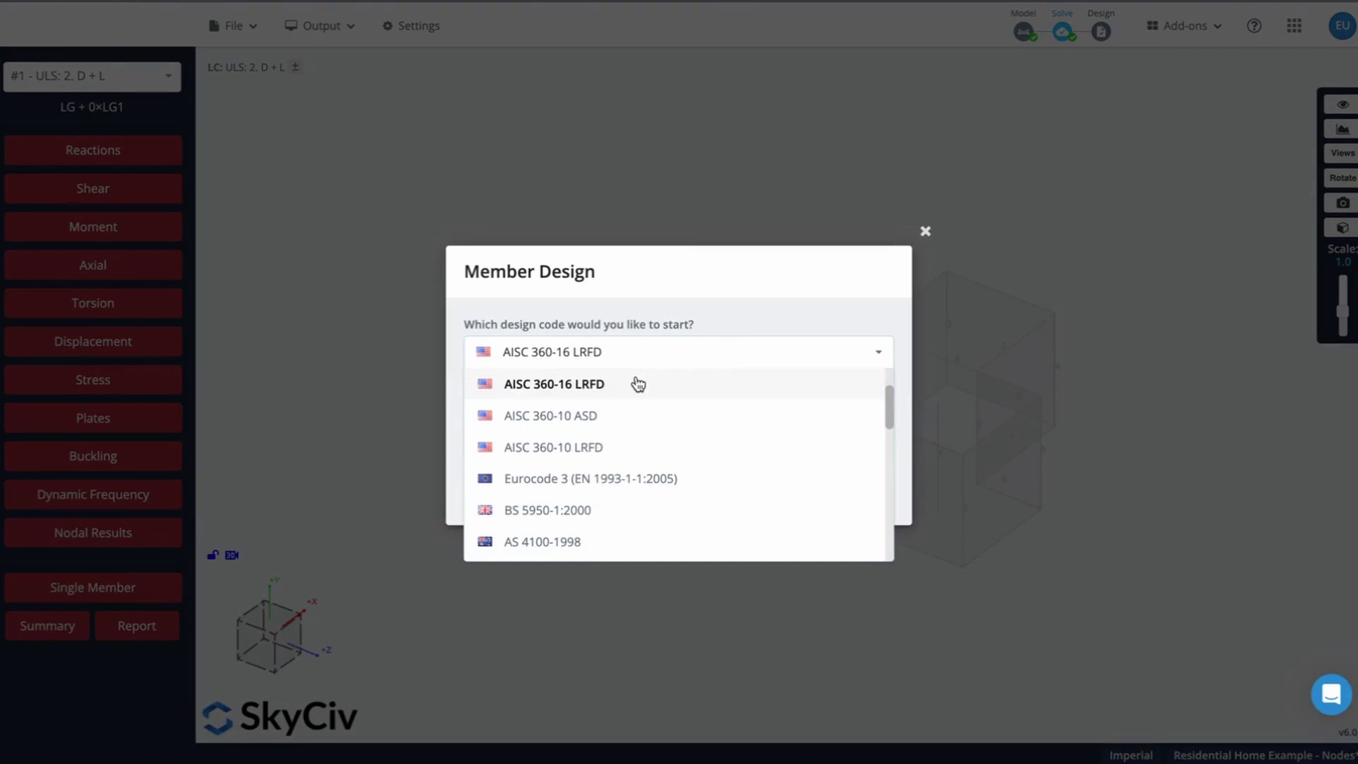
{"action": "left_click", "coordinate": [638, 383]}
{"action": "left_click", "coordinate": [650, 397]}
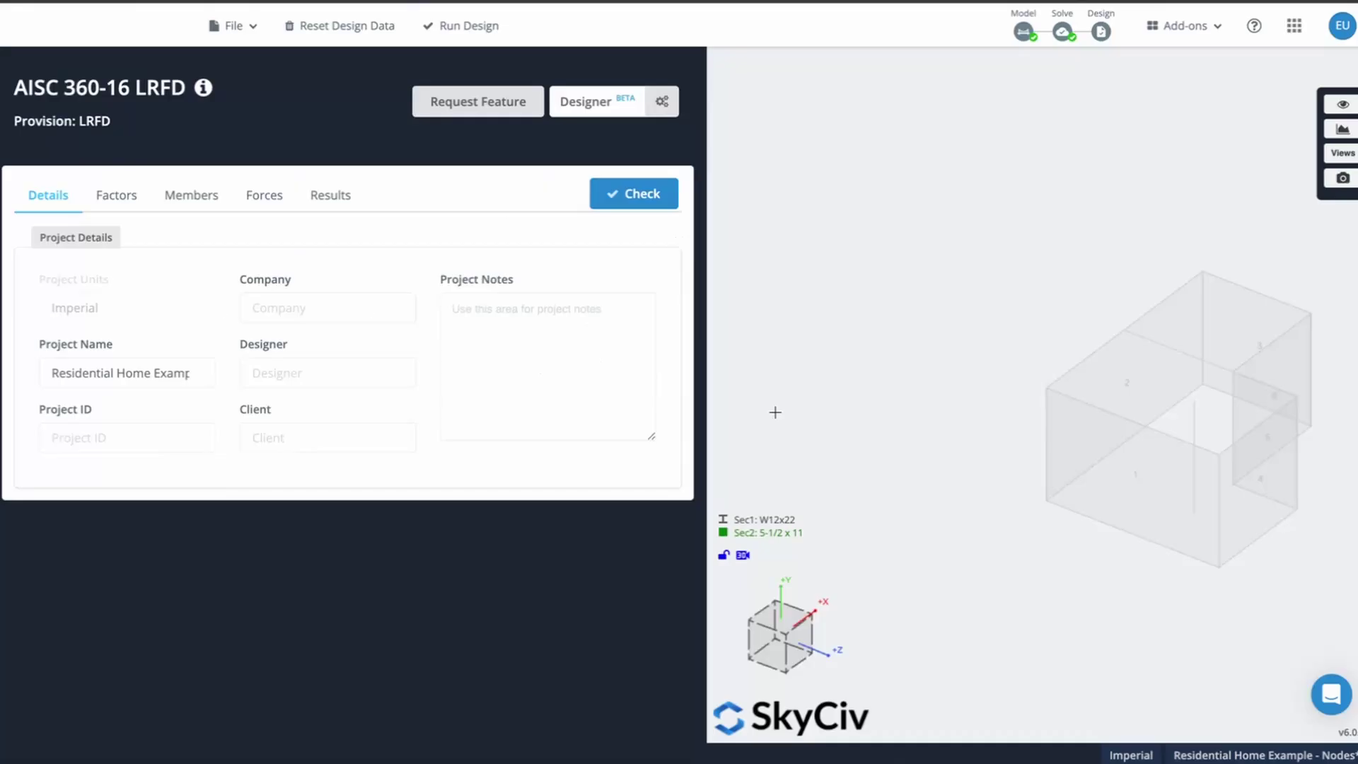
Show the design members table in a widened design pane and run the design check on all members
{"action": "left_click", "coordinate": [119, 196]}
{"action": "left_click", "coordinate": [180, 195]}
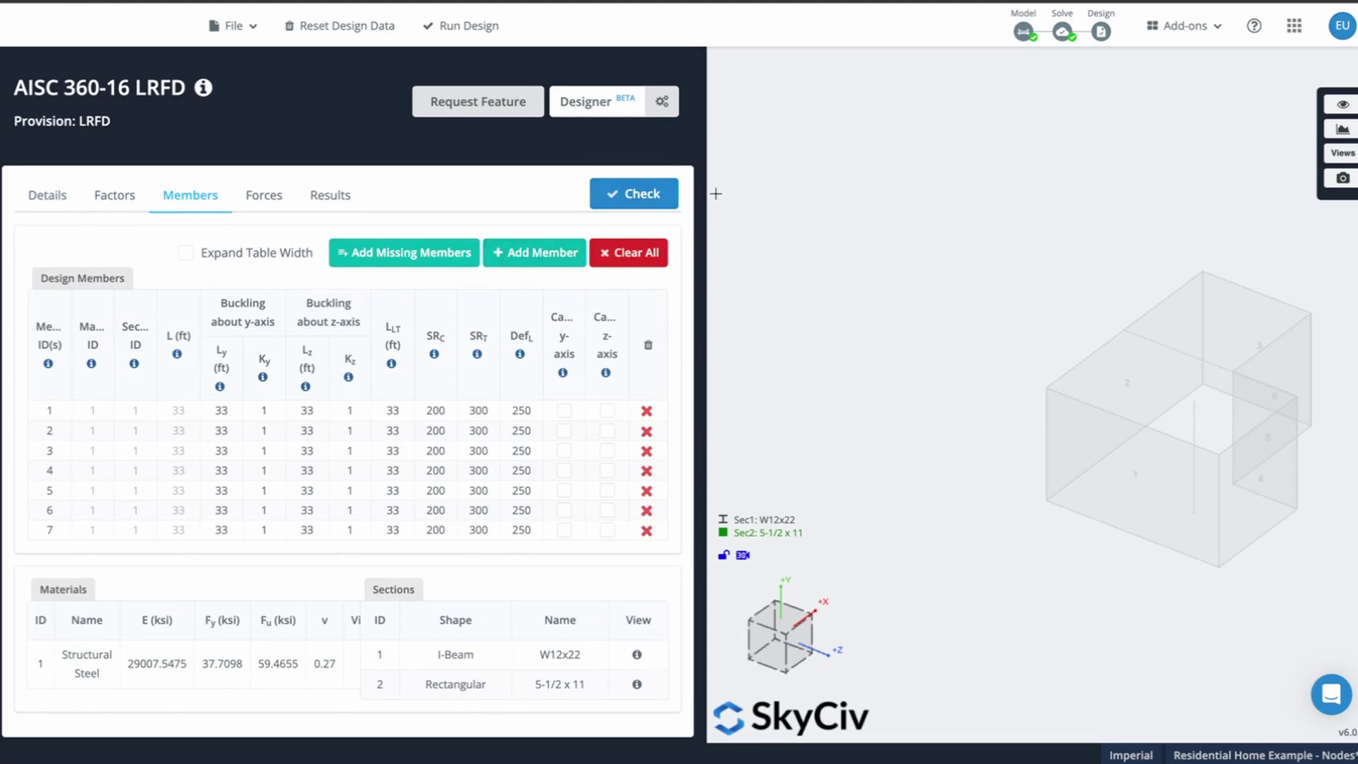
{"action": "left_click_drag", "start_coordinate": [708, 193], "coordinate": [879, 203]}
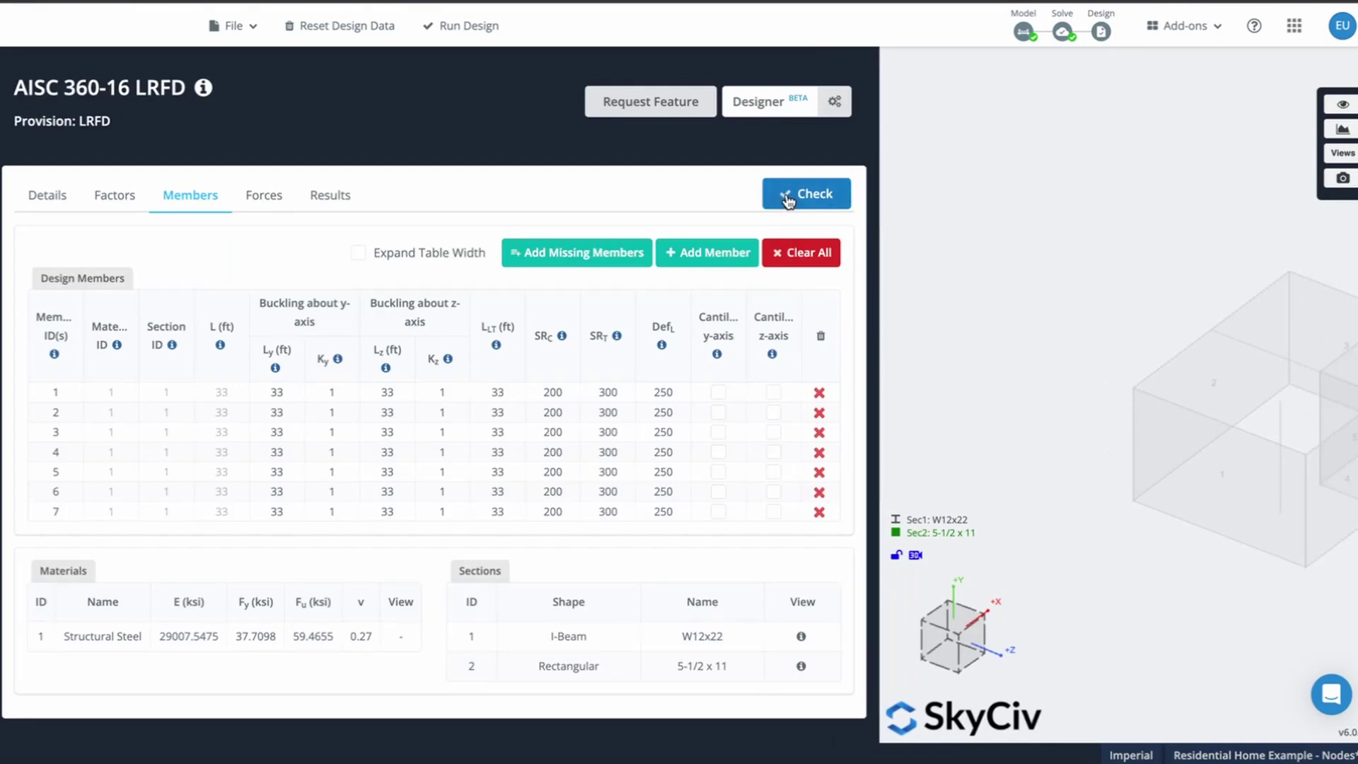
{"action": "left_click", "coordinate": [777, 196]}
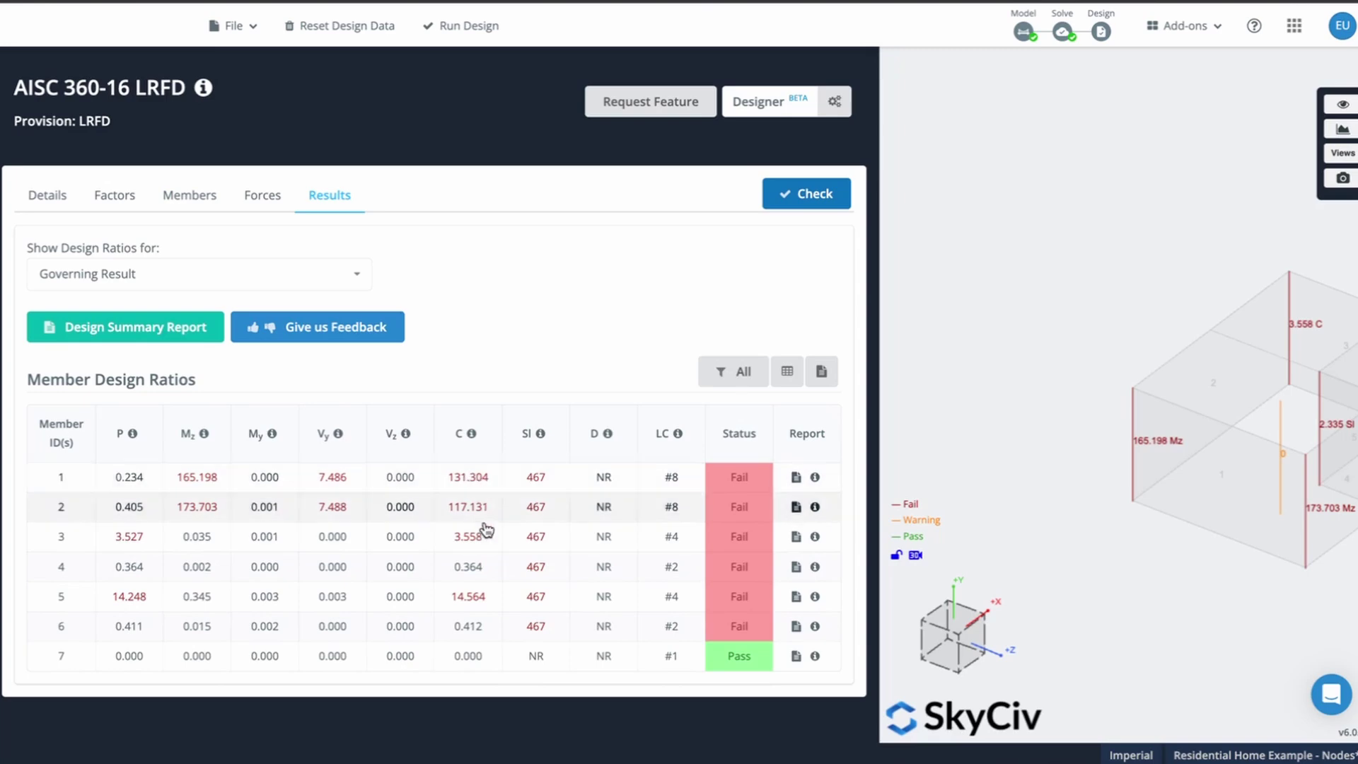
Open the design report for member 1, examine its maximum slenderness ratio check, and close the report
{"action": "left_click", "coordinate": [795, 477]}
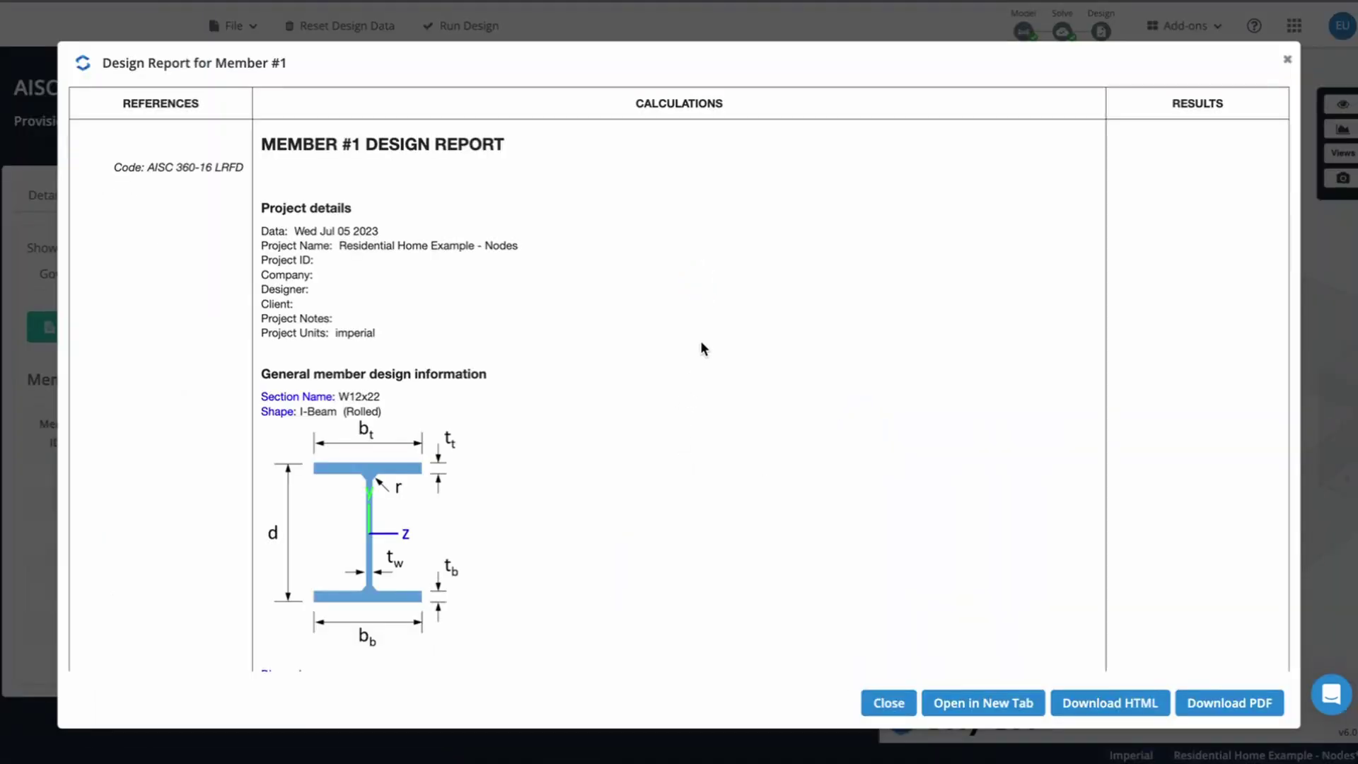
{"action": "scroll", "coordinate": [599, 364], "scroll_direction": "down", "scroll_amount": 20}
{"action": "scroll", "coordinate": [599, 363], "scroll_direction": "up", "scroll_amount": 3}
{"action": "scroll", "coordinate": [598, 366], "scroll_direction": "down", "scroll_amount": 8}
{"action": "scroll", "coordinate": [597, 365], "scroll_direction": "down", "scroll_amount": 15}
{"action": "scroll", "coordinate": [597, 366], "scroll_direction": "up", "scroll_amount": 7}
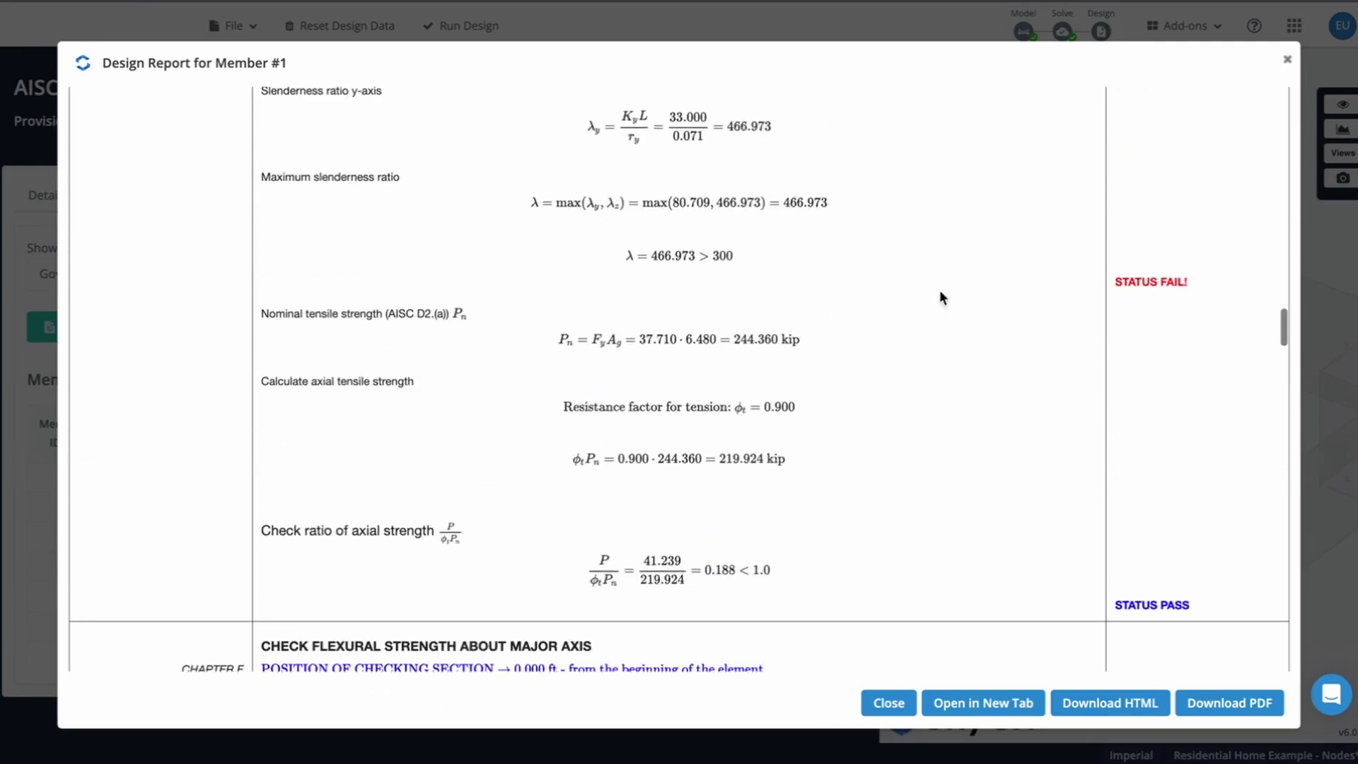
{"action": "scroll", "coordinate": [916, 287], "scroll_direction": "up", "scroll_amount": 2}
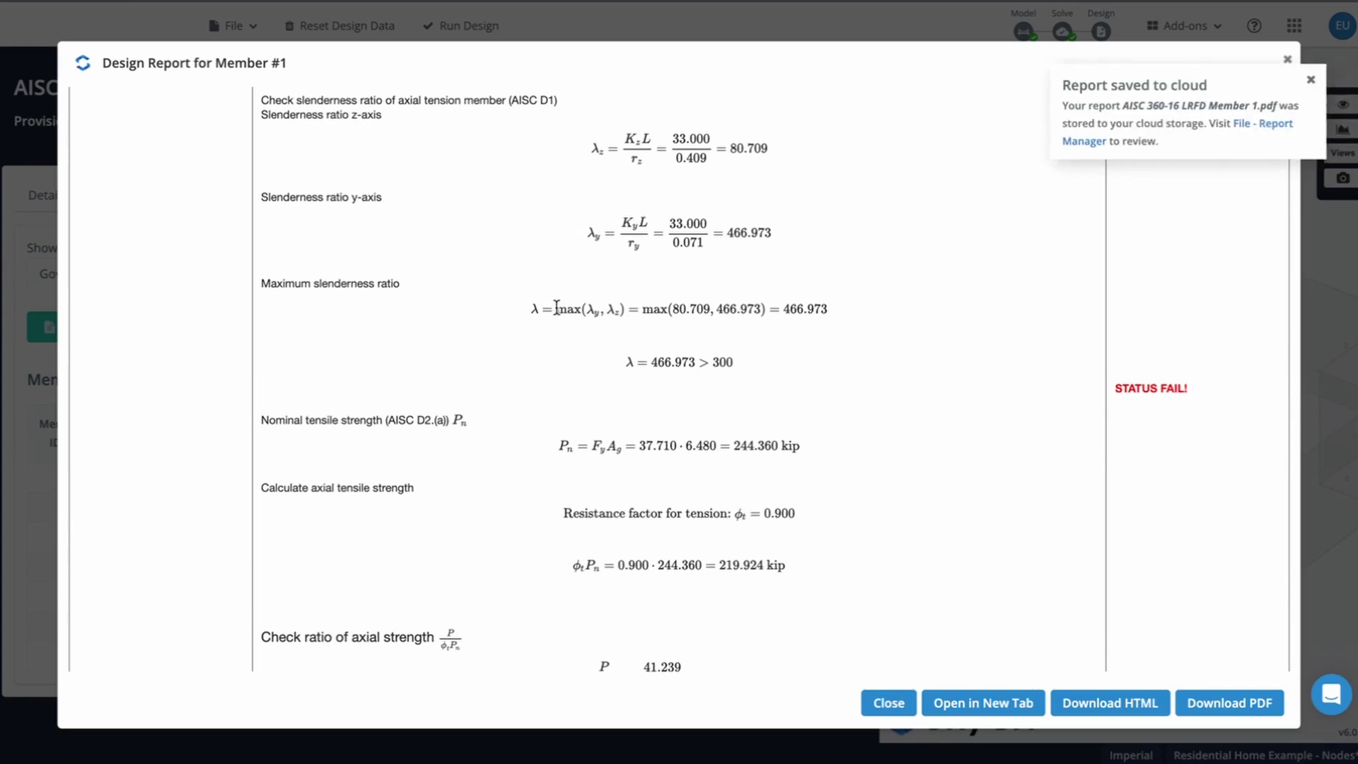
{"action": "left_click_drag", "start_coordinate": [601, 314], "coordinate": [736, 362]}
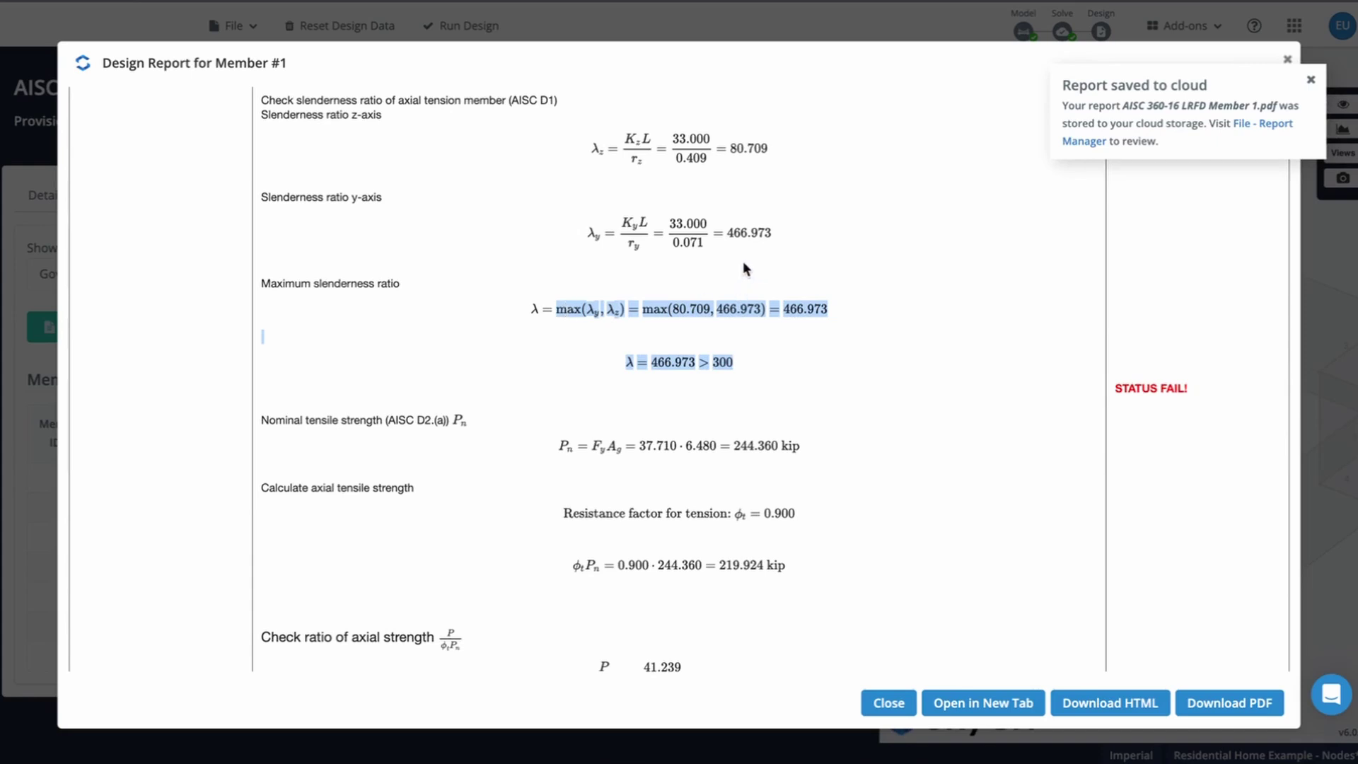
{"action": "left_click", "coordinate": [1311, 81]}
{"action": "left_click", "coordinate": [1287, 60]}
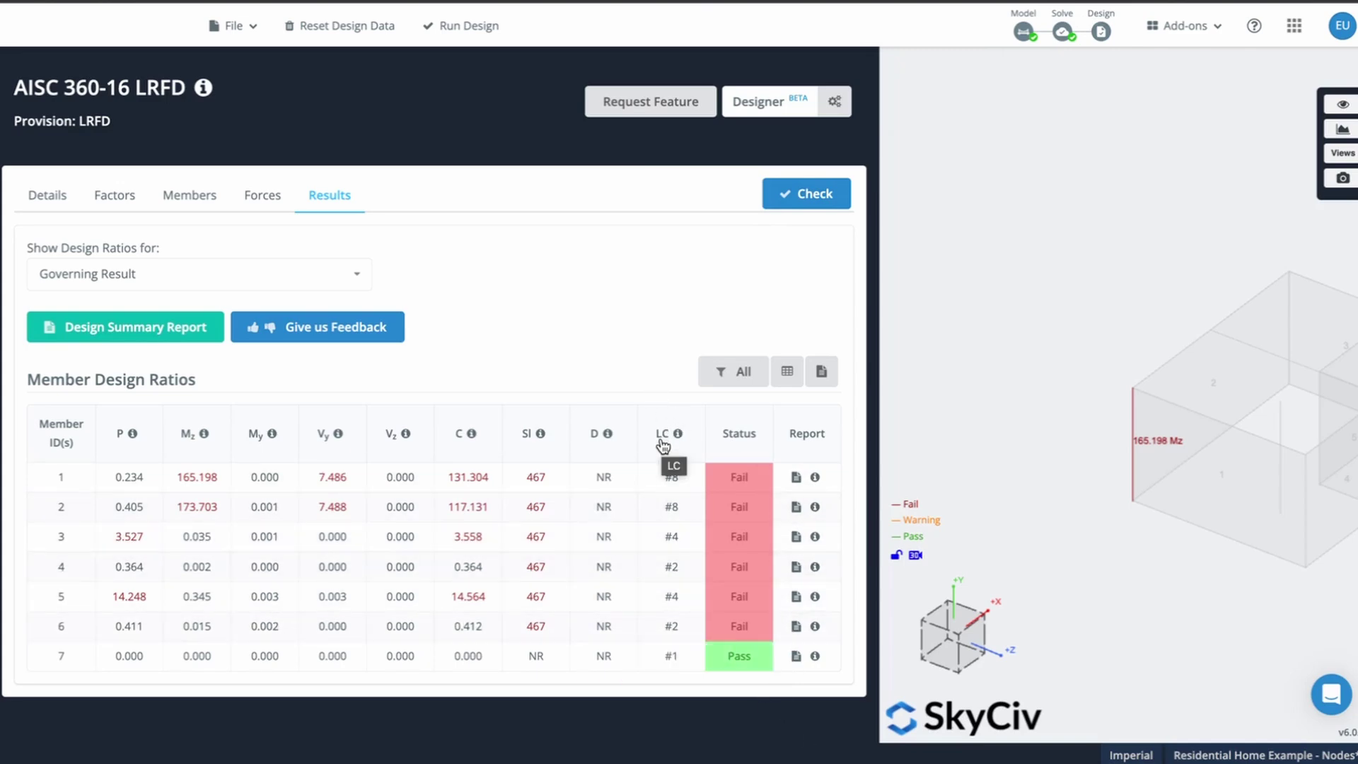
{"action": "scroll", "coordinate": [1170, 447], "scroll_direction": "up", "scroll_amount": 4}
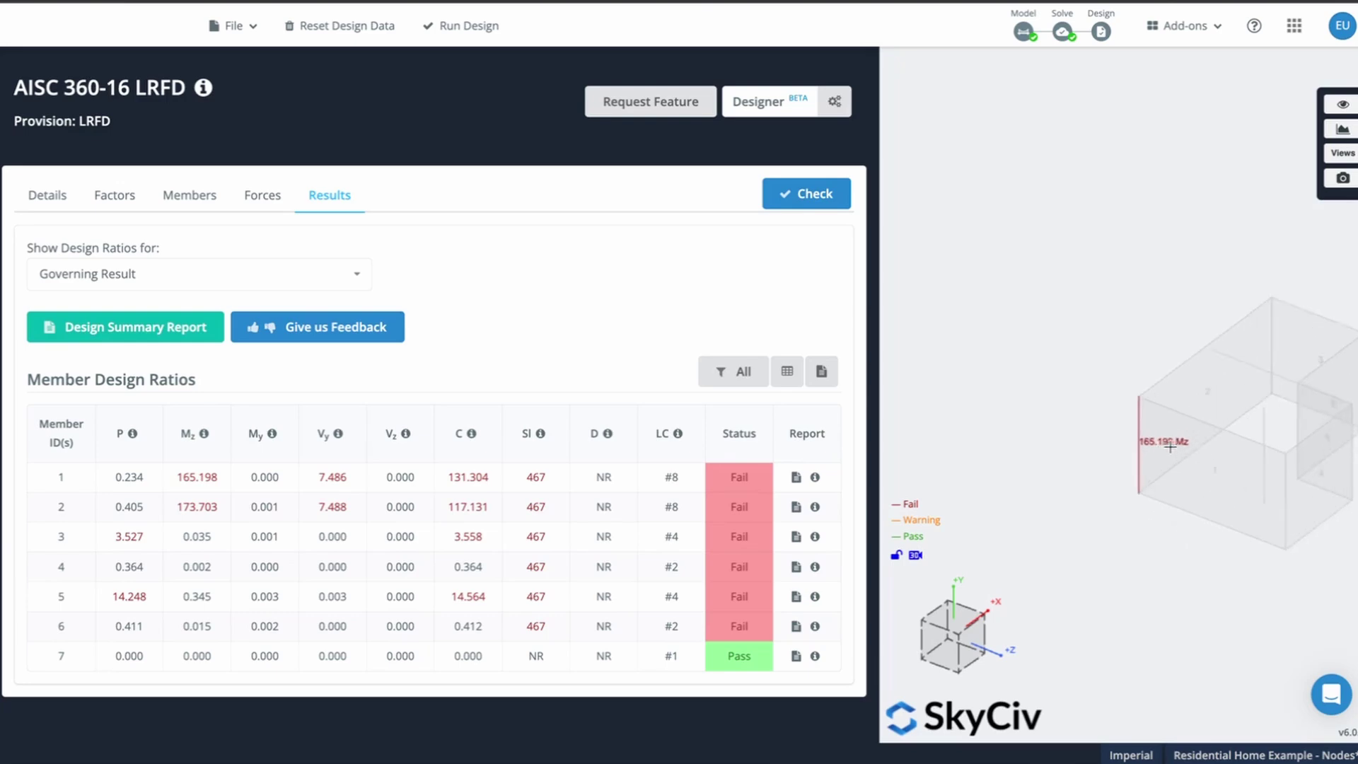
{"action": "scroll", "coordinate": [1170, 447], "scroll_direction": "down", "scroll_amount": 4}
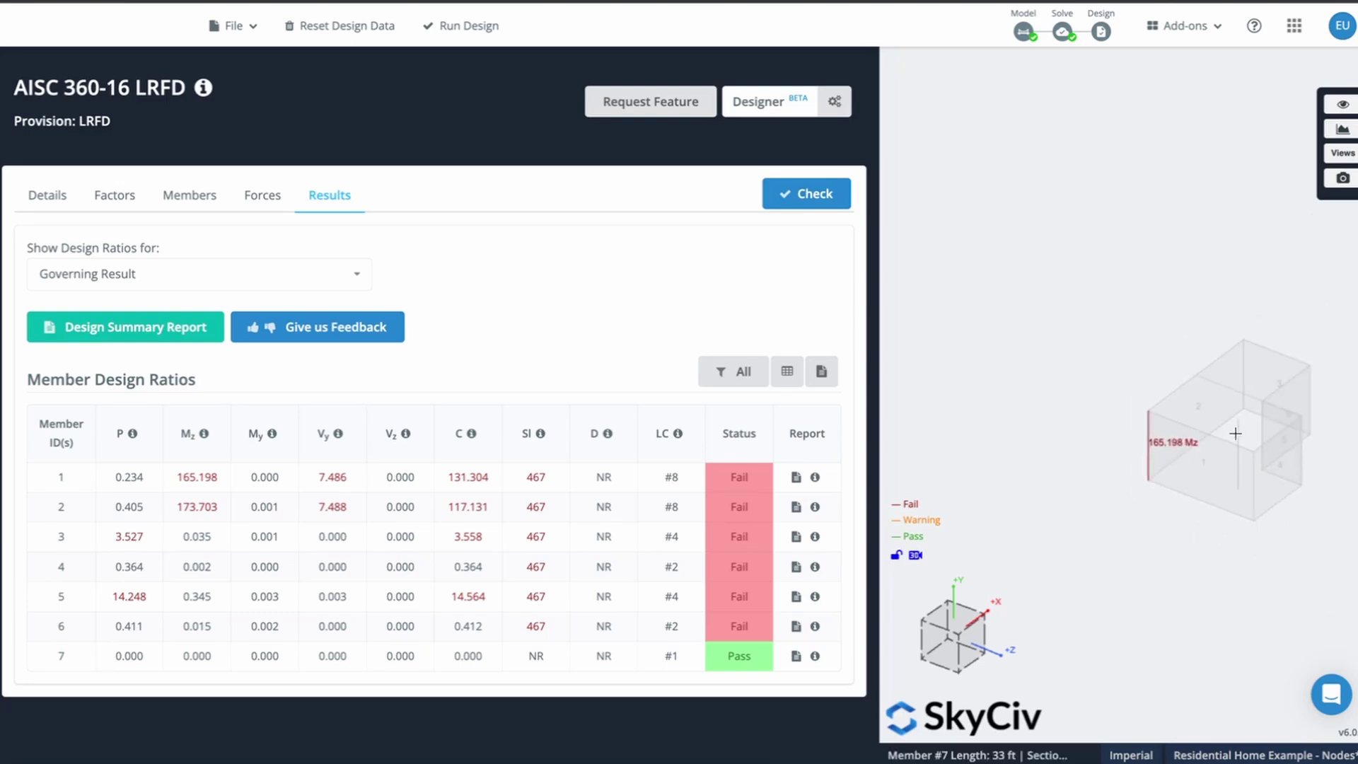
{"action": "mouse_move", "coordinate": [1315, 424]}
{"action": "left_mouse_down"}
{"action": "mouse_move", "coordinate": [1227, 420]}
{"action": "mouse_move", "coordinate": [1325, 438]}
{"action": "left_mouse_up"}
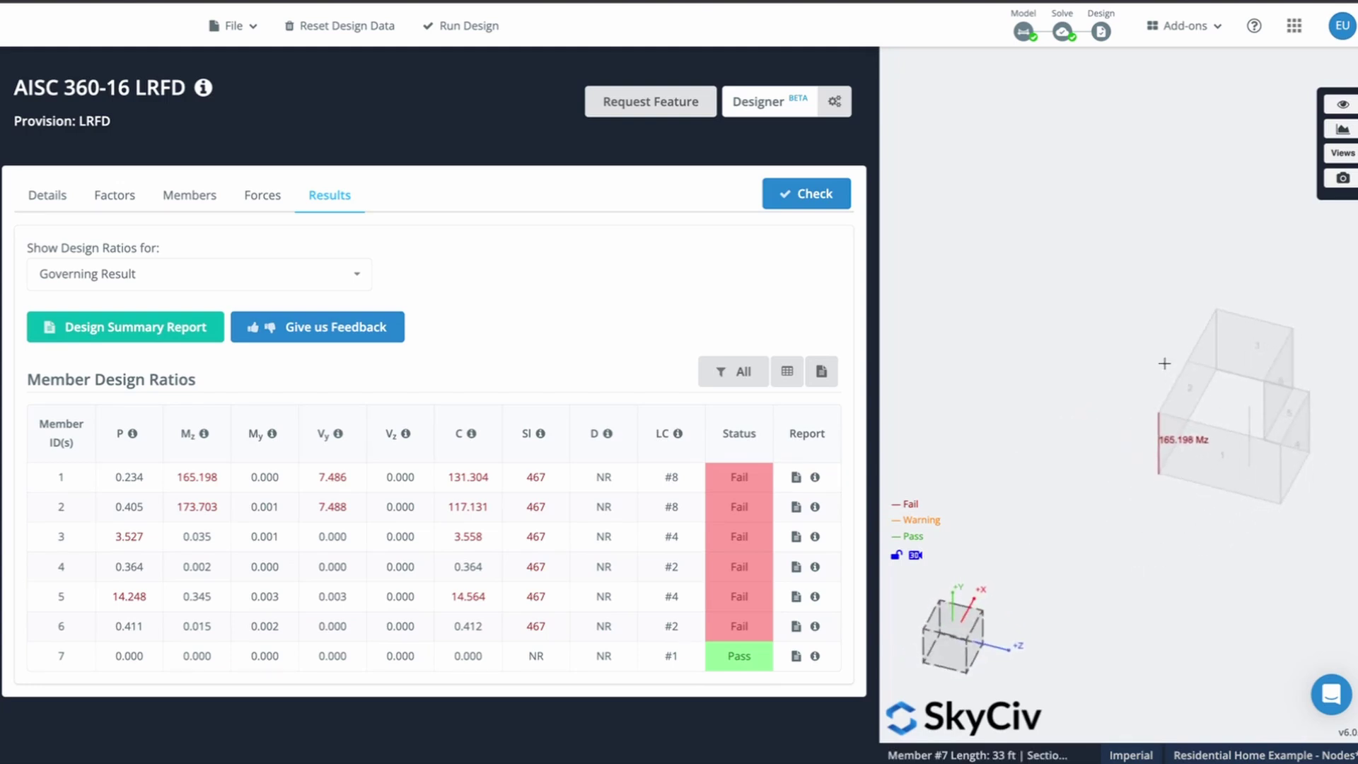